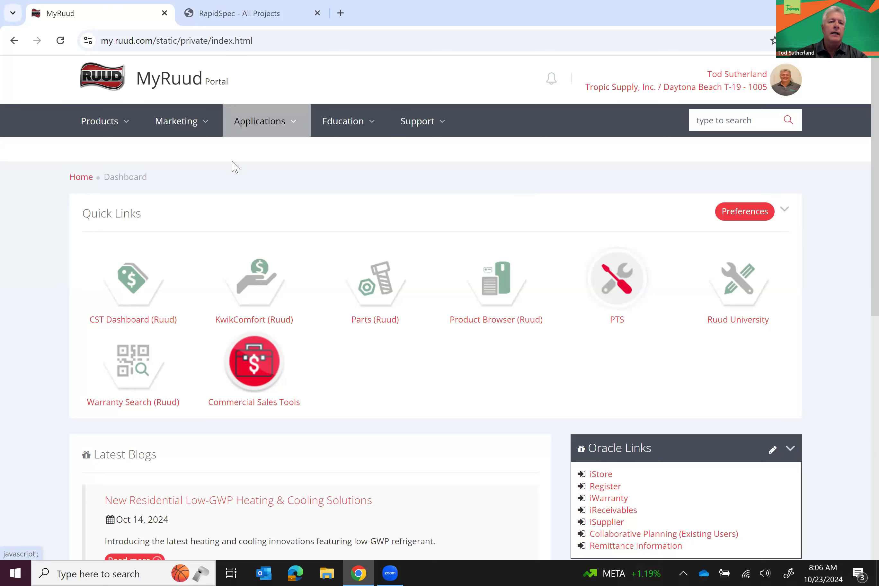
Browse the portal's Marketing tools to the RapidSpec page and review its overview
left_click(176, 126)
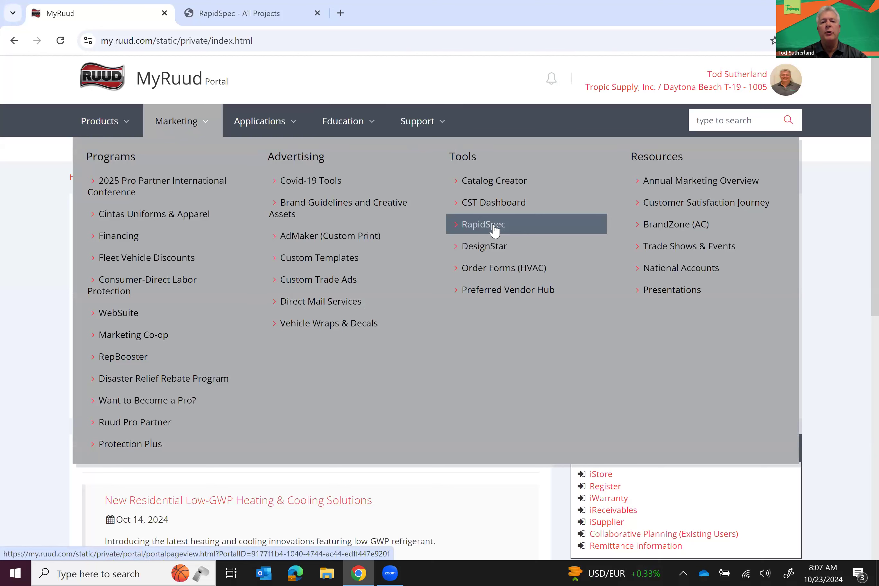
left_click(494, 226)
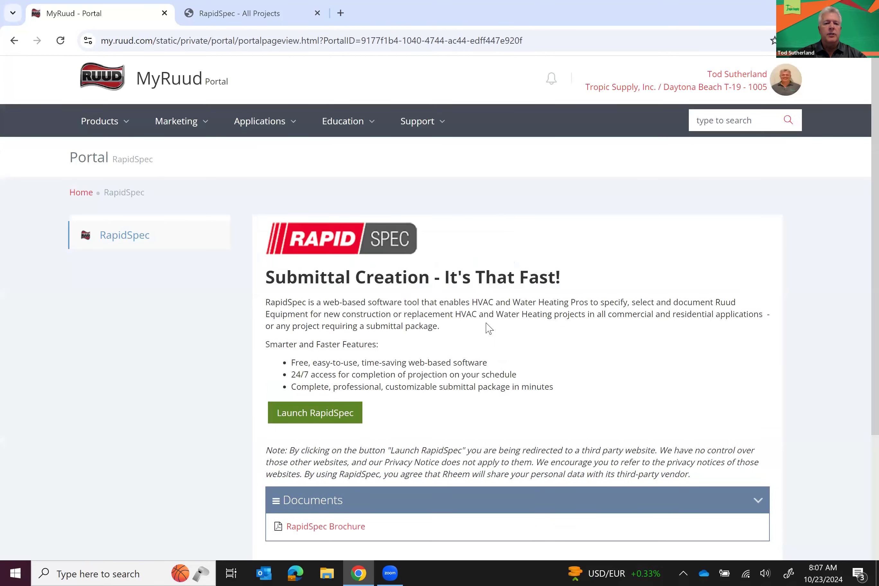
scroll(487, 327, "down", 3)
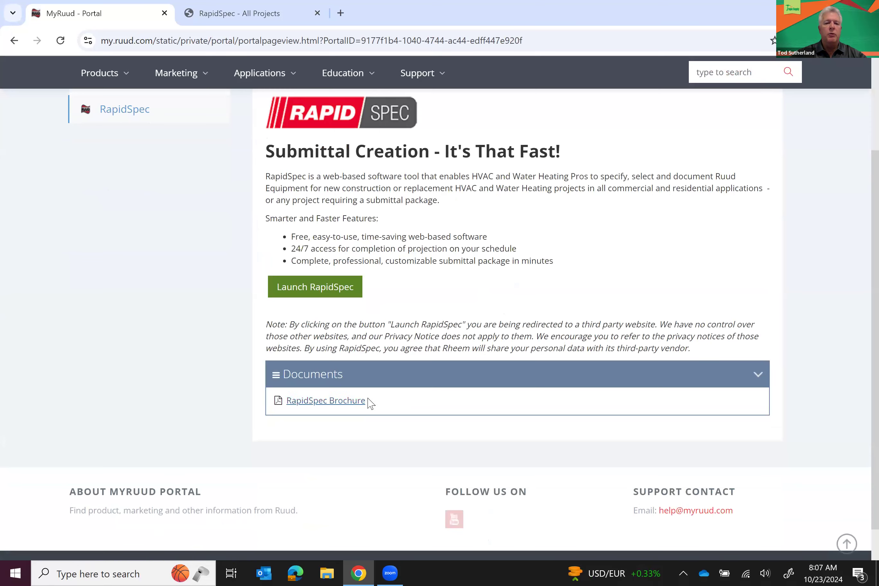
scroll(411, 318, "up", 1)
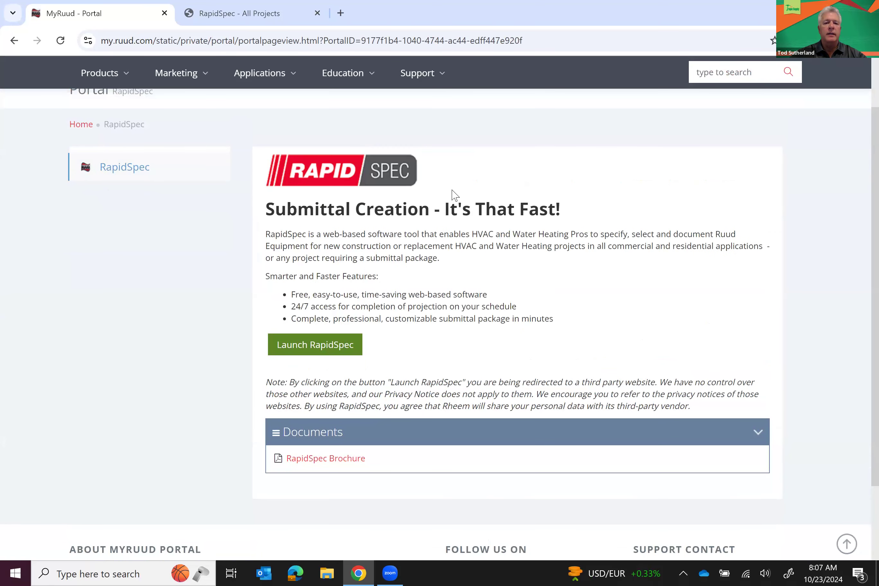
Launch RapidSpec, close the duplicate projects tab, sign in and create a new project
left_click(312, 350)
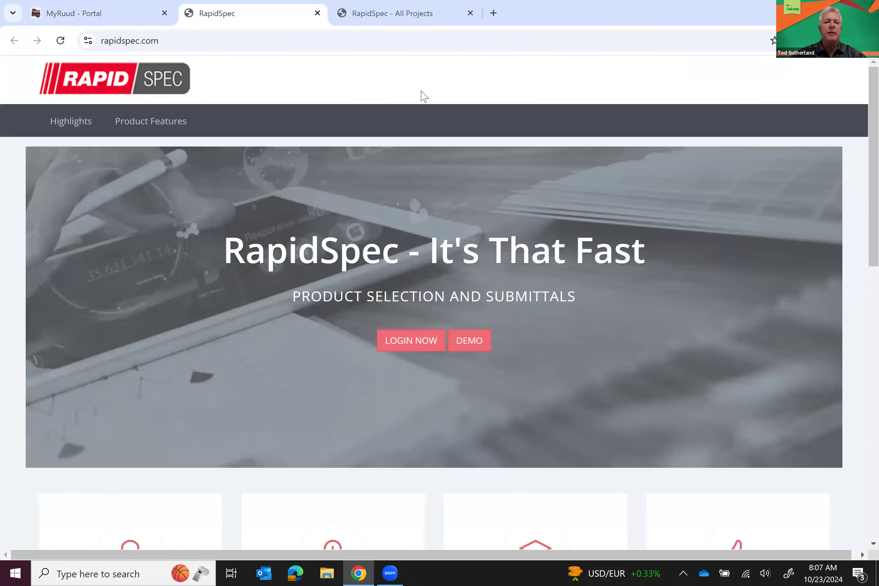
left_click(470, 13)
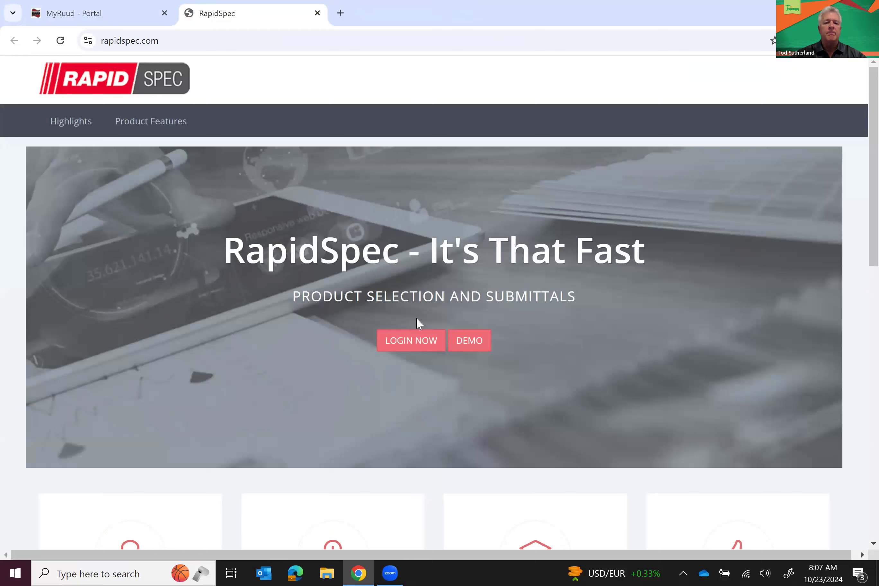
left_click(417, 343)
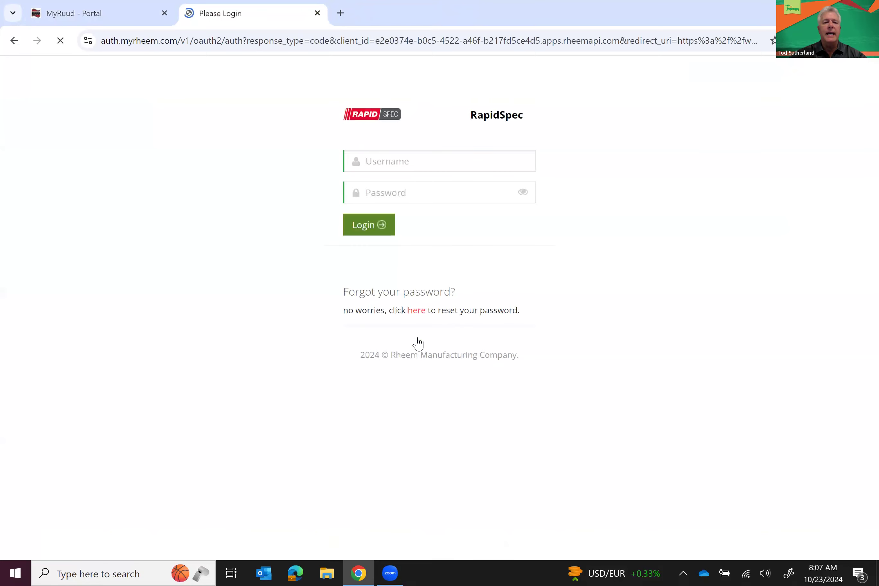
left_click(365, 254)
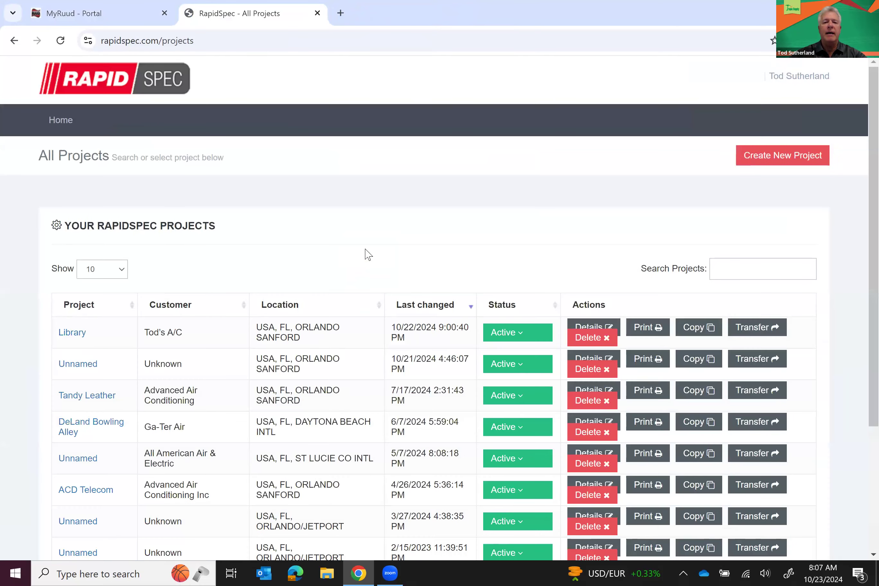
scroll(324, 419, "down", 4)
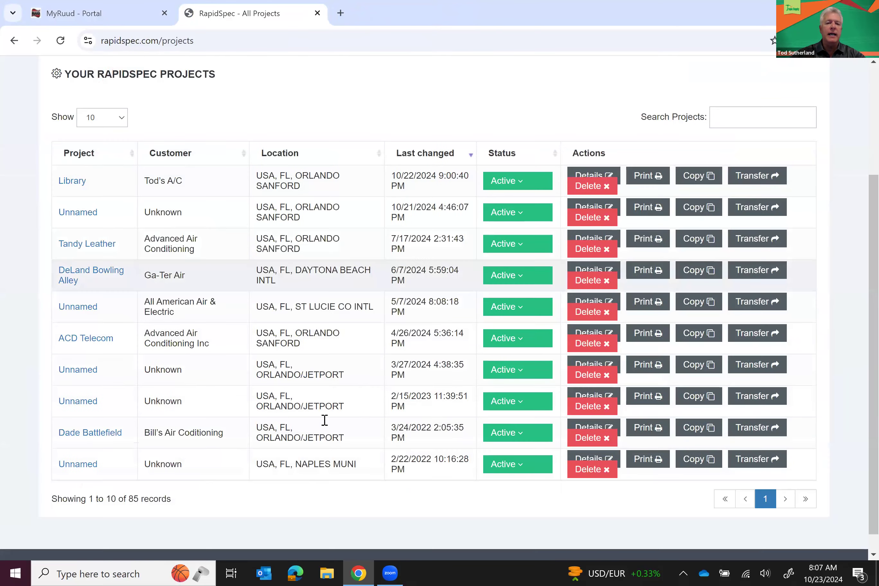
scroll(325, 419, "up", 4)
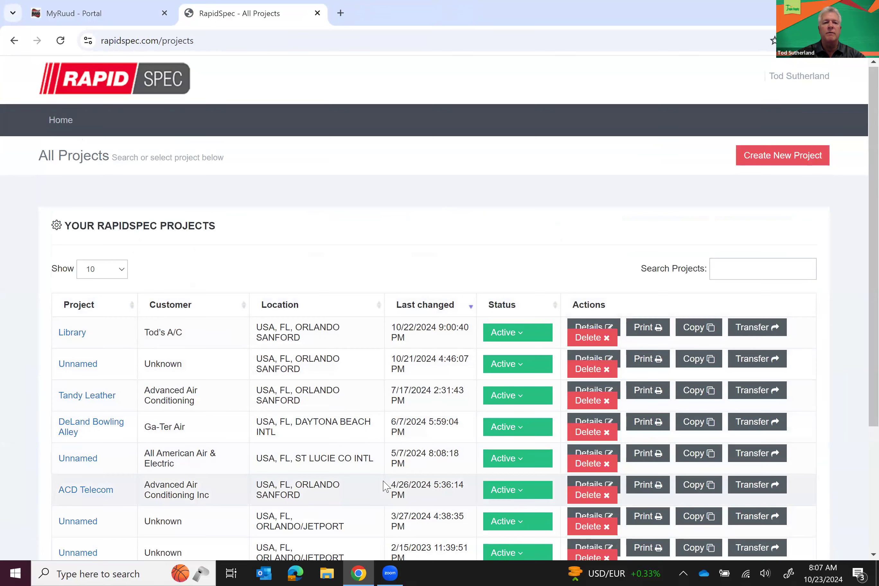
left_click(769, 163)
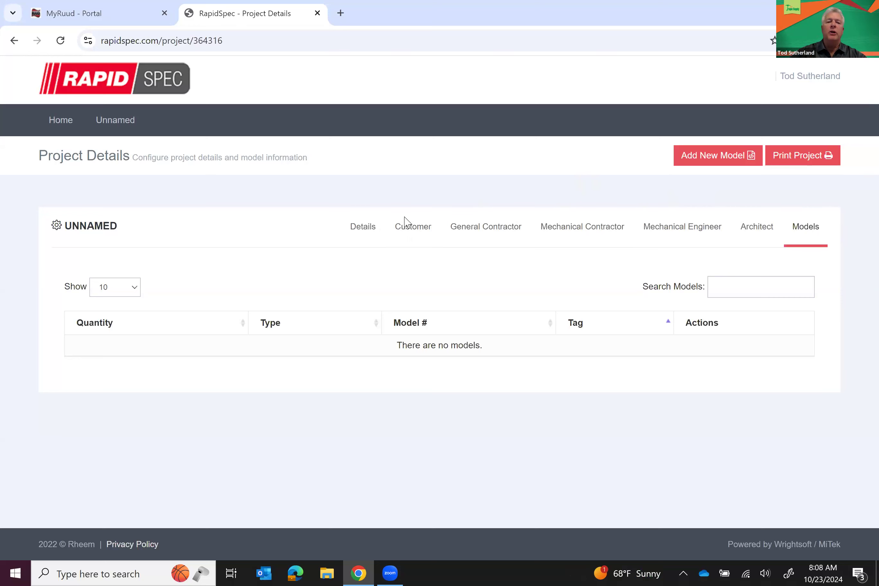
Rename the unnamed project to Test Project and add a short customer note
left_click(363, 234)
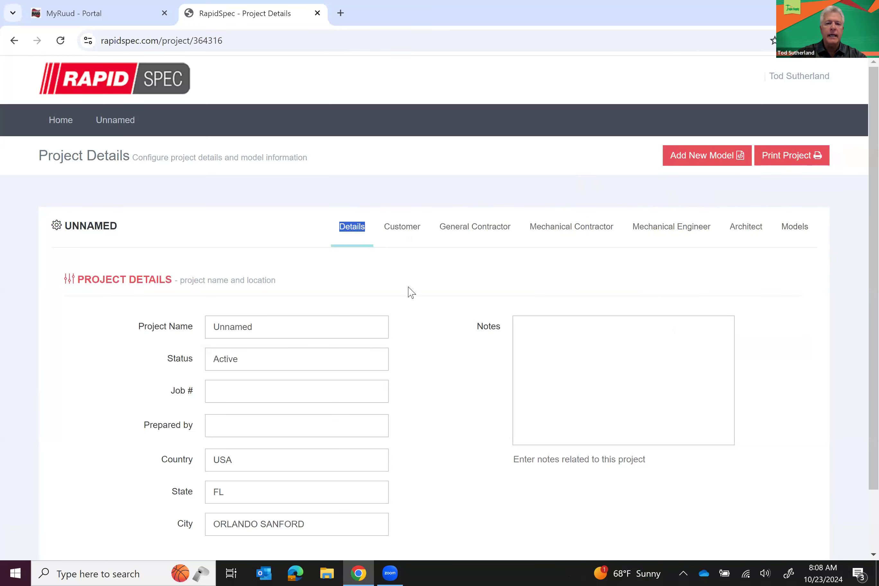
scroll(403, 280, "down", 3)
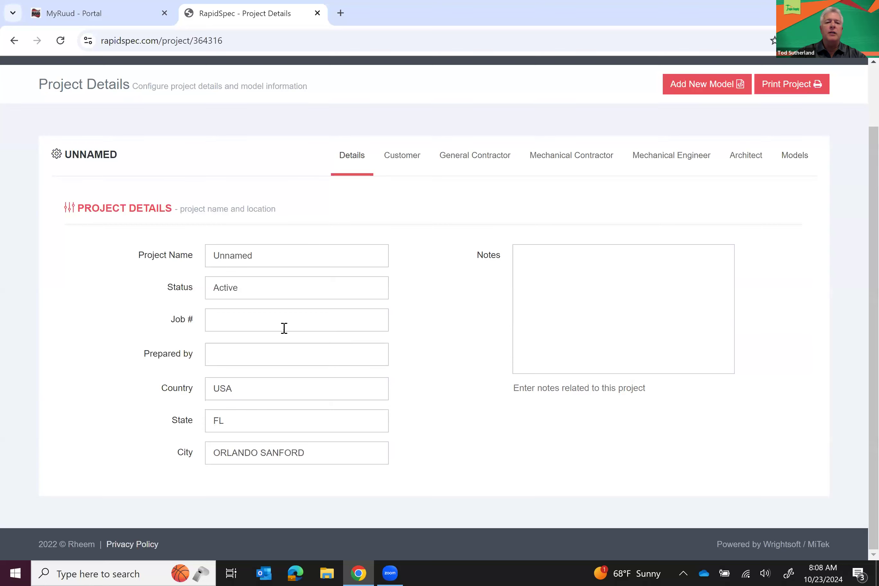
left_click(268, 257)
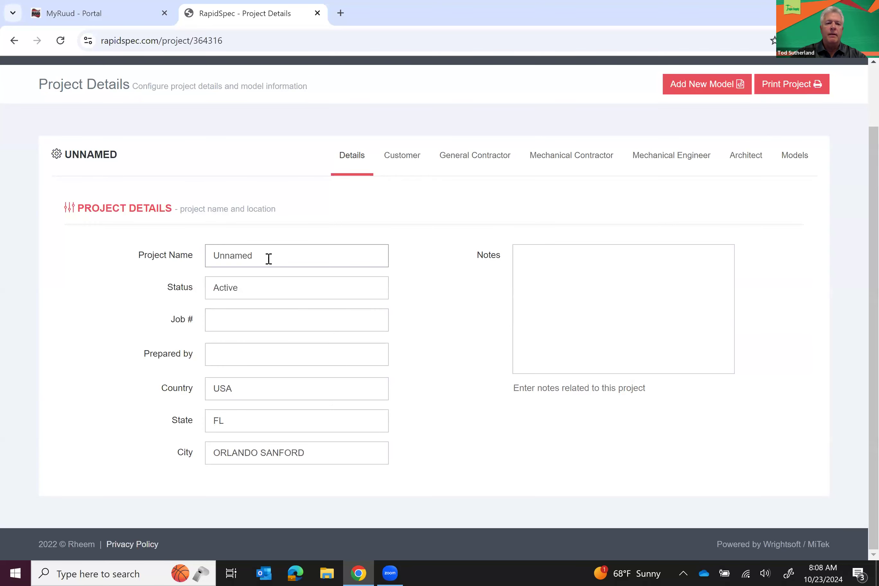
key("BackSpace")
key("BackSpace")
key("BackSpace")
key("BackSpace")
key("BackSpace")
key("BackSpace")
key("BackSpace")
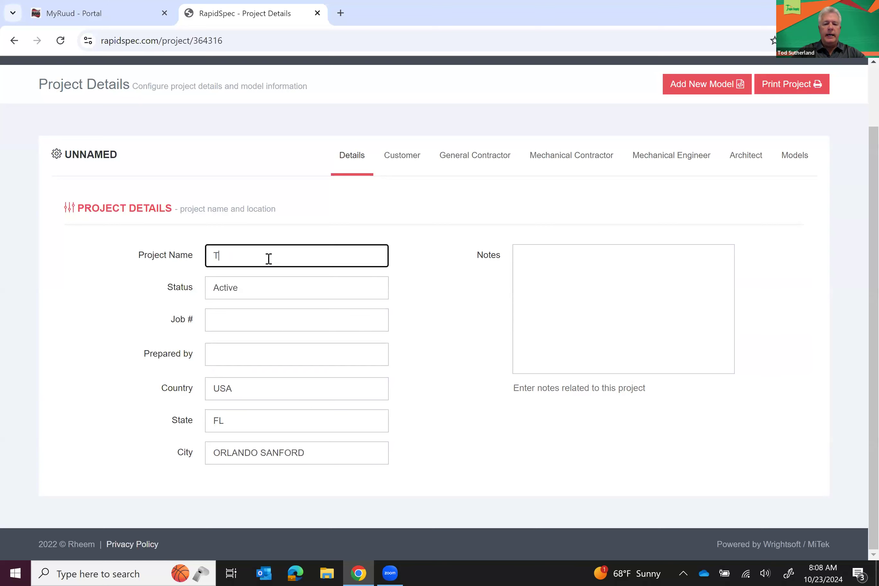
type("Test Project")
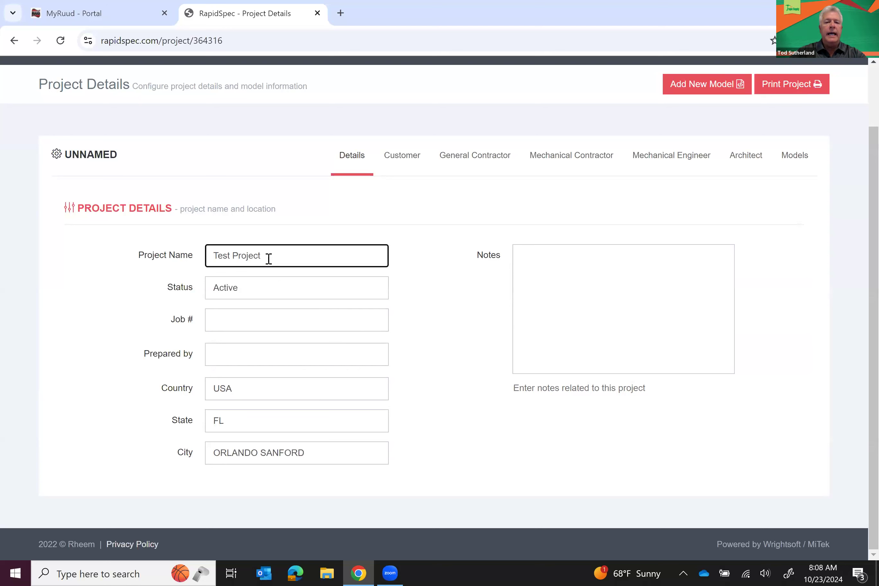
left_click(528, 264)
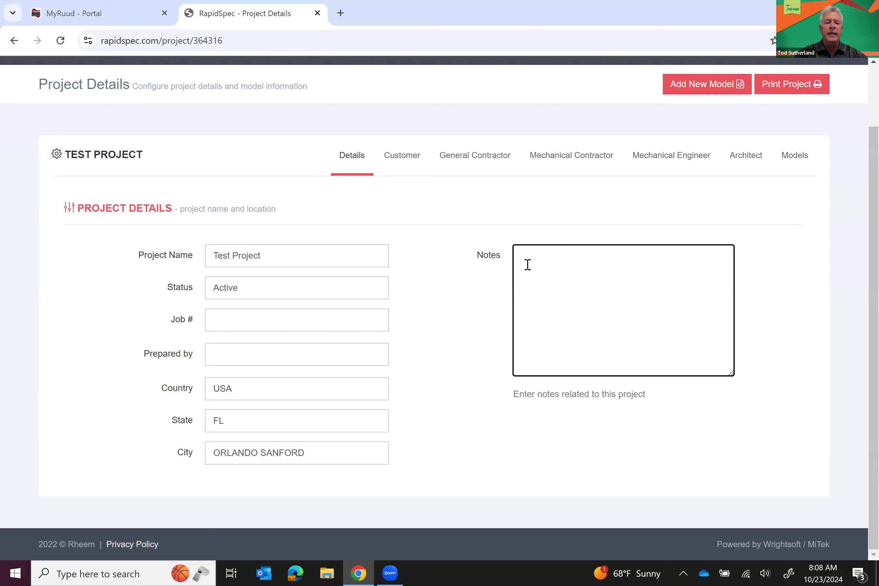
type("Tod")
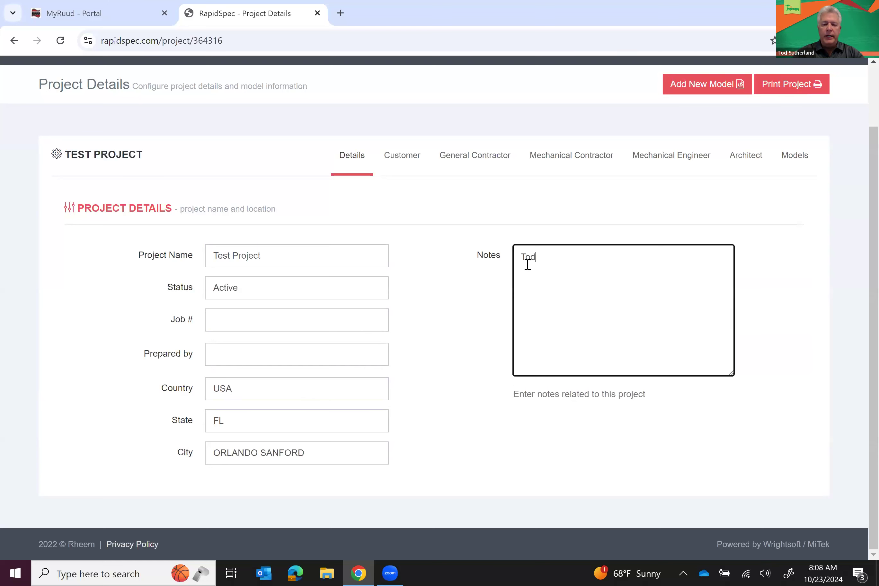
type("'s A/C")
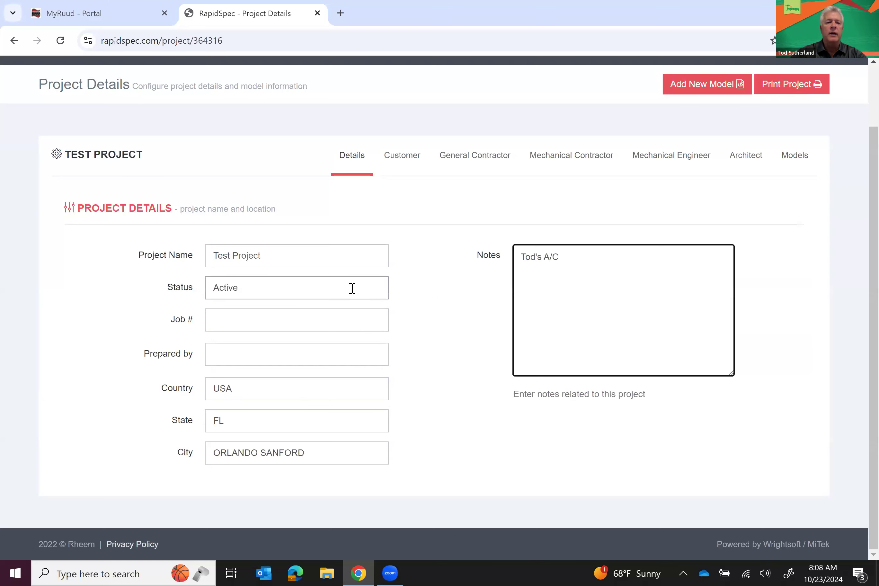
Enter job number 12345 and the preparer's name in Prepared by
left_click(337, 321)
type("12345")
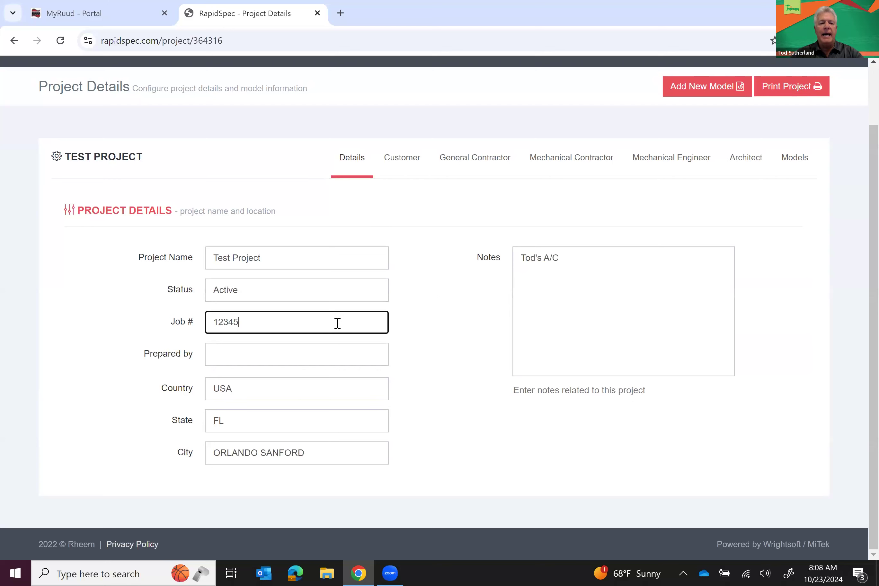
left_click(440, 324)
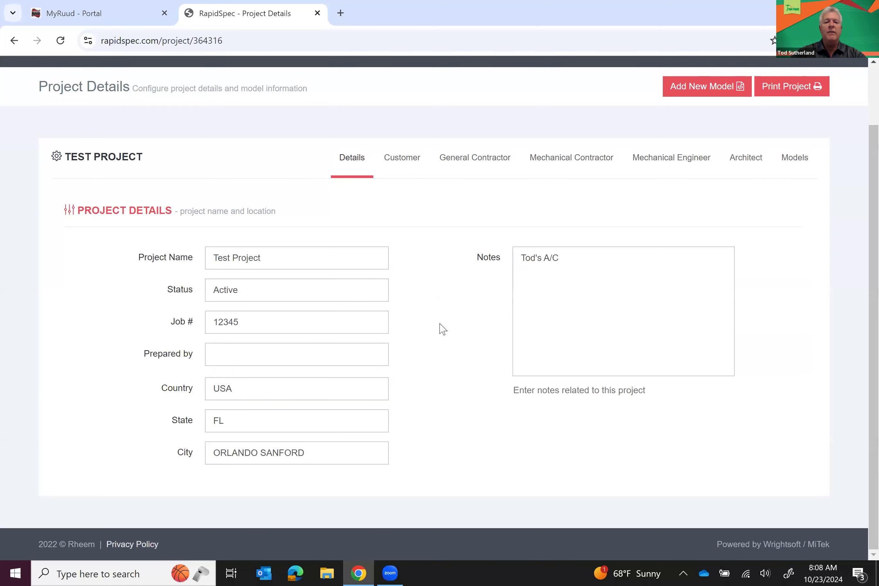
left_click(366, 352)
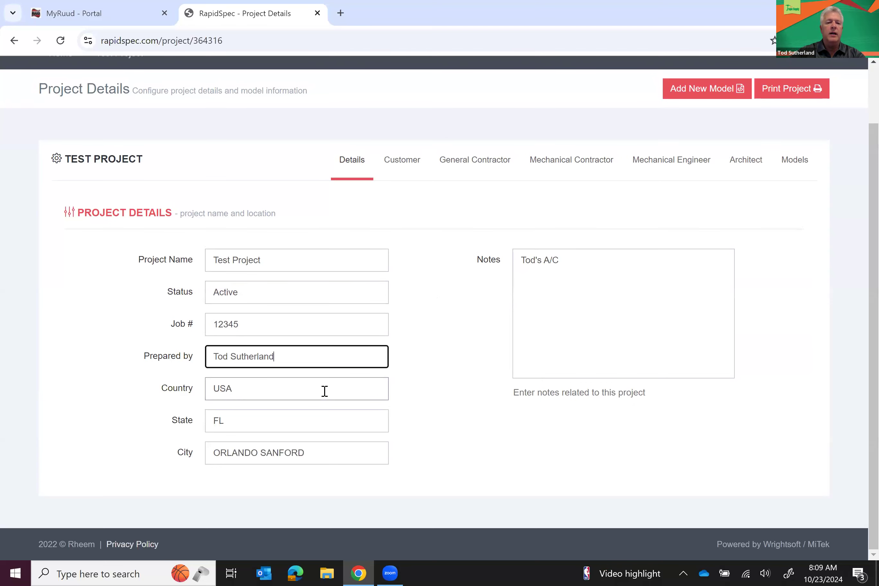
left_click(406, 380)
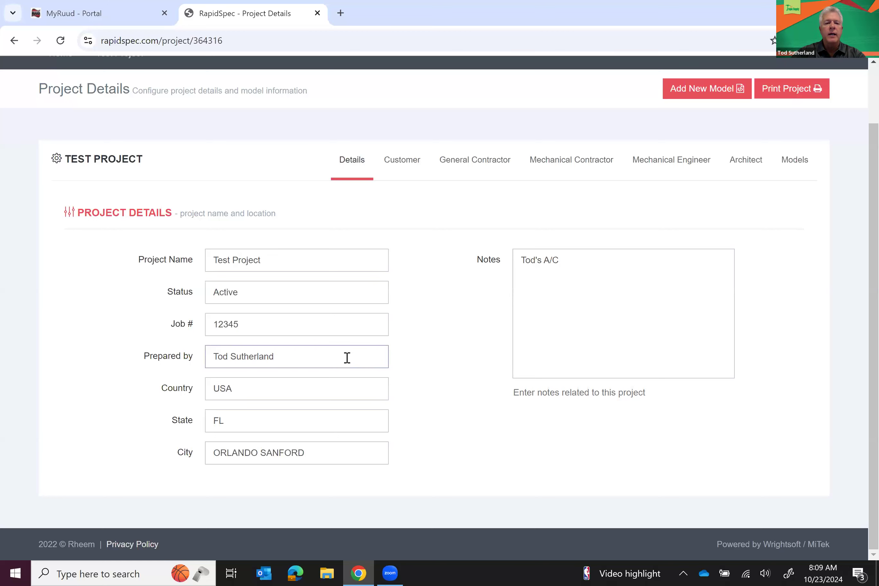
left_click(341, 328)
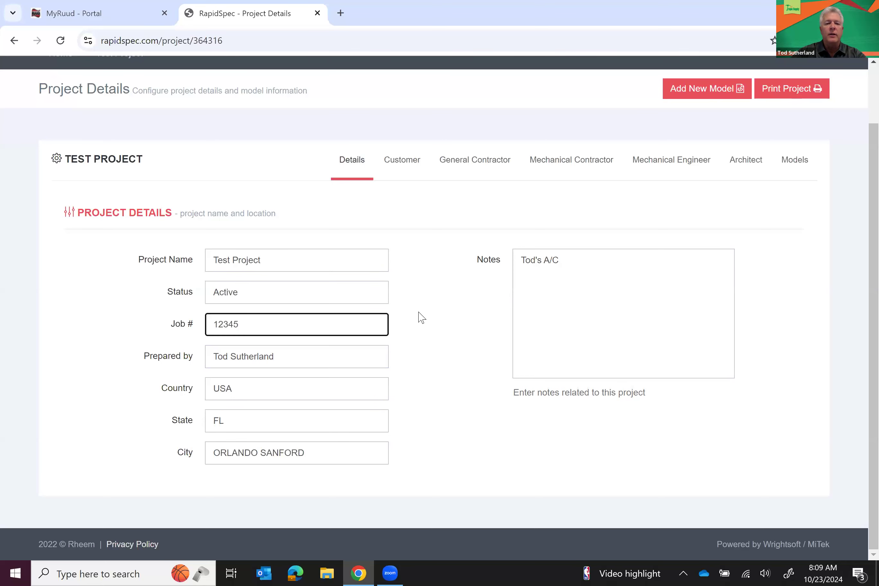
left_click(411, 347)
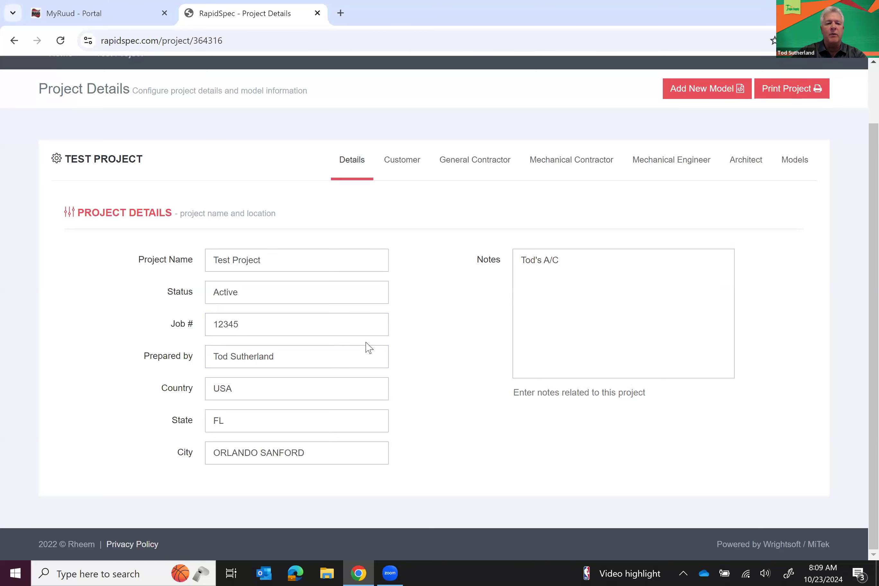
Set the project location to state FL and city DAYTONA BEACH INTL
left_click(320, 423)
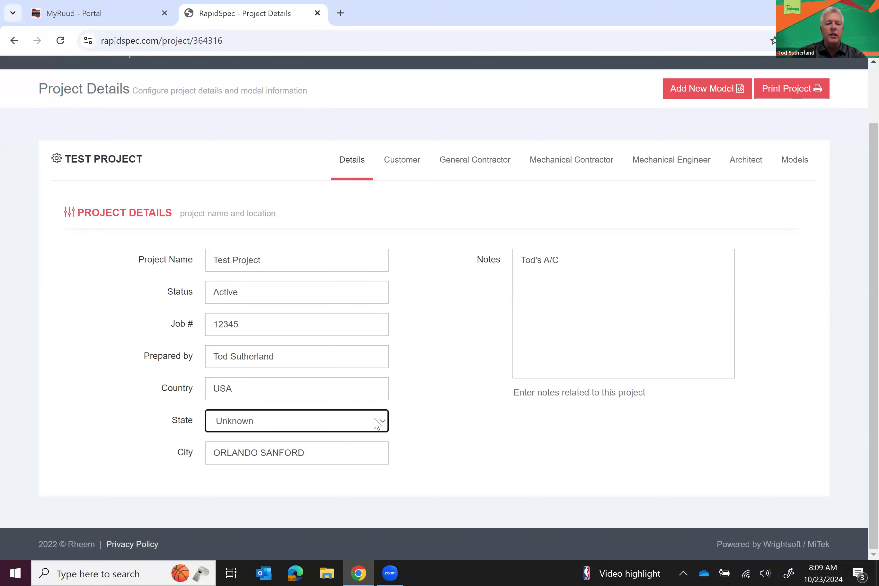
left_click(385, 426)
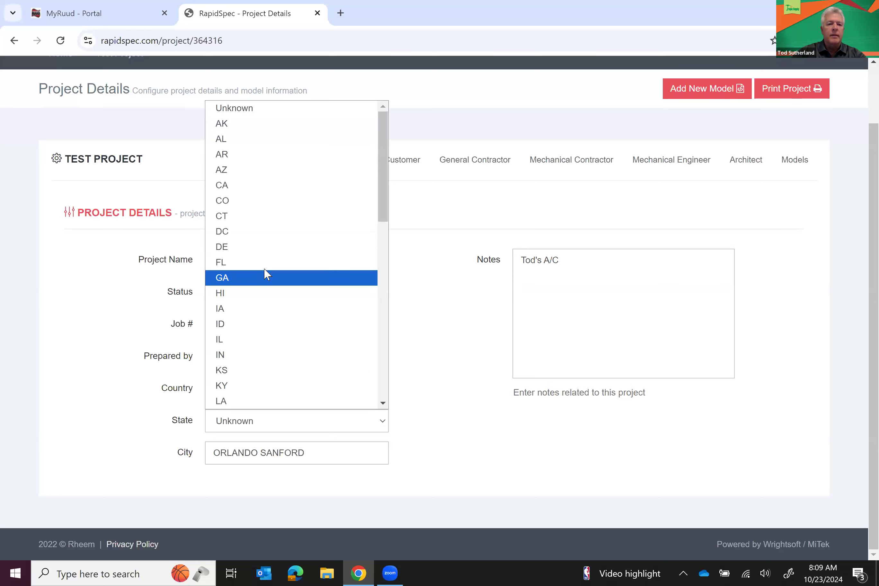
left_click(259, 261)
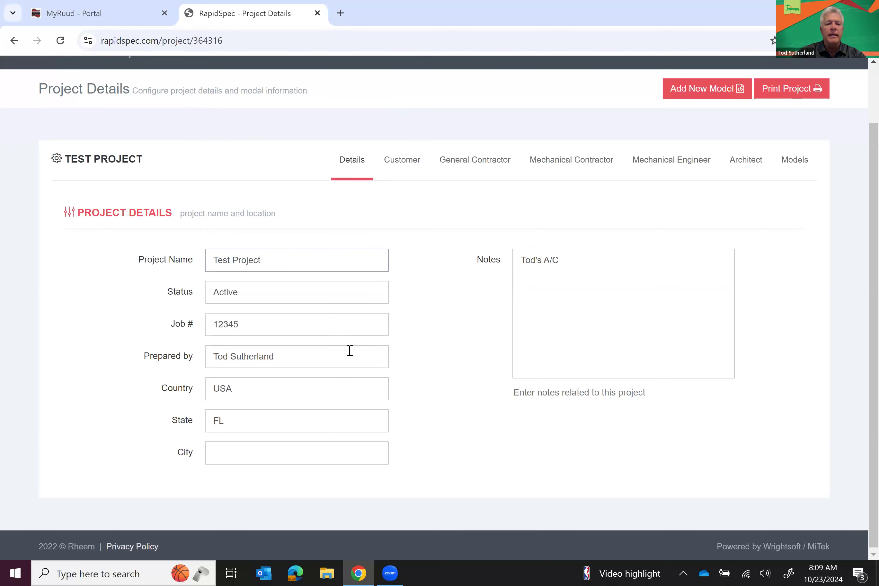
left_click(299, 456)
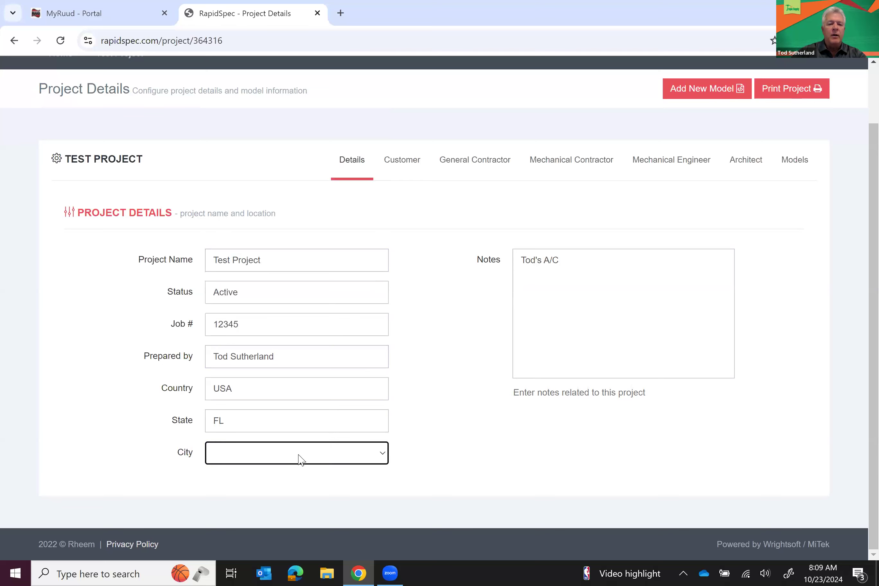
left_click(384, 456)
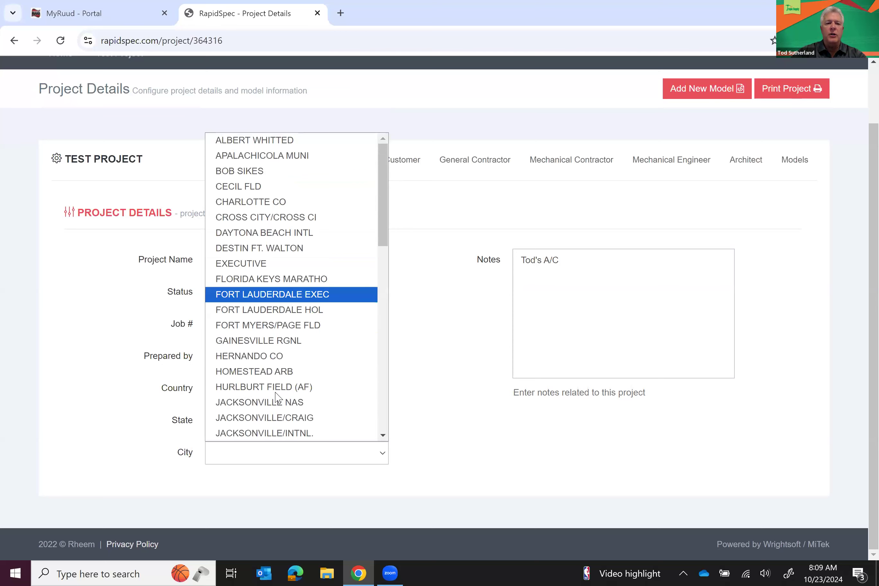
key("Down")
key("Down")
key("Down")
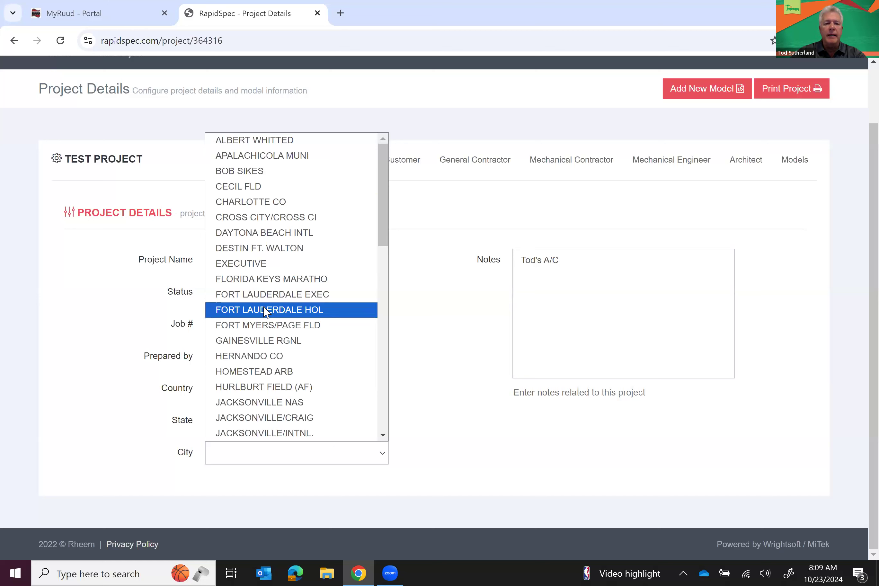
key("Up")
key("Up")
key("Up")
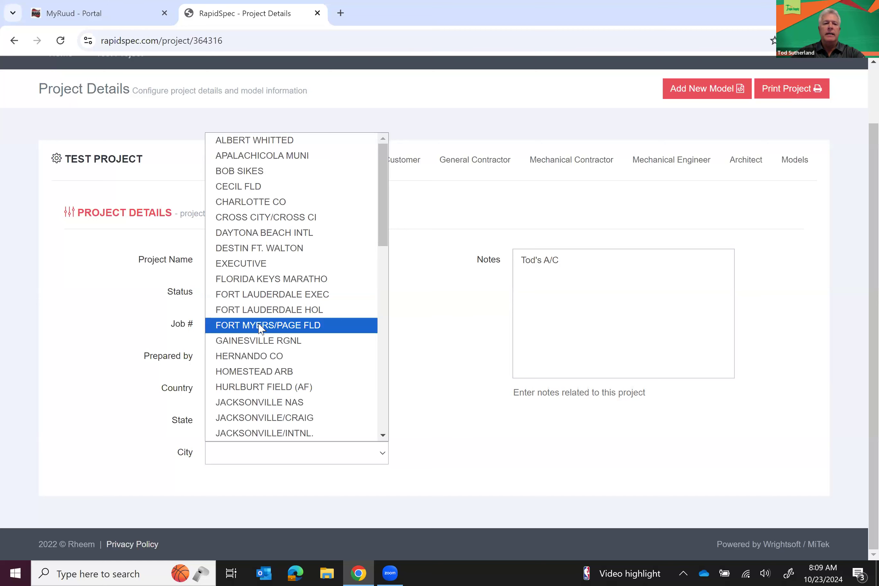
left_click(268, 234)
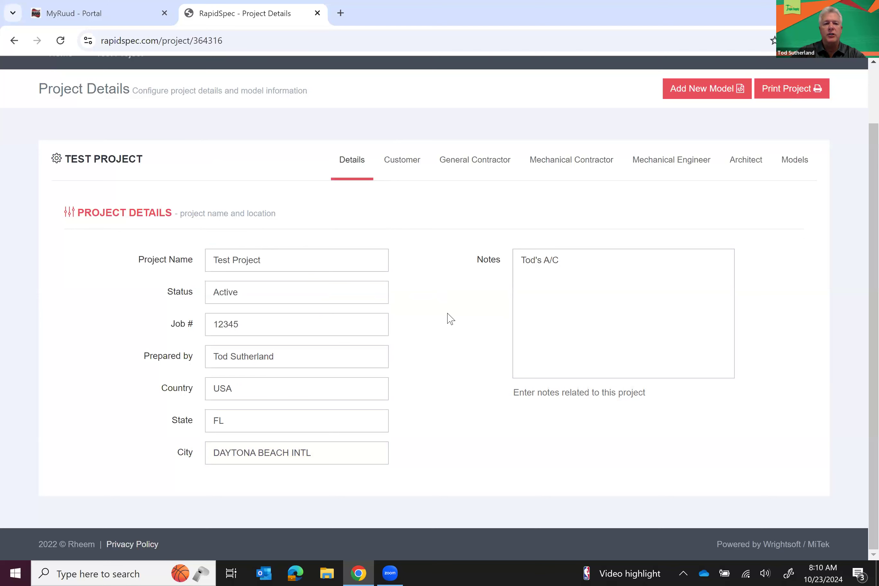
Enter customer Joe's Ice Cream with a contact person, then show General Contractor details
left_click(405, 169)
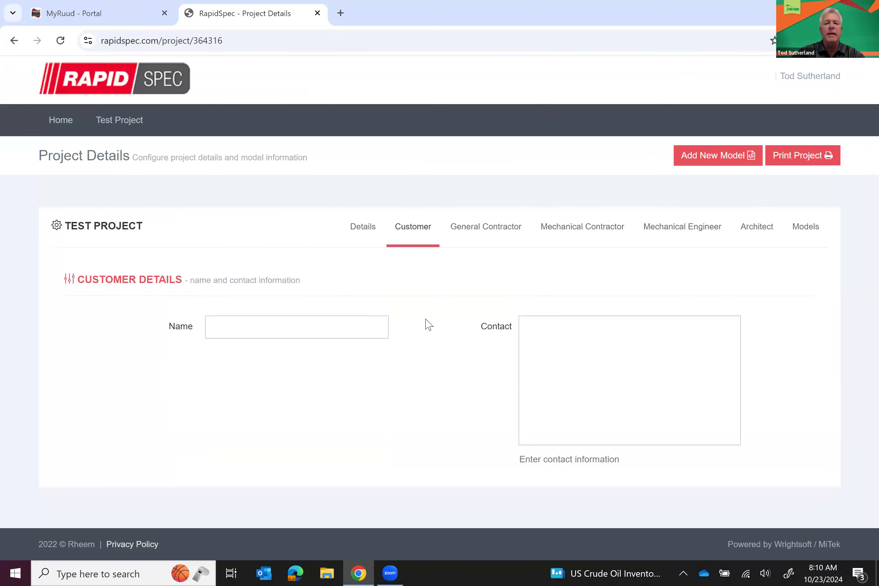
left_click(341, 331)
left_click(341, 331)
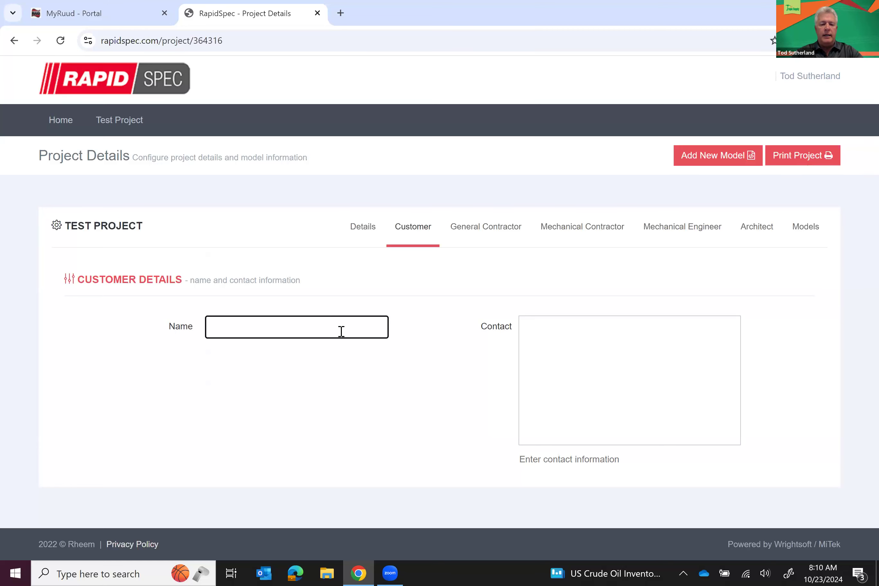
type("Joe")
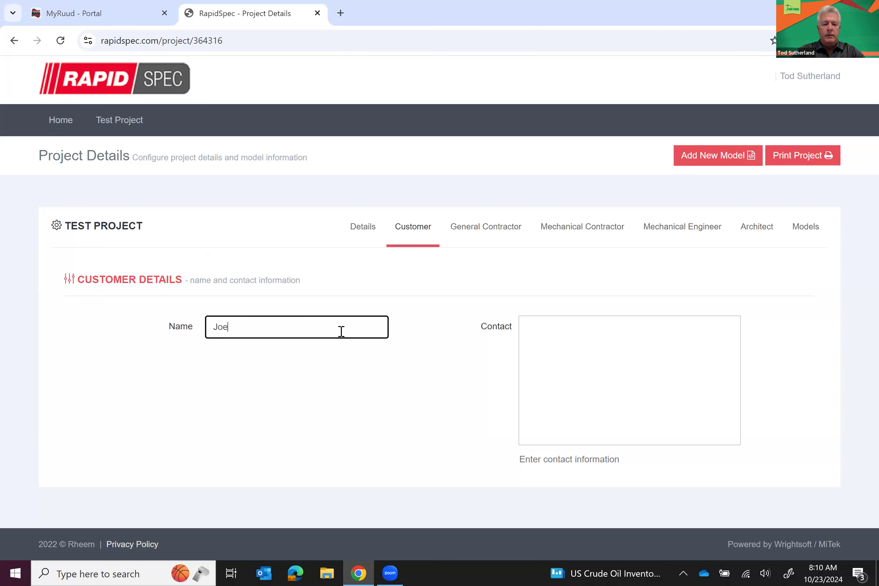
type("'s Ice Cream")
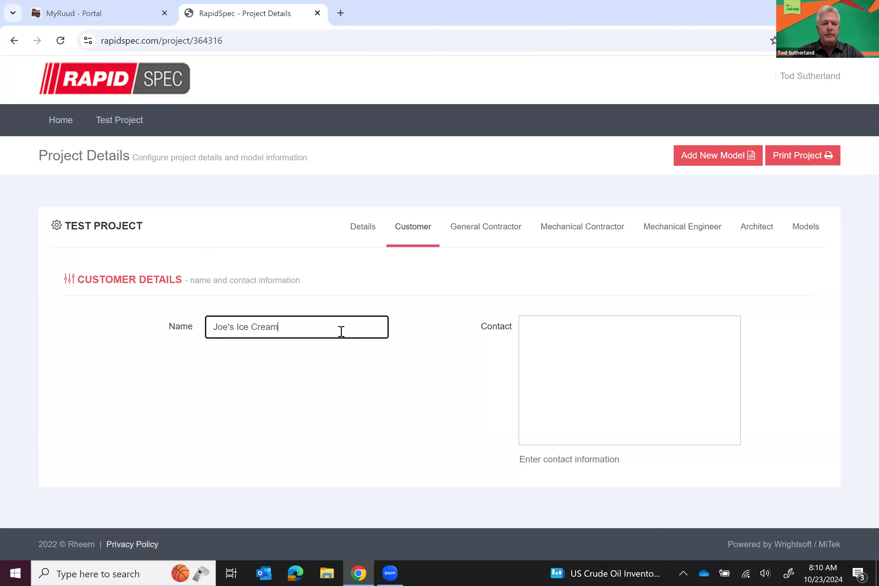
left_click(555, 329)
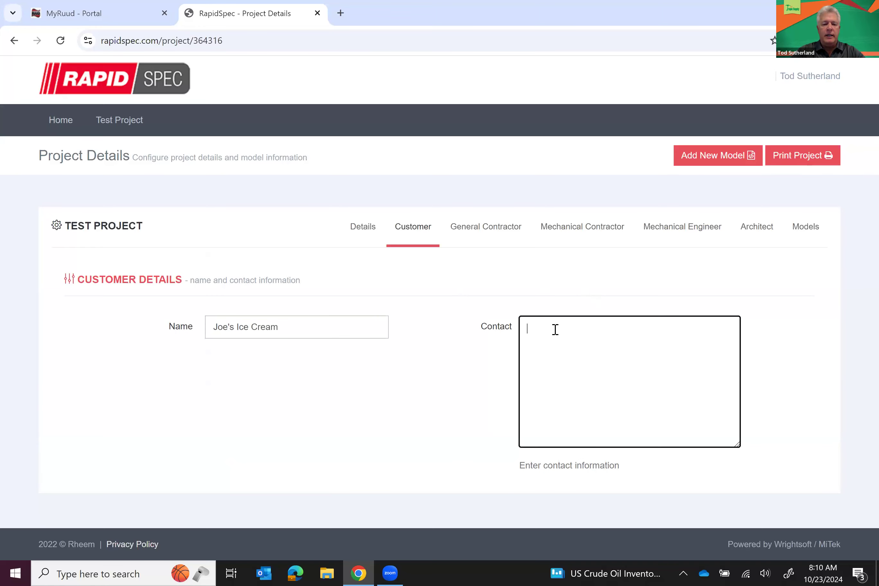
type("Joe Doe")
left_click(460, 347)
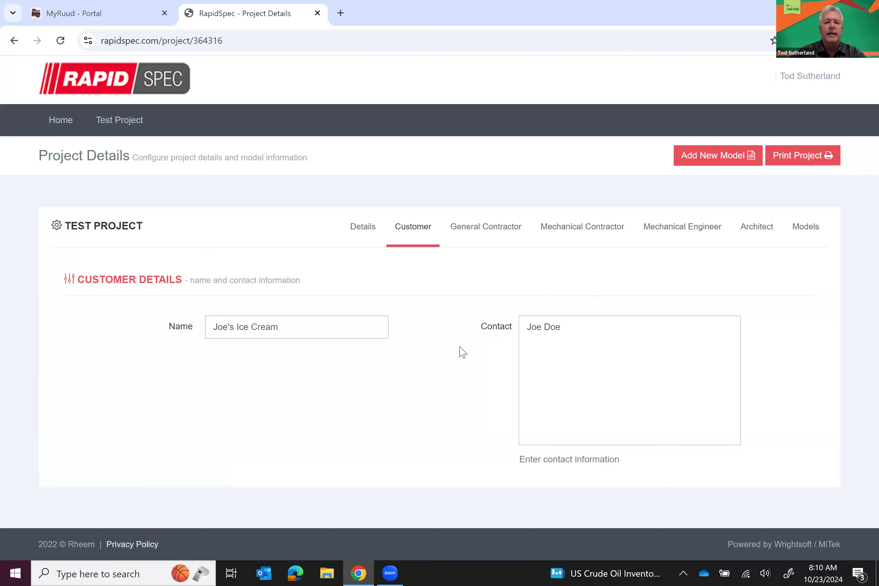
left_click(482, 231)
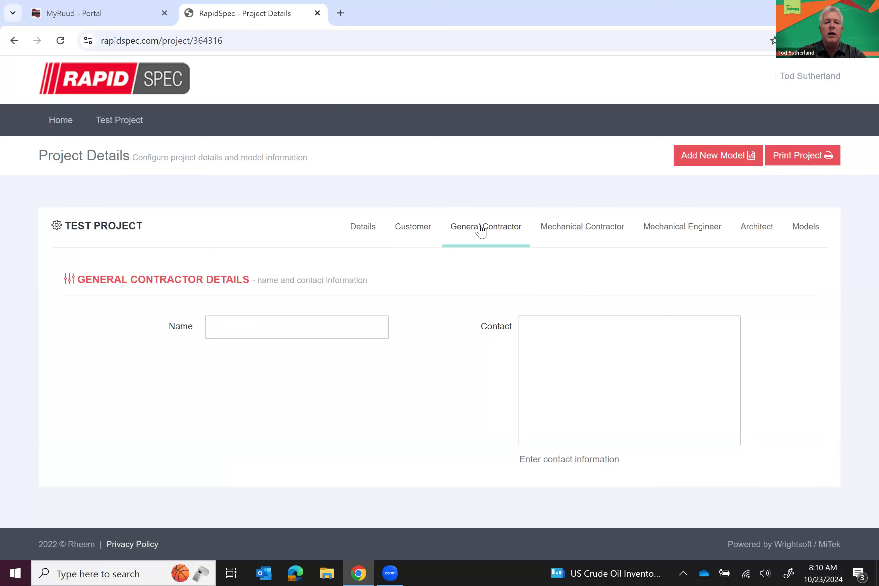
Enter General LLC as the general contractor with its contact person
left_click(364, 326)
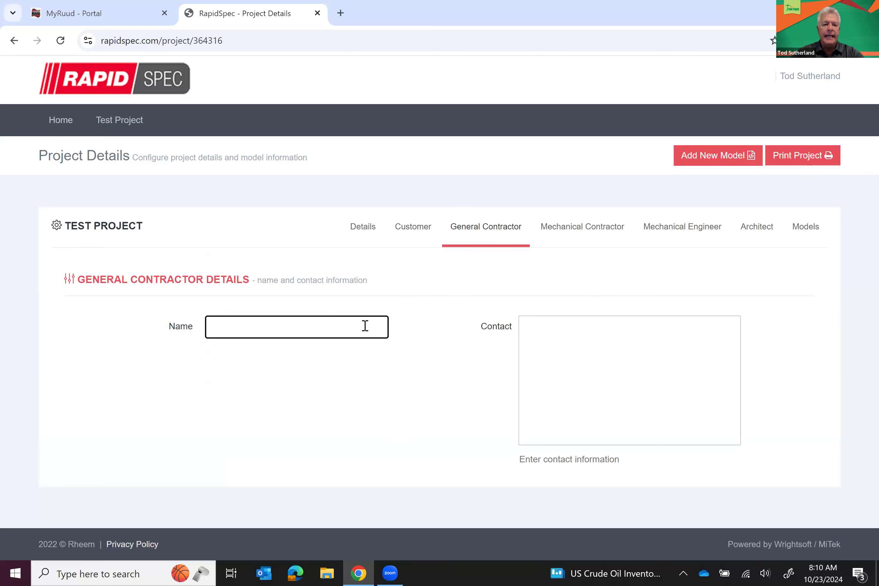
type("General LLC")
left_click(538, 327)
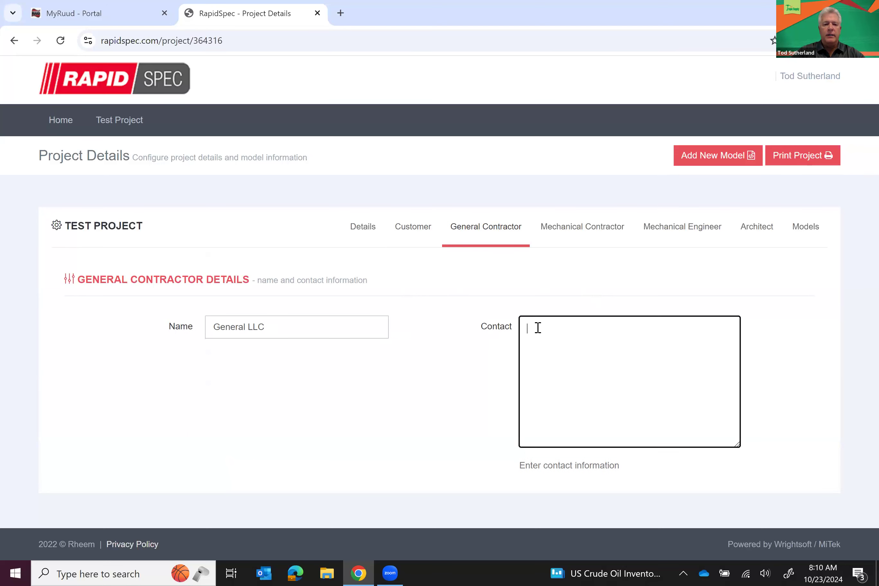
type("Joe General")
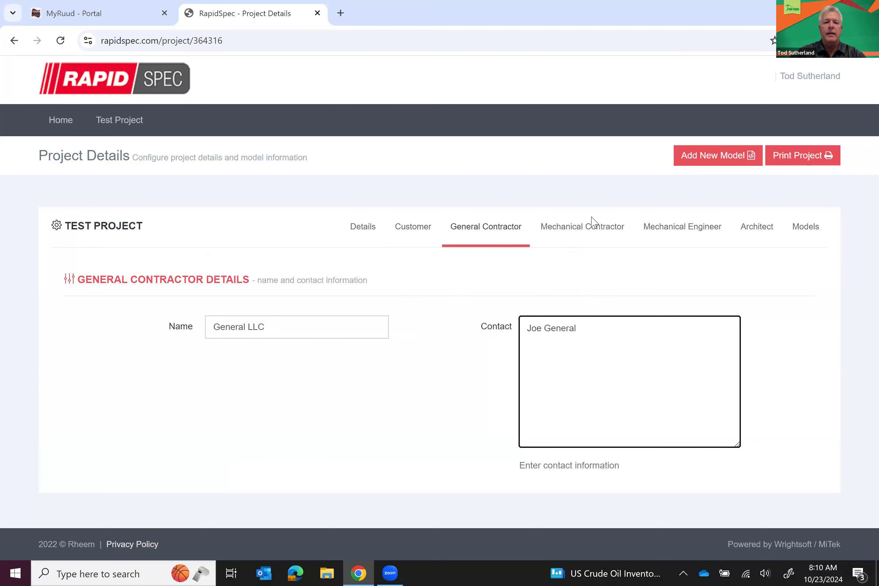
Enter Mechanical LLC as the mechanical contractor with its contact person
left_click(586, 235)
left_click(328, 327)
type("Me")
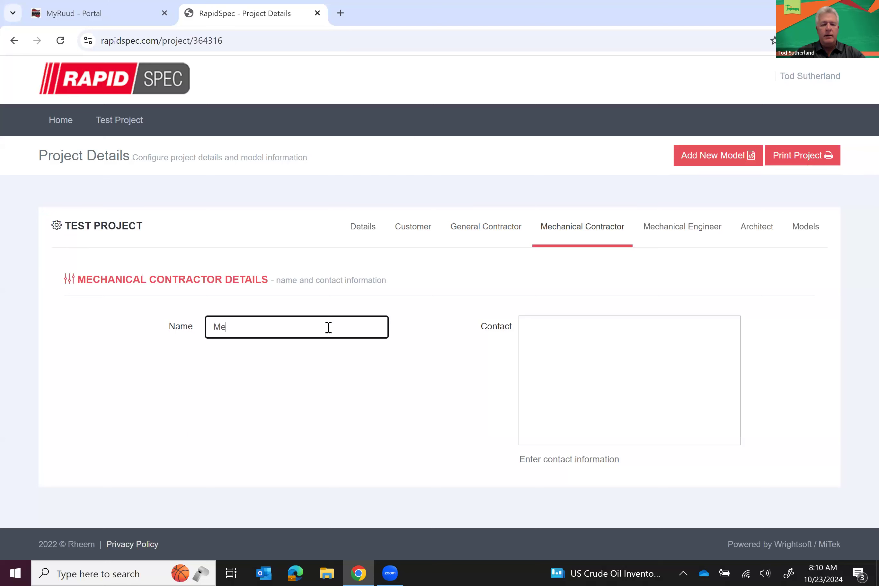
type("chanical LLC")
key("BackSpace")
type("C")
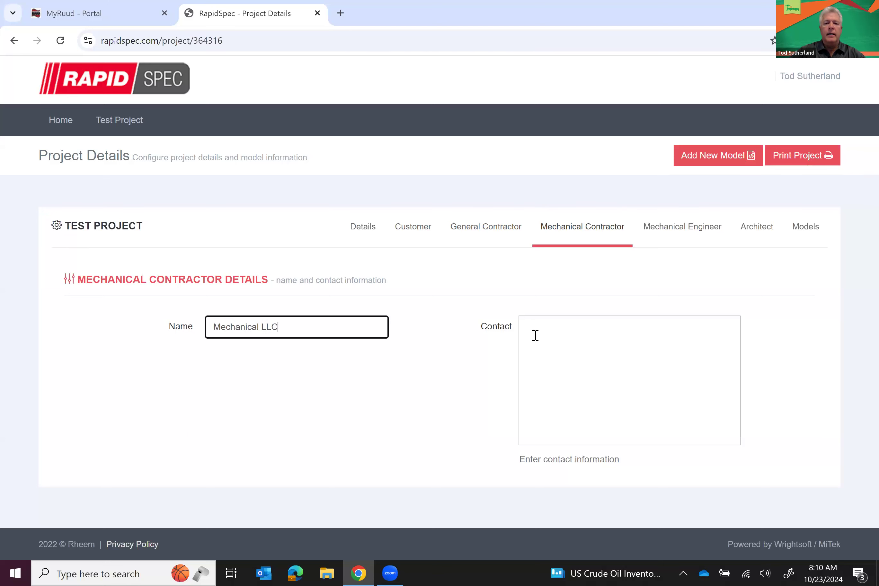
left_click(555, 334)
type("Joe")
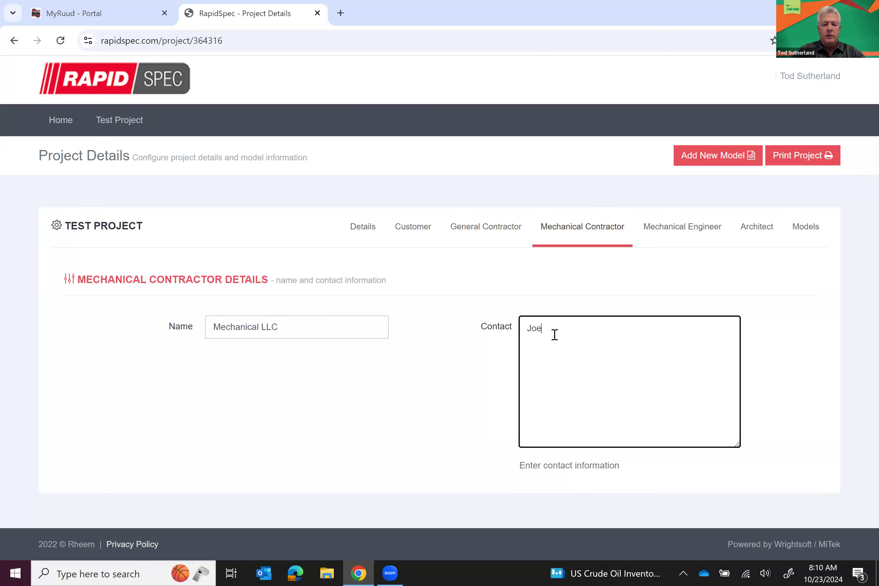
type(" Mechanical")
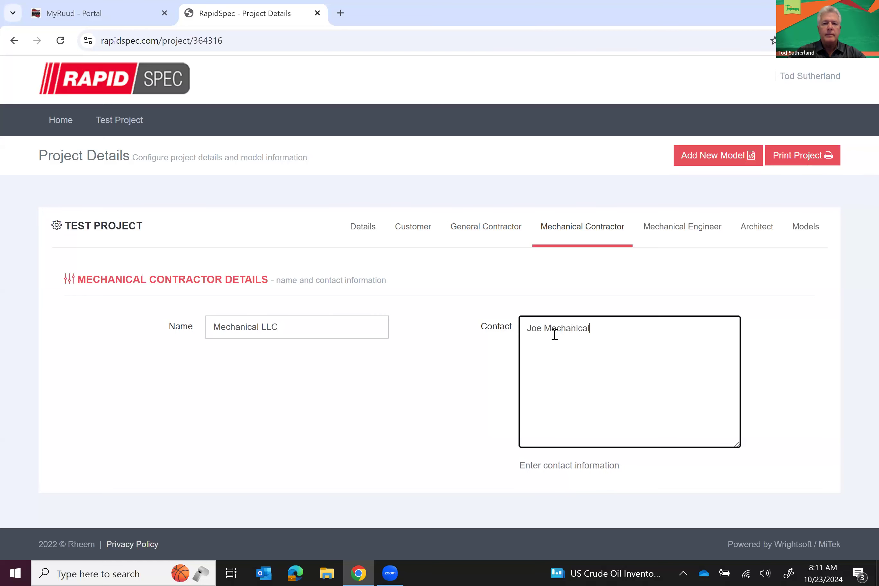
Enter Engineer LLC and its contact person on the Mechanical Engineer tab
left_click(675, 237)
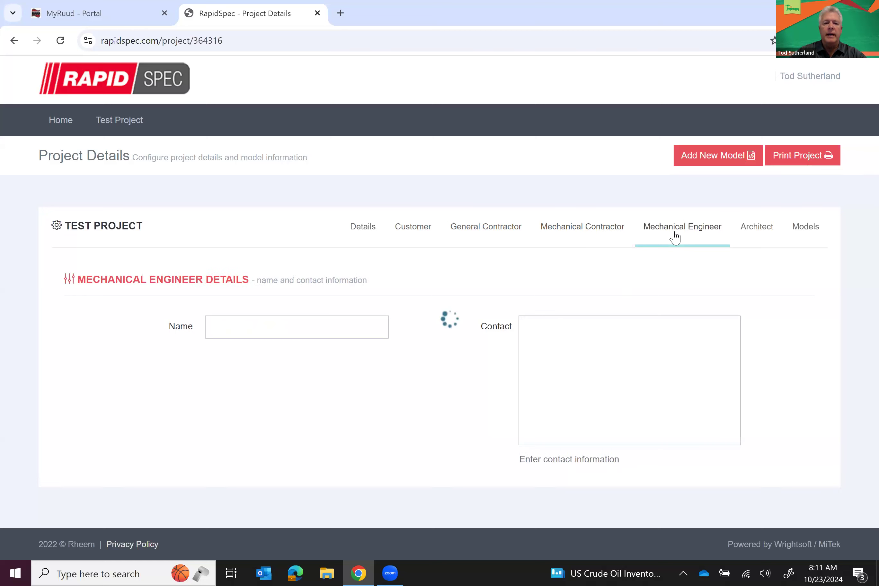
left_click(350, 328)
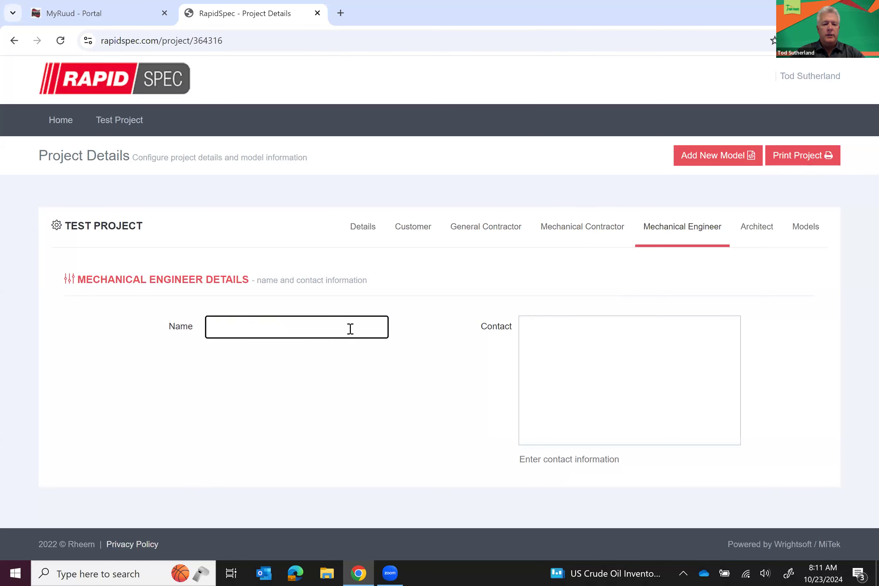
type("Engineer LLC")
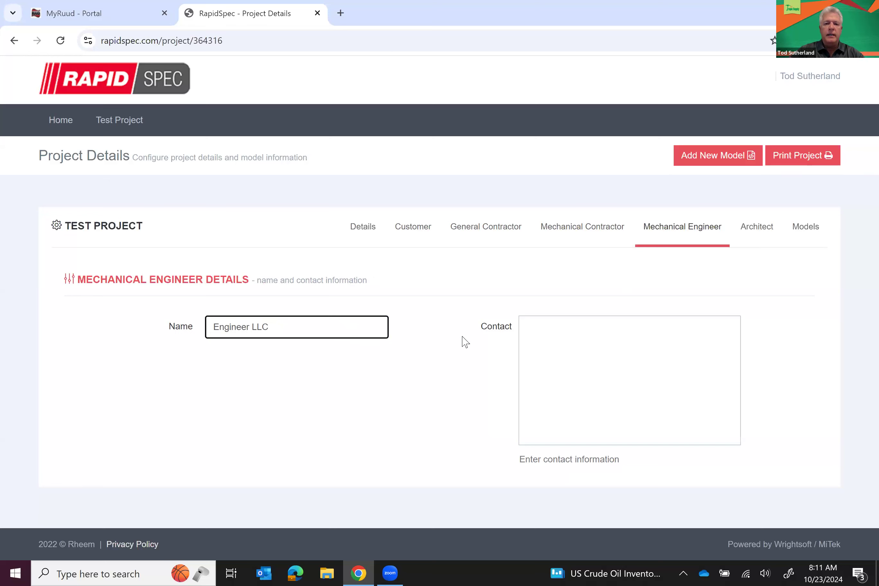
left_click(533, 336)
type("Joe Engineer")
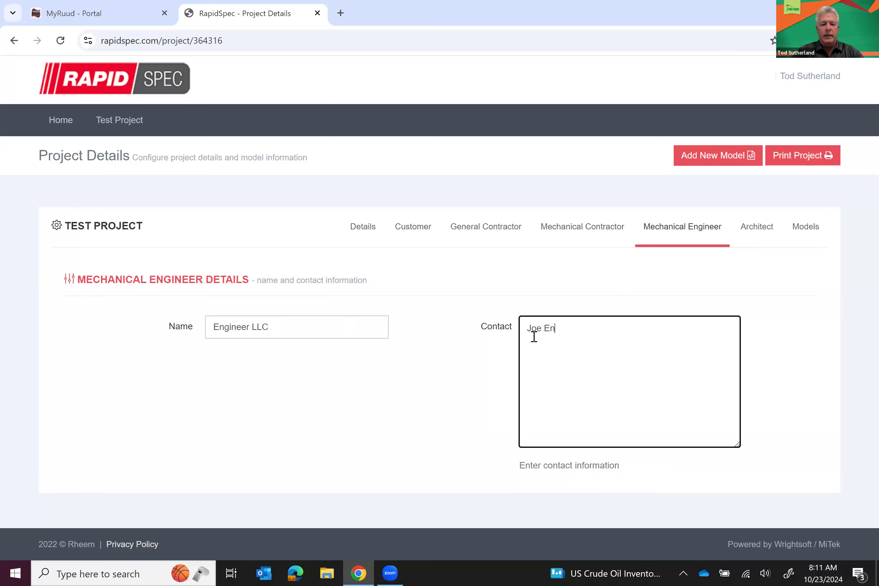
left_click(457, 349)
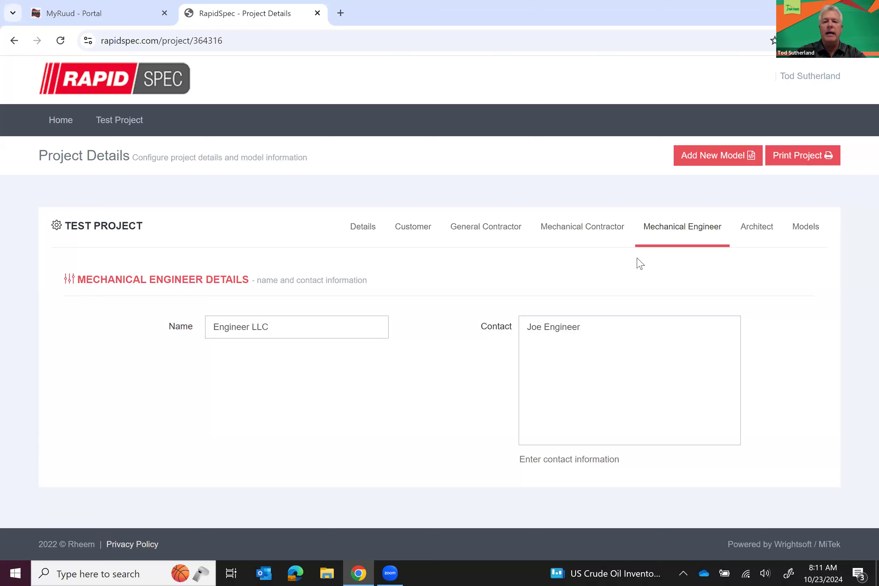
Enter Architect LLC with its contact person, then show the empty Models list
left_click(754, 237)
left_click(354, 326)
type("Architect")
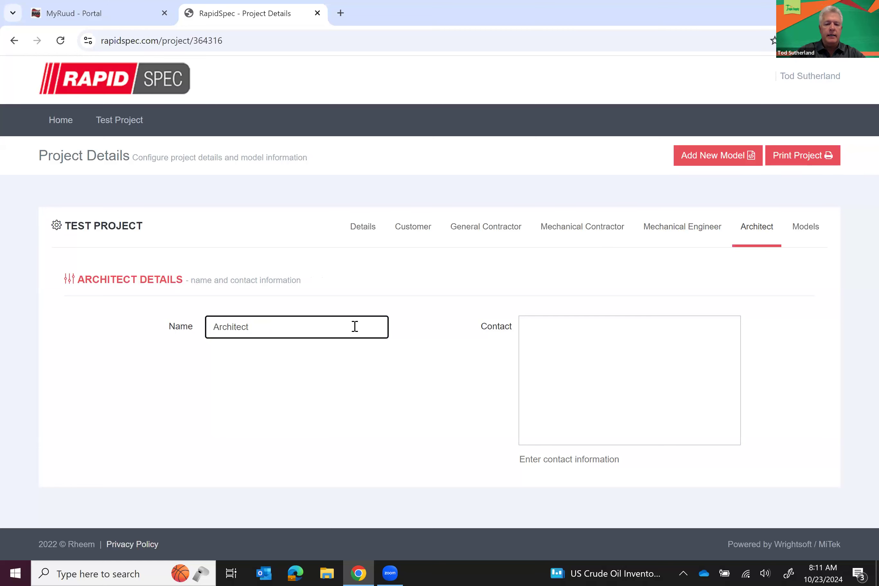
type(" LLC")
left_click(555, 329)
type("Joe Ad")
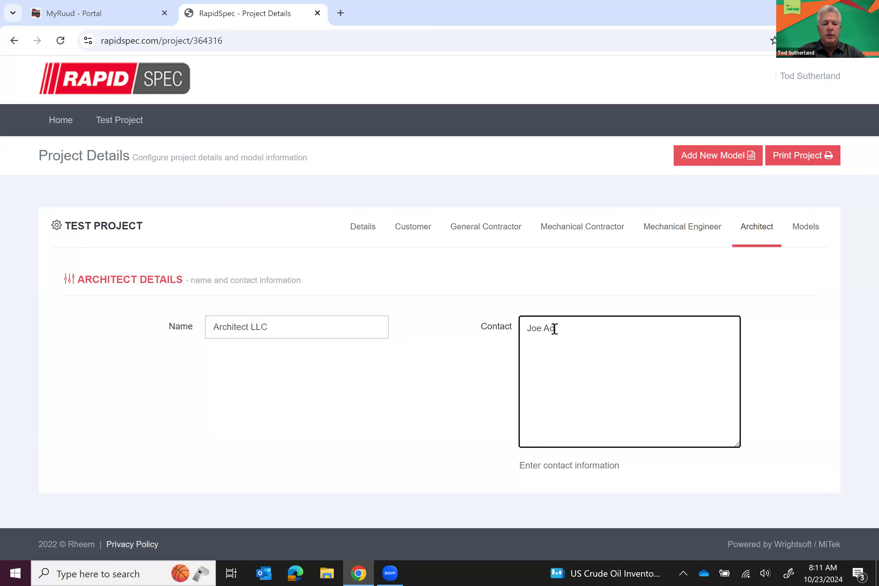
key("BackSpace")
type("rch")
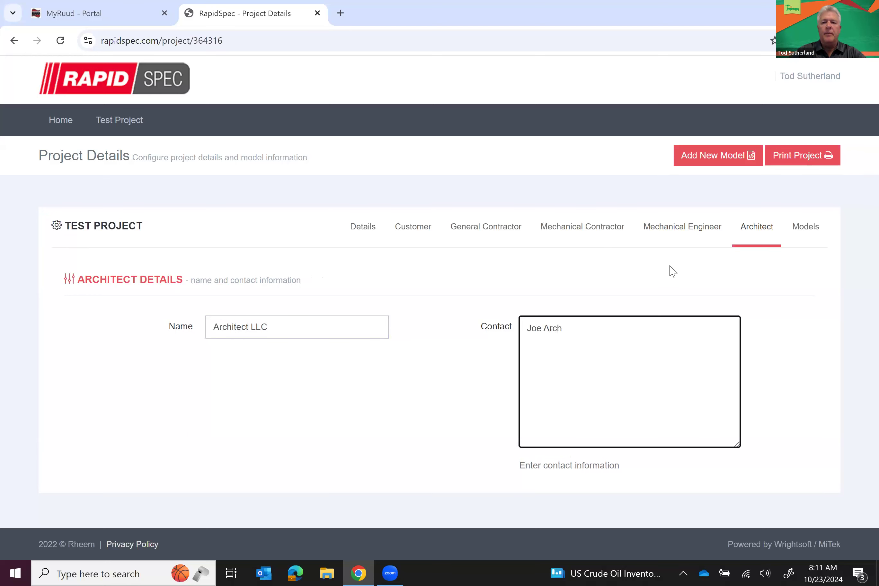
left_click(808, 235)
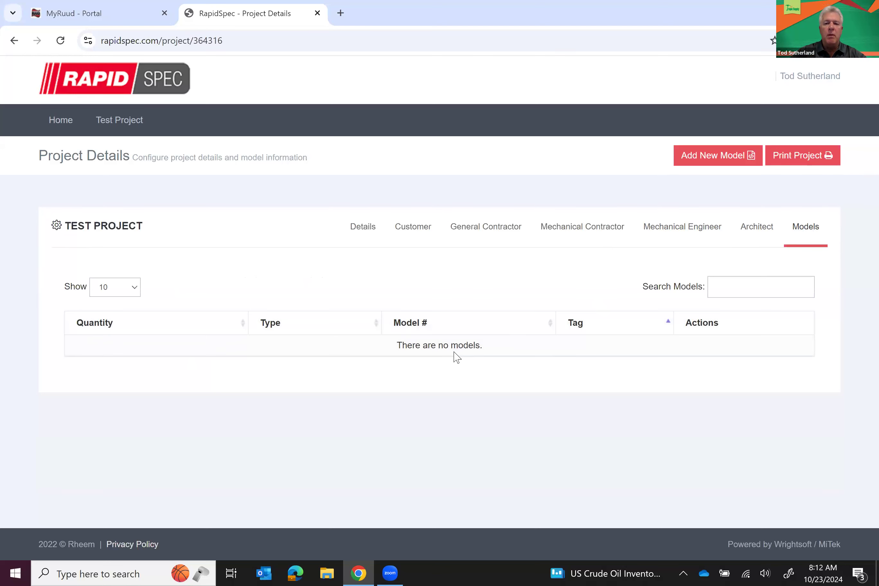
Open the Add New Model dropdown listing HVAC Equipment and Water Heater
left_click(726, 289)
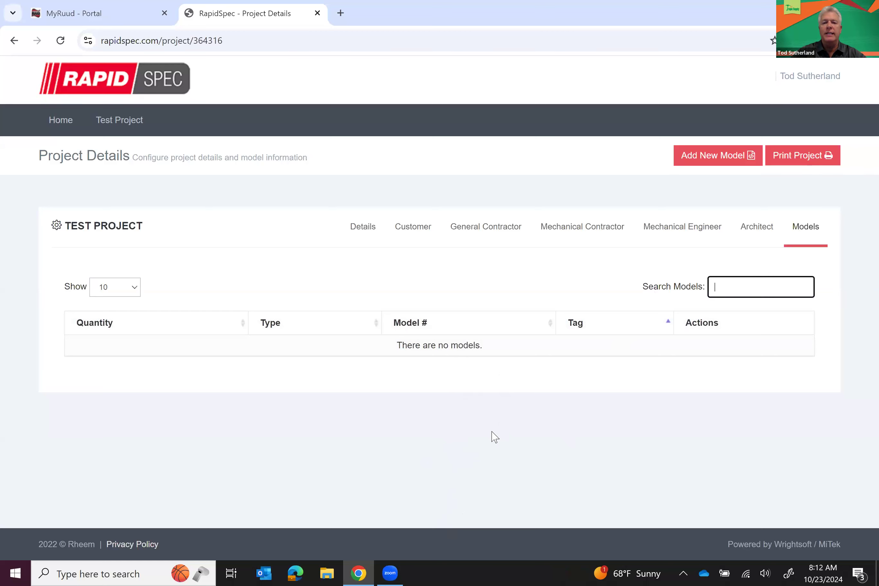
left_click(720, 161)
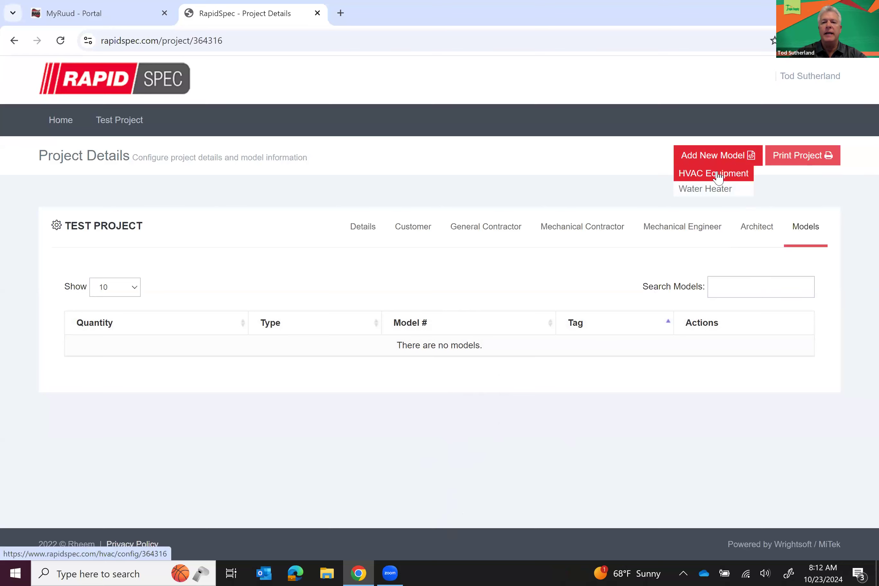
Start an HVAC Equipment configuration with New Platform models included
left_click(718, 176)
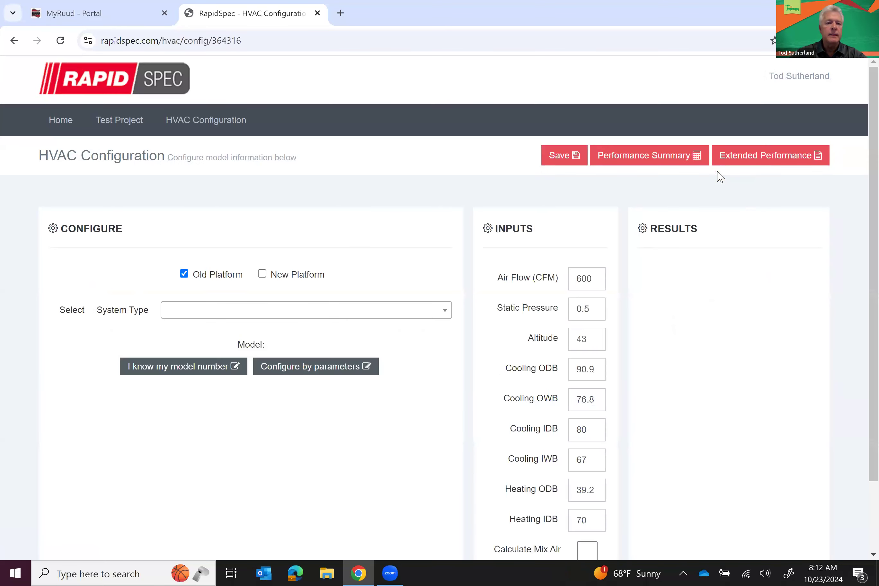
left_click(263, 274)
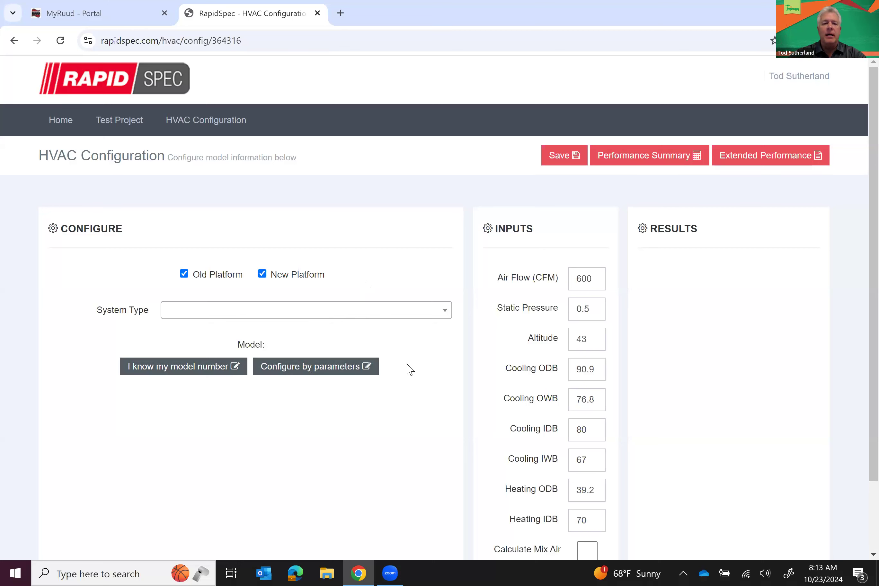
Configure by parameters with system type Split Heat Pump matched w/ Air Handler
left_click(317, 372)
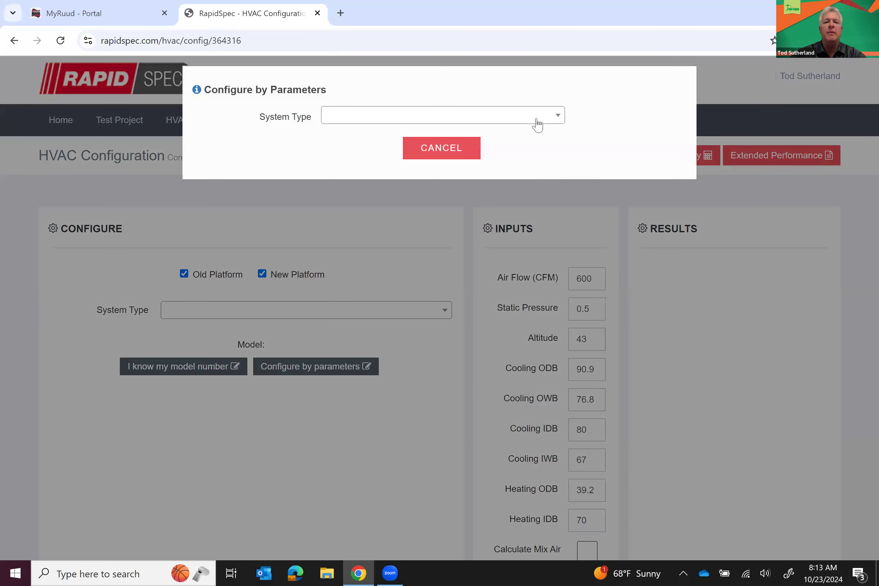
left_click(537, 120)
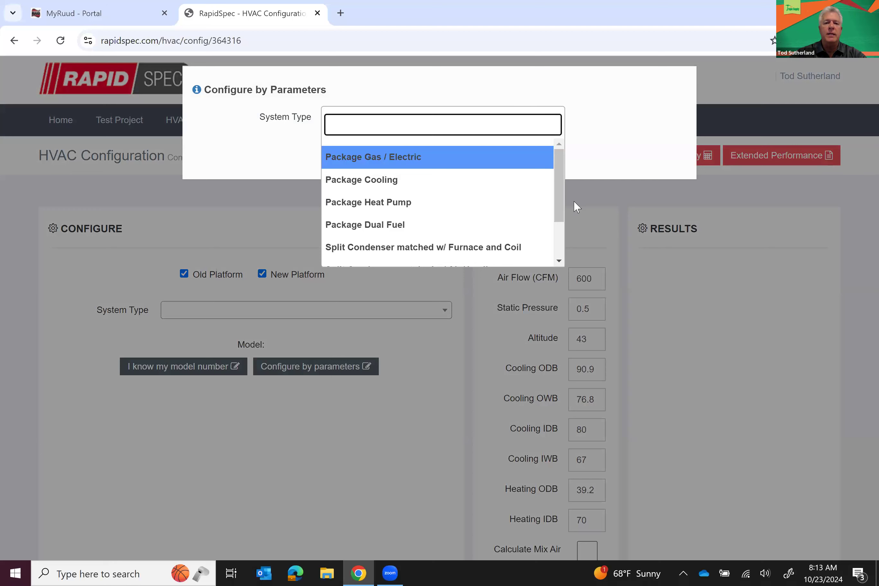
scroll(562, 248, "down", 3)
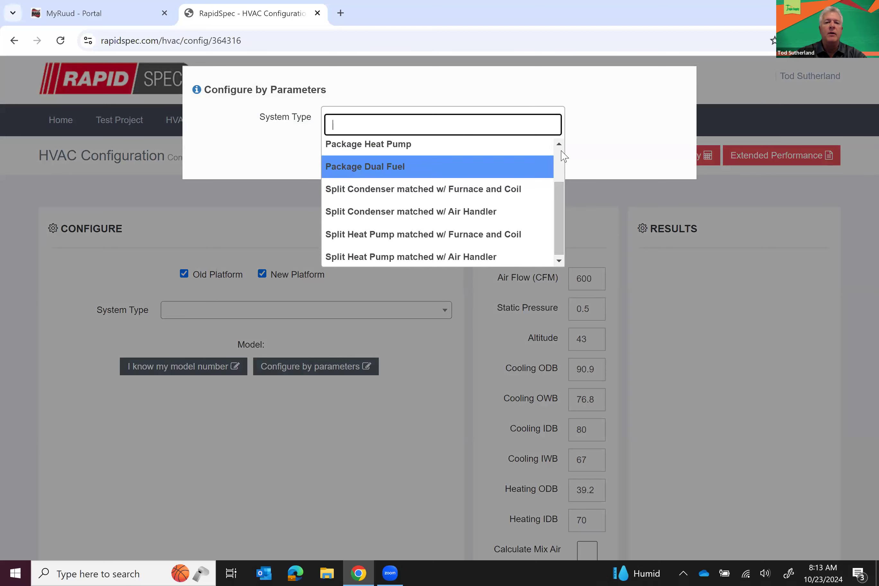
scroll(564, 155, "up", 3)
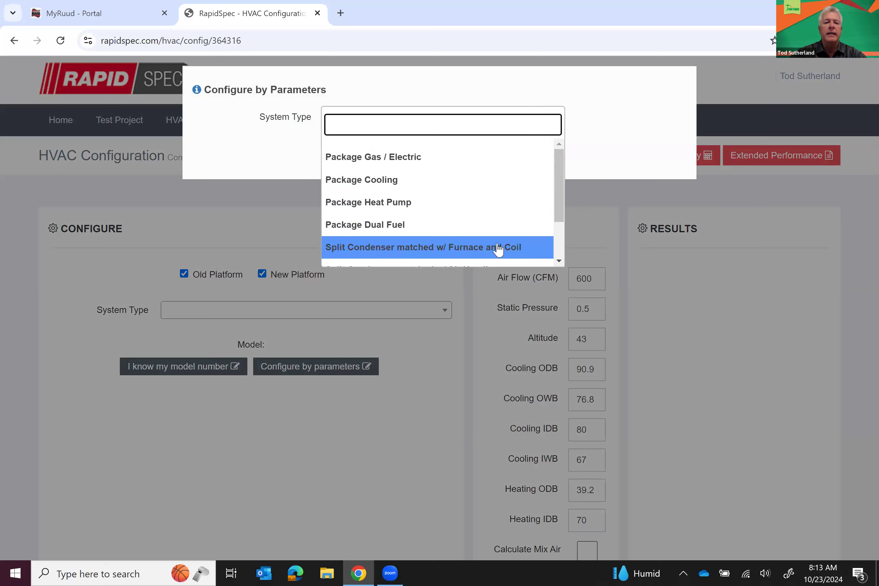
left_click(560, 261)
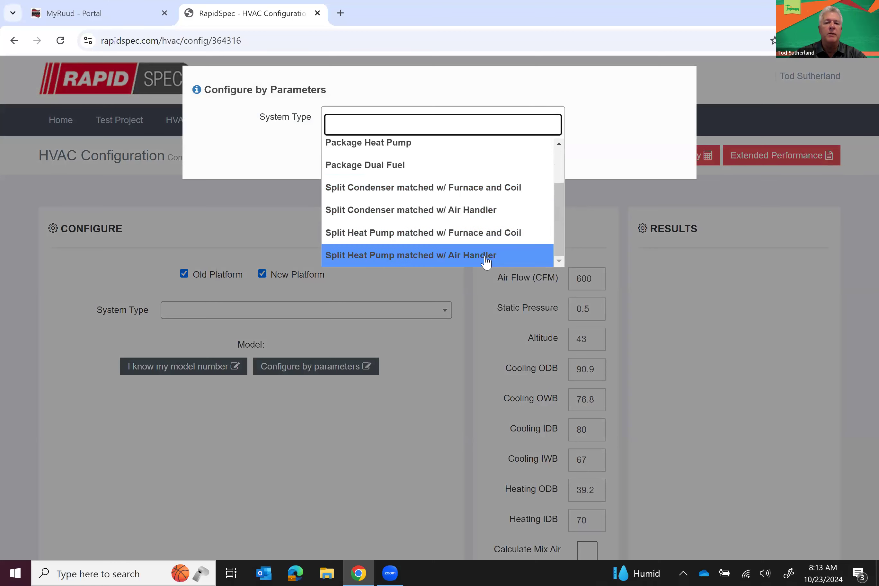
left_click(401, 256)
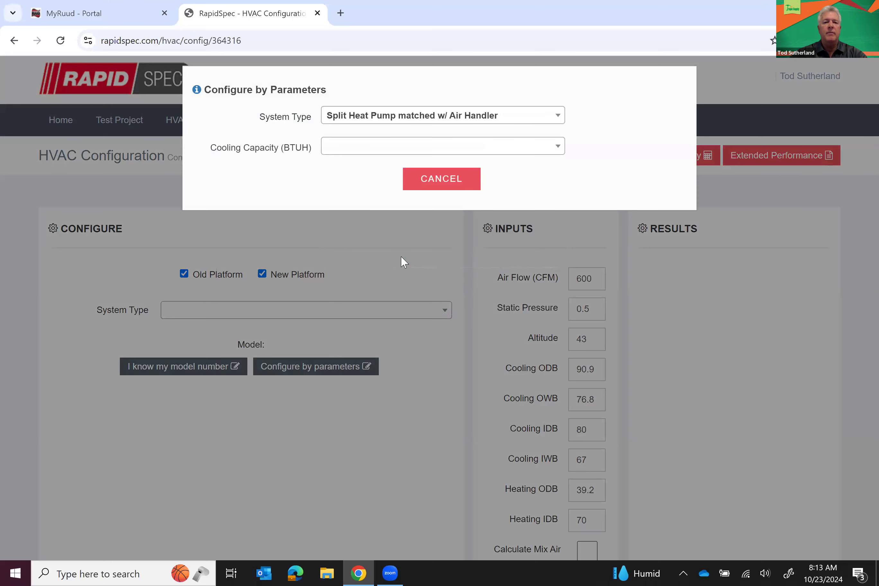
Set 90000 BTUH capacity and 208V / 3PH / 60Hz power, then load model RPCL2090CBZ
left_click(361, 148)
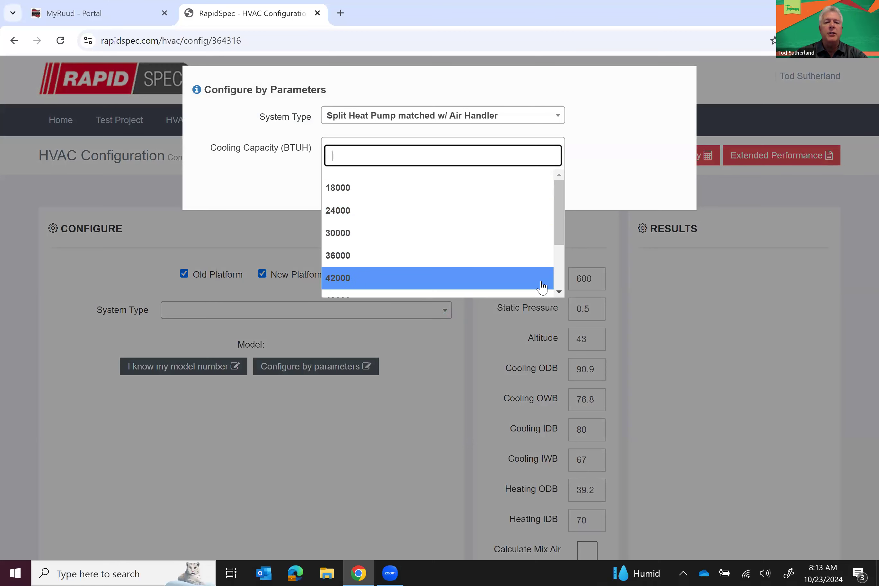
scroll(559, 293, "down", 4)
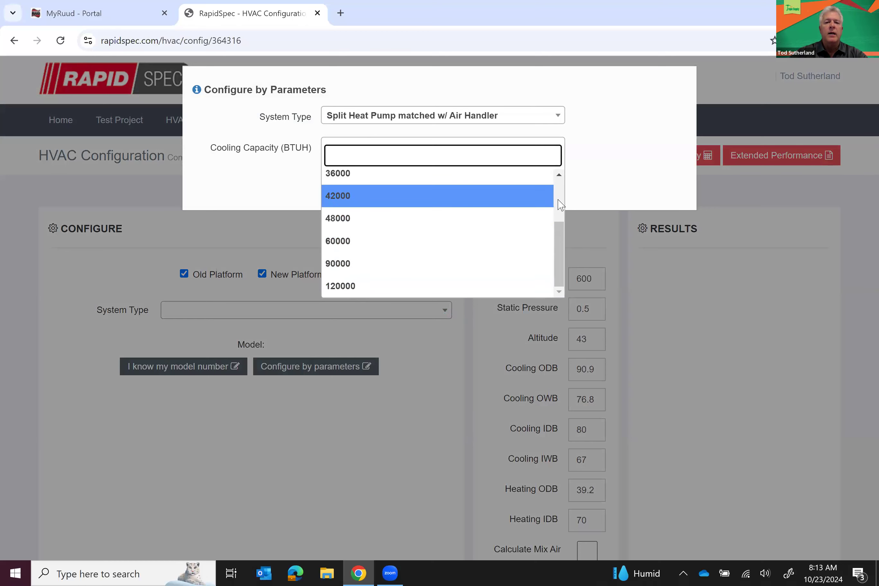
left_click(337, 265)
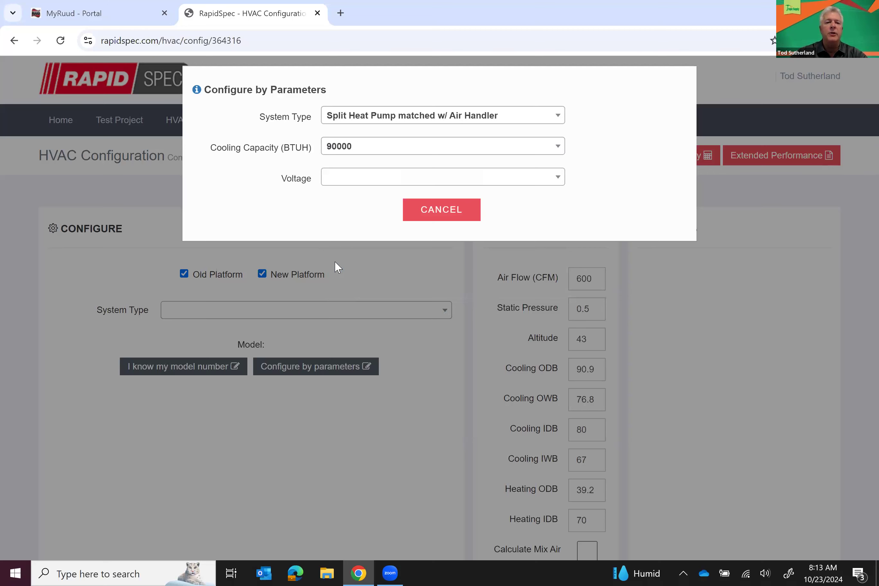
left_click(357, 177)
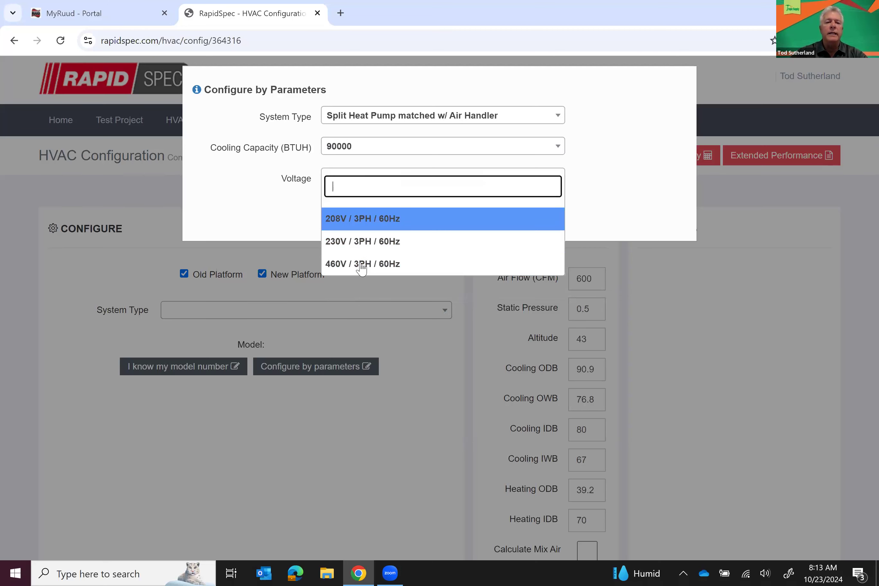
left_click(361, 220)
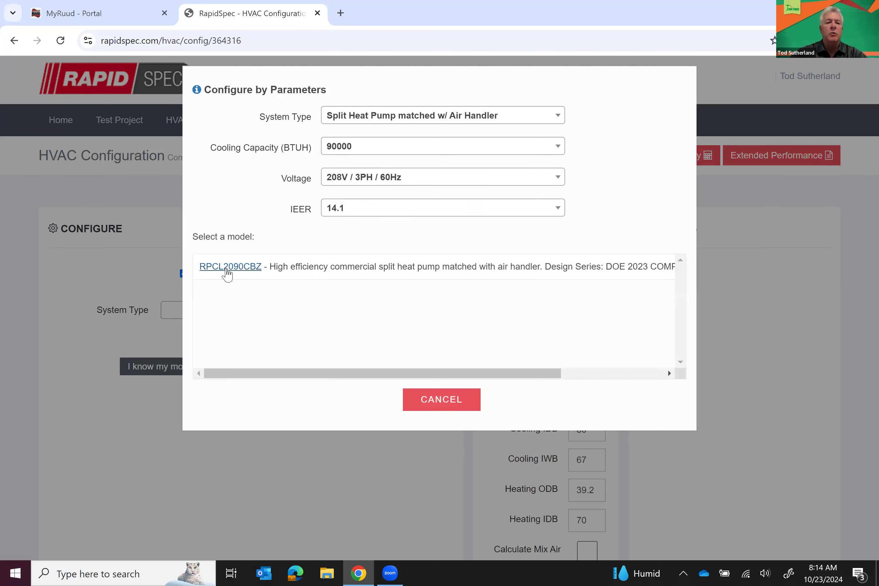
left_click(227, 266)
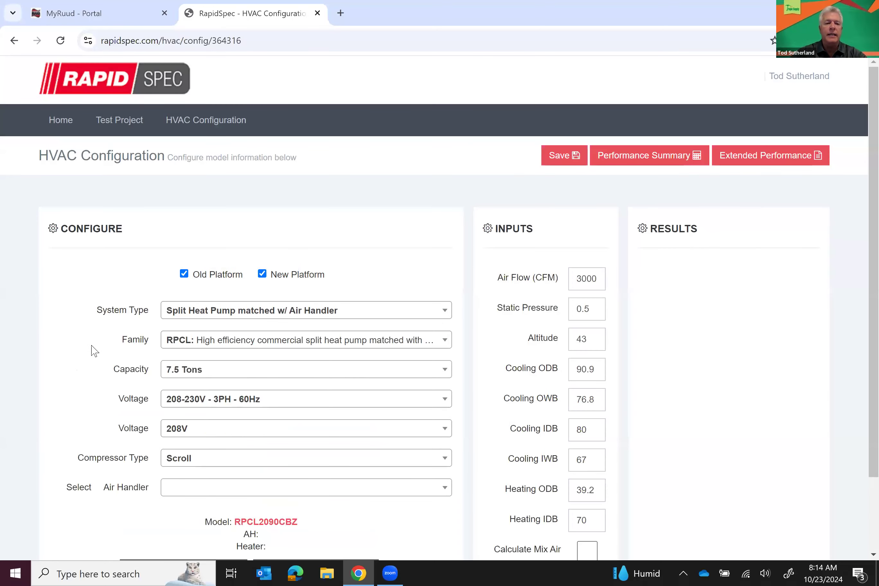
Pair air handler RHCLP2090C at 208-230V - 3PH - 60Hz, with 208V specified
scroll(94, 351, "down", 3)
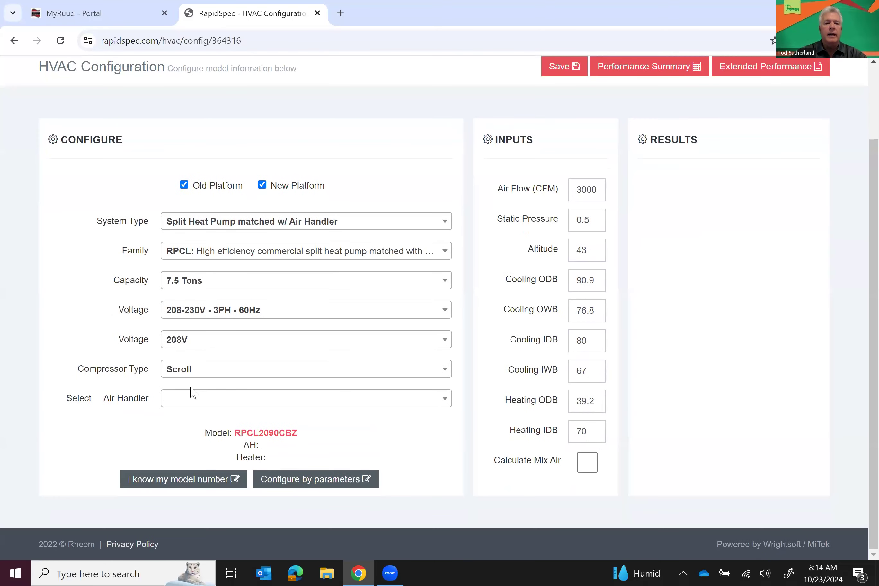
left_click(210, 403)
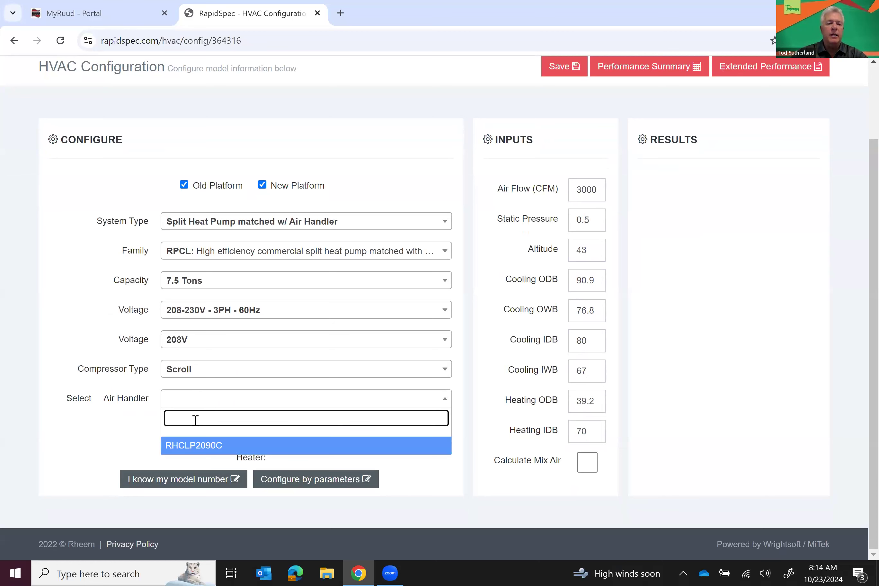
left_click(192, 446)
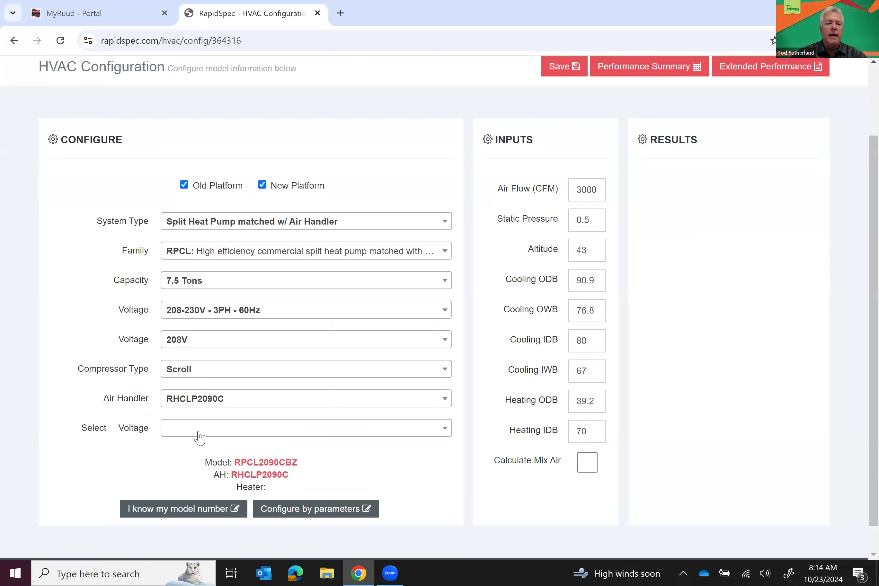
left_click(200, 435)
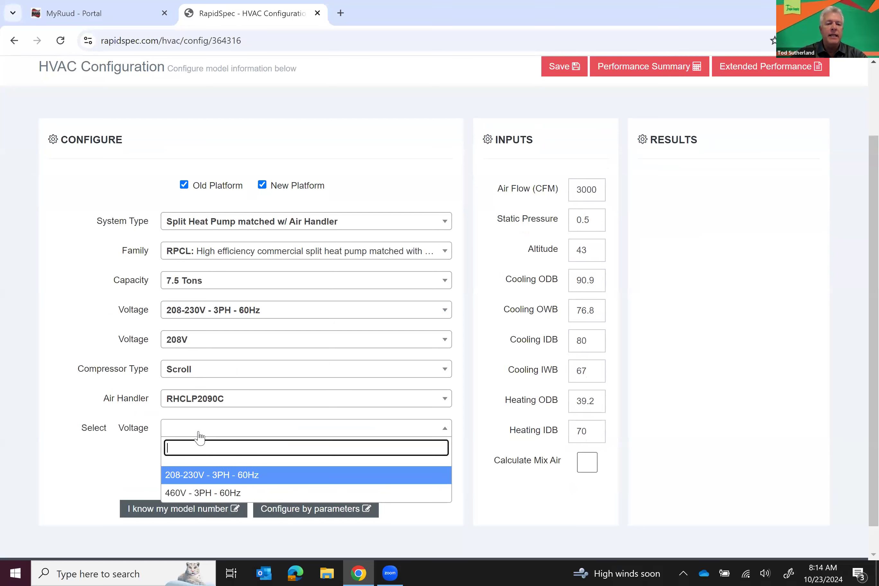
left_click(193, 479)
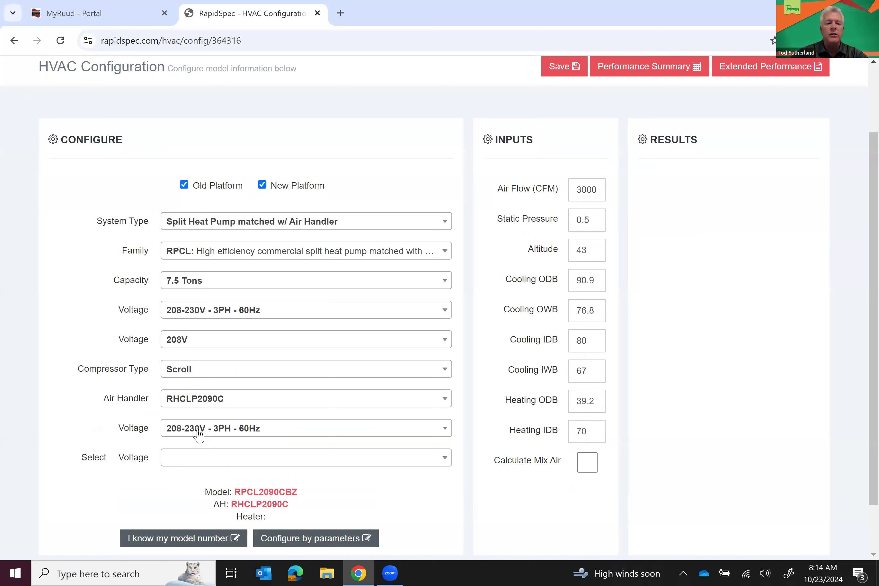
left_click(196, 461)
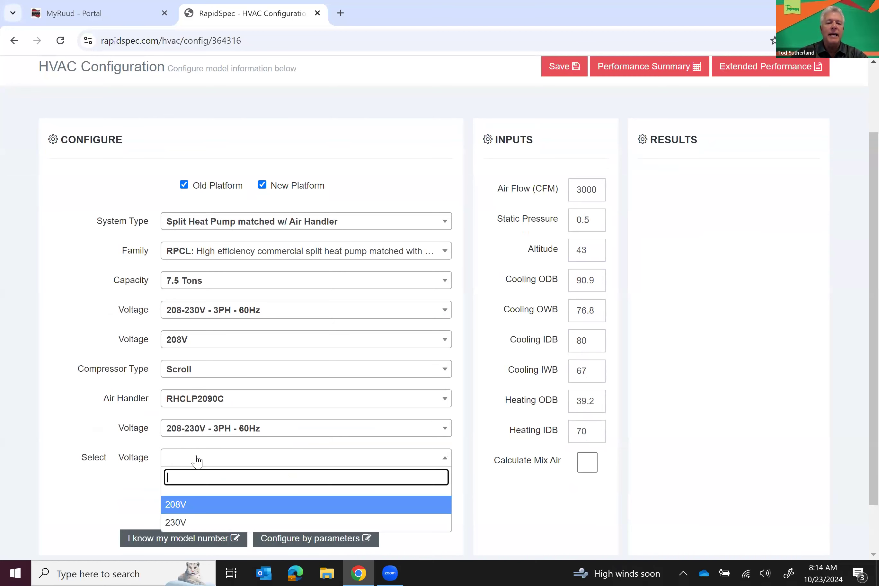
left_click(178, 507)
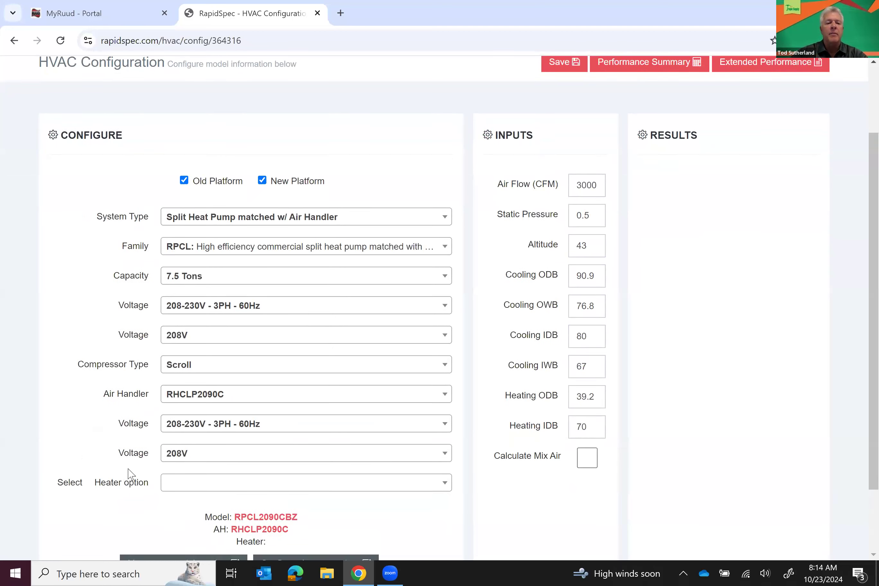
Add the 15.6 - Three Phase heater option to the unit
scroll(129, 475, "down", 2)
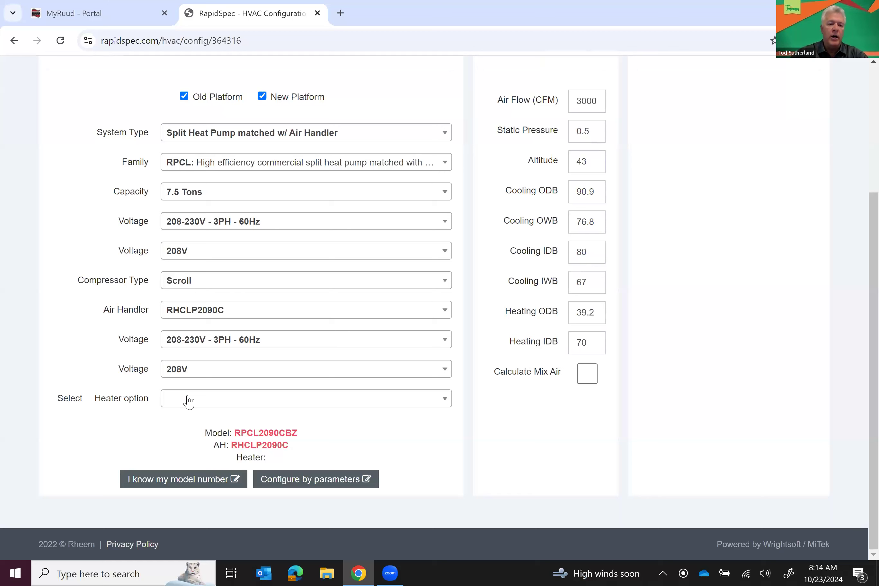
left_click(188, 400)
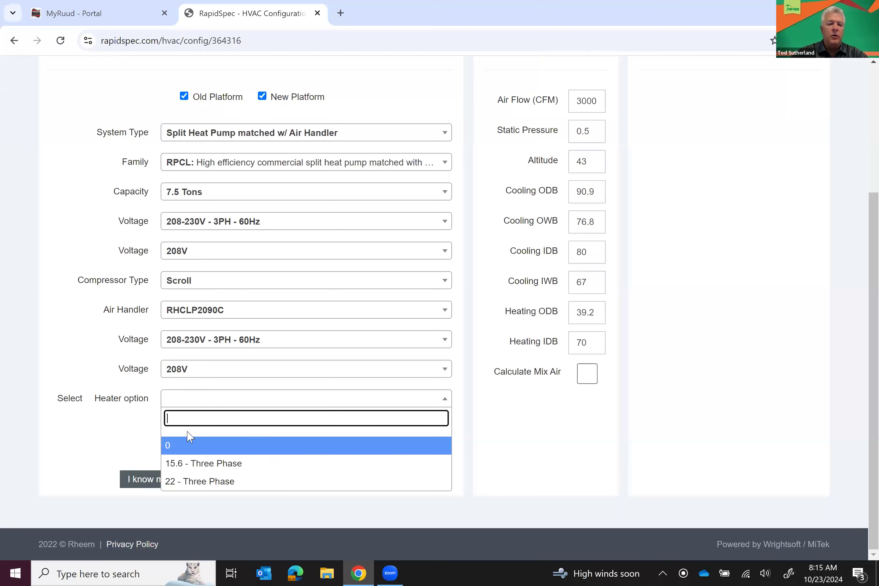
left_click(199, 466)
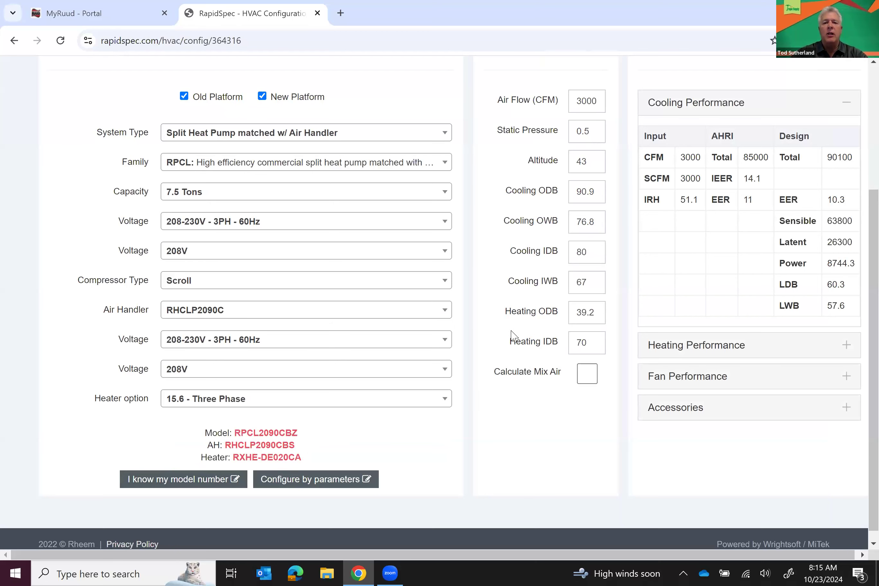
scroll(511, 334, "up", 1)
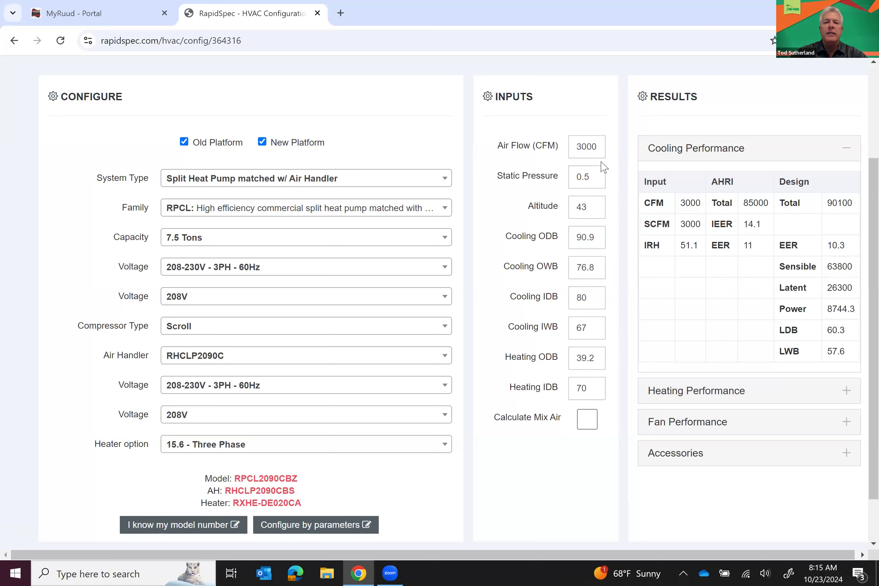
Change air flow to 2900 CFM, static pressure to 0.3 and cooling ODB to 95, keeping OWB 76.8
left_click(599, 149)
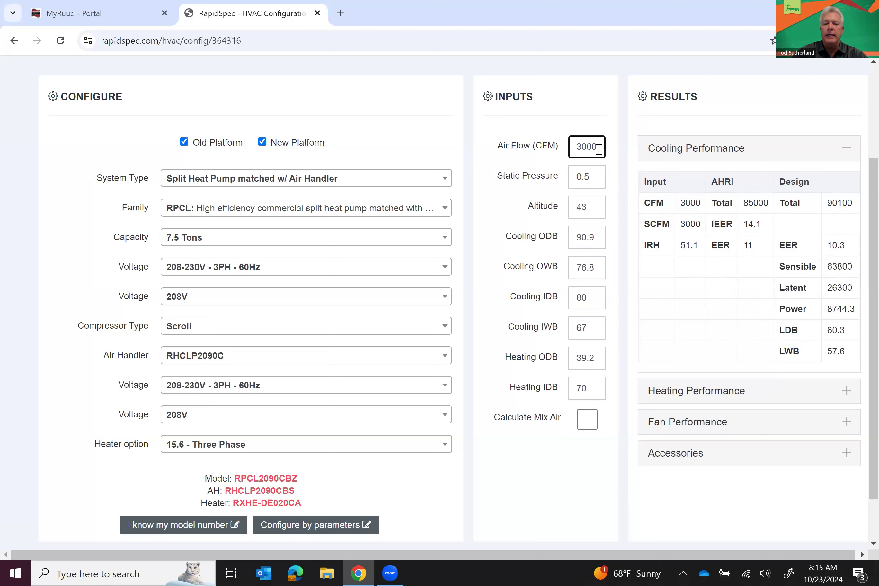
key("BackSpace")
key("BackSpace")
key("BackSpace")
key("BackSpace")
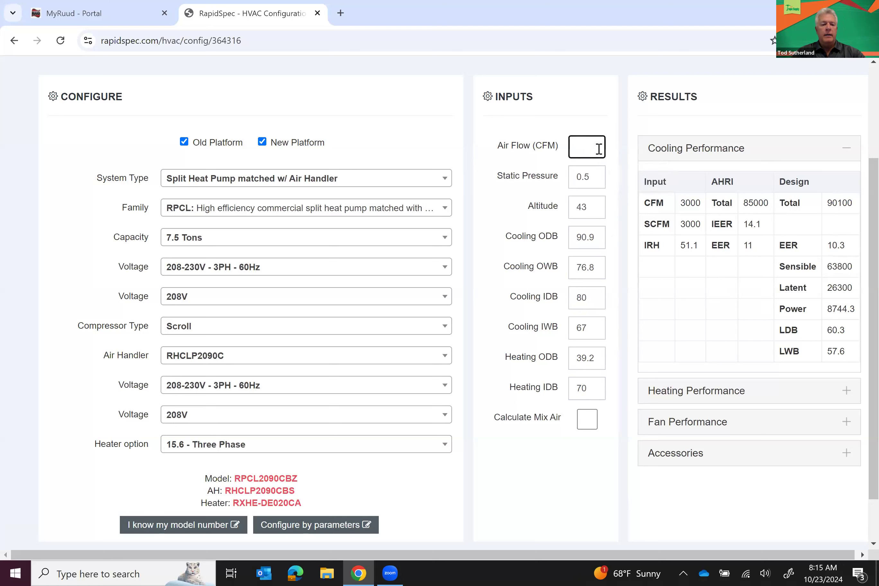
type("2900")
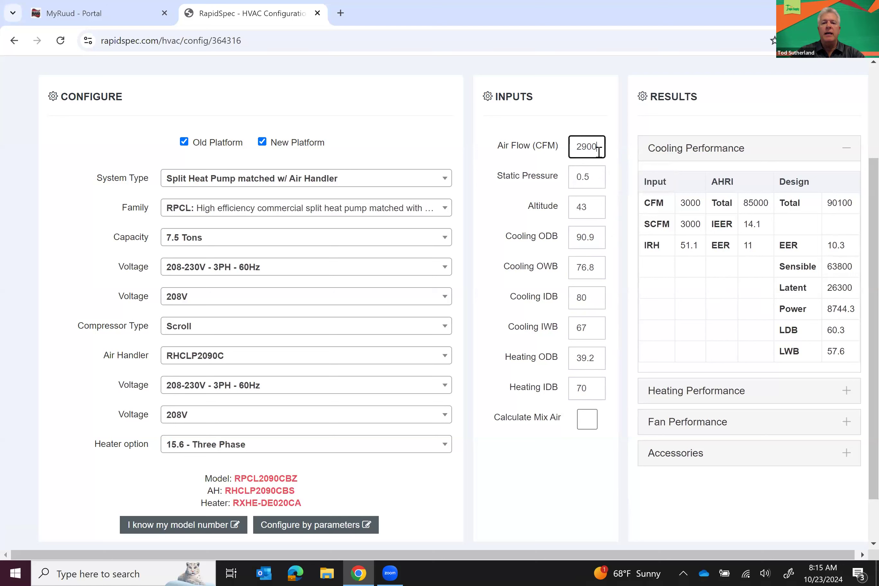
left_click(597, 179)
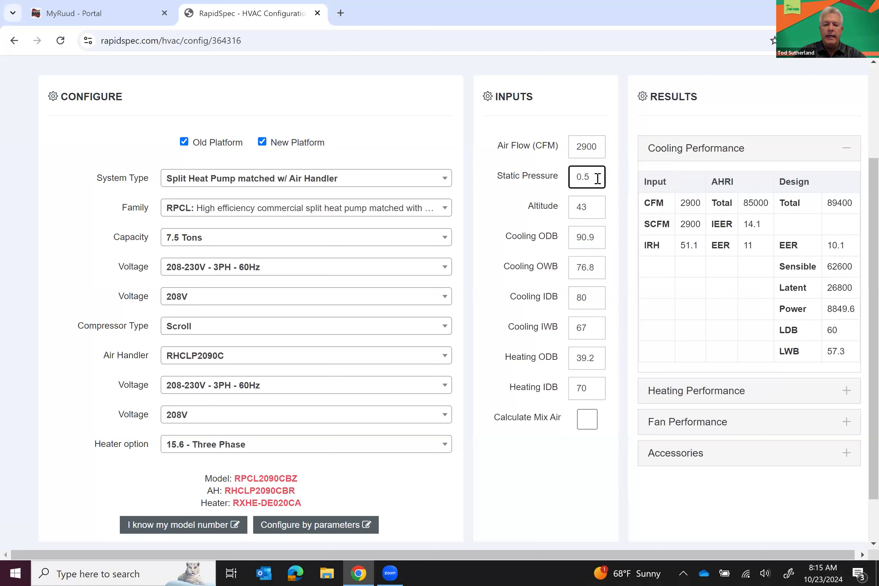
type("0.3")
left_click(613, 211)
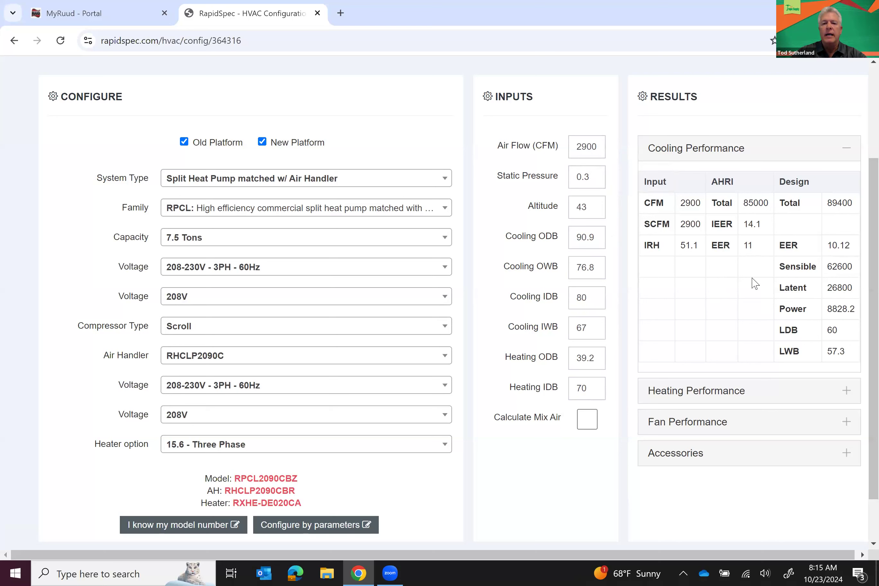
double_click(597, 238)
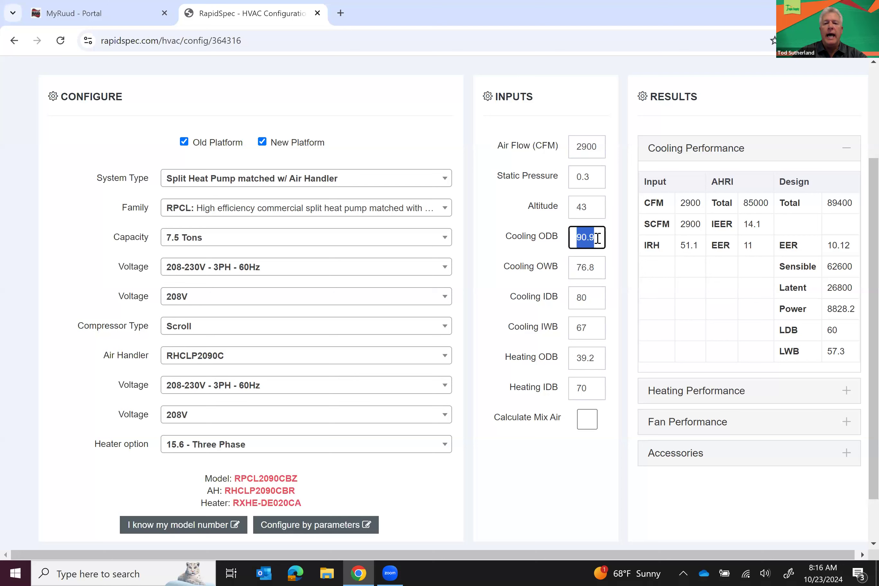
type("95")
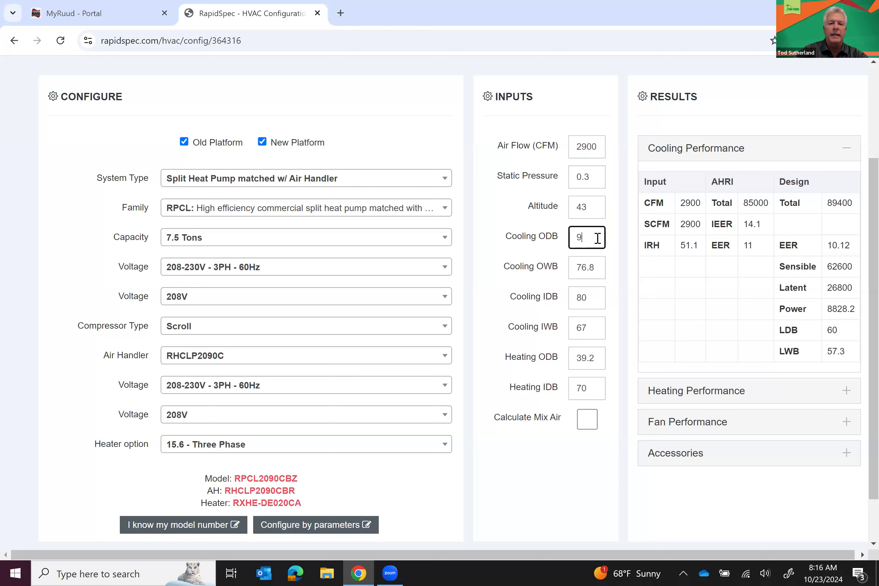
double_click(597, 265)
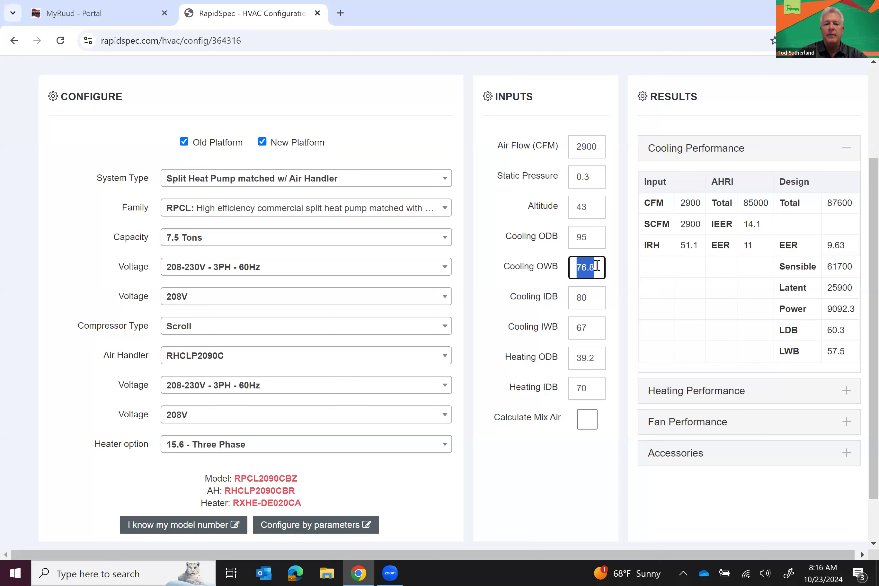
left_click(610, 294)
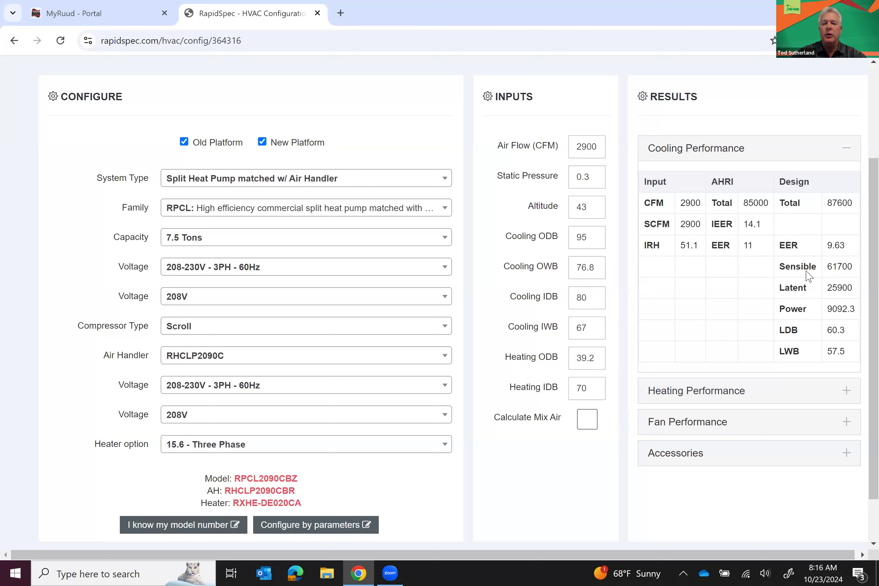
Enable Calculate Mix Air and leave Outside Air CFM at 100
left_click(587, 423)
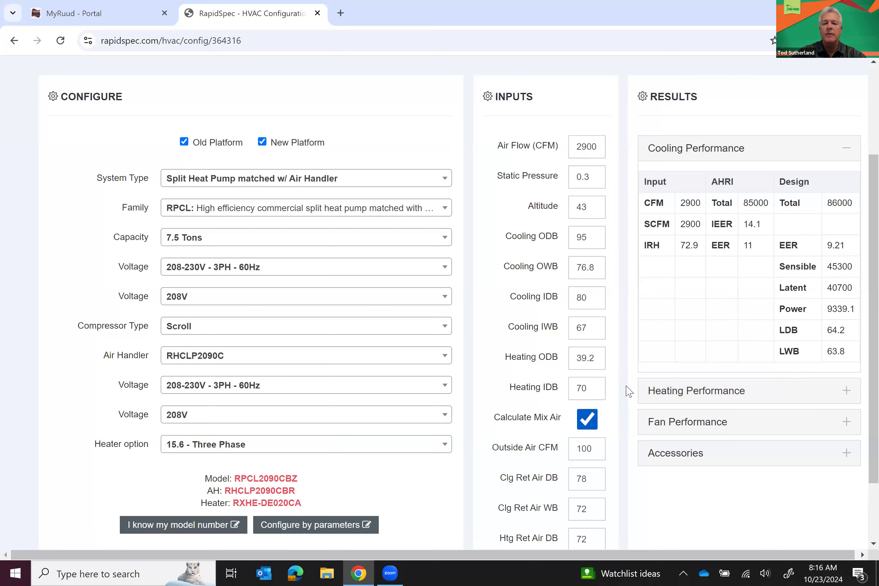
scroll(610, 372, "down", 3)
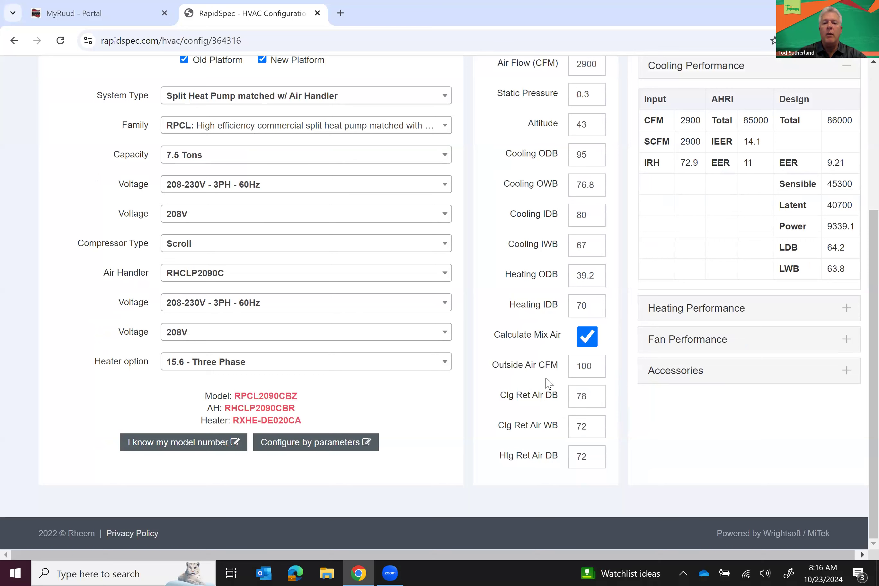
double_click(600, 367)
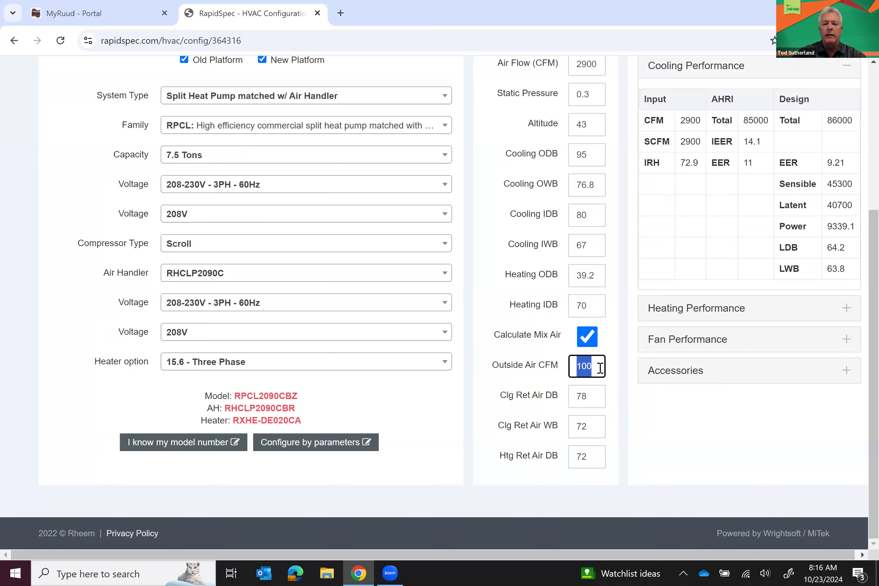
left_click(620, 376)
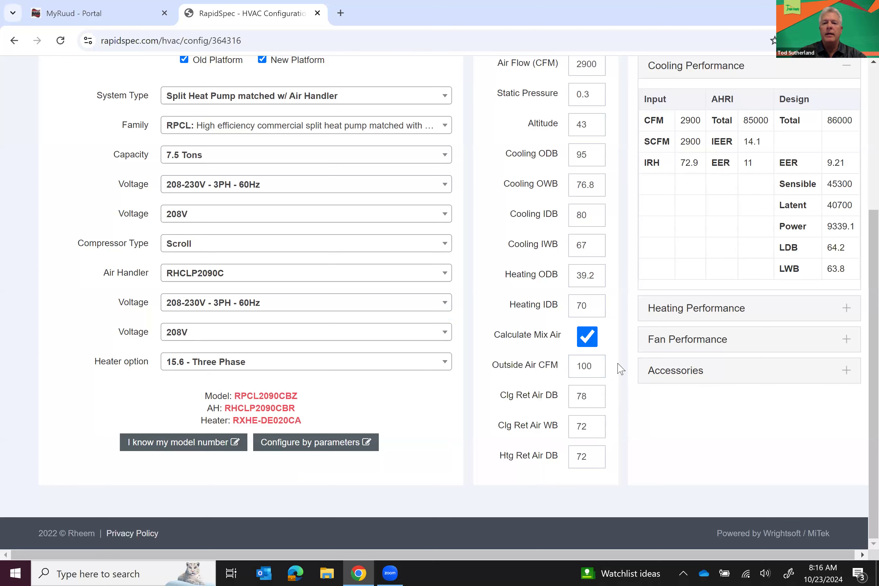
scroll(642, 342, "up", 1)
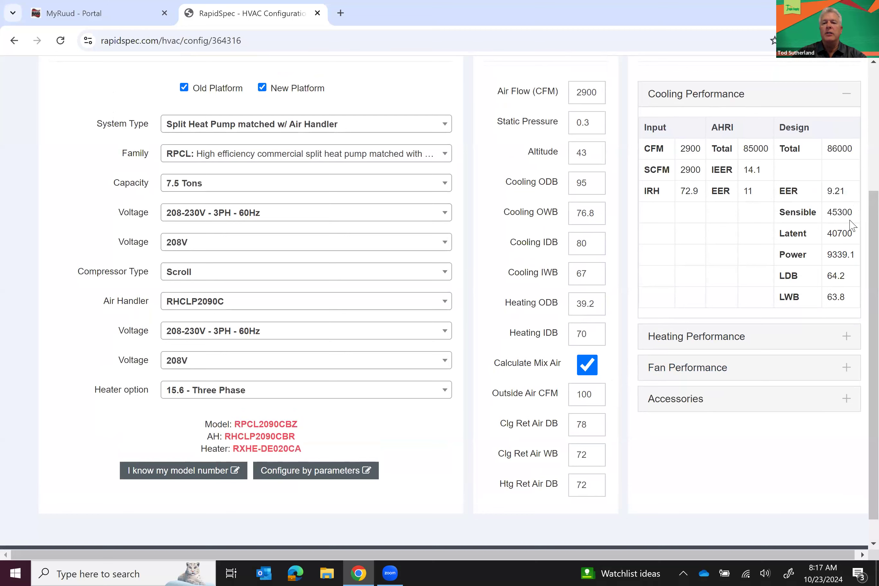
Expand the Heating Performance, Fan Performance and Accessories result panels
left_click(846, 338)
left_click(845, 339)
left_click(844, 341)
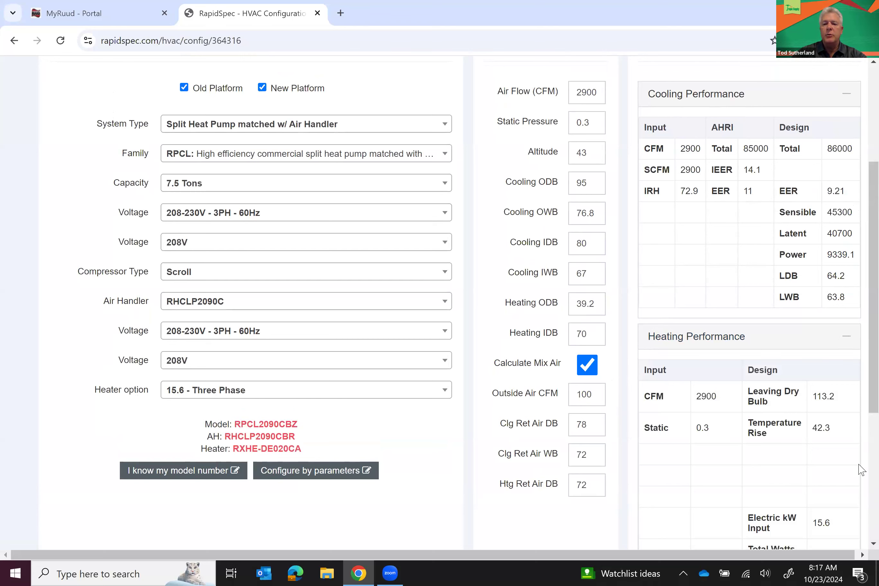
scroll(858, 471, "down", 5)
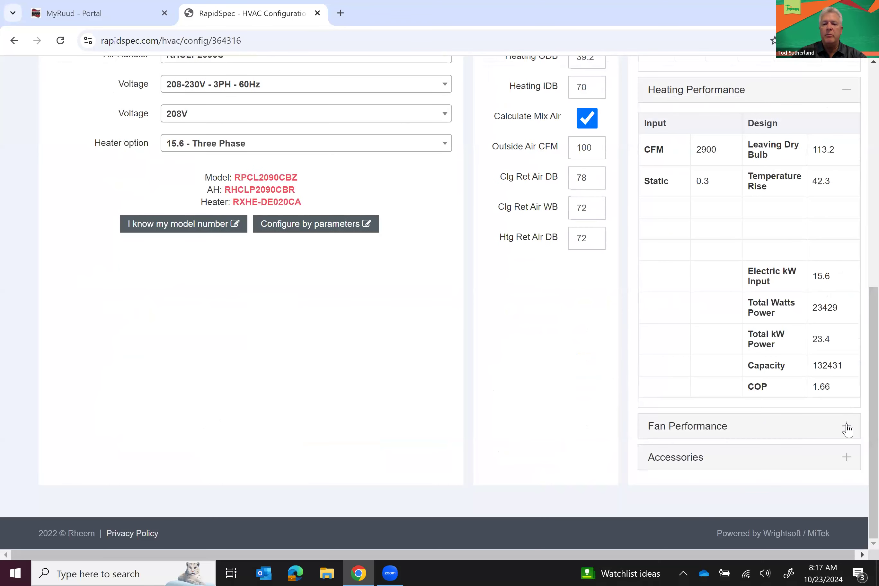
left_click(846, 427)
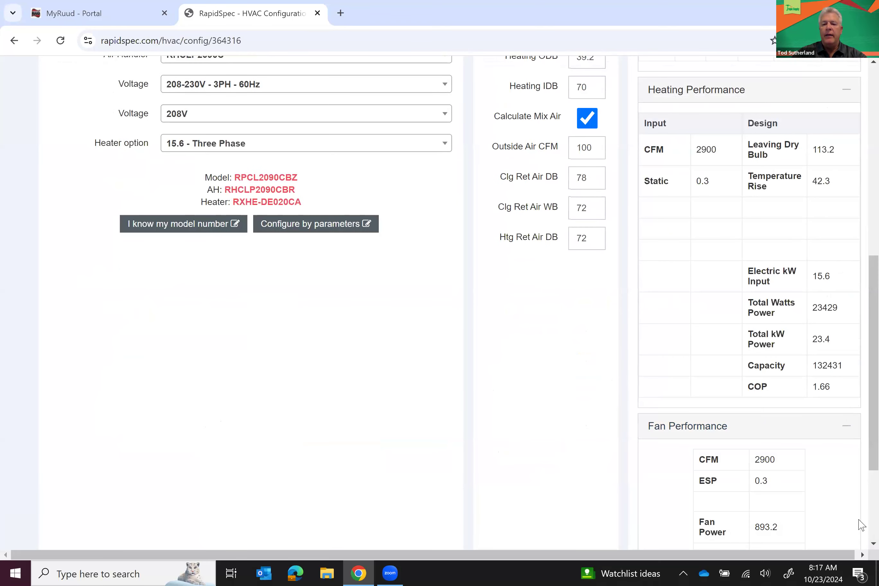
scroll(859, 519, "down", 3)
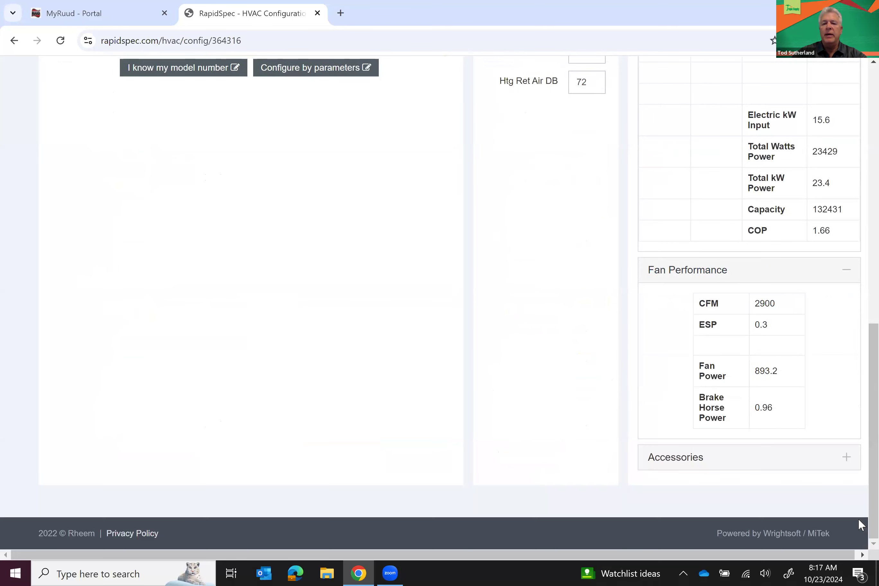
left_click(848, 458)
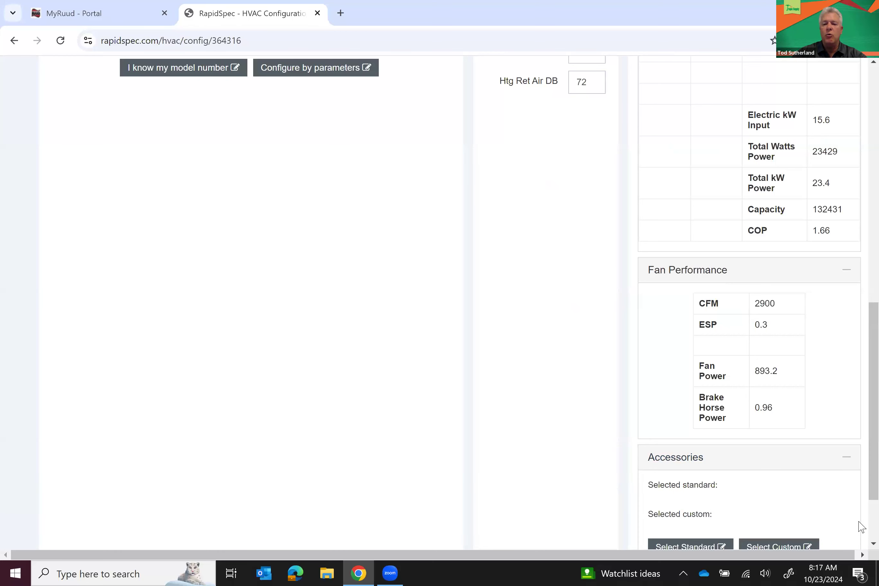
scroll(858, 523, "down", 2)
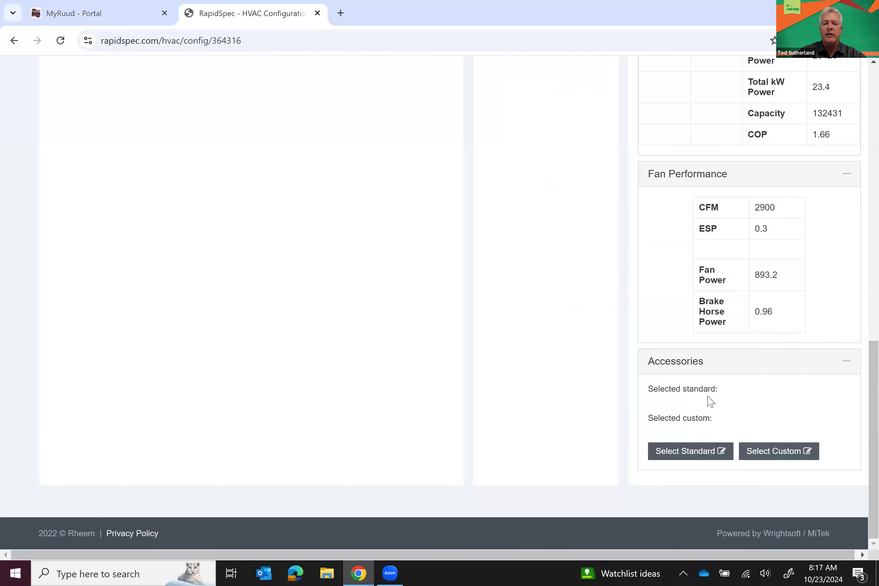
Confirm no standard accessories exist, then add custom accessory AXRFFFA1 described as Manual Damper
left_click(679, 452)
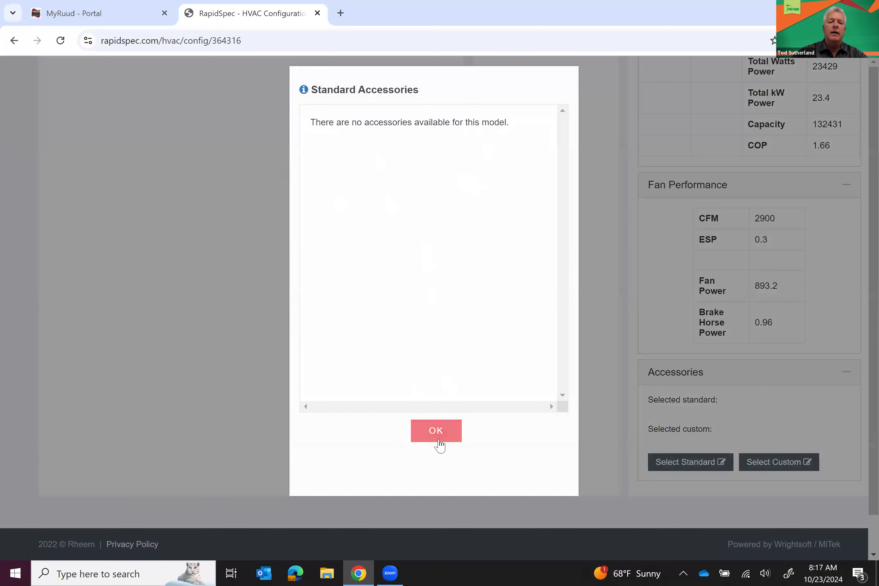
left_click(439, 440)
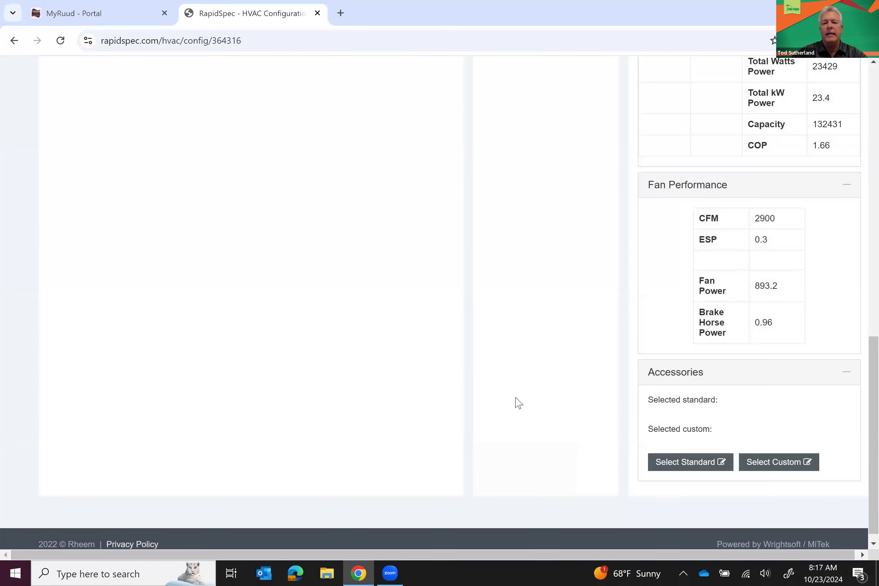
left_click(779, 462)
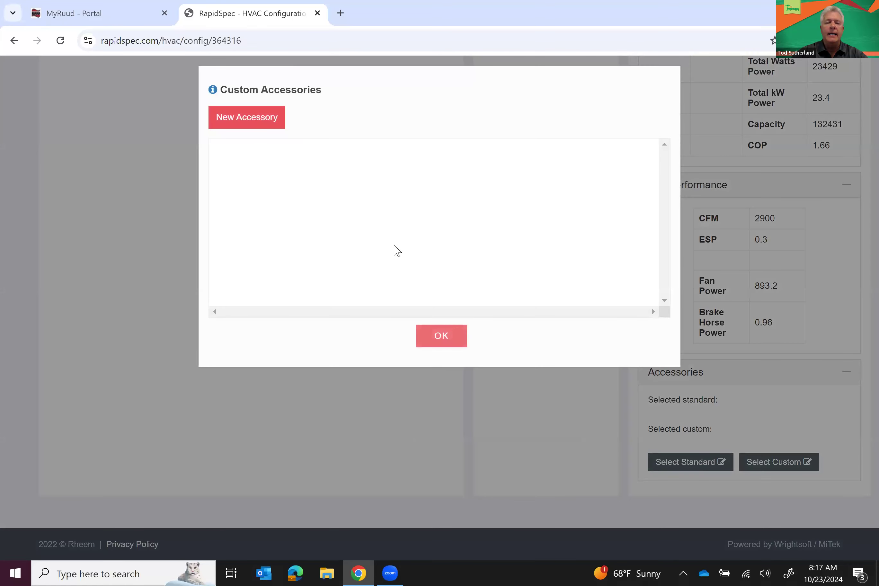
left_click(245, 118)
left_click(305, 158)
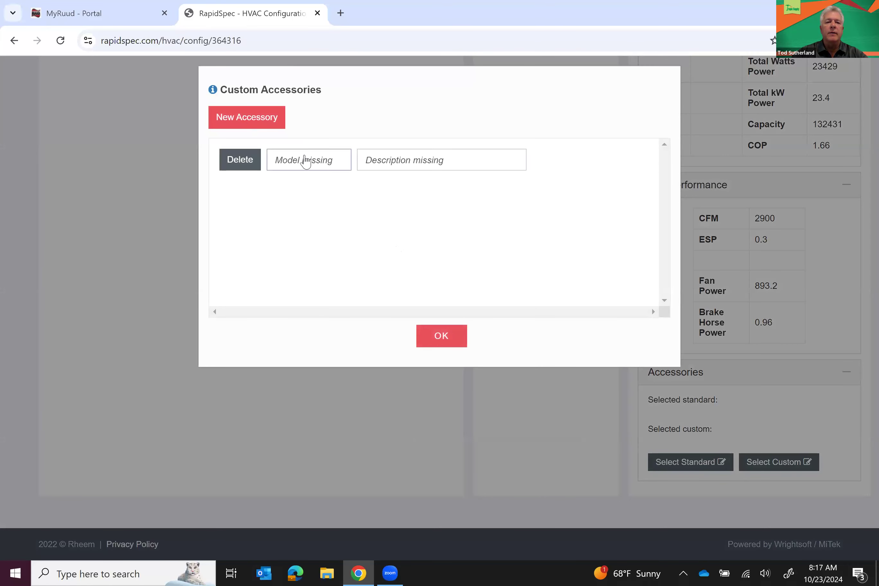
type("AXRFFFA1")
left_click(386, 158)
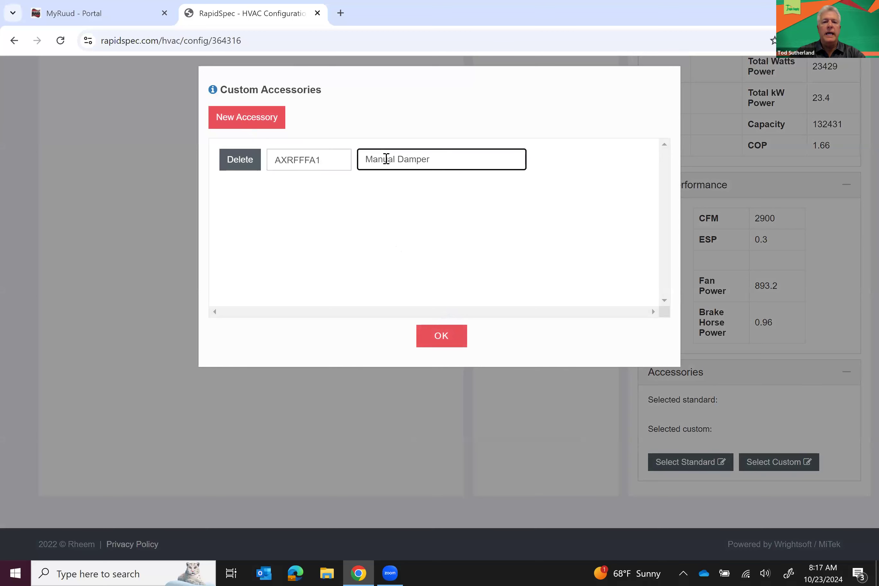
left_click(443, 336)
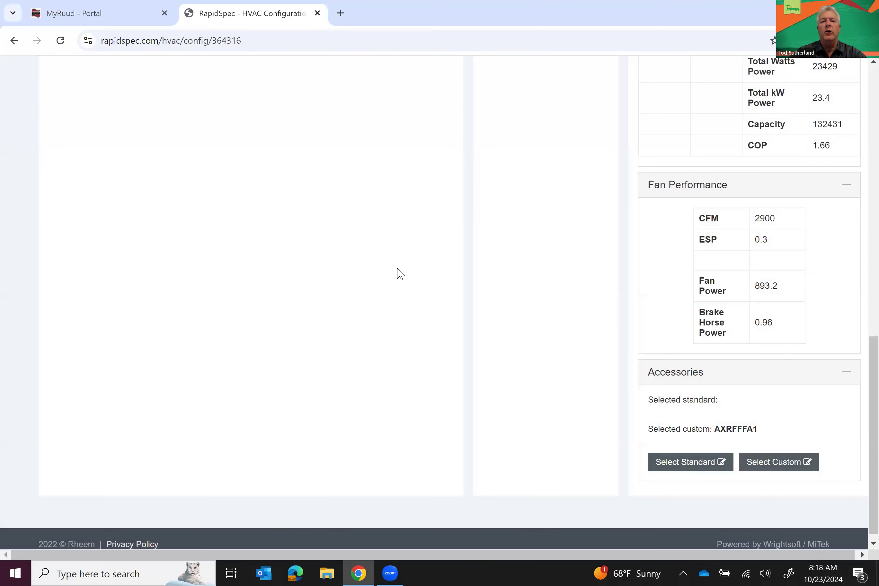
Save the RPCL2090CBZ configuration as HP - 1 in Test Project and open Add New Model
scroll(402, 272, "up", 10)
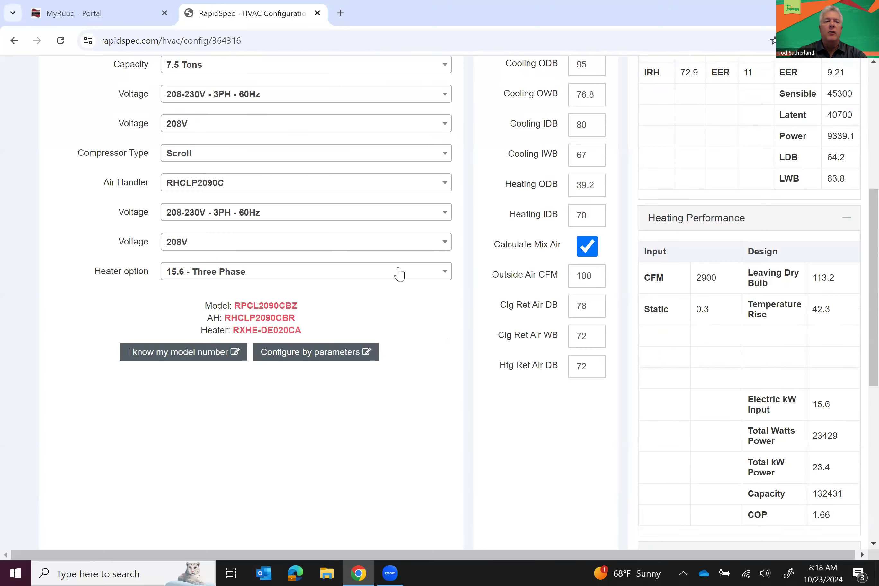
scroll(308, 293, "up", 2)
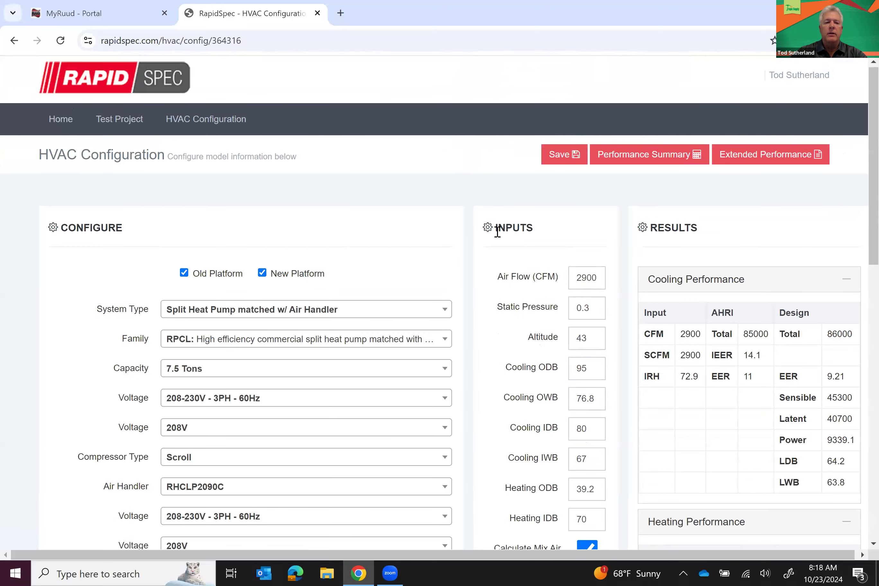
scroll(498, 232, "down", 5)
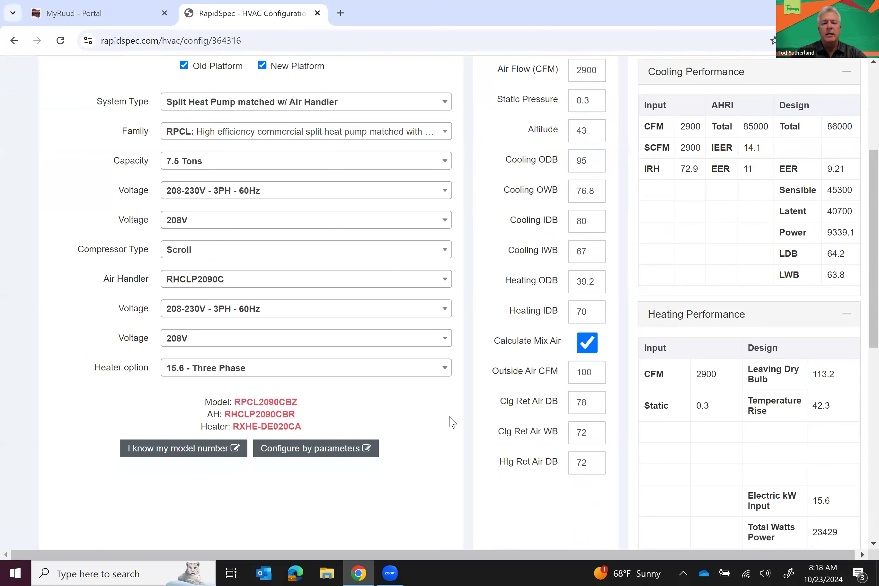
scroll(448, 421, "up", 3)
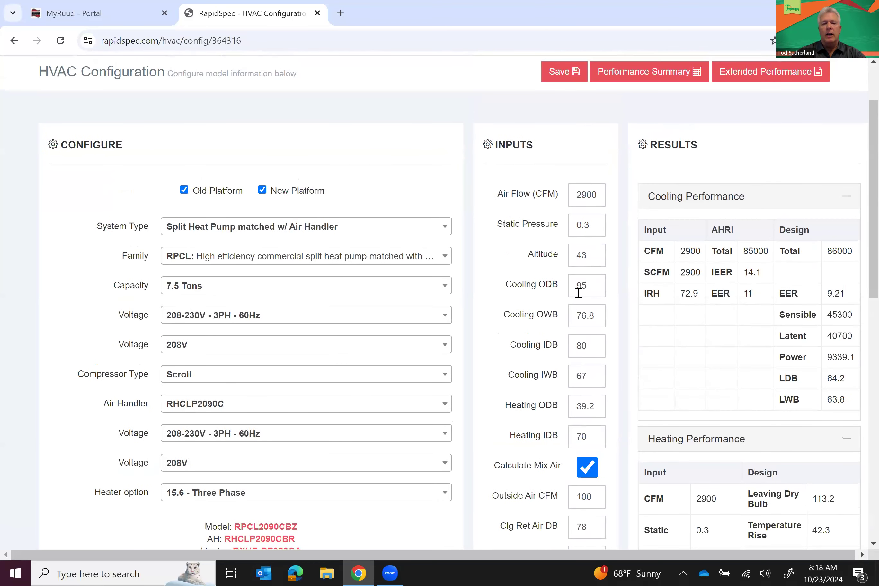
scroll(473, 329, "down", 2)
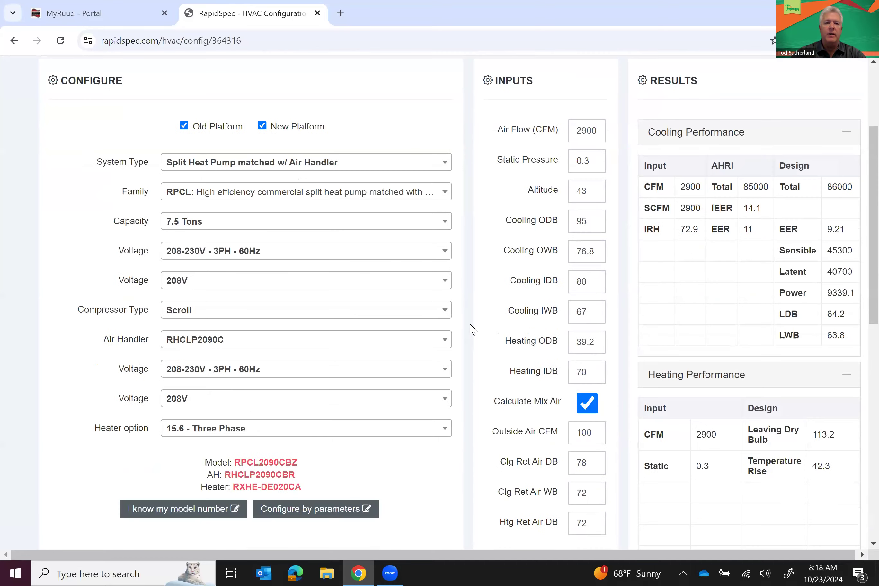
scroll(472, 330, "down", 4)
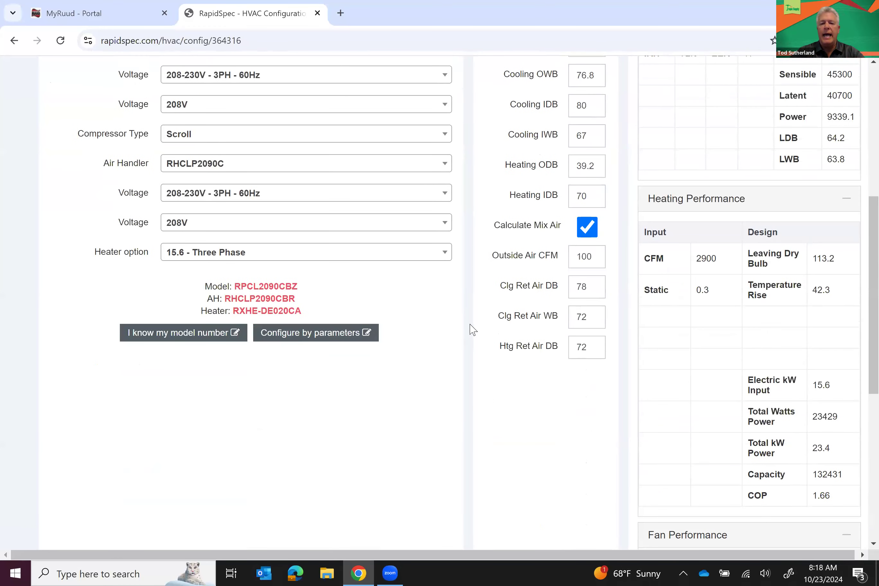
scroll(473, 330, "down", 7)
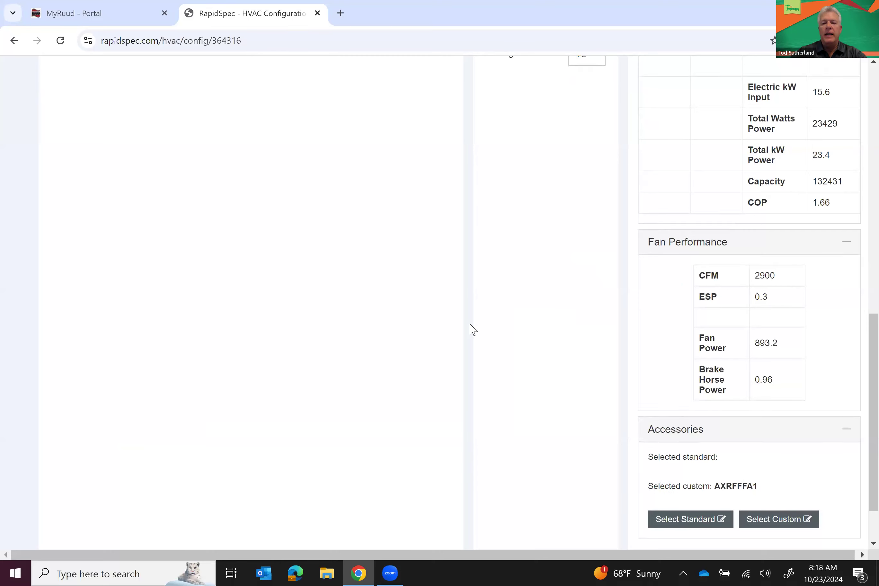
scroll(472, 330, "up", 9)
scroll(472, 330, "up", 5)
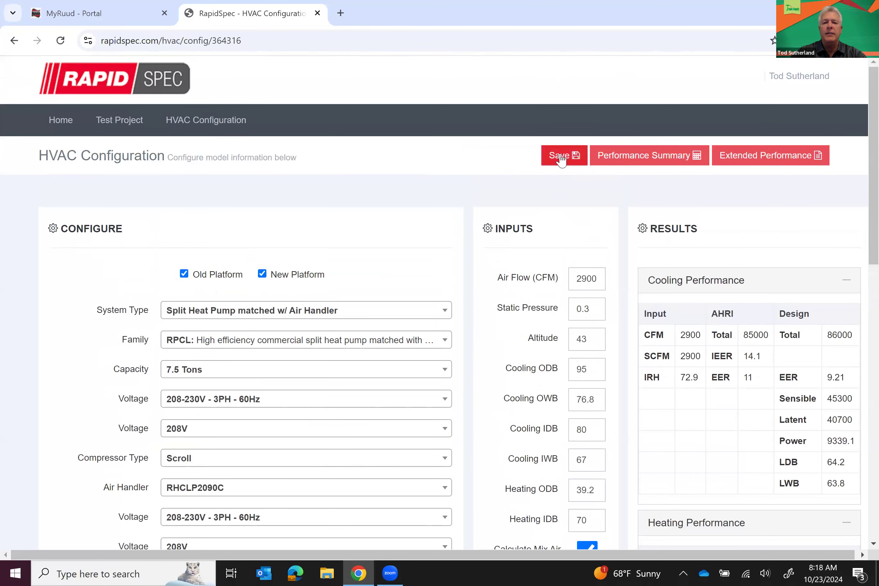
left_click(560, 158)
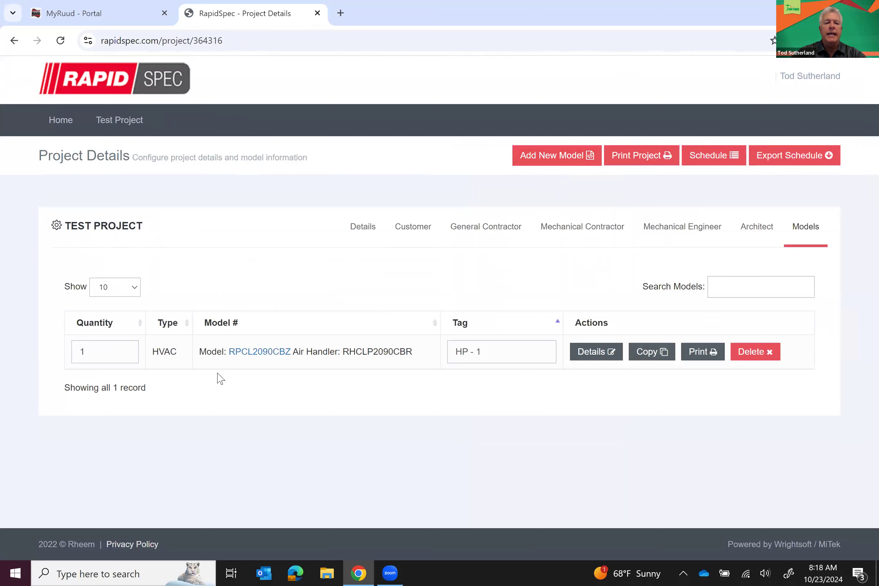
mouse_move(324, 369)
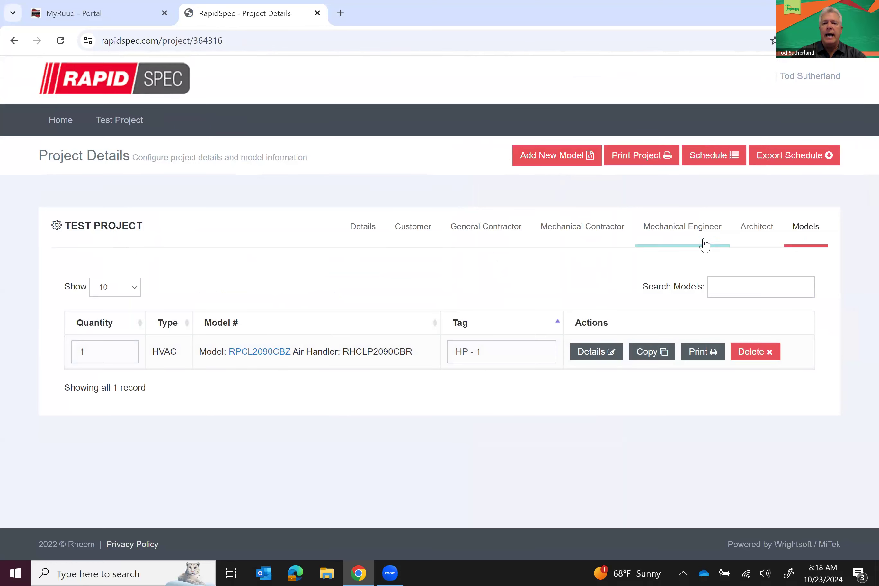
left_click(553, 159)
Start a new model with system type Package Cooling and product family RACAZR
left_click(555, 175)
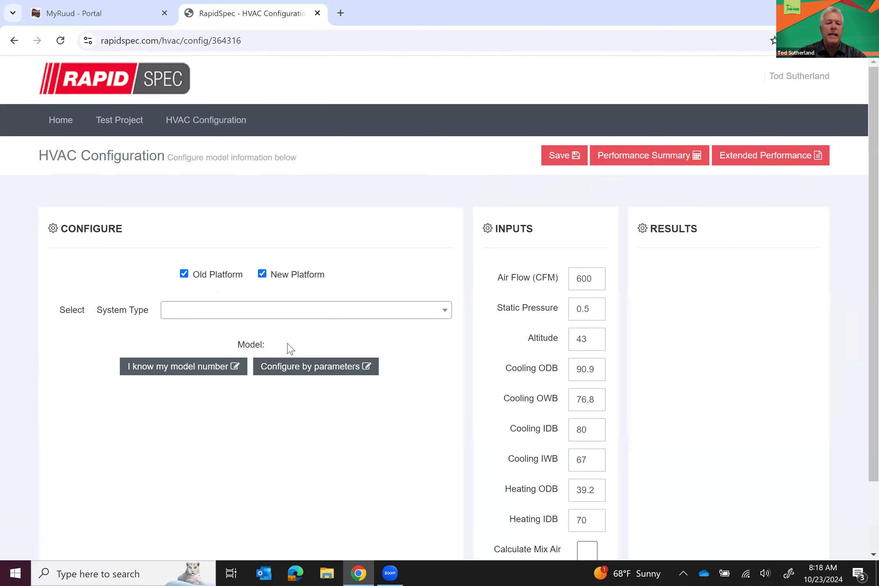
scroll(291, 348, "down", 2)
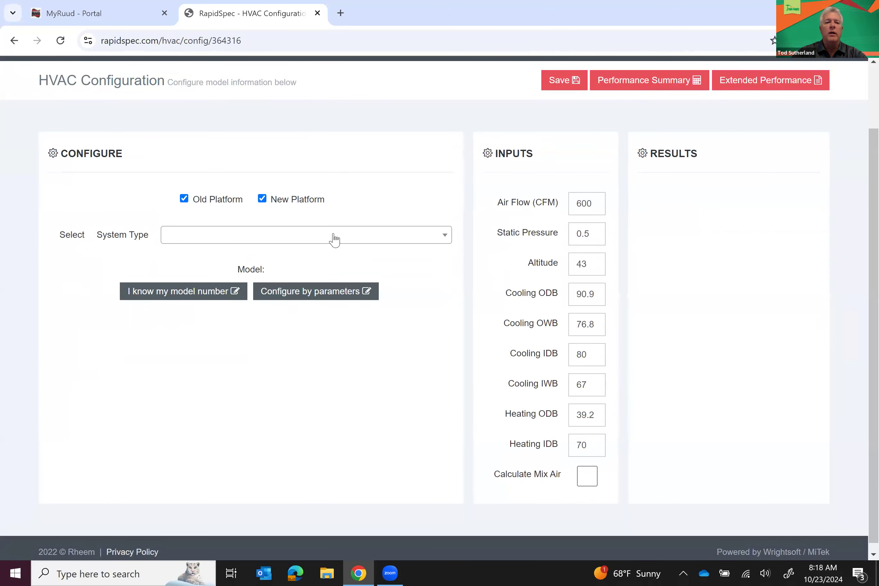
left_click(333, 240)
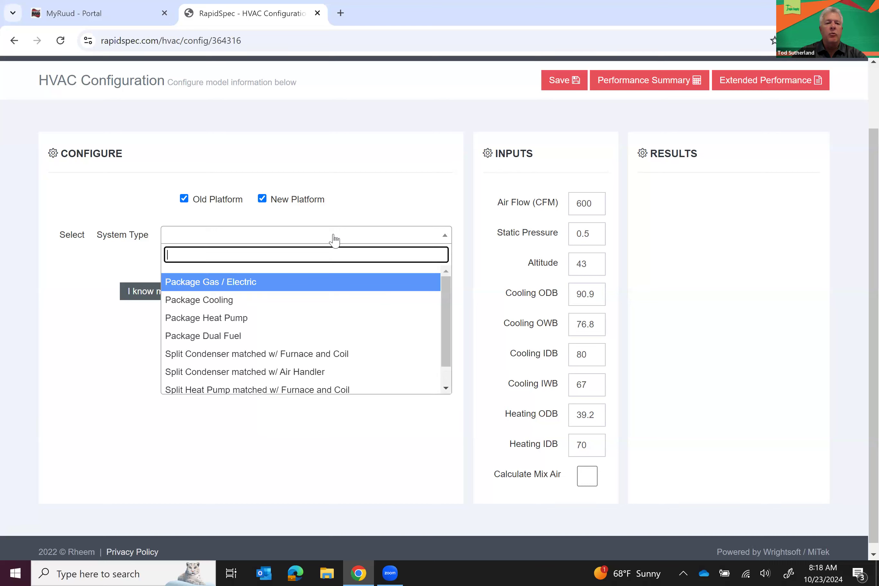
left_click(211, 302)
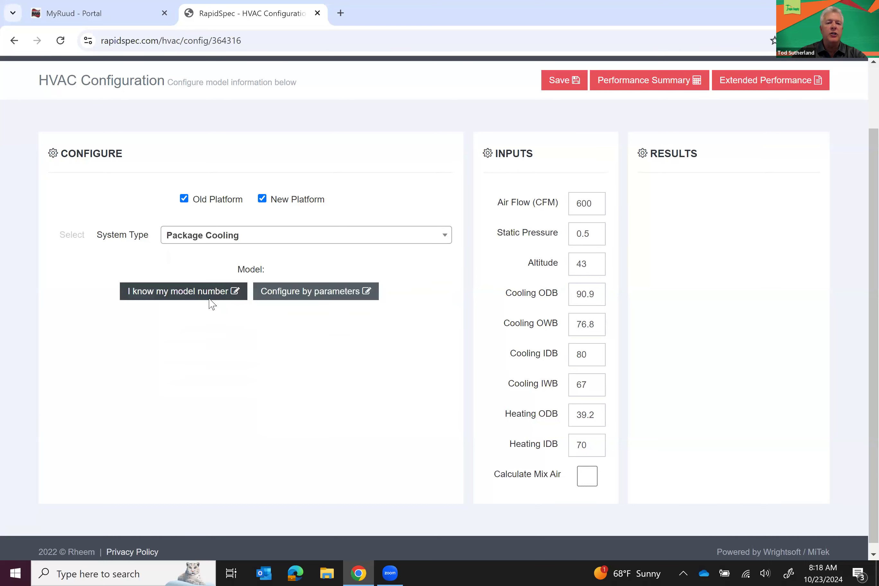
left_click(204, 268)
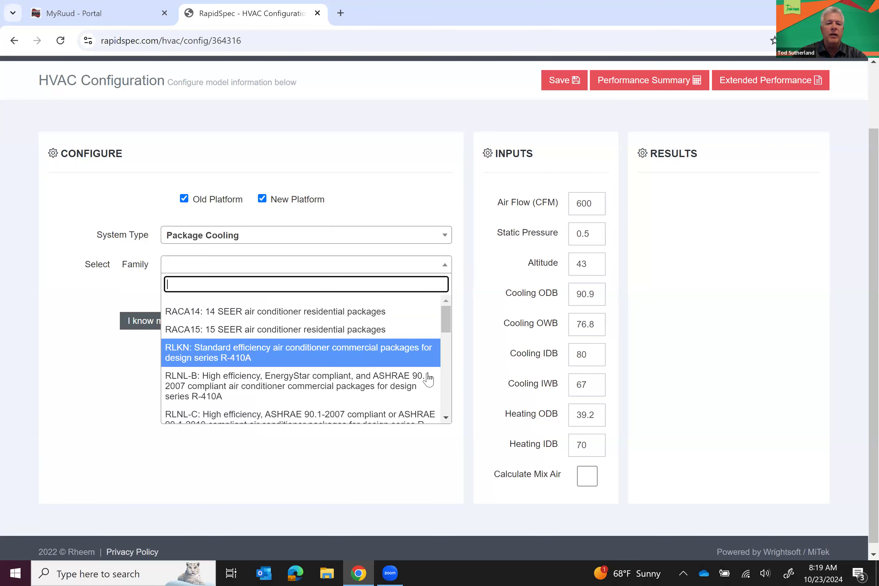
scroll(448, 398, "down", 3)
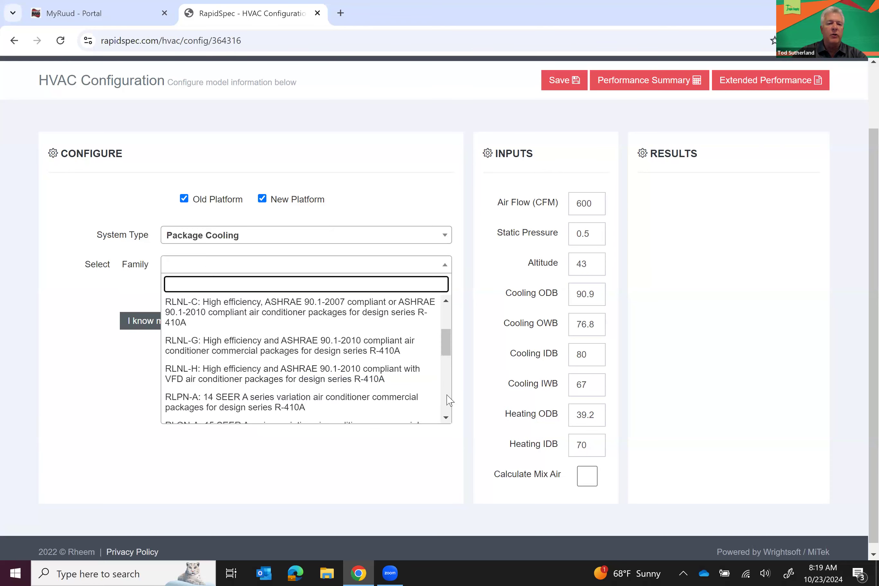
scroll(449, 399, "down", 3)
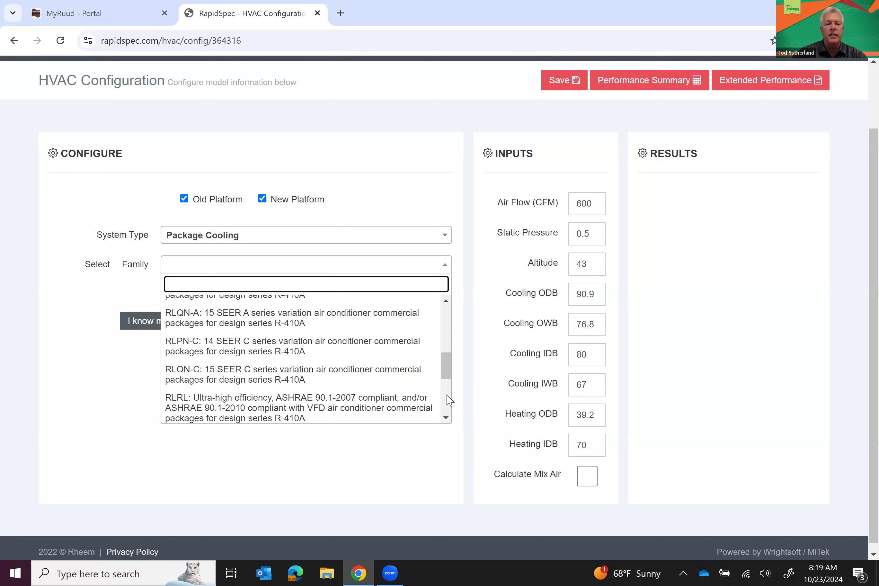
scroll(449, 400, "down", 3)
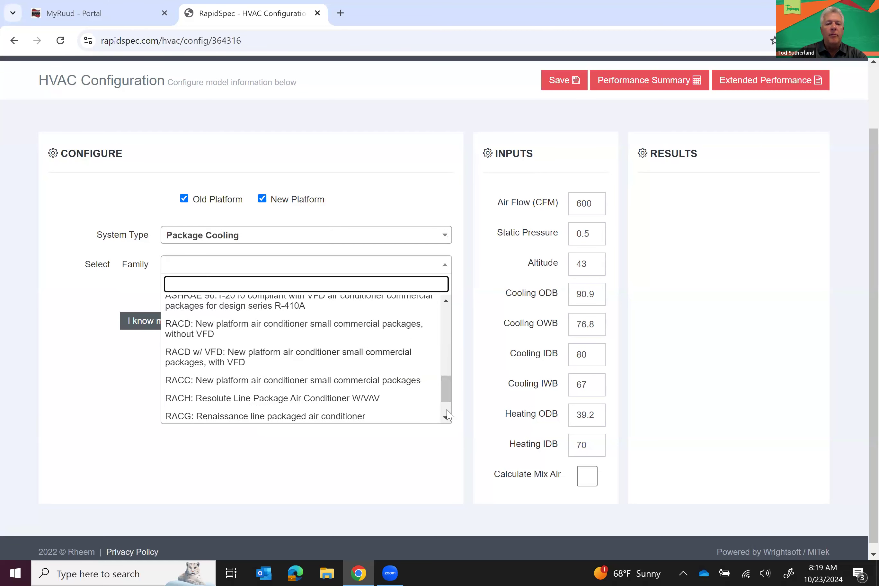
scroll(448, 415, "down", 1)
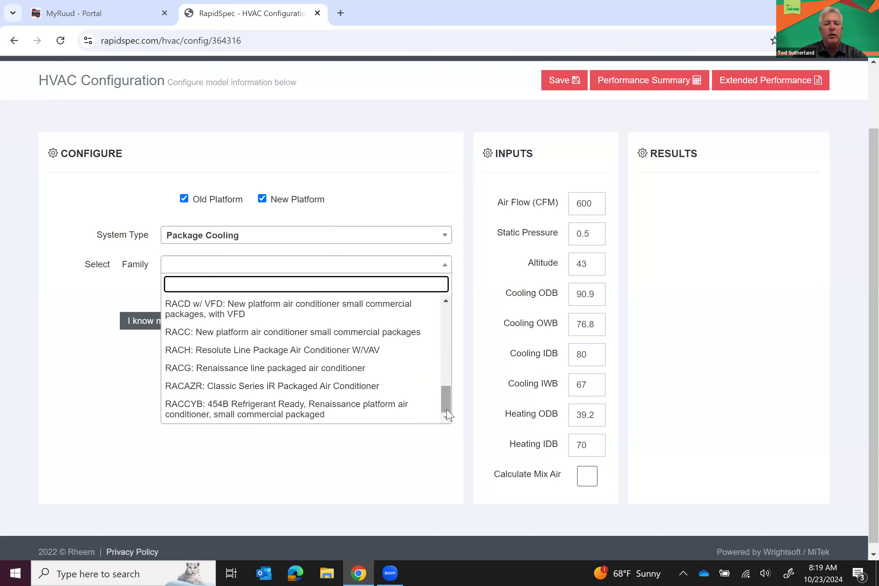
left_click(282, 385)
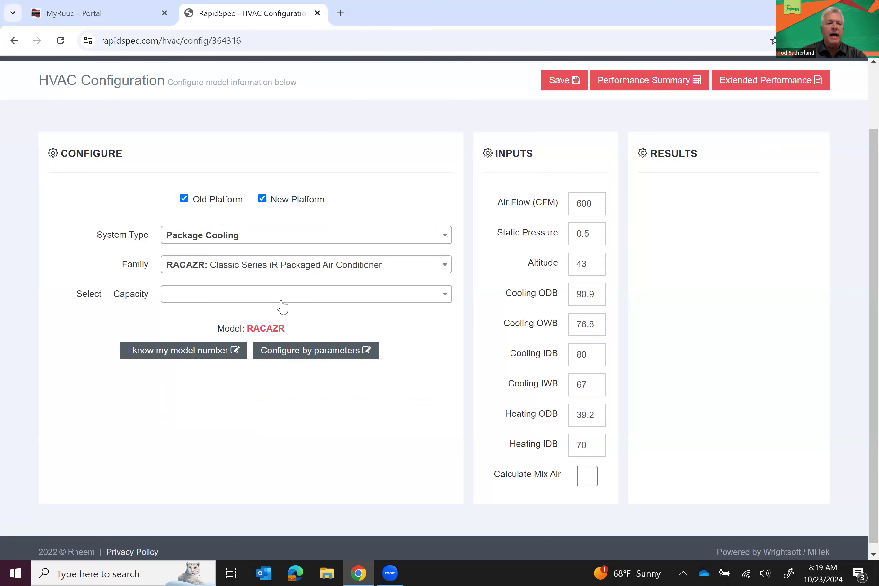
Set capacity 60,000, voltage 208-230V - 3PH - 60Hz and specific voltage 208V
left_click(282, 306)
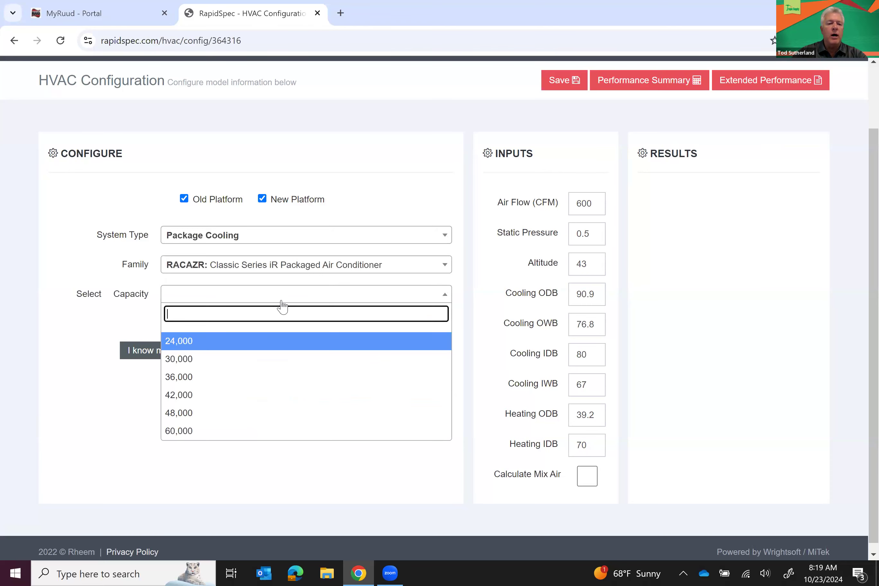
left_click(188, 431)
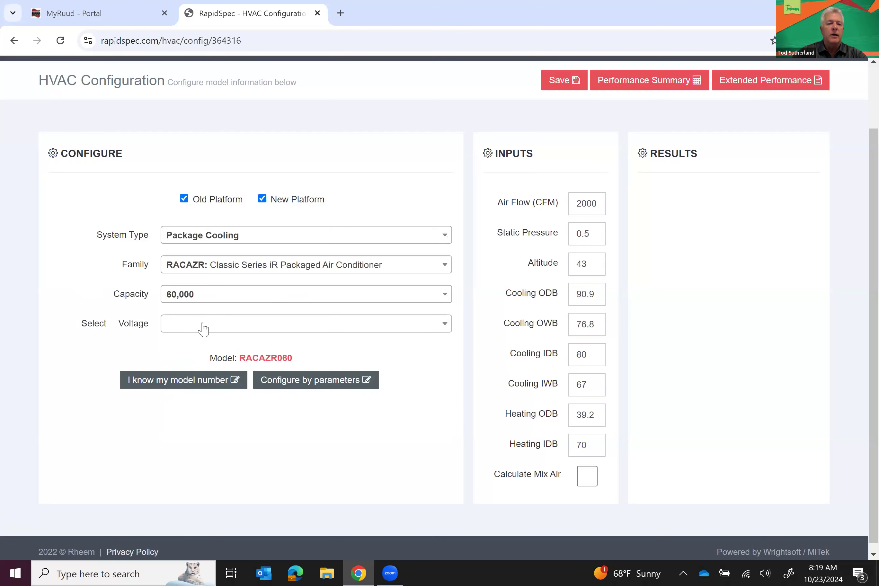
left_click(203, 327)
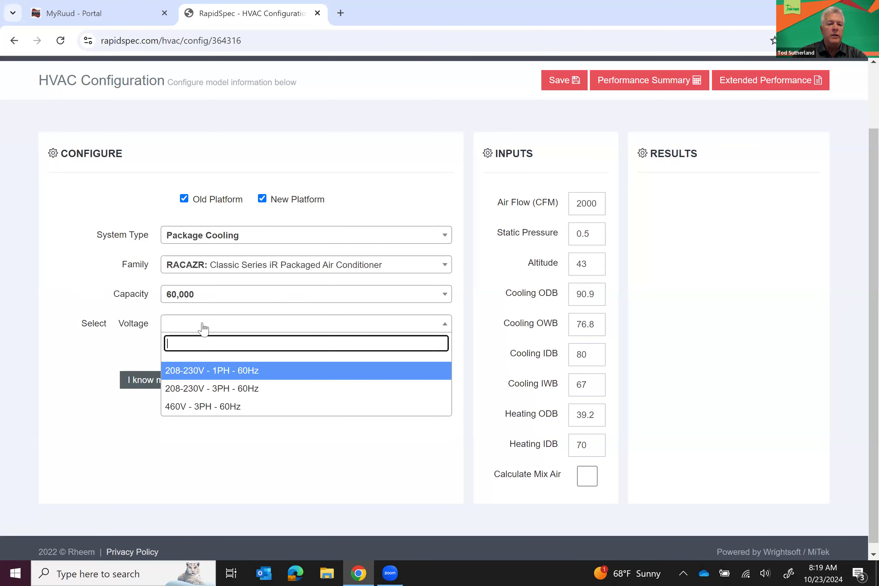
left_click(187, 393)
left_click(194, 359)
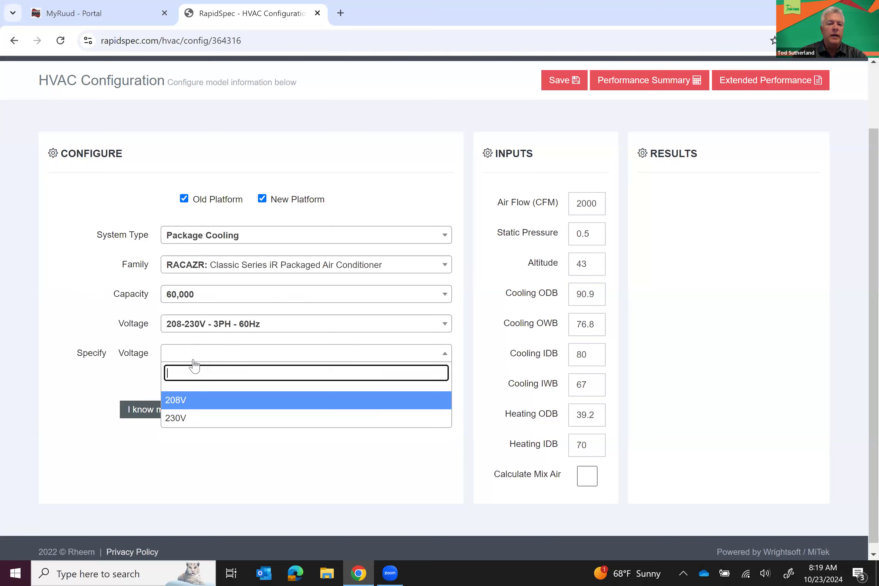
left_click(174, 403)
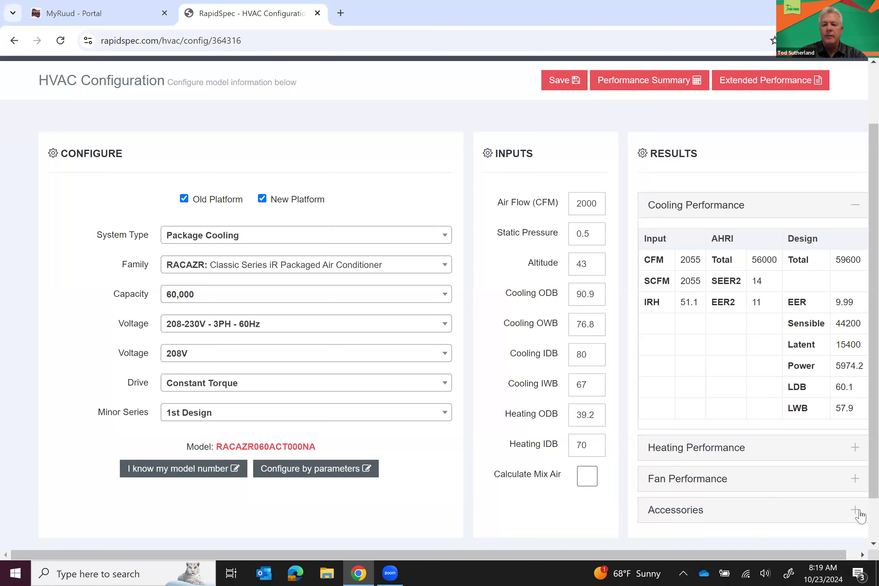
Expand the RACAZR unit's Accessories panel and show its standard accessories list
left_click(855, 518)
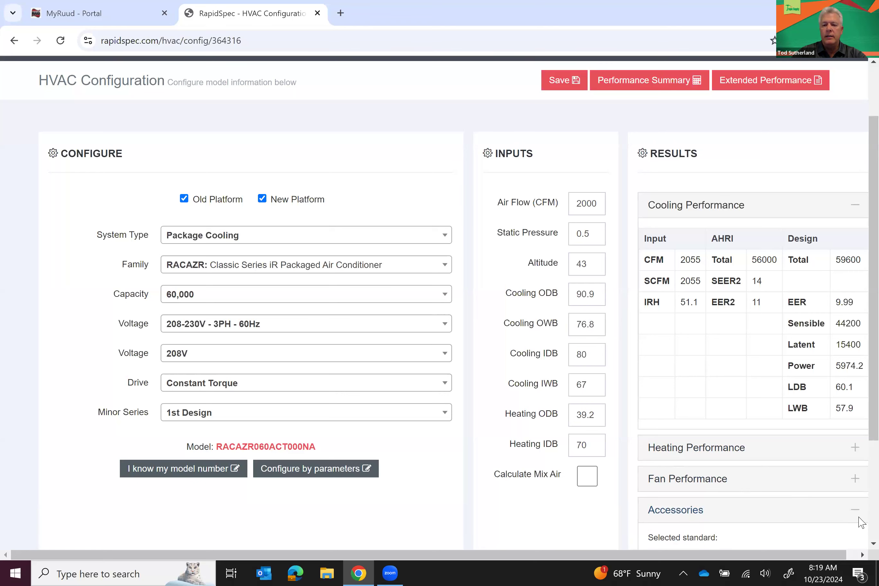
scroll(858, 522, "down", 4)
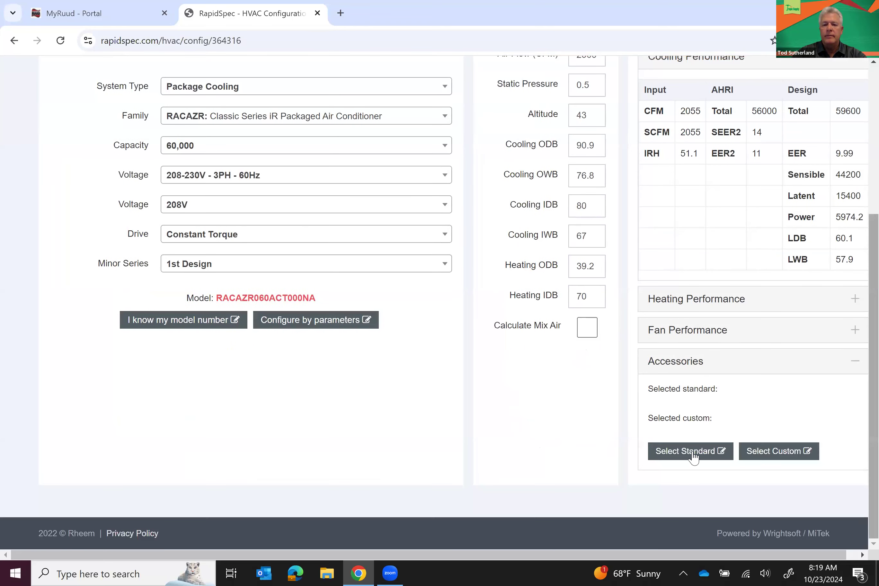
left_click(694, 454)
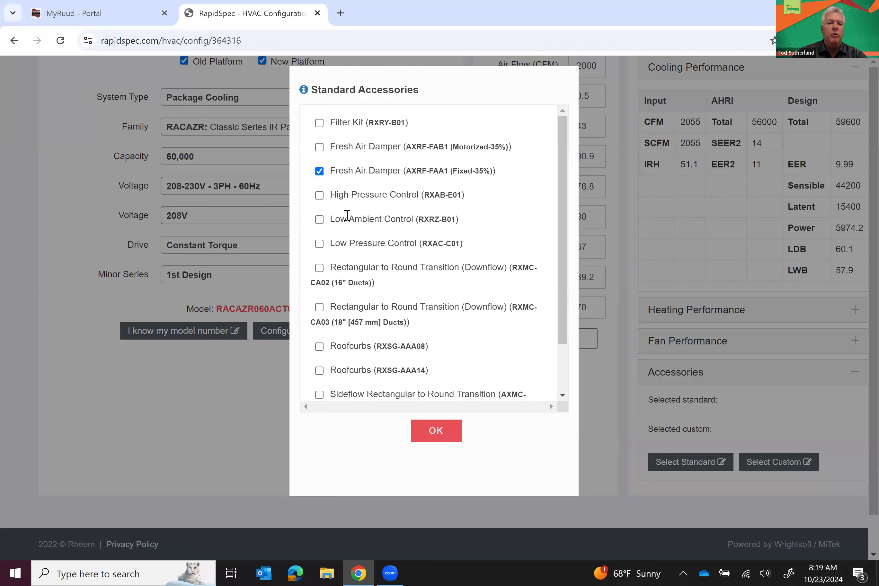
Tick Low Ambient Control and the RXSG-AAA14 roof curb alongside AXRF-FAA1, and confirm
left_click(320, 219)
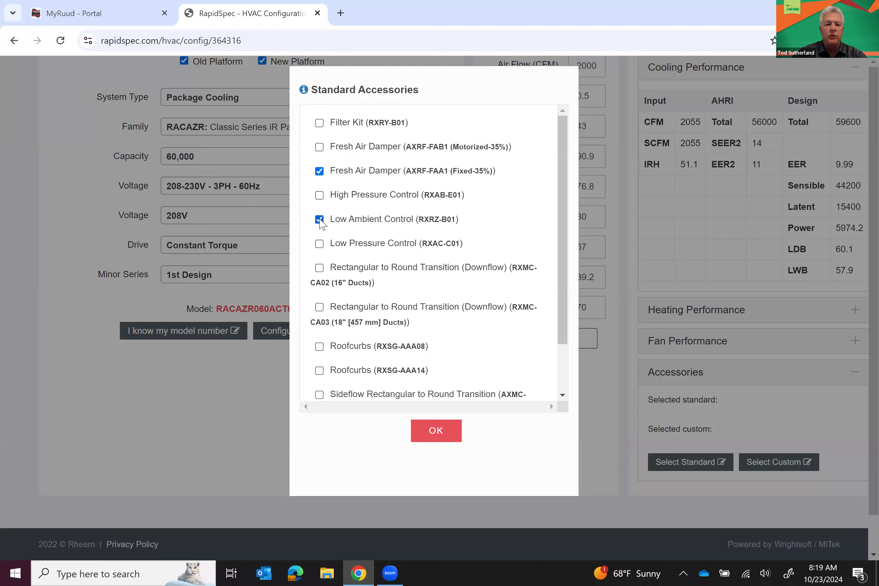
scroll(565, 369, "down", 1)
scroll(565, 369, "down", 2)
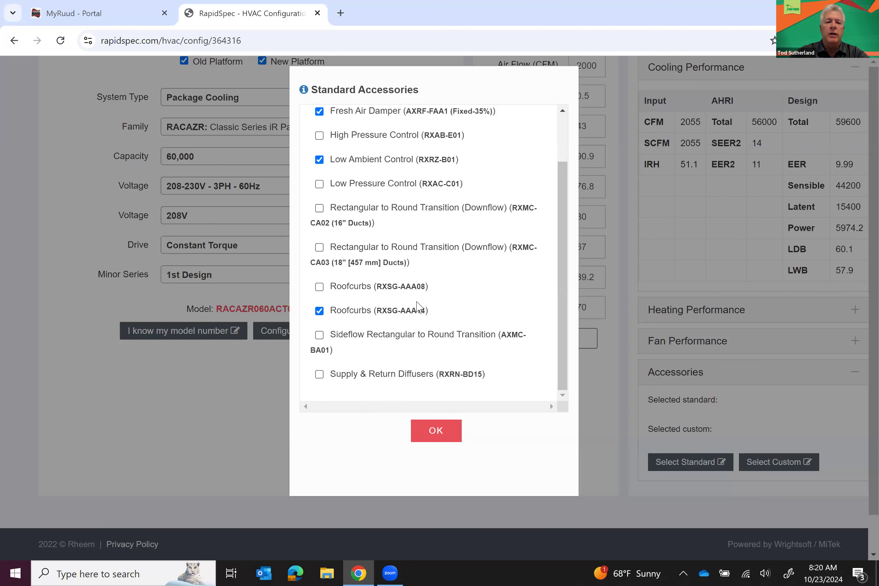
left_click(436, 435)
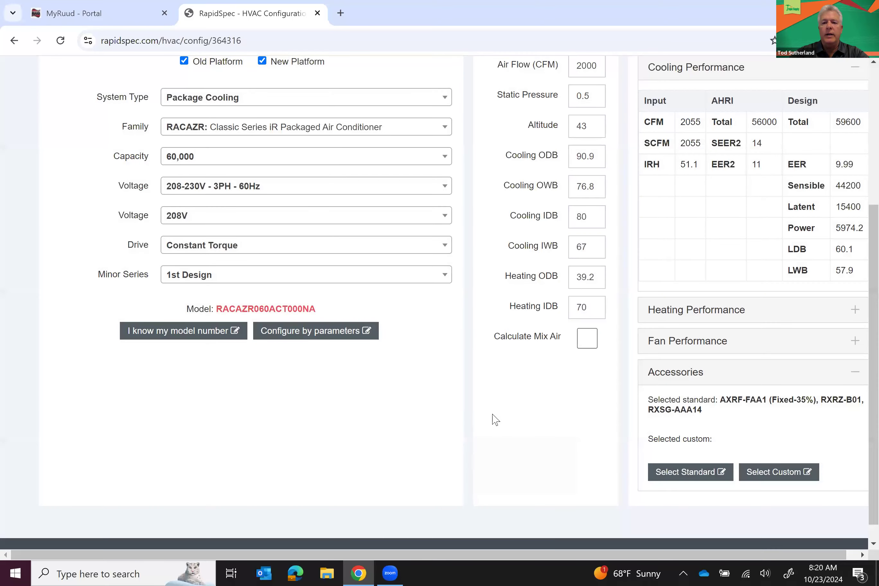
Save the RACAZR060ACT000NA rooftop unit and return to Test Project's Models list
scroll(511, 421, "up", 5)
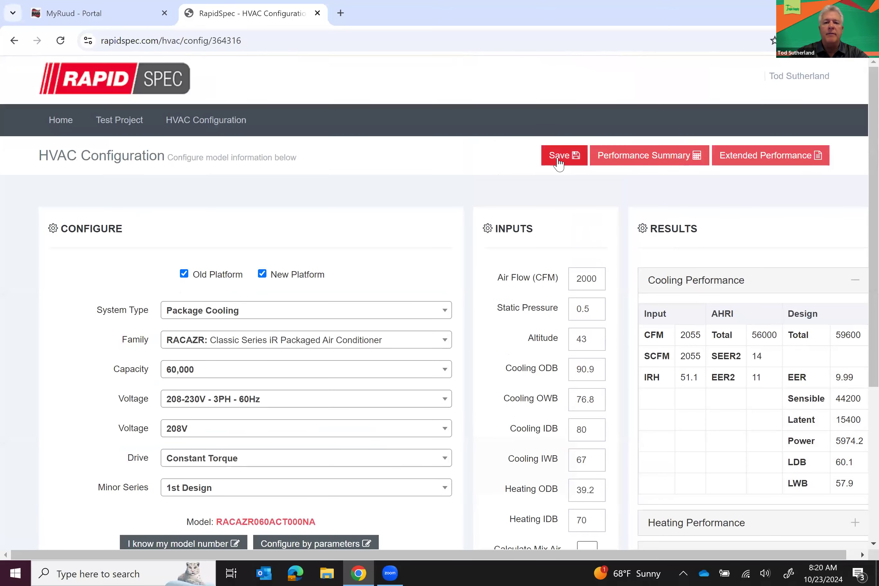
left_click(559, 163)
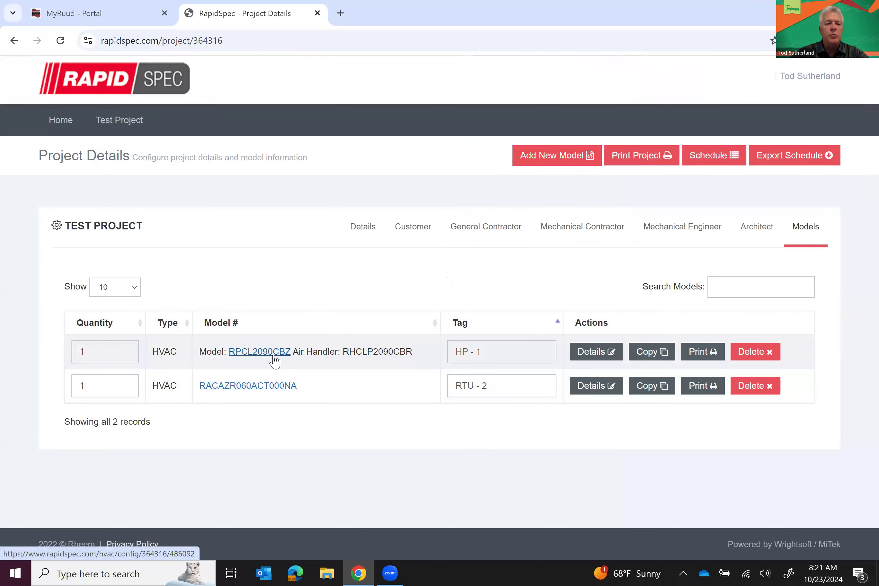
Give the RACAZR060ACT000NA row quantity 5 and the tag RTU - 1,2,3,4,5
mouse_move(275, 359)
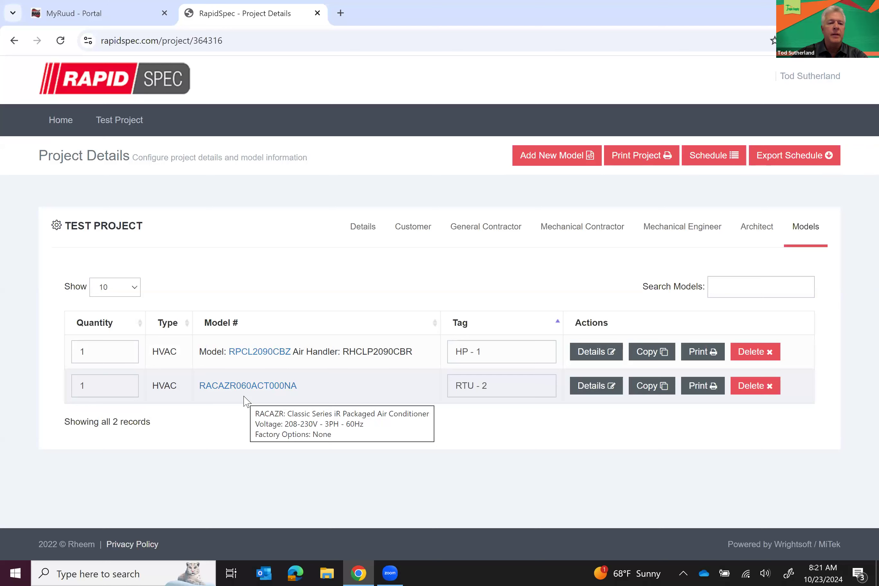
left_click(99, 386)
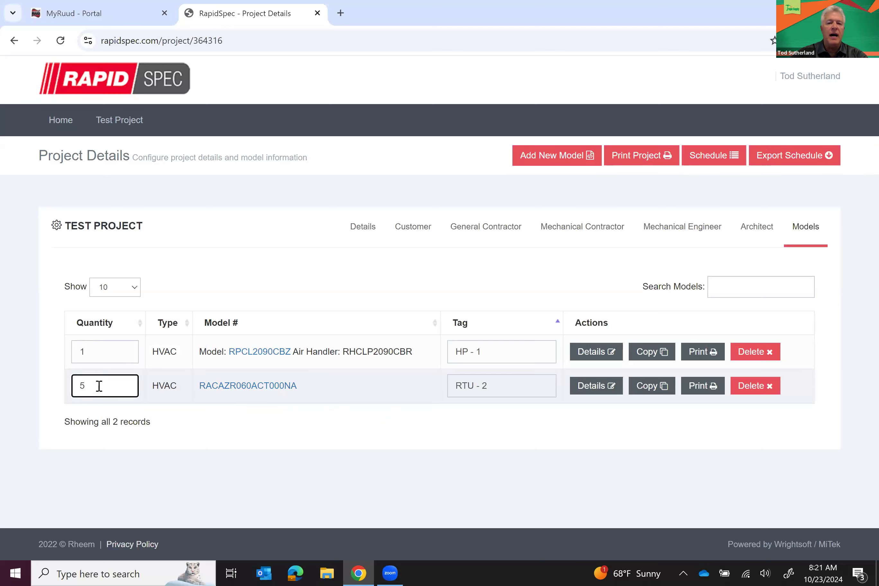
left_click(494, 385)
left_click(495, 384)
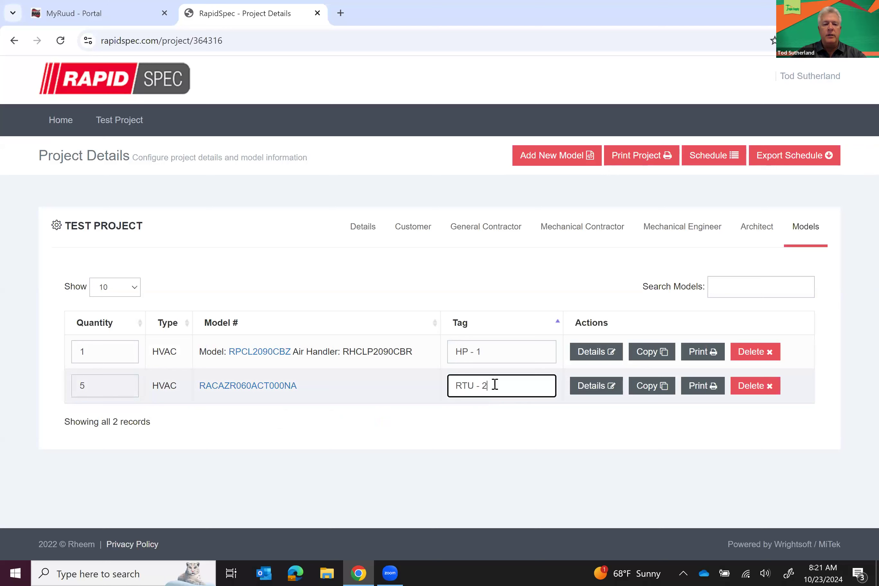
key("BackSpace")
left_click(510, 422)
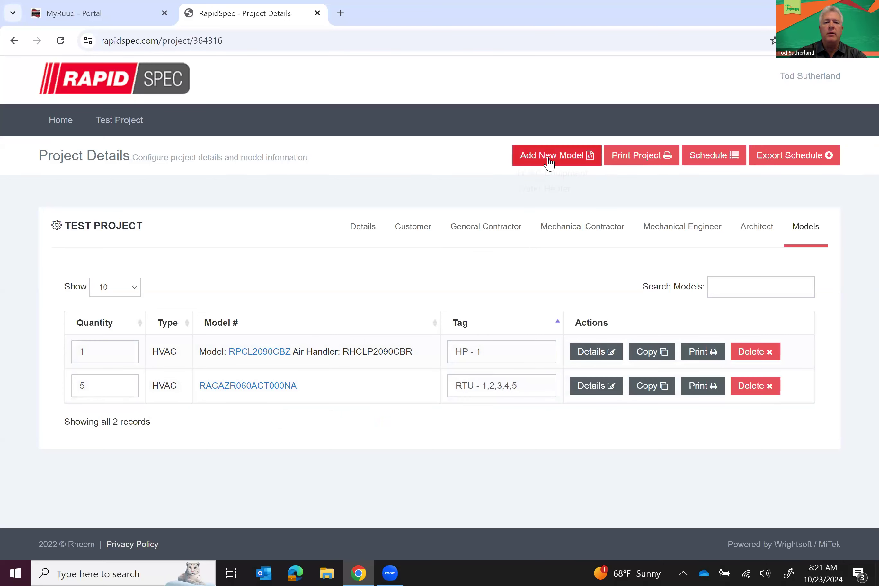
Add a split condenser with air handler model from the RA14AZ family at 36,000 capacity
left_click(551, 177)
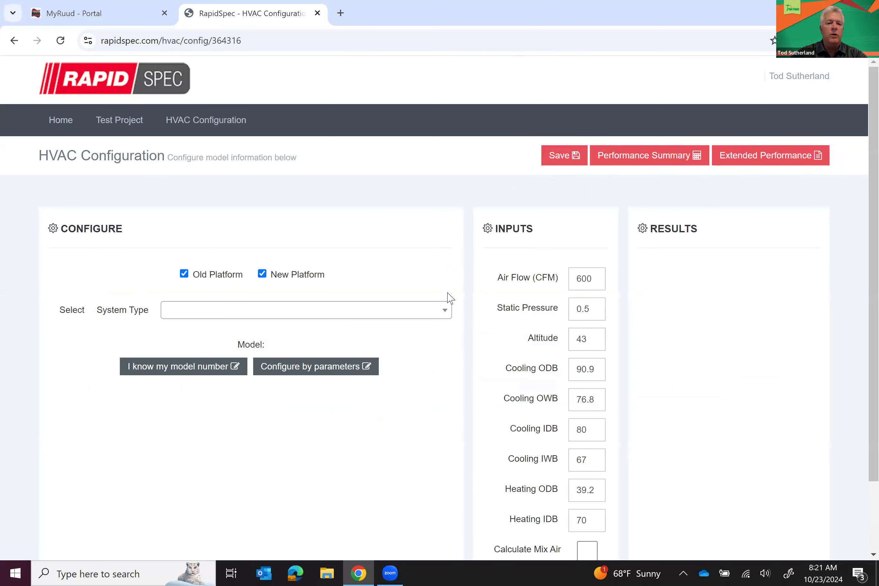
left_click(446, 315)
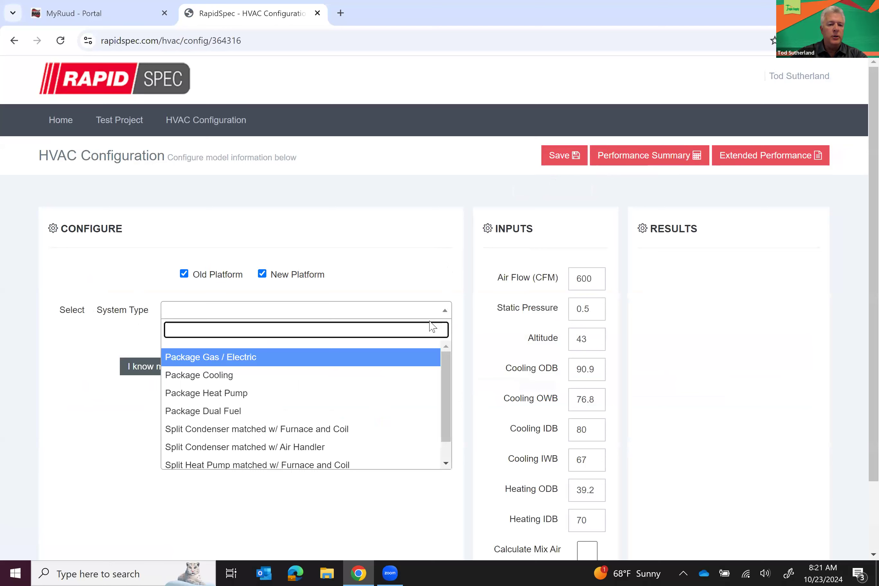
left_click(284, 449)
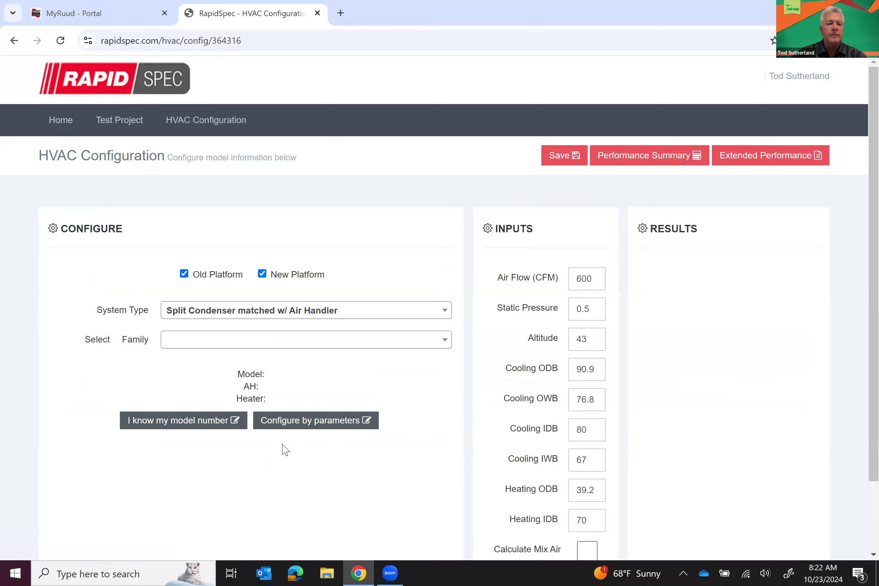
left_click(306, 344)
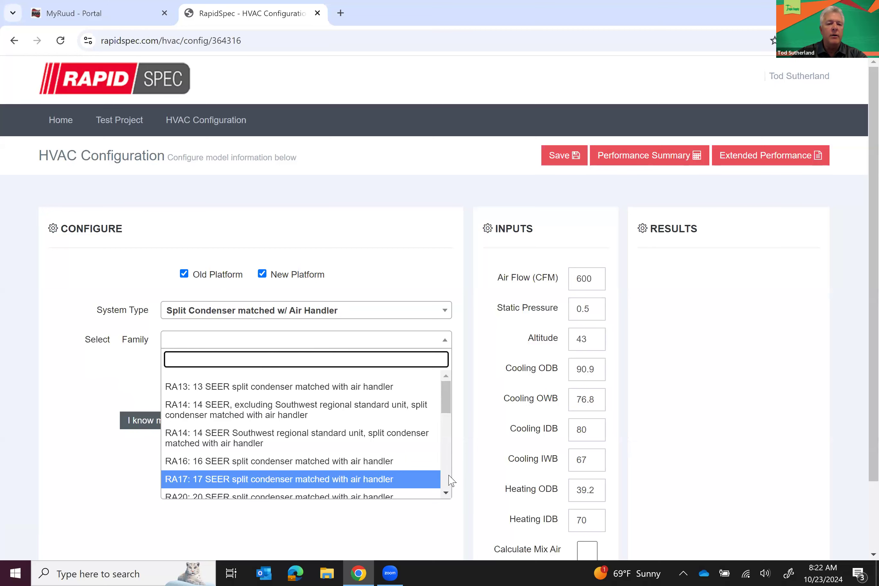
scroll(416, 478, "down", 3)
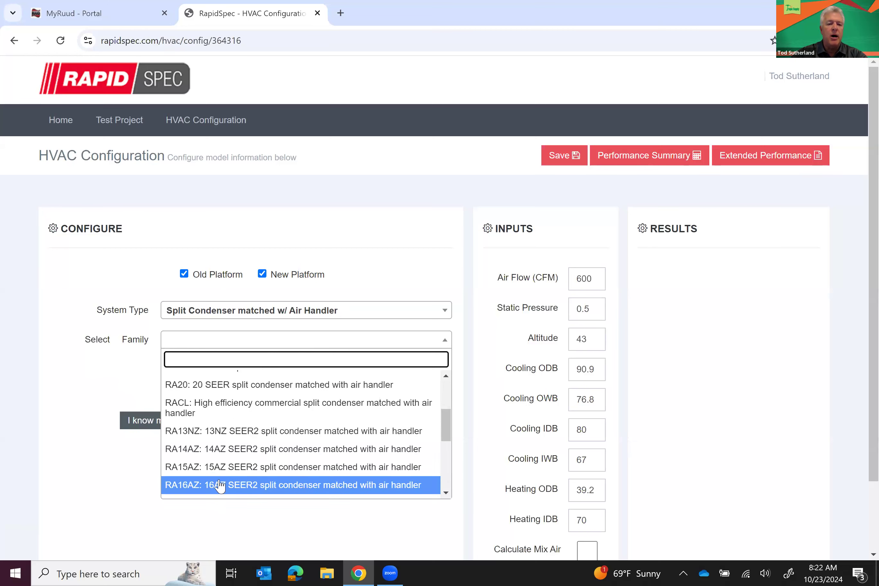
left_click(184, 456)
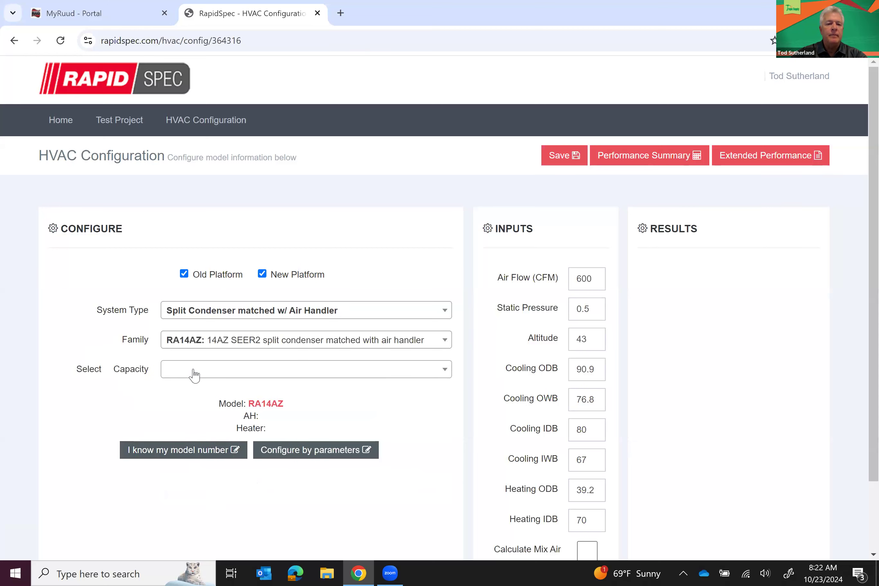
left_click(194, 374)
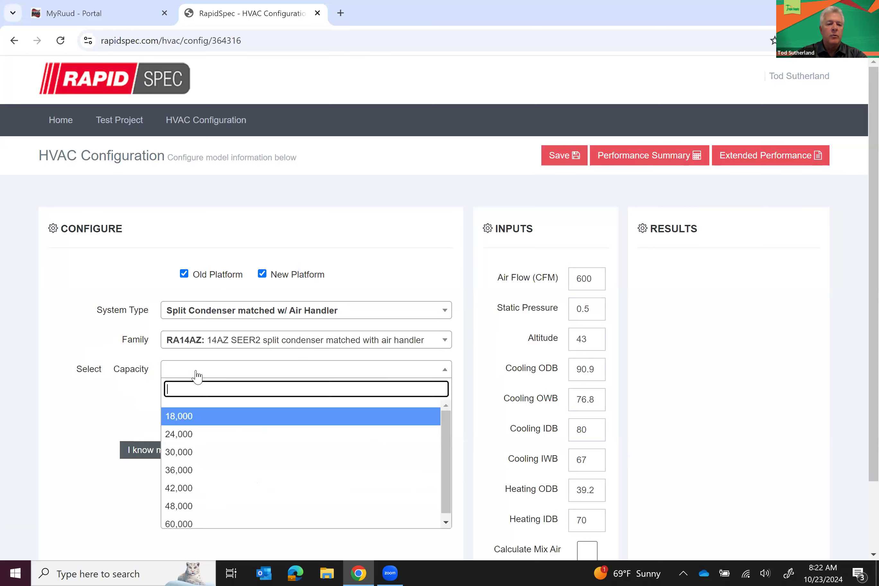
left_click(188, 471)
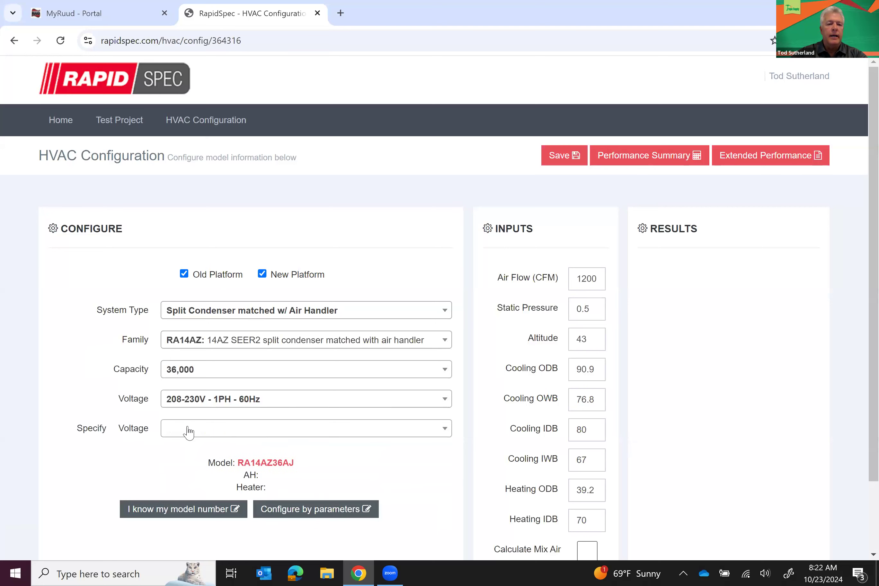
Set the condenser to 230V and option code None, with air handler RH2TZ3617STANN
left_click(188, 431)
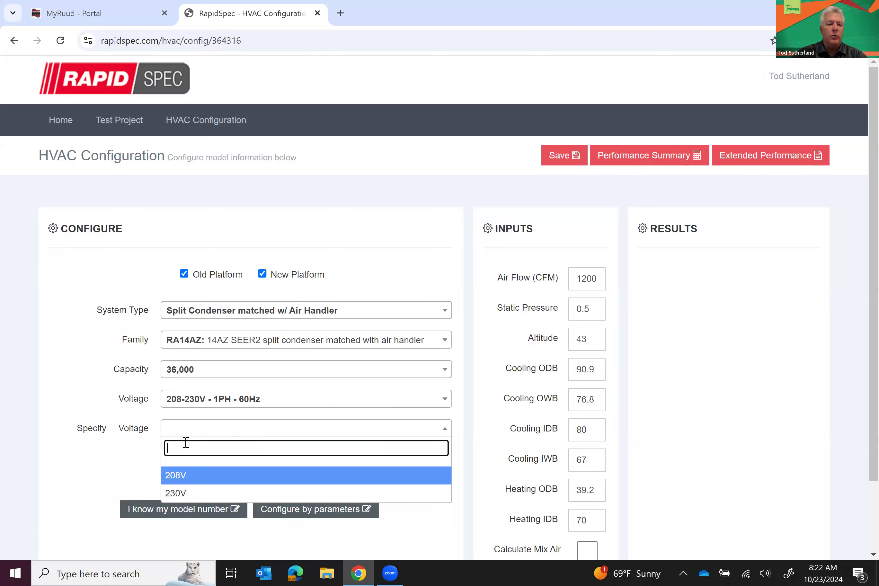
left_click(178, 493)
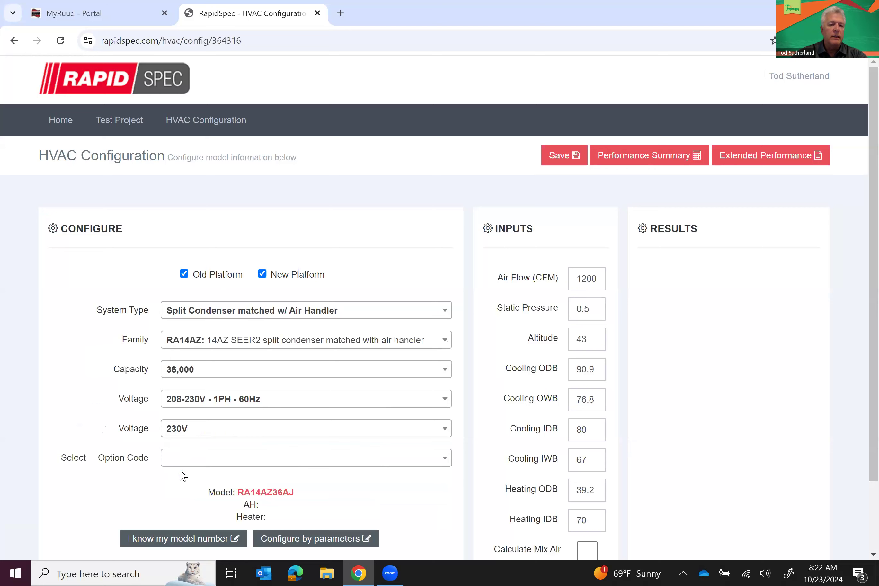
left_click(179, 462)
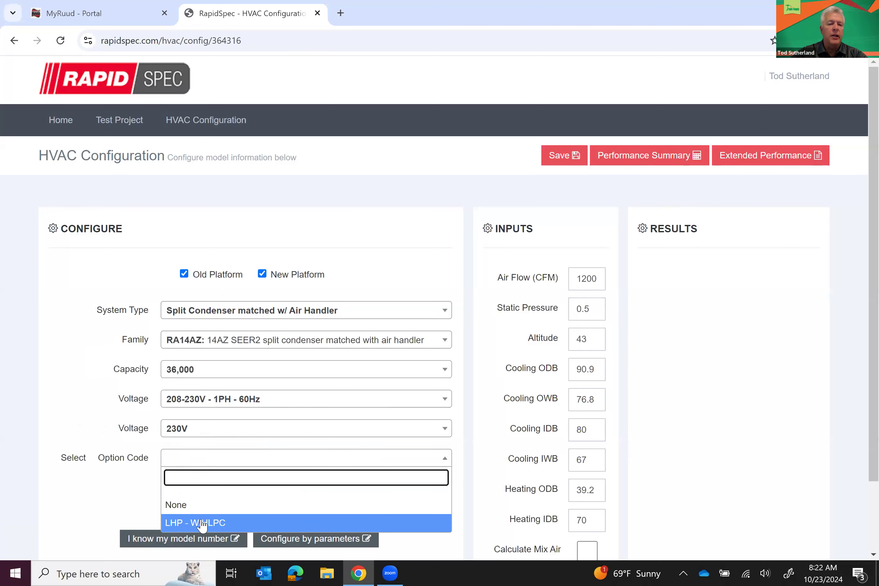
left_click(177, 505)
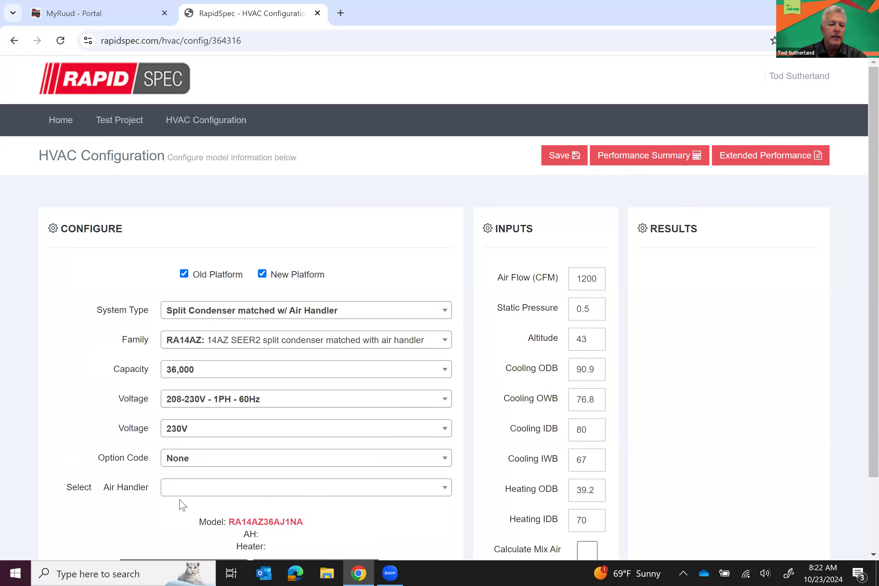
left_click(183, 493)
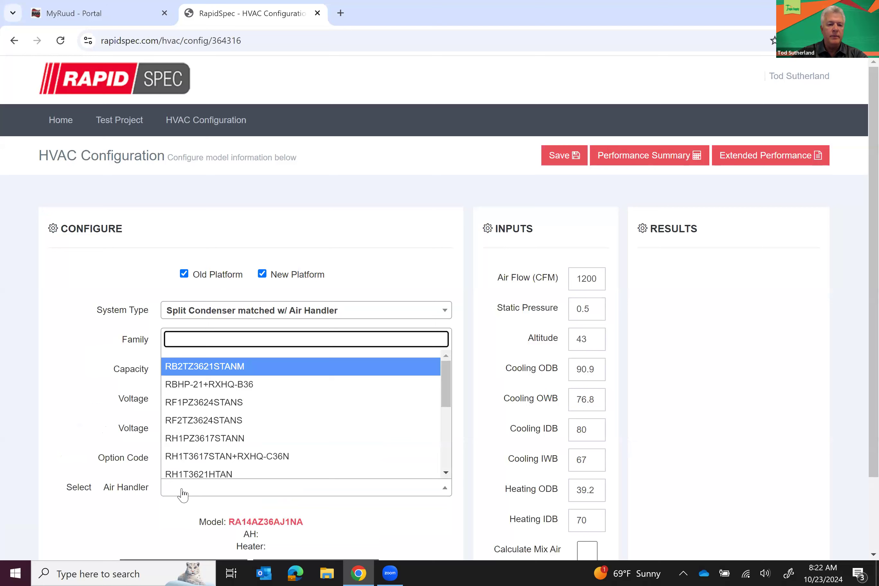
left_click(448, 460)
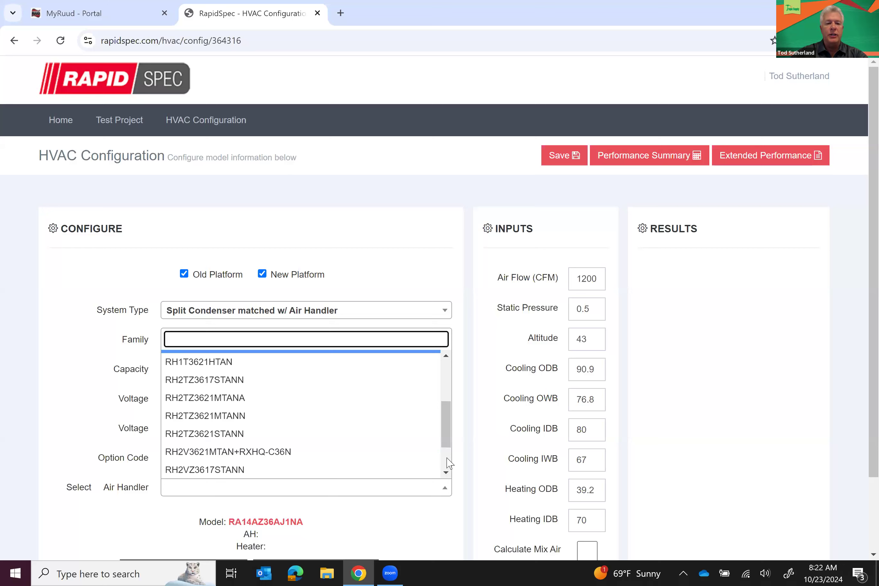
left_click(199, 381)
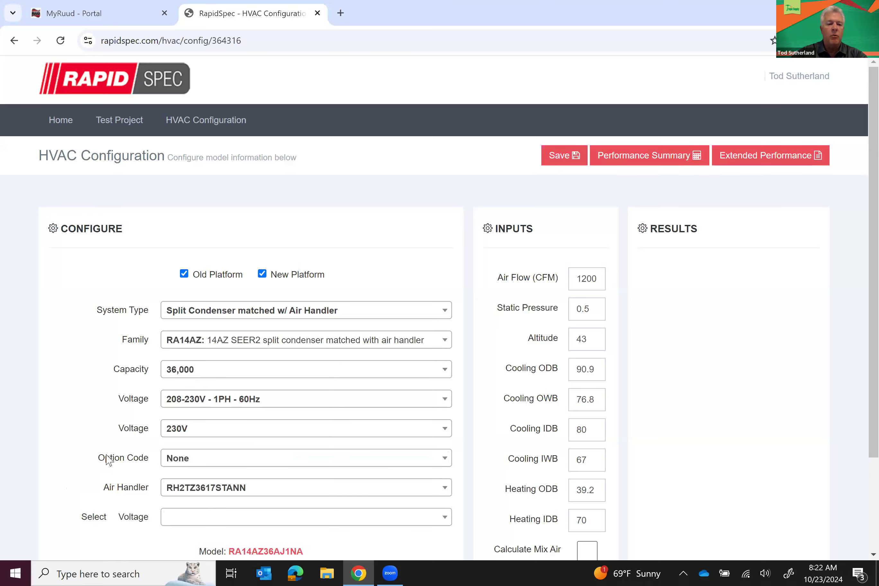
Set the air handler to 208-230V 1PH and 230V, with a 9.6 - Single Phase heater
scroll(98, 469, "down", 3)
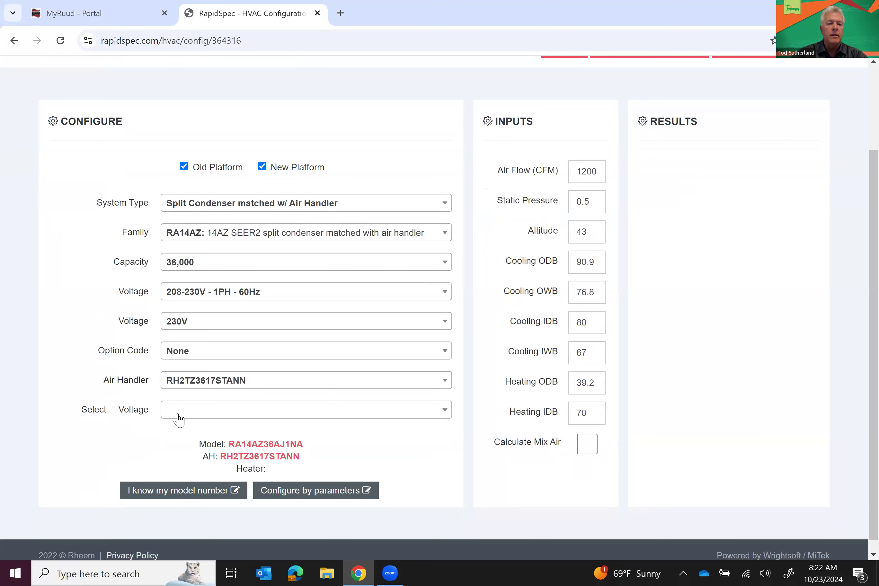
left_click(179, 419)
left_click(180, 475)
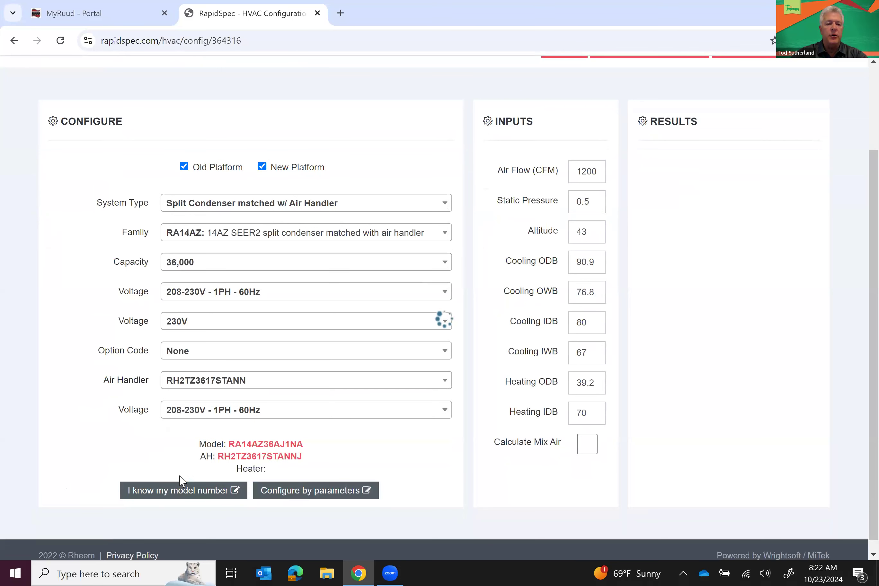
left_click(182, 438)
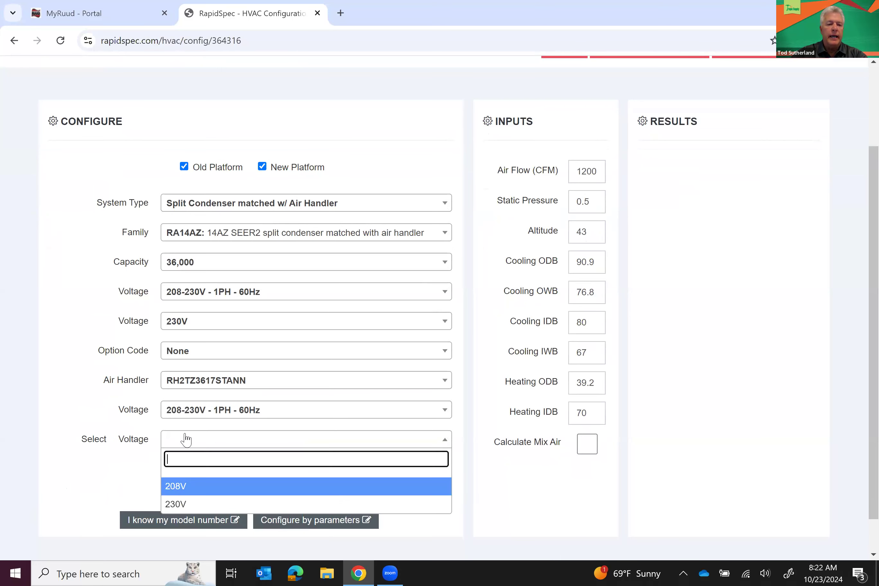
left_click(181, 504)
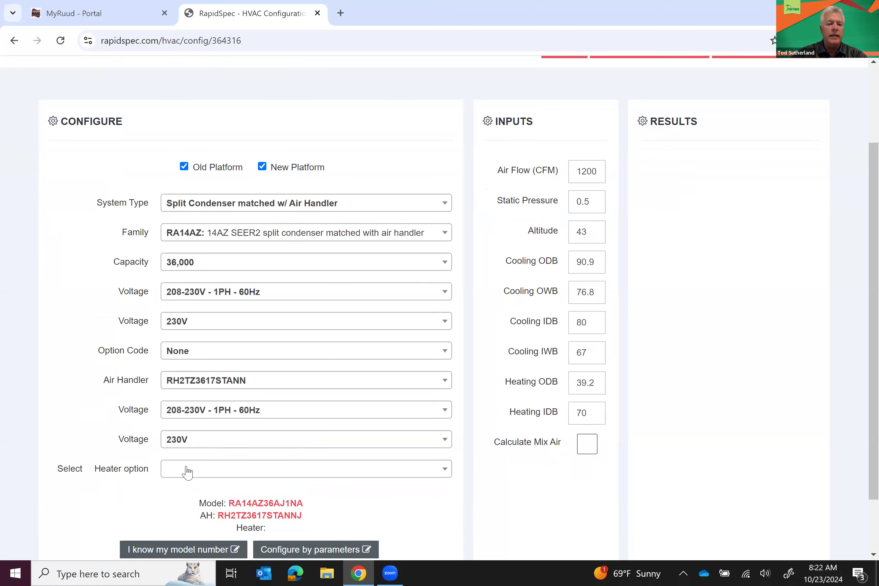
left_click(188, 472)
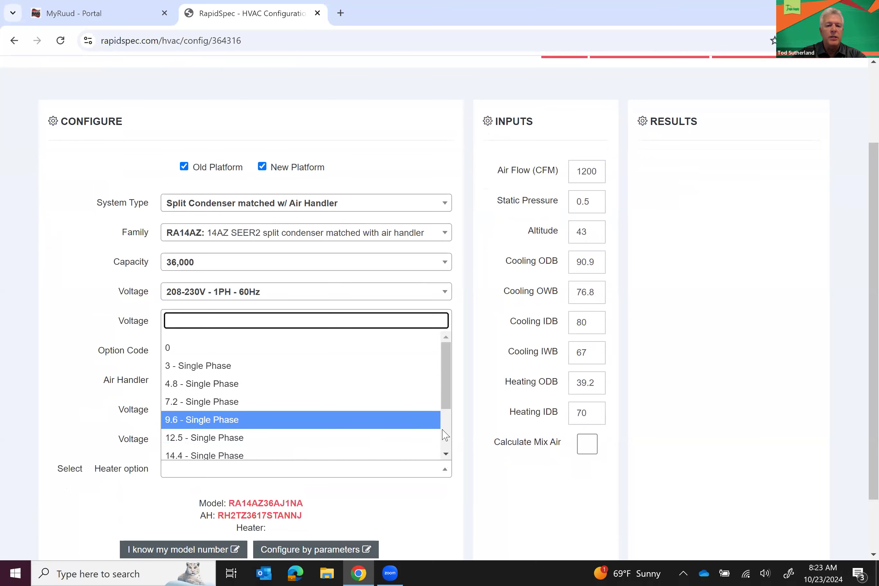
scroll(340, 434, "down", 2)
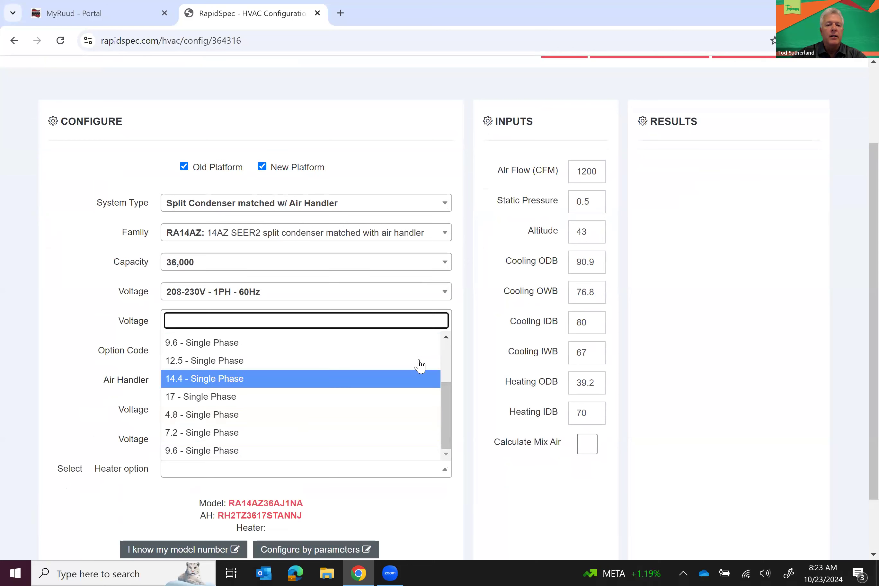
scroll(445, 355, "up", 2)
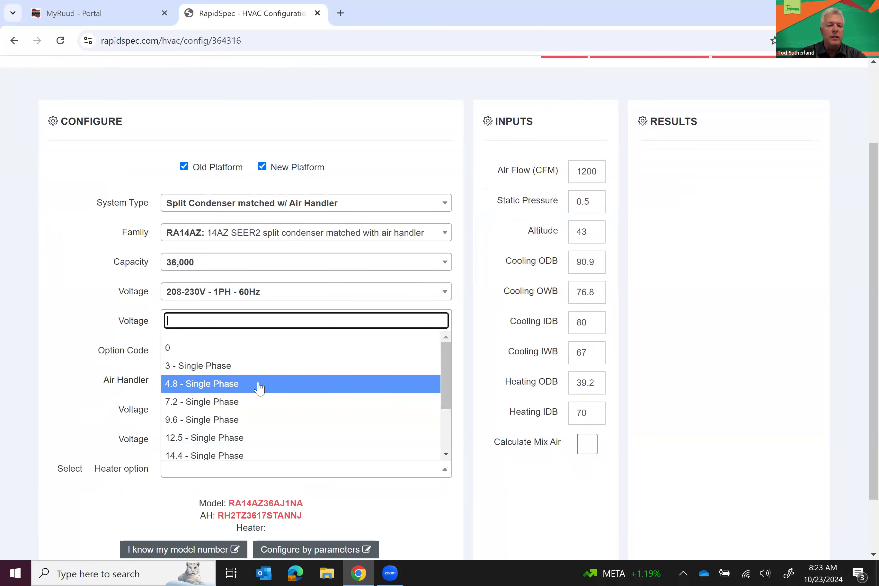
left_click(229, 421)
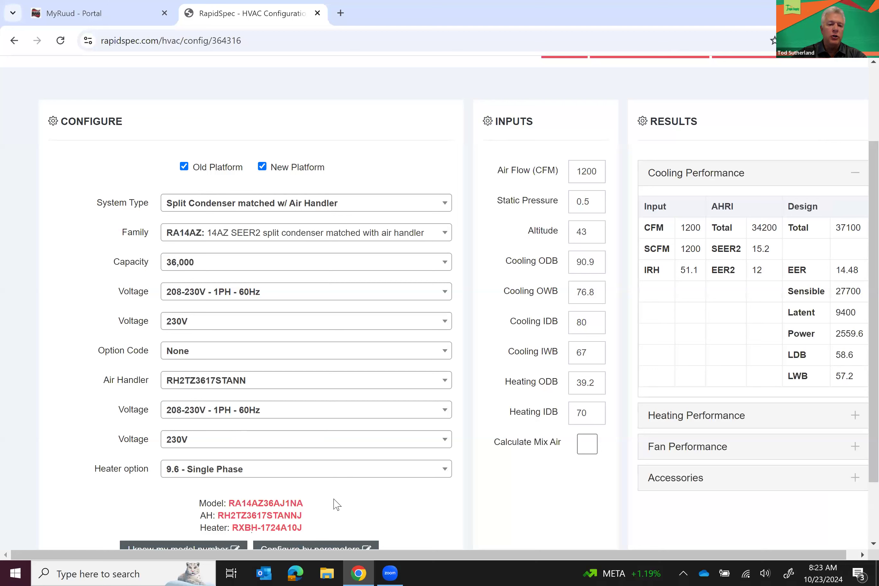
left_click(339, 471)
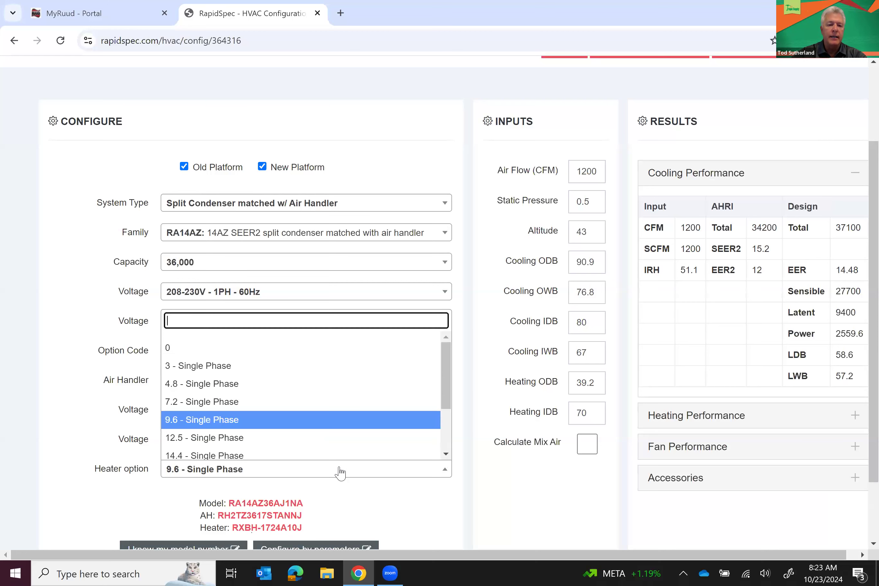
scroll(445, 440, "down", 3)
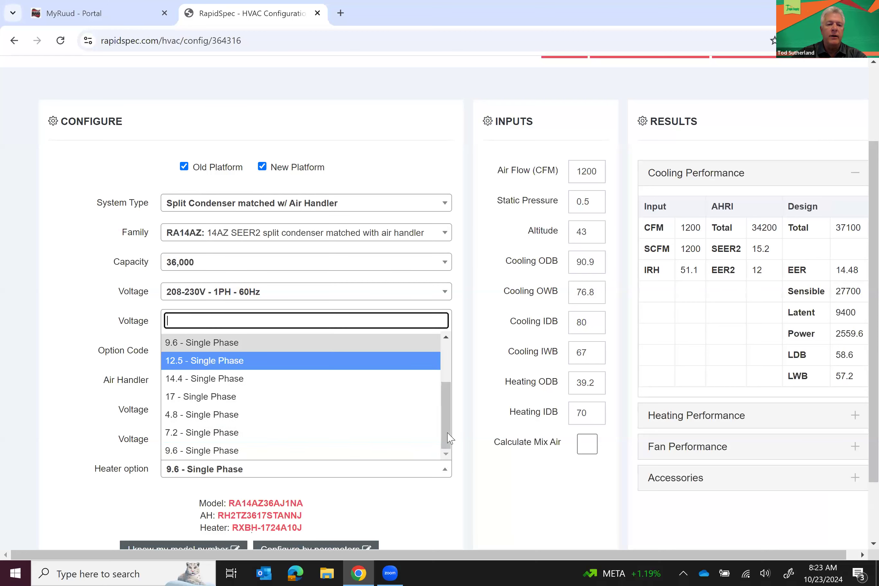
left_click(279, 451)
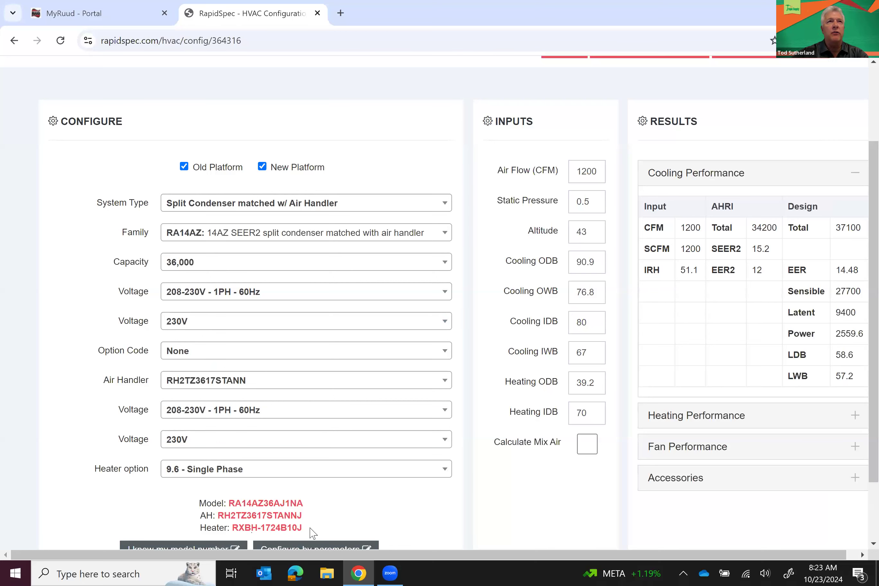
Save the configured CU - 2 split system to the project
scroll(312, 533, "down", 1)
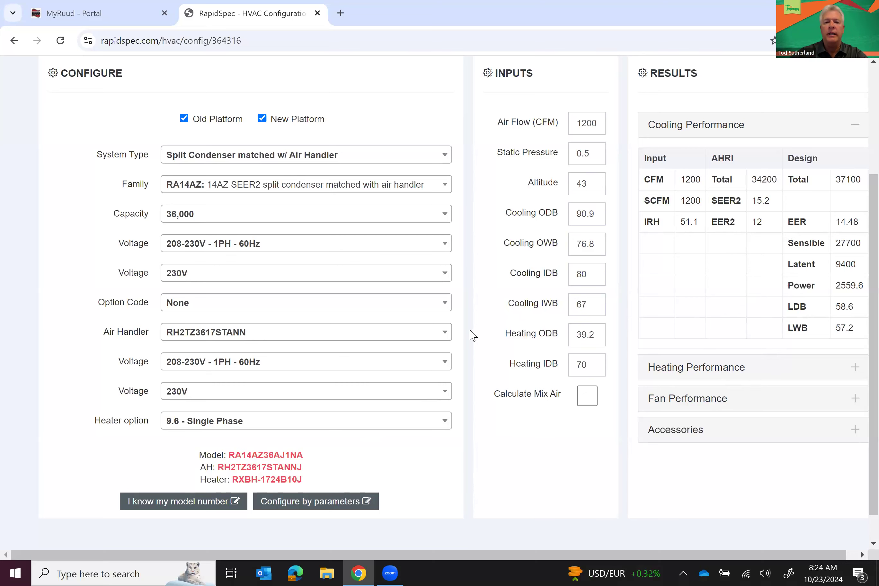
scroll(475, 300, "up", 3)
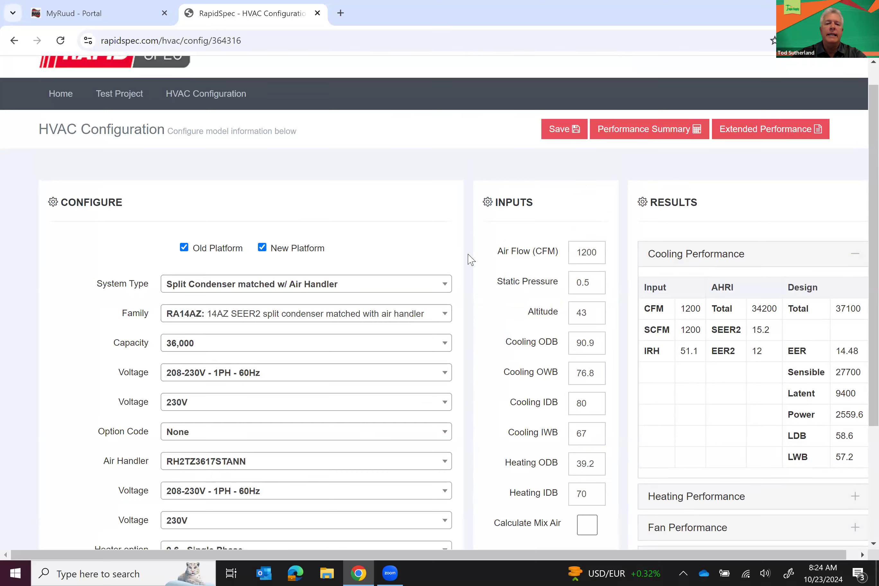
scroll(471, 260, "down", 2)
scroll(471, 259, "up", 3)
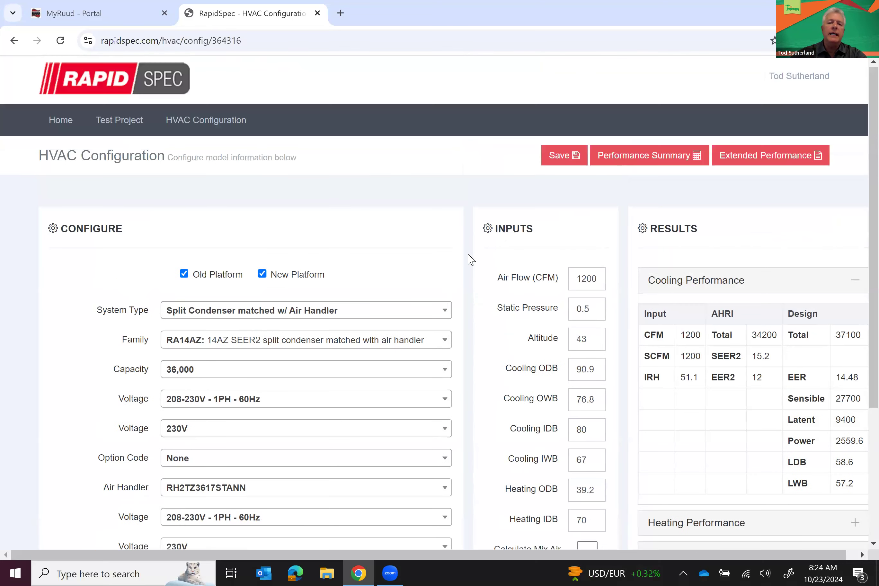
left_click(559, 159)
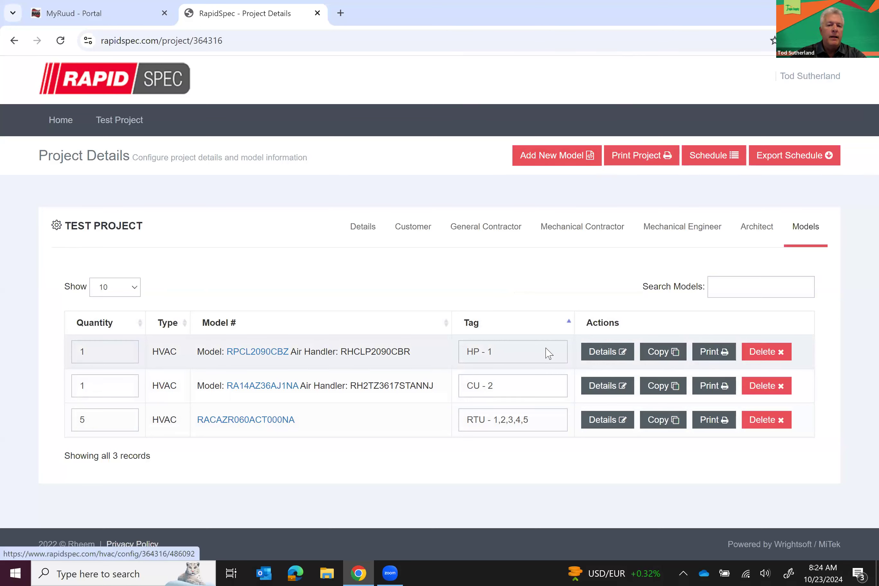
Duplicate the RTU model entry and set the copy's quantity to 1
left_click(546, 385)
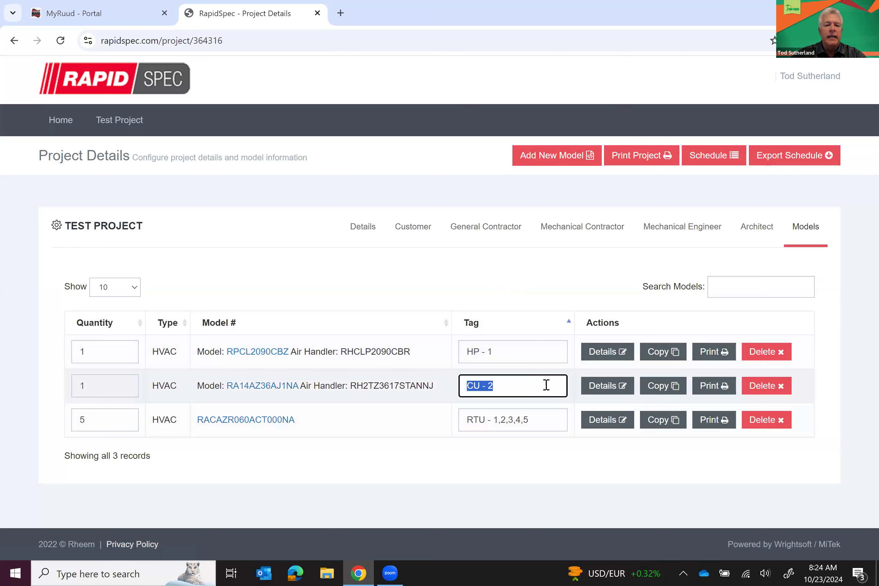
left_click(546, 385)
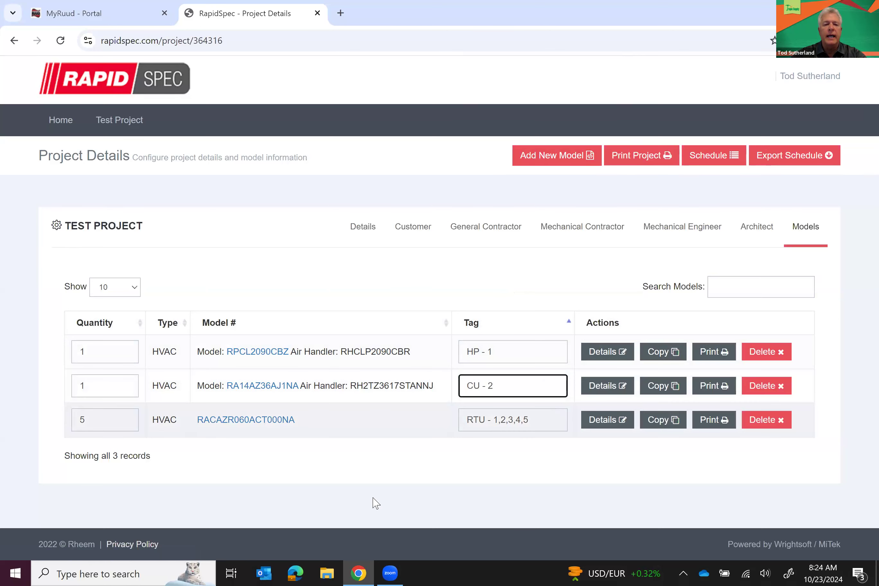
mouse_move(310, 430)
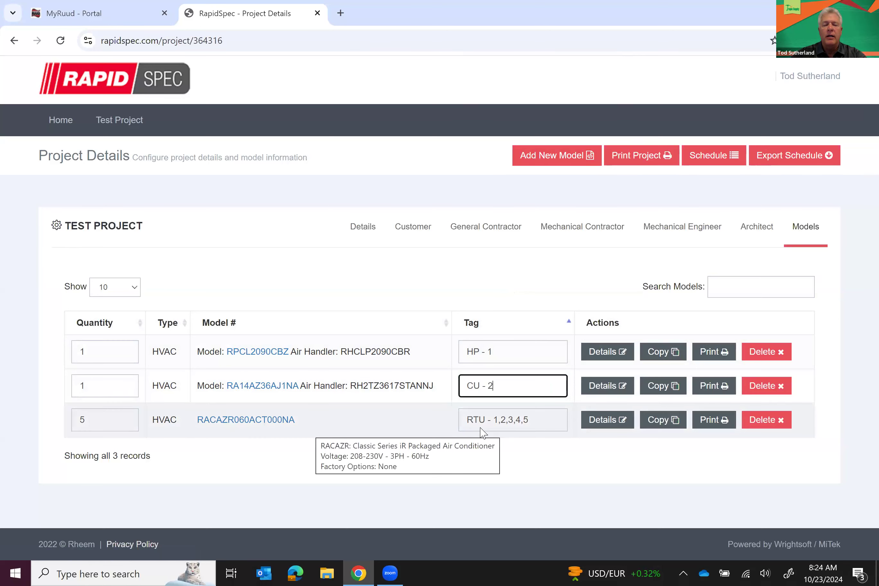
left_click(648, 428)
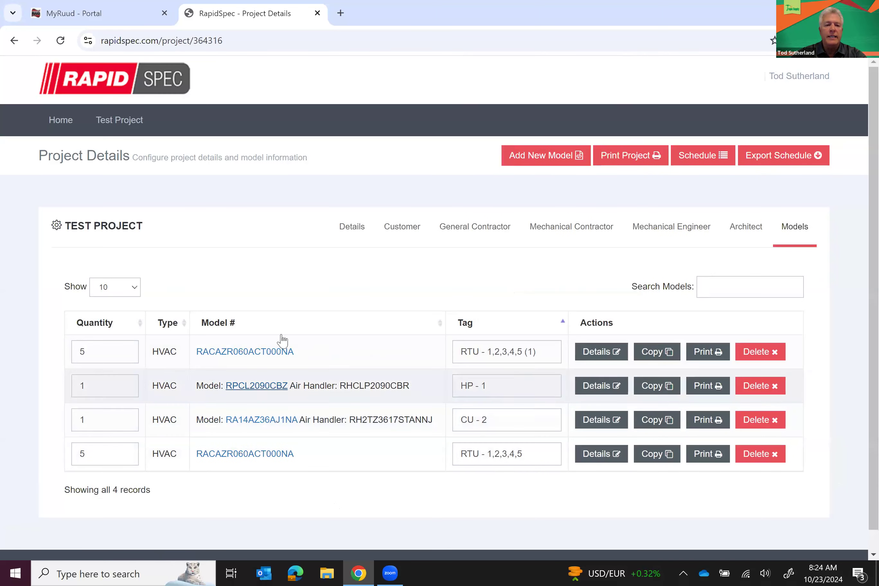
left_click(108, 360)
type("1")
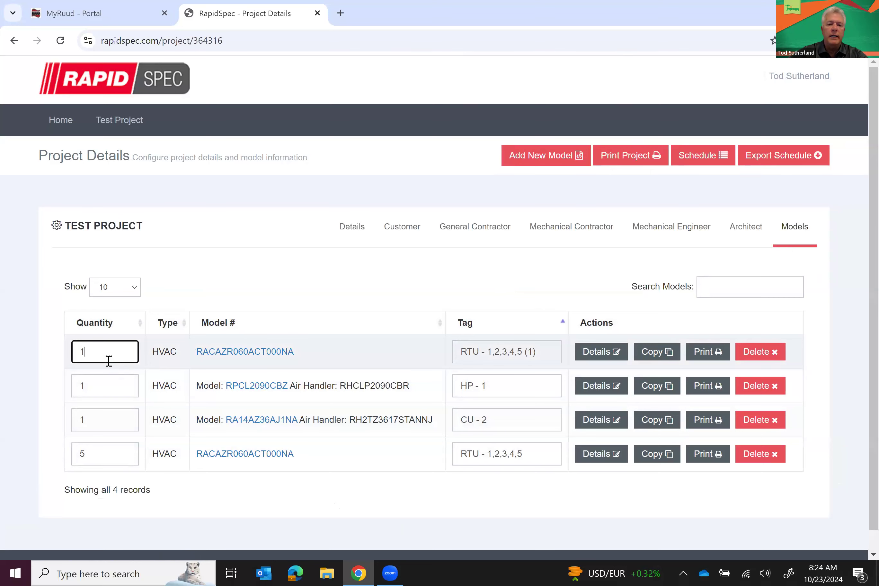
Retag the copied line RTU - 6 and open its configuration details
left_click(535, 351)
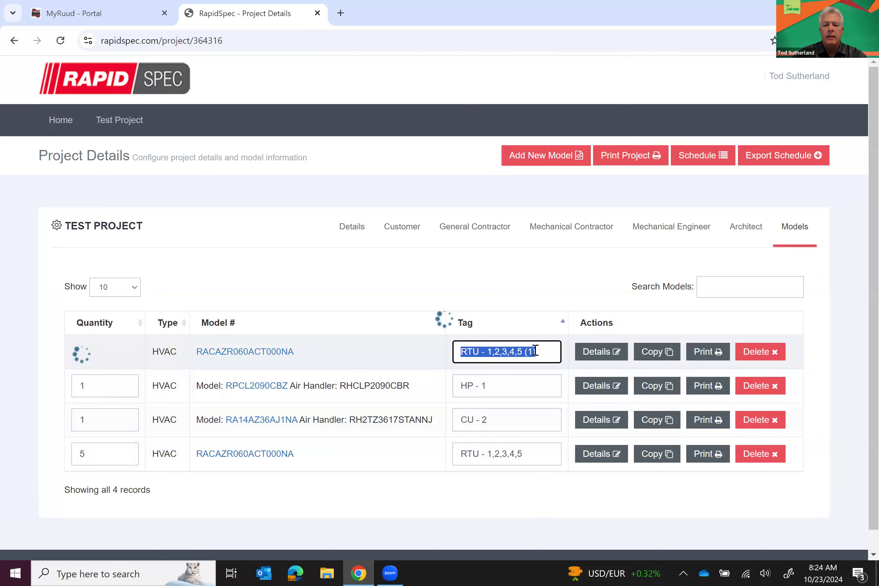
left_click(535, 351)
key("BackSpace")
key("BackSpace")
key("BackSpace")
key("BackSpace")
key("BackSpace")
key("BackSpace")
key("BackSpace")
key("BackSpace")
key("BackSpace")
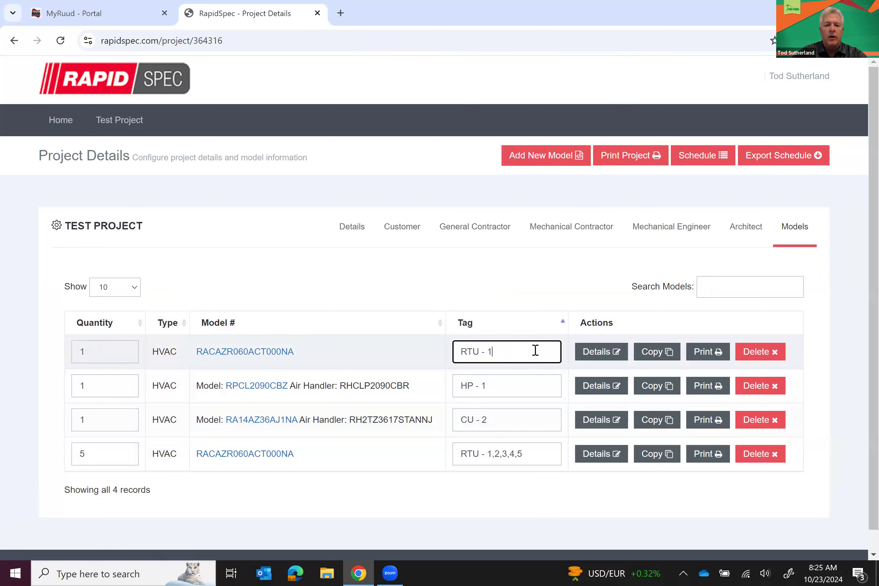
type("6")
left_click(597, 353)
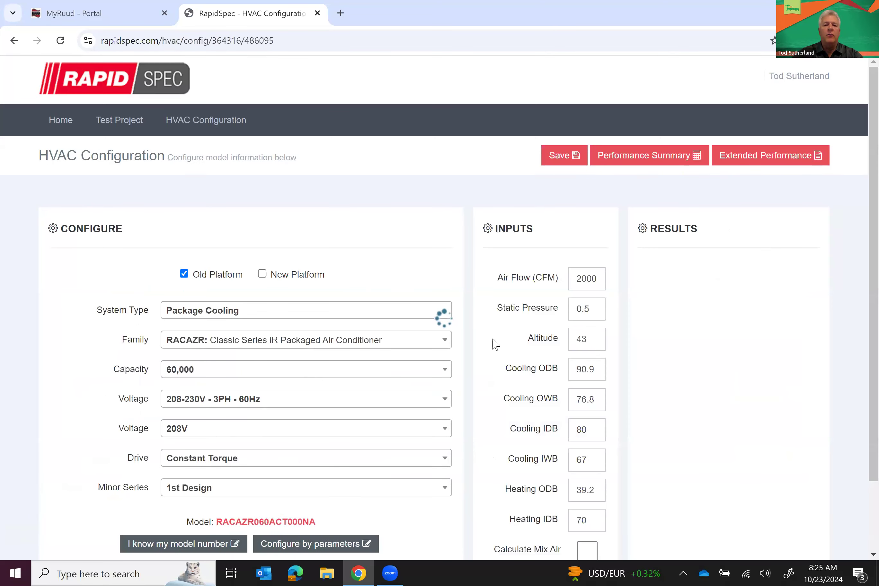
Set airflow to 1800 CFM, static pressure 0.7, and mixed air with 80 outside air CFM
scroll(495, 344, "down", 2)
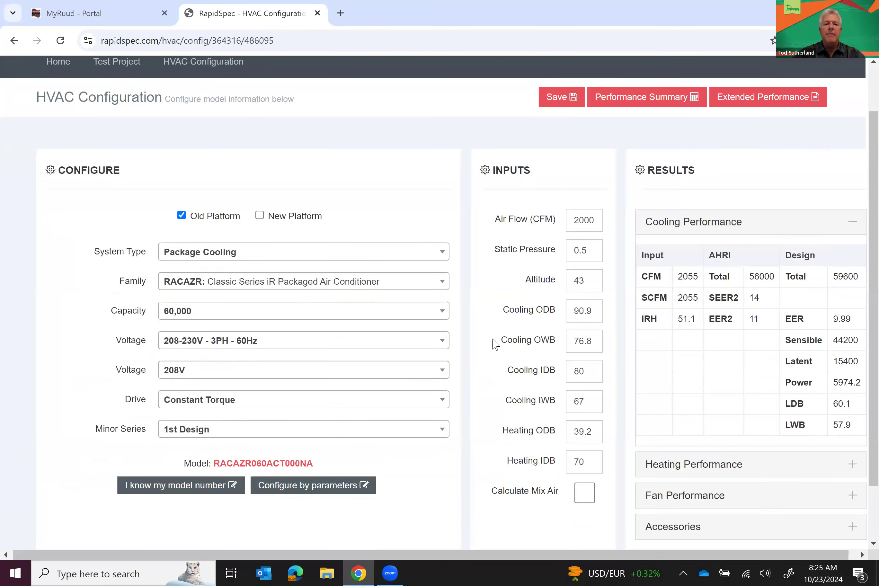
double_click(596, 220)
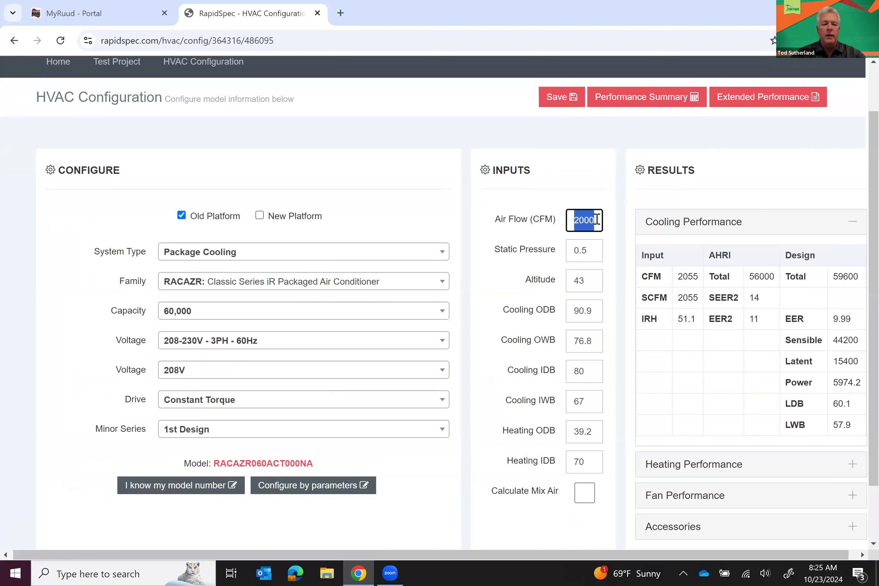
type("1800")
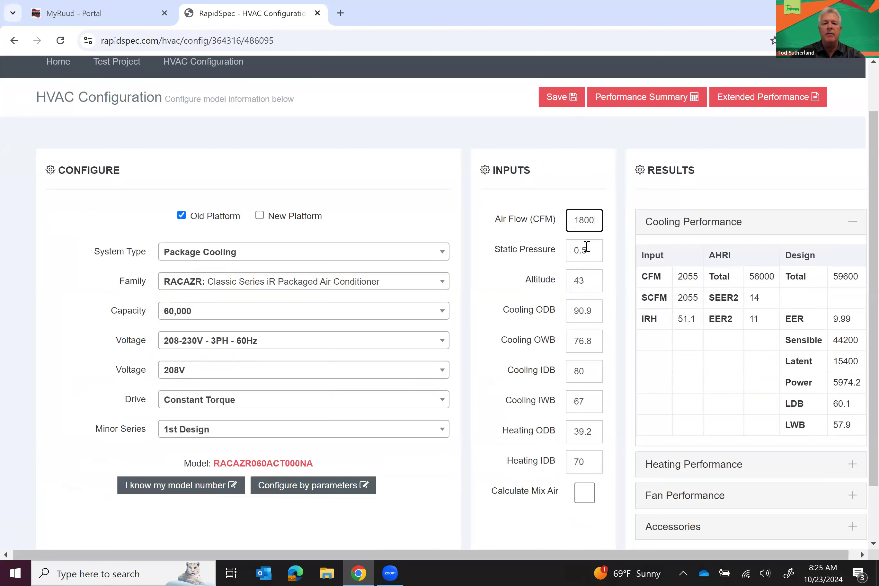
left_click(588, 250)
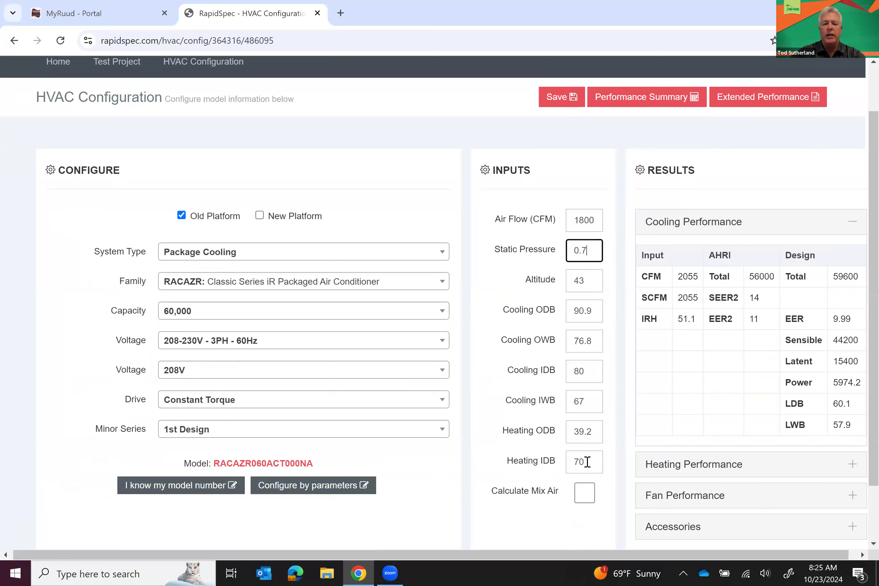
left_click(584, 495)
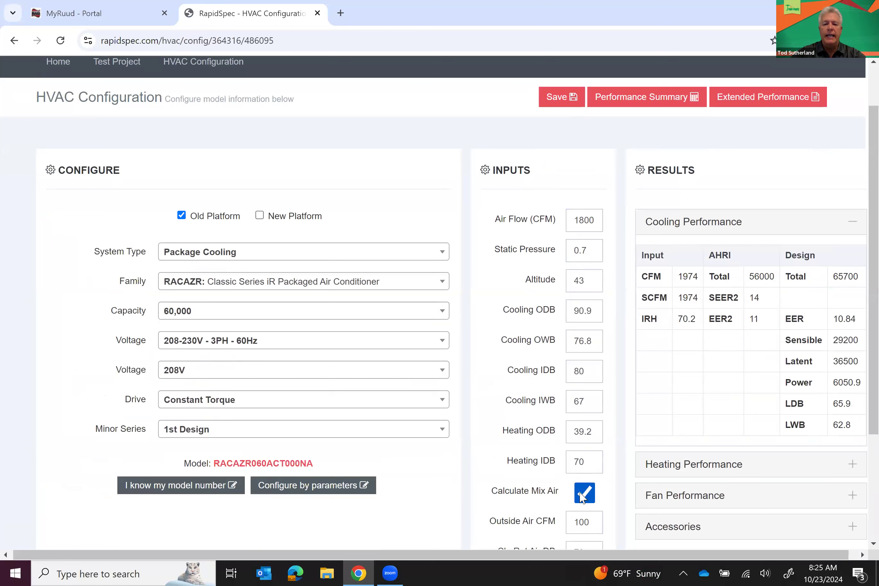
double_click(587, 526)
type("80")
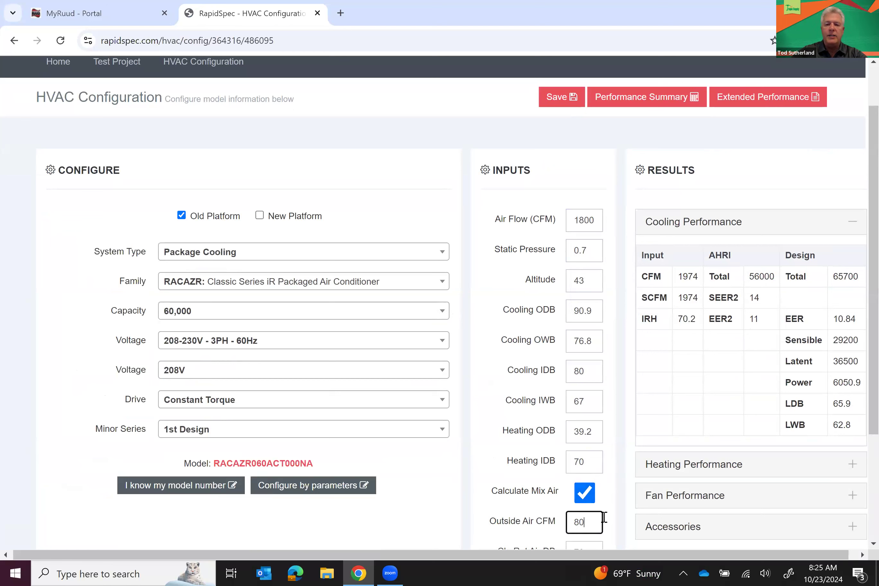
left_click(613, 513)
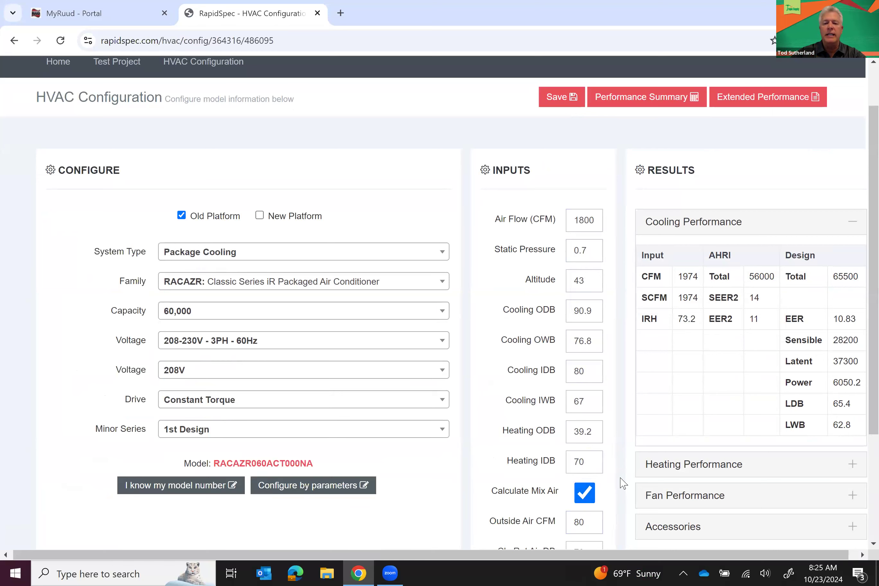
Save the rooftop unit configuration back to Test Project
scroll(621, 484, "down", 2)
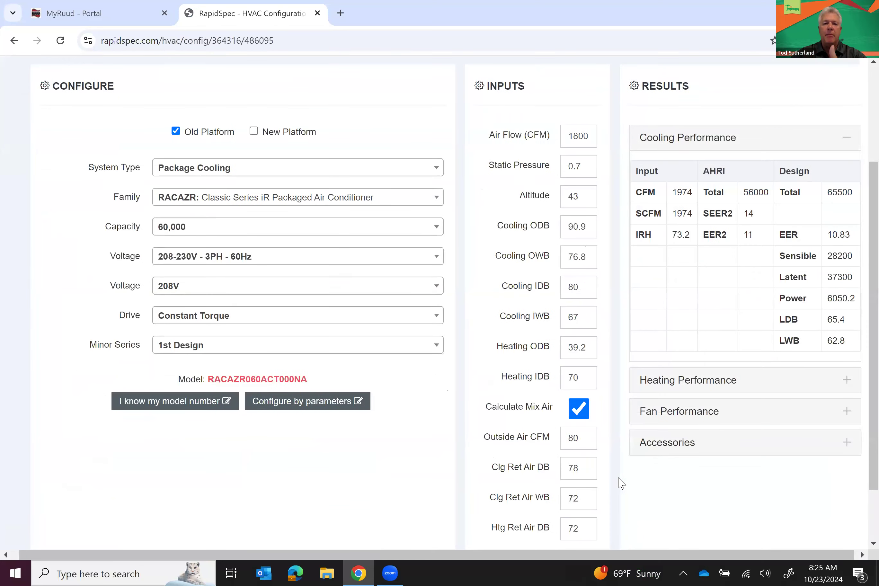
scroll(621, 483, "up", 1)
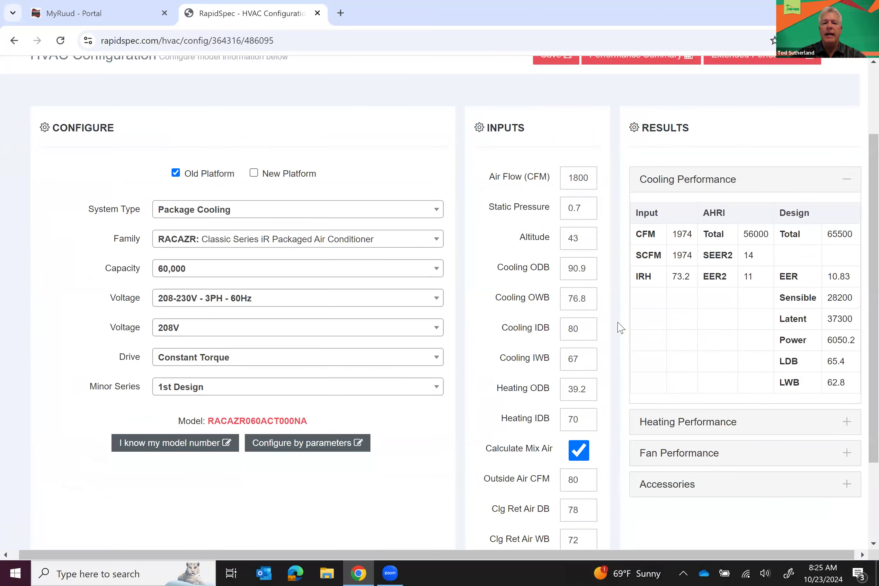
scroll(623, 331, "up", 1)
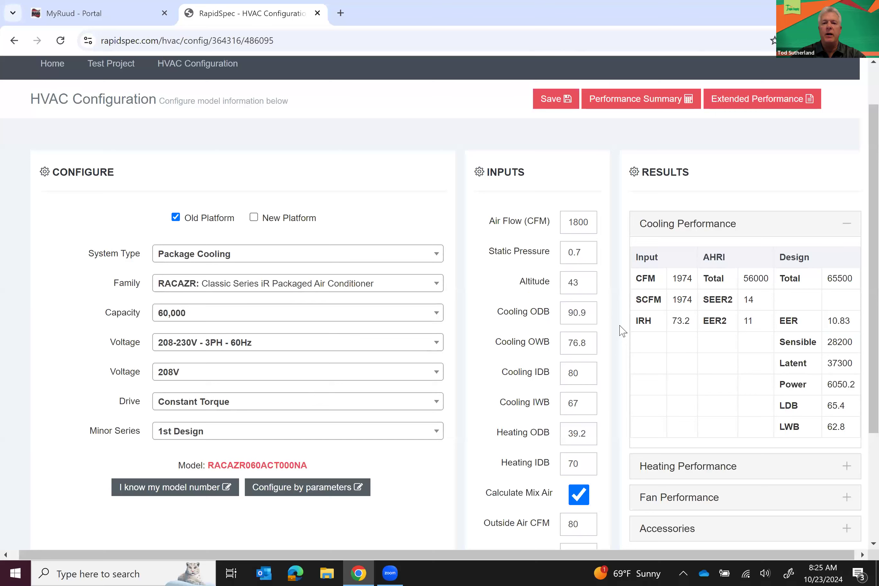
left_click(552, 104)
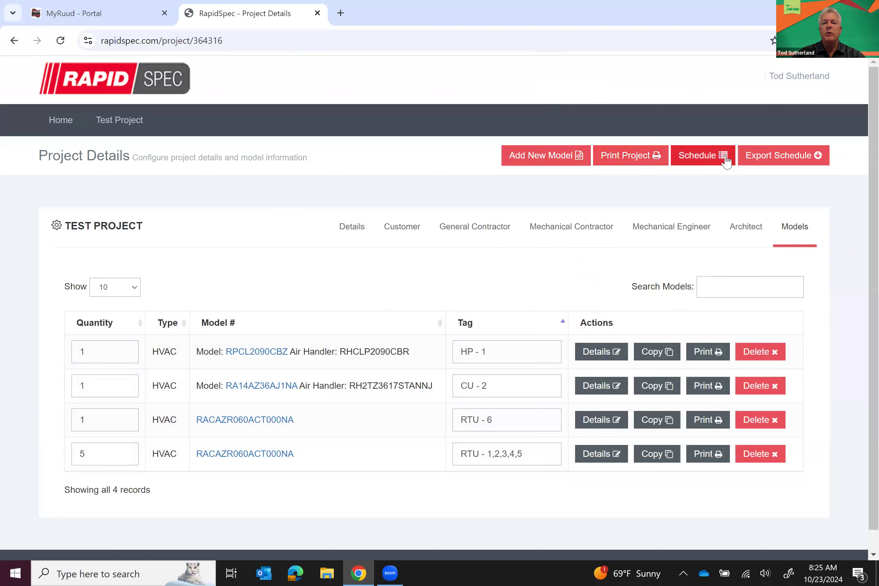
left_click(702, 158)
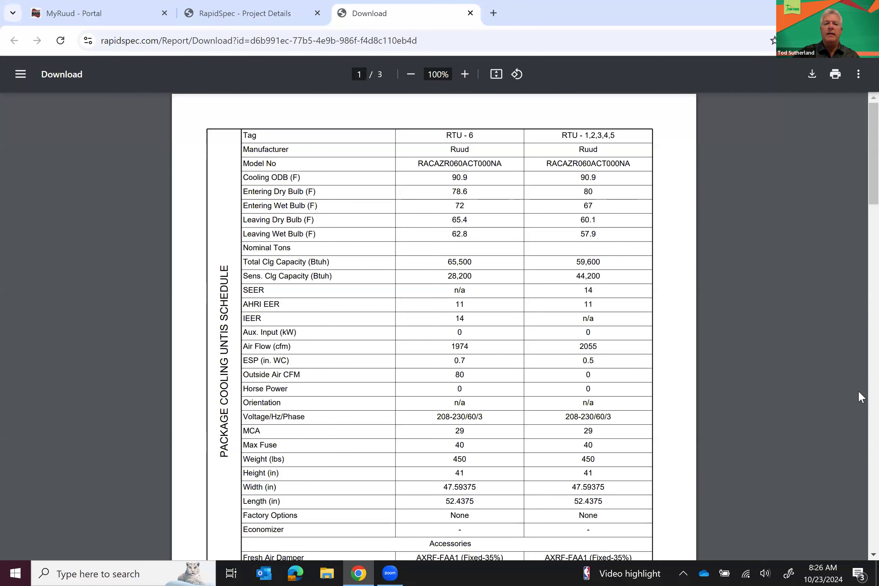
scroll(858, 390, "down", 10)
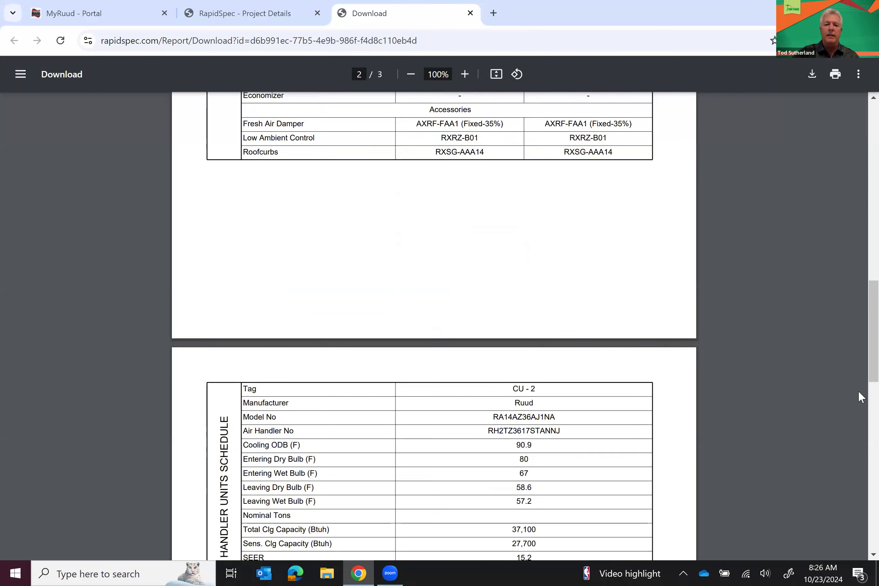
scroll(858, 393, "down", 10)
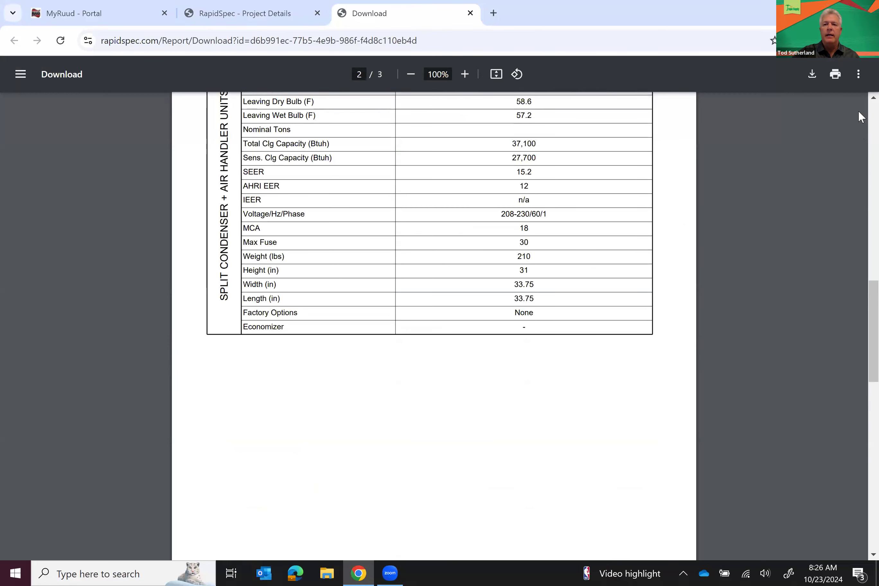
scroll(861, 104, "up", 4)
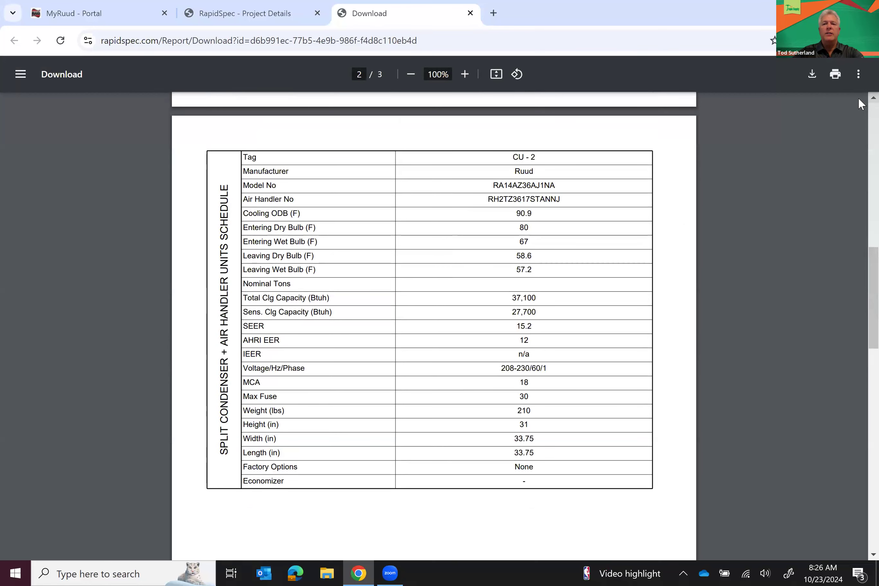
scroll(861, 104, "up", 5)
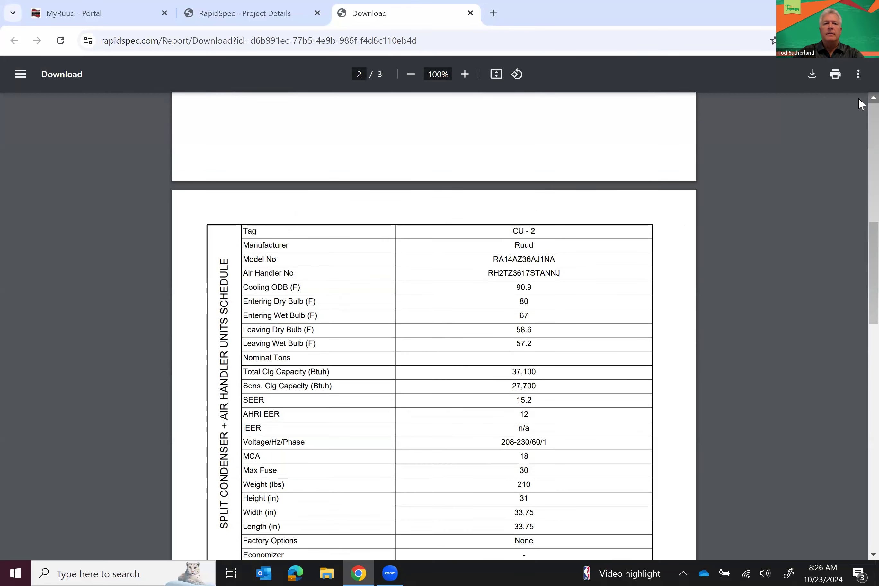
left_click(470, 13)
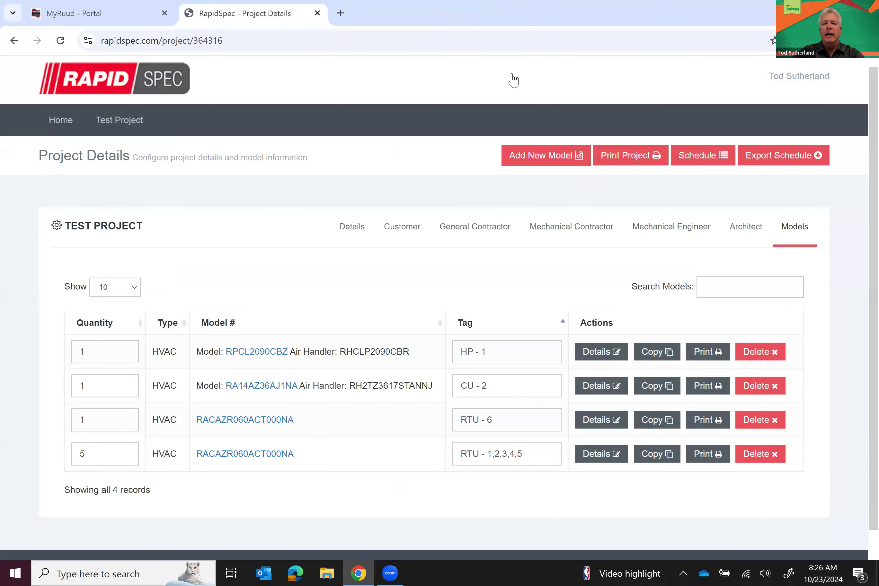
Export the project schedule and try opening it, dismissing the Protected View error
left_click(768, 165)
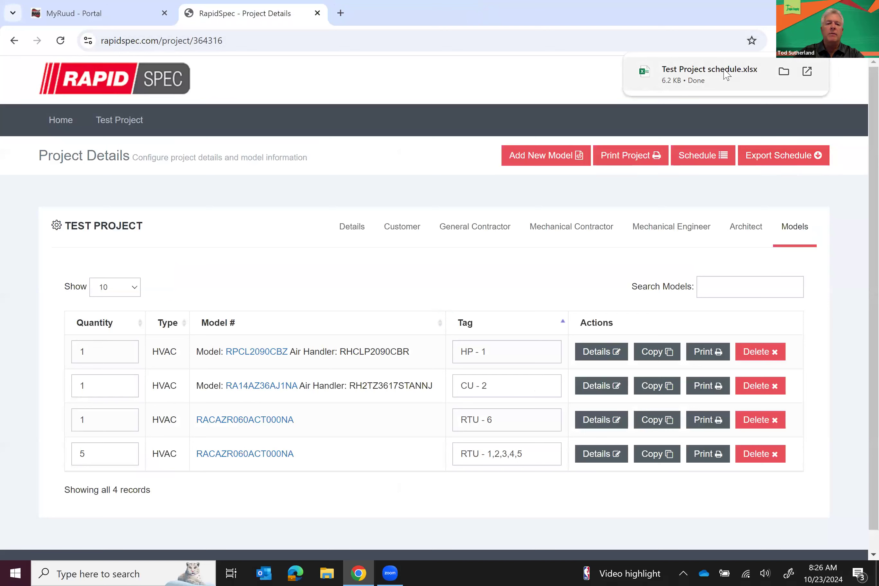
left_click(709, 72)
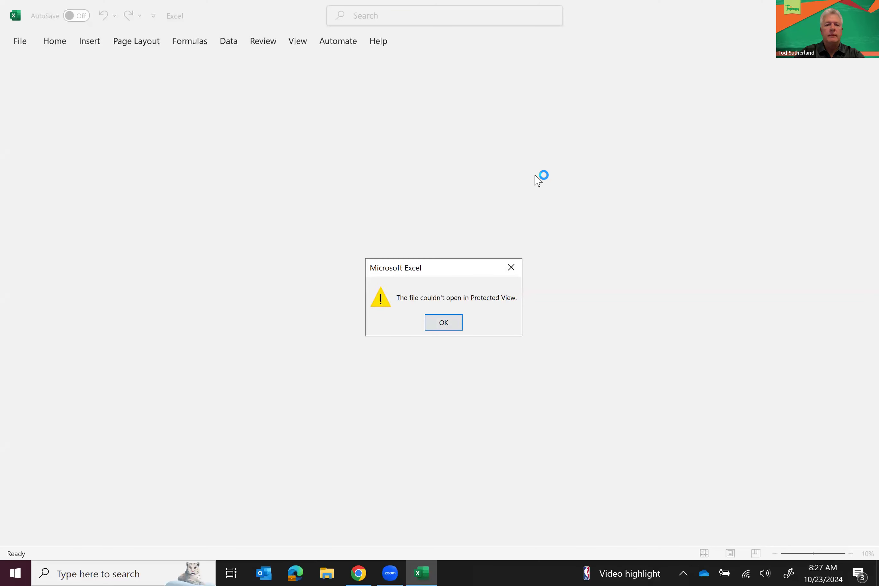
left_click(444, 323)
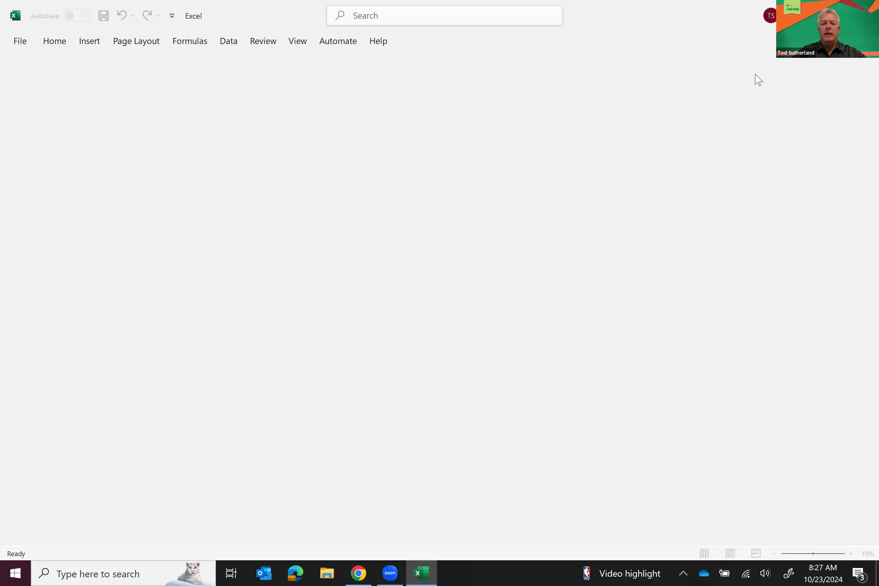
left_click(353, 572)
Re-export and open the schedule, browse its split condenser and heat pump sheets, then close Excel
left_click(754, 162)
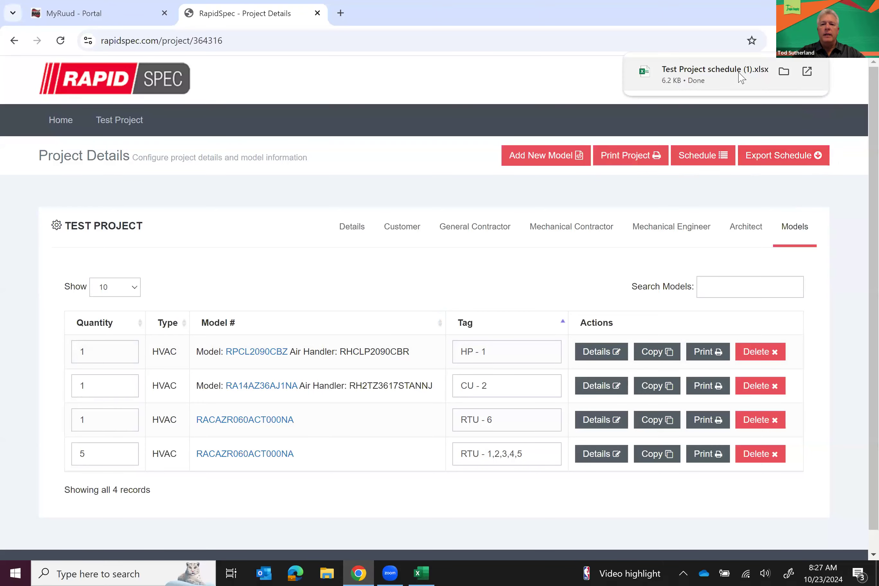
left_click(742, 78)
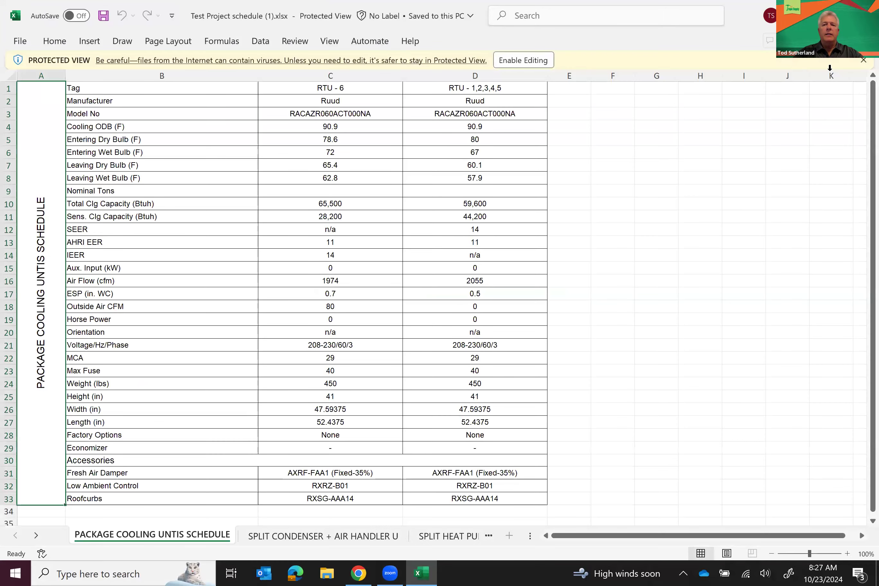
left_click(862, 61)
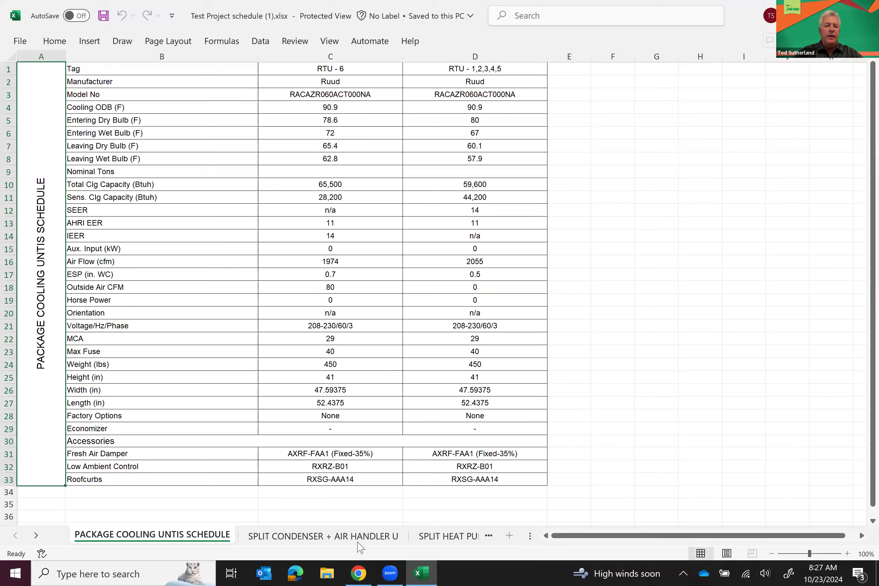
left_click(348, 538)
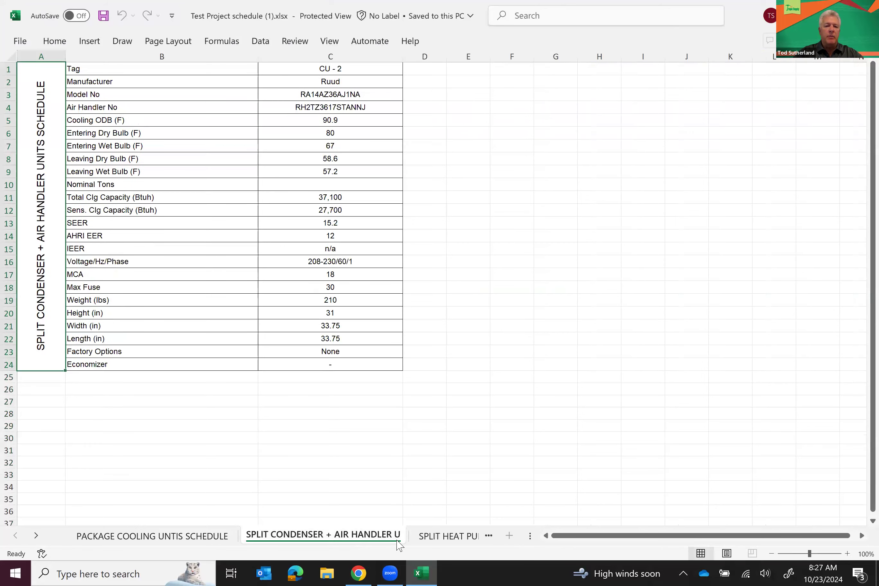
left_click(431, 539)
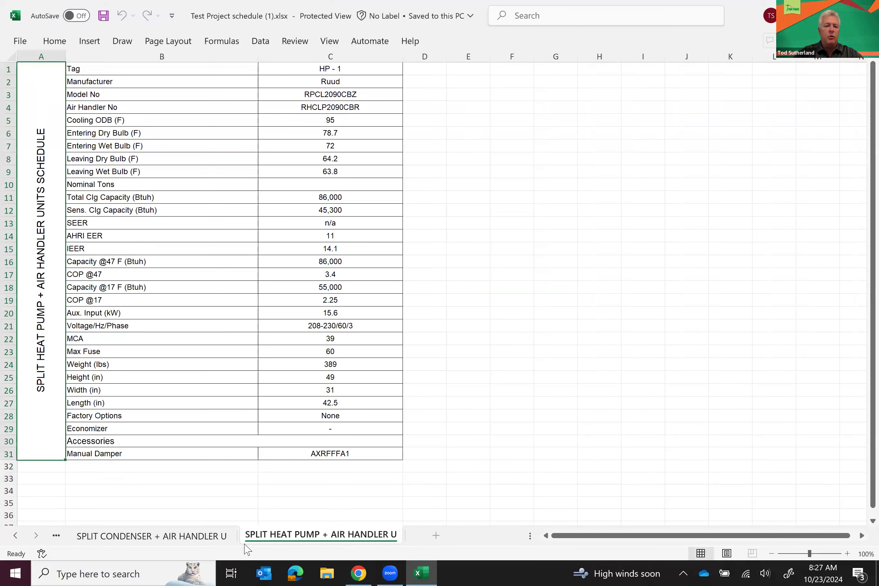
left_click(160, 539)
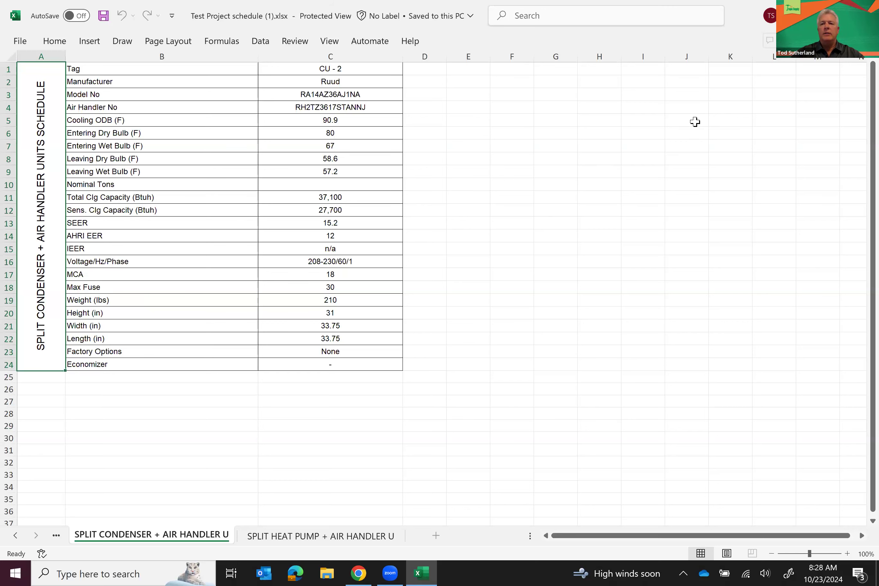
key("alt+F4")
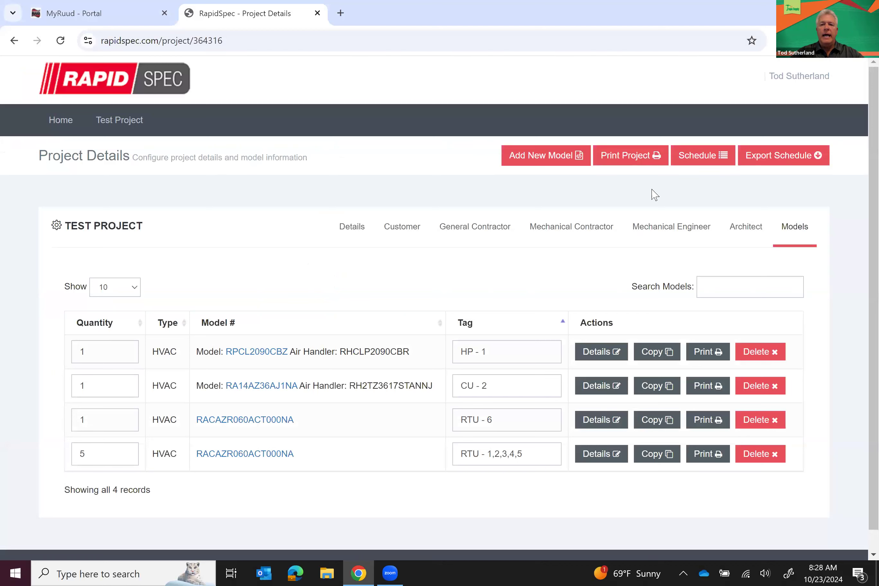
Generate the Test Project submittal PDF and scroll to page 2's Units, Accessories and Notes tables
left_click(629, 159)
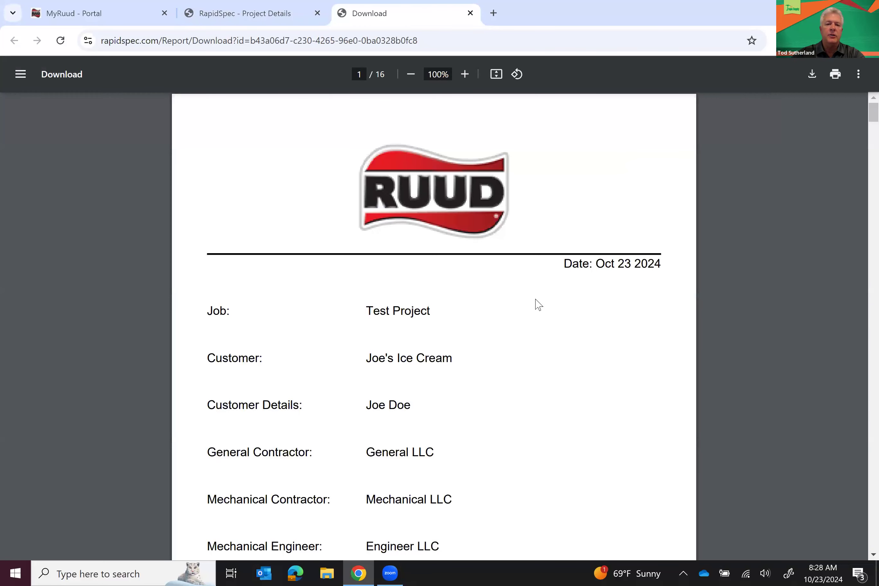
scroll(536, 310, "down", 2)
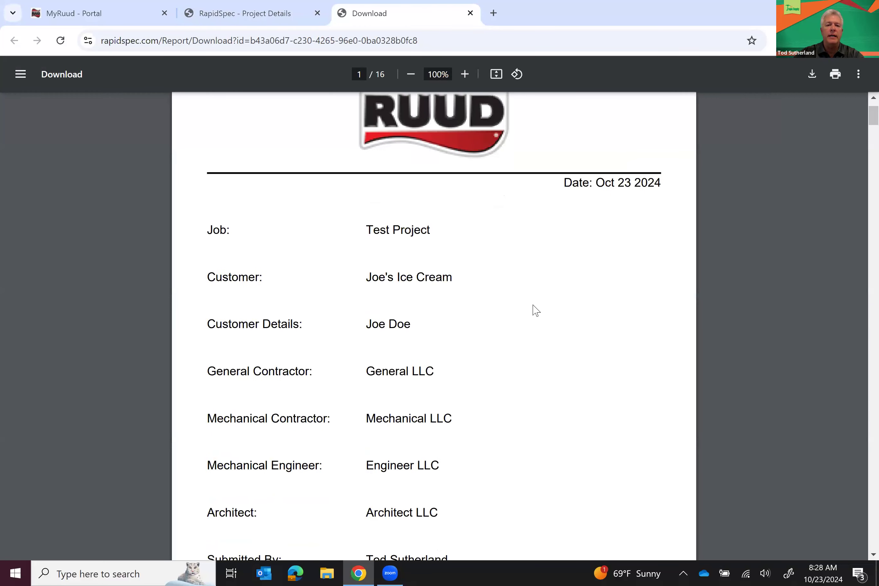
scroll(477, 291, "down", 2)
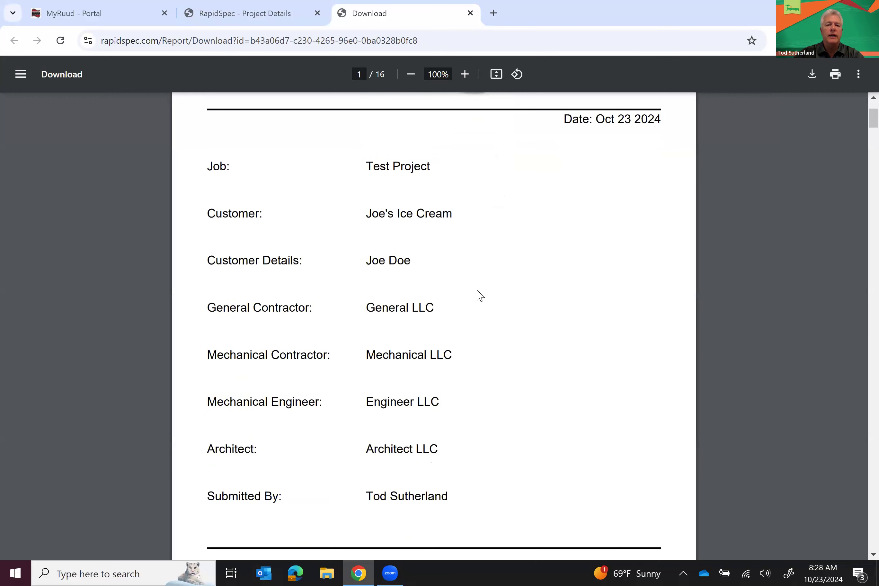
scroll(478, 291, "down", 1)
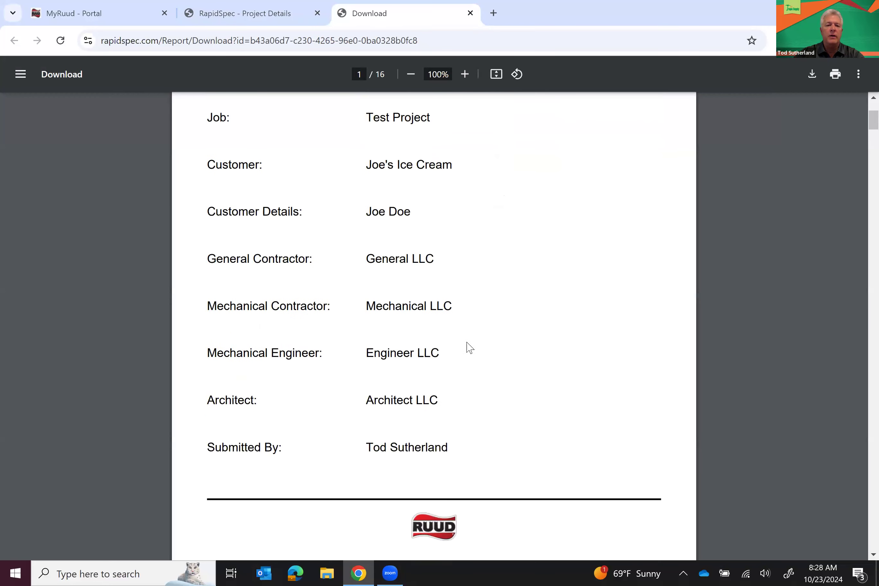
scroll(473, 391, "down", 3)
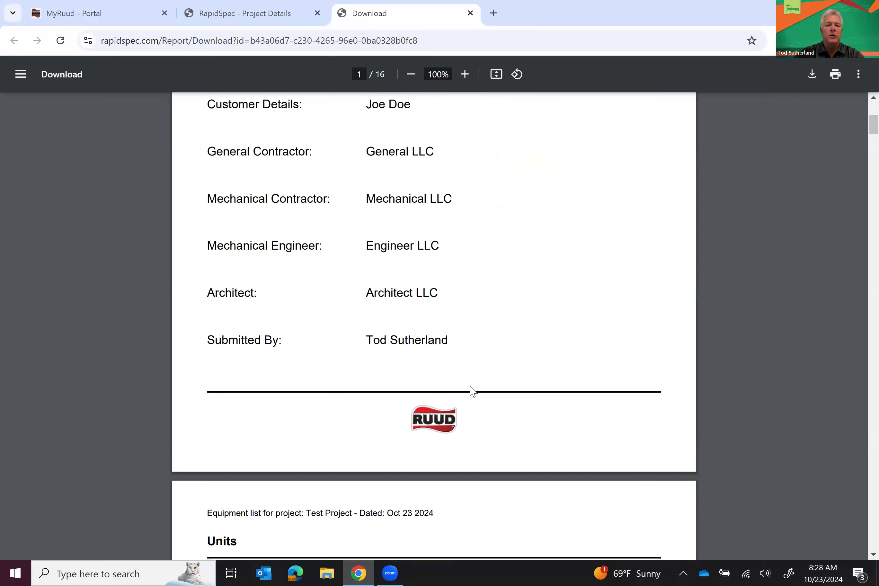
scroll(472, 391, "down", 8)
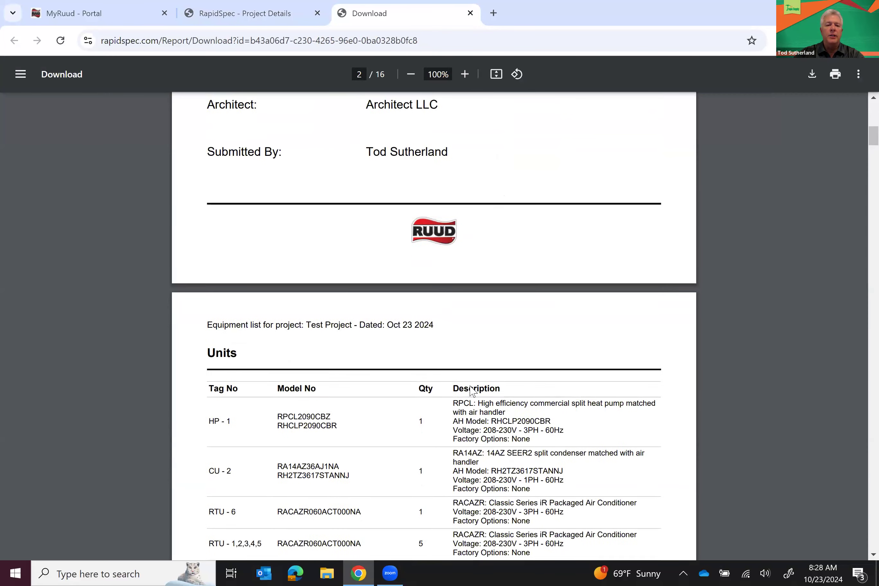
scroll(471, 391, "down", 2)
scroll(473, 391, "down", 2)
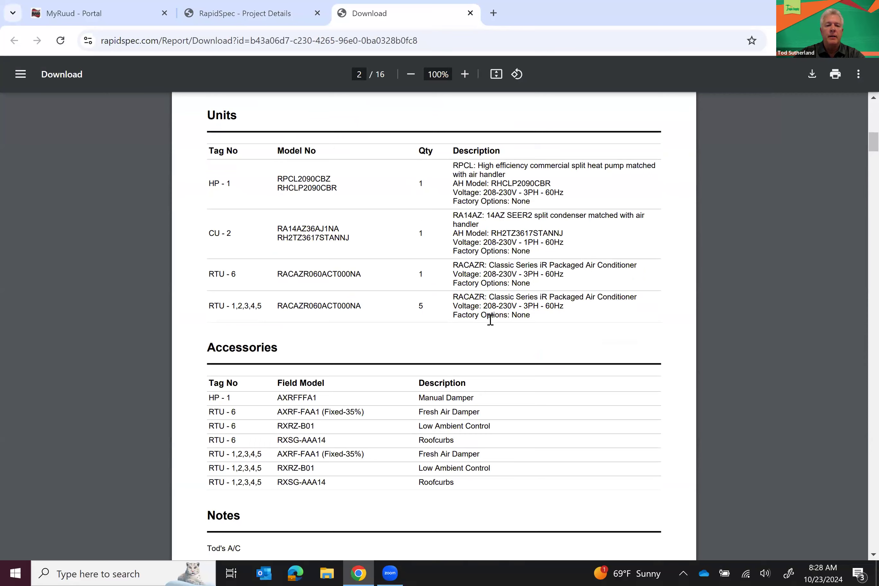
scroll(489, 320, "down", 3)
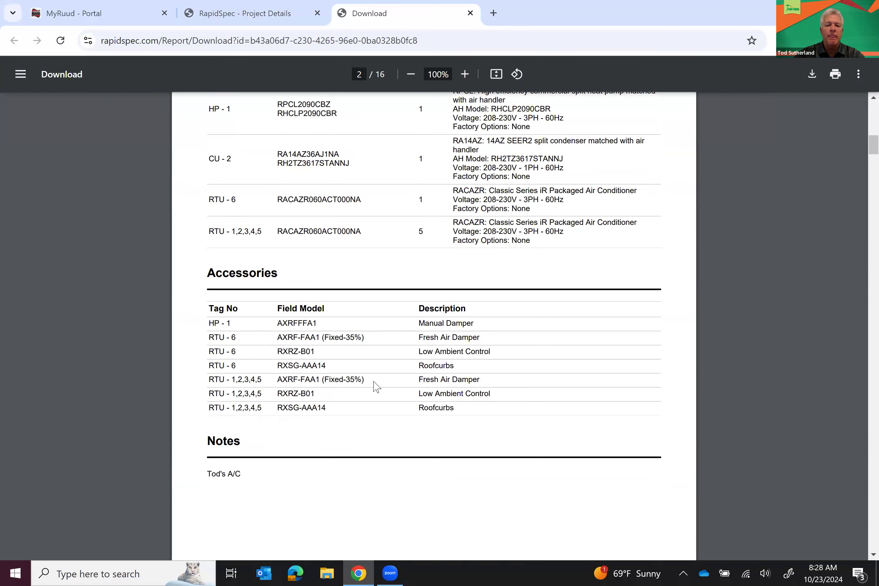
scroll(375, 385, "down", 6)
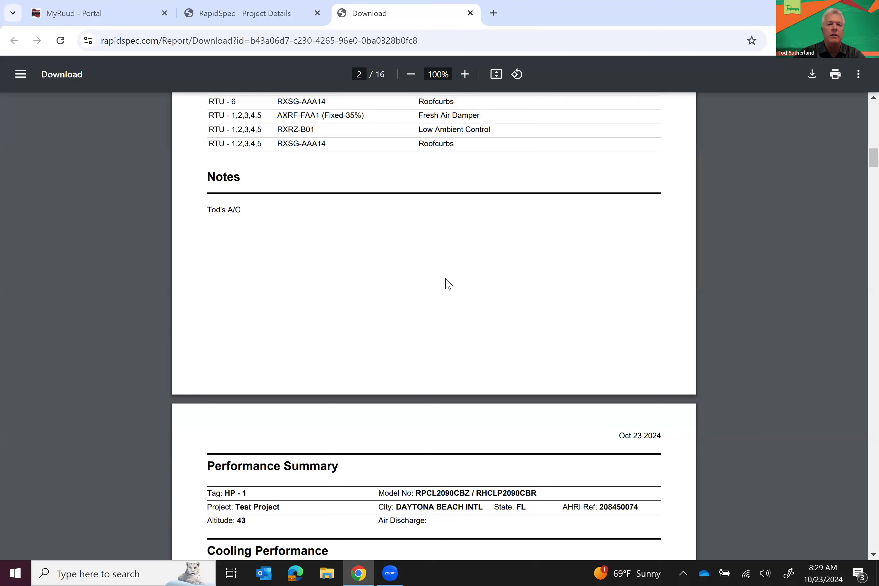
Scroll the report through pages 3–16 to the RXSG-AAA14 and RXSG-AAA24 roof curb drawings
scroll(448, 284, "down", 5)
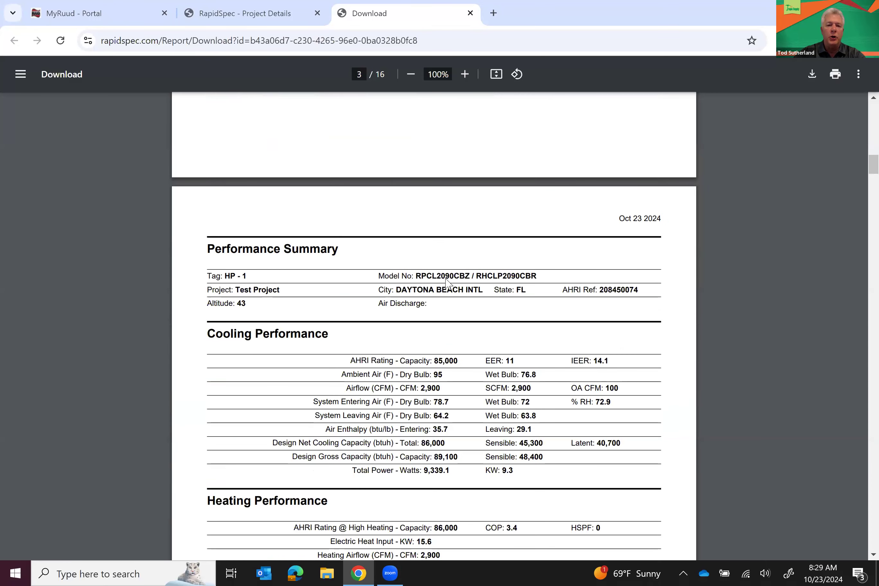
scroll(447, 281, "down", 2)
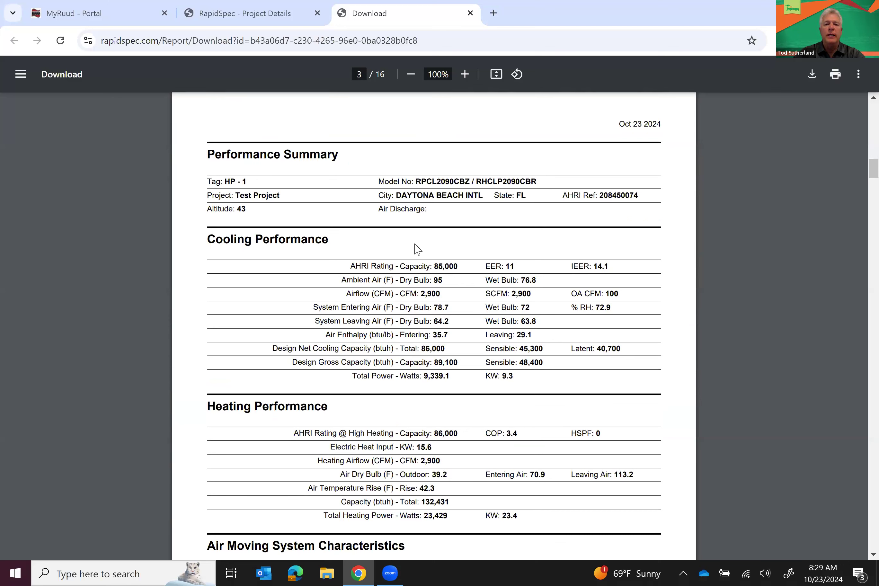
scroll(508, 242, "down", 2)
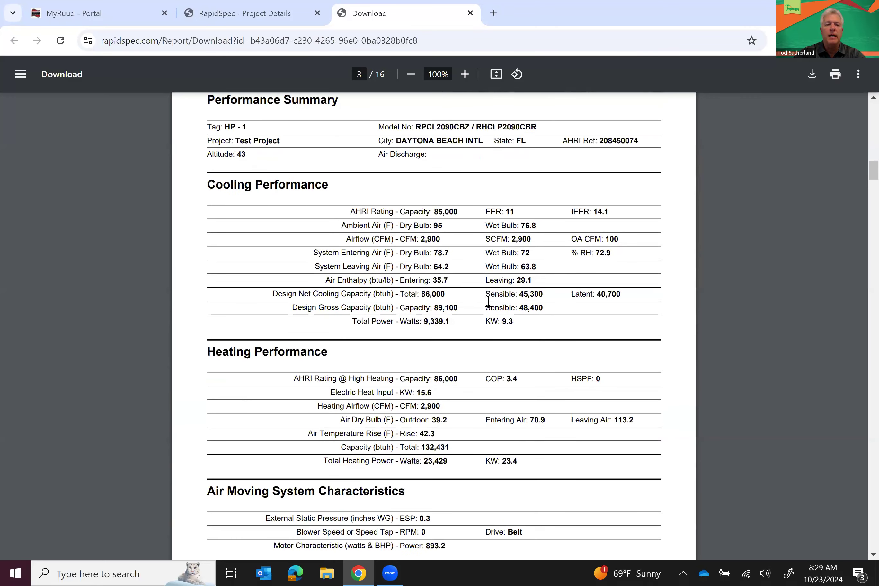
scroll(488, 302, "down", 4)
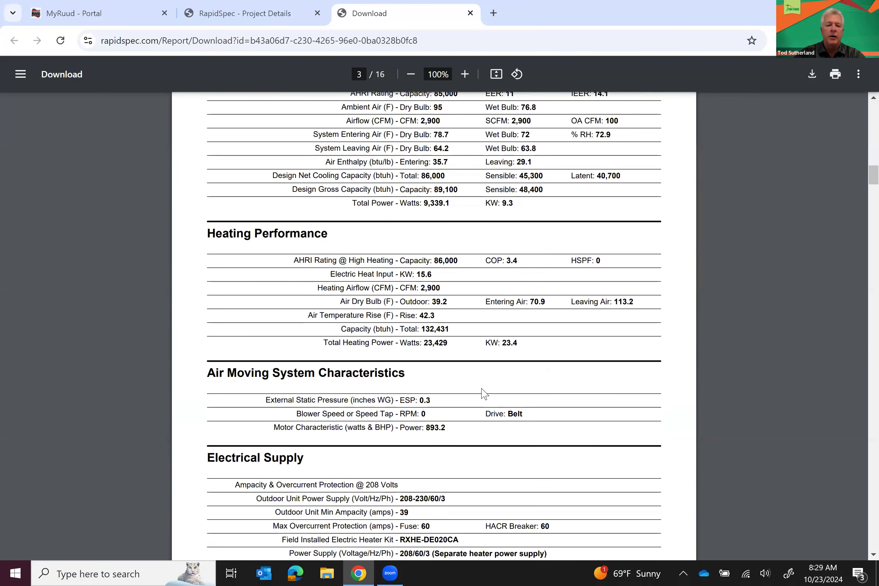
scroll(484, 393, "down", 5)
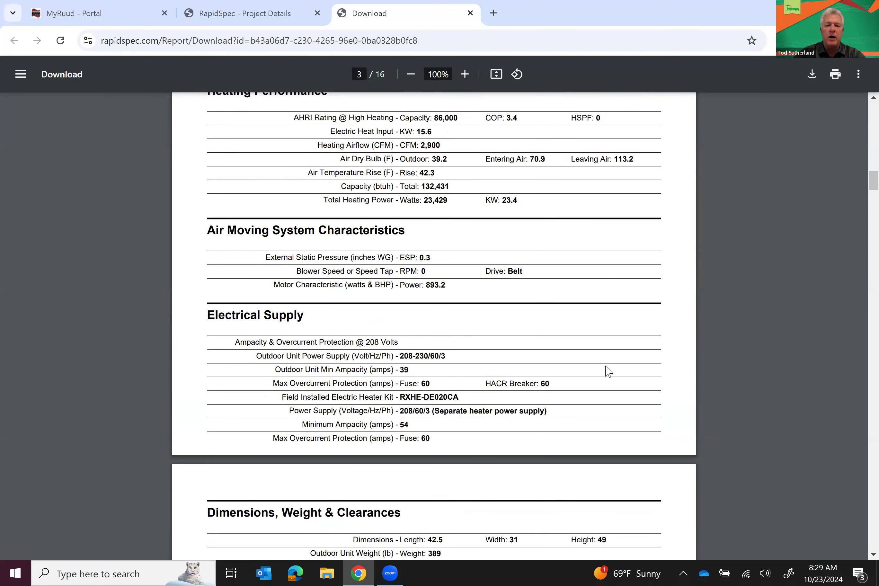
scroll(608, 372, "down", 2)
scroll(608, 372, "down", 12)
scroll(608, 371, "down", 9)
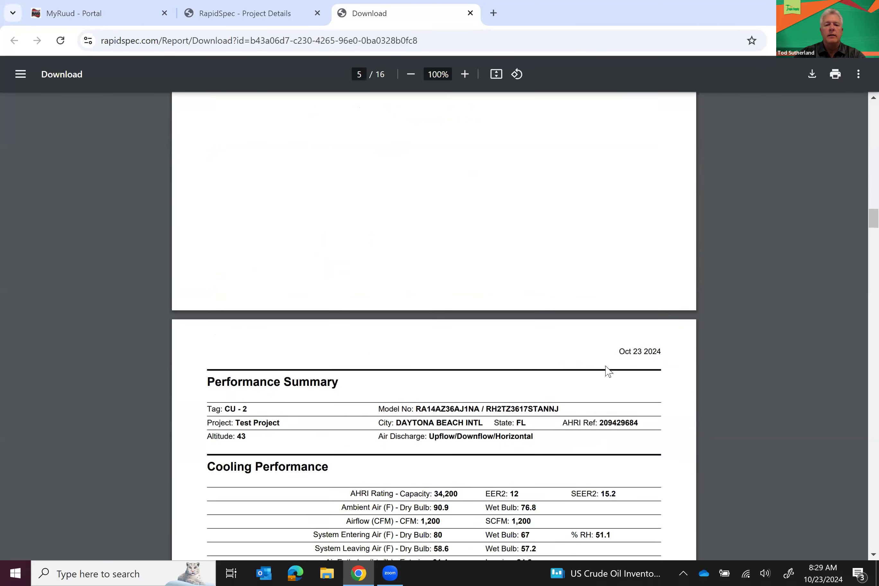
scroll(608, 372, "down", 4)
scroll(608, 372, "down", 5)
scroll(608, 372, "down", 14)
scroll(608, 372, "down", 18)
scroll(608, 371, "down", 3)
scroll(608, 372, "down", 12)
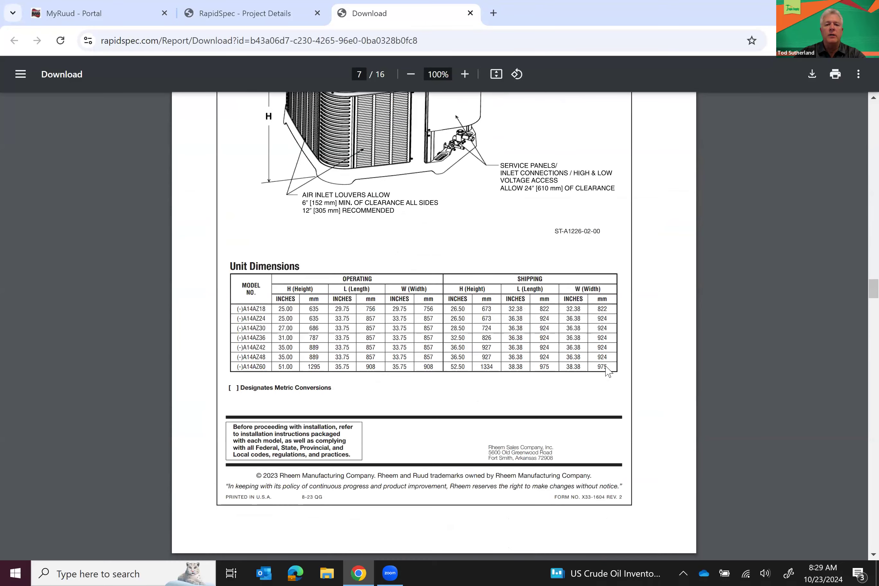
scroll(608, 372, "down", 20)
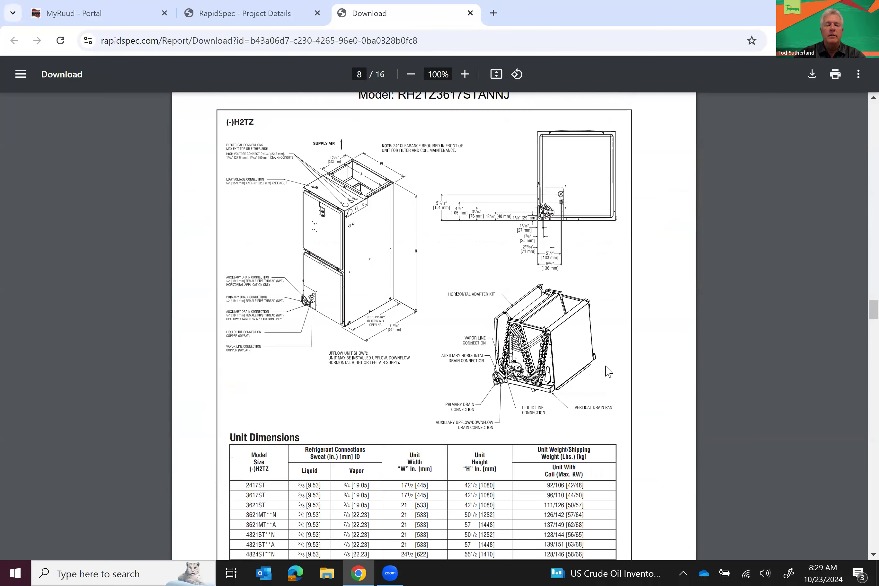
scroll(608, 372, "down", 1)
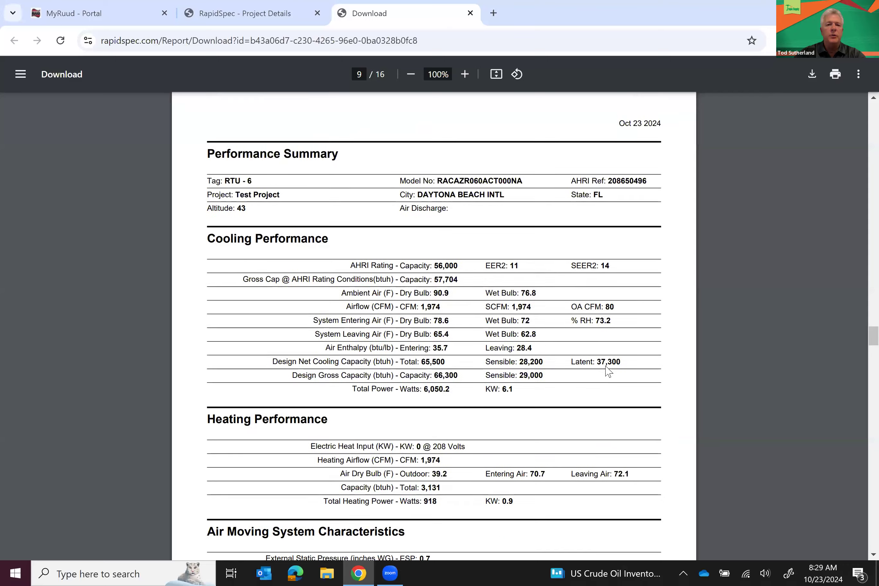
scroll(609, 311, "down", 7)
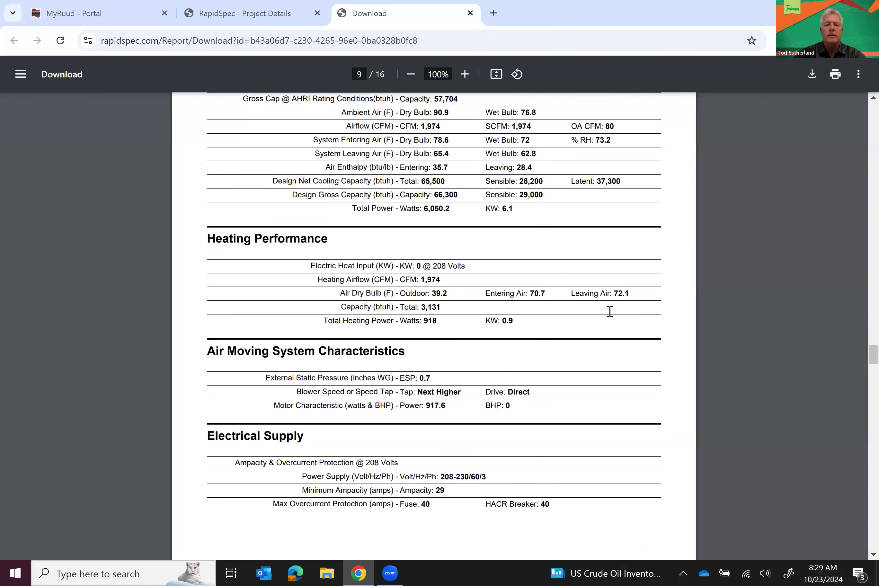
scroll(609, 312, "down", 5)
scroll(610, 312, "down", 14)
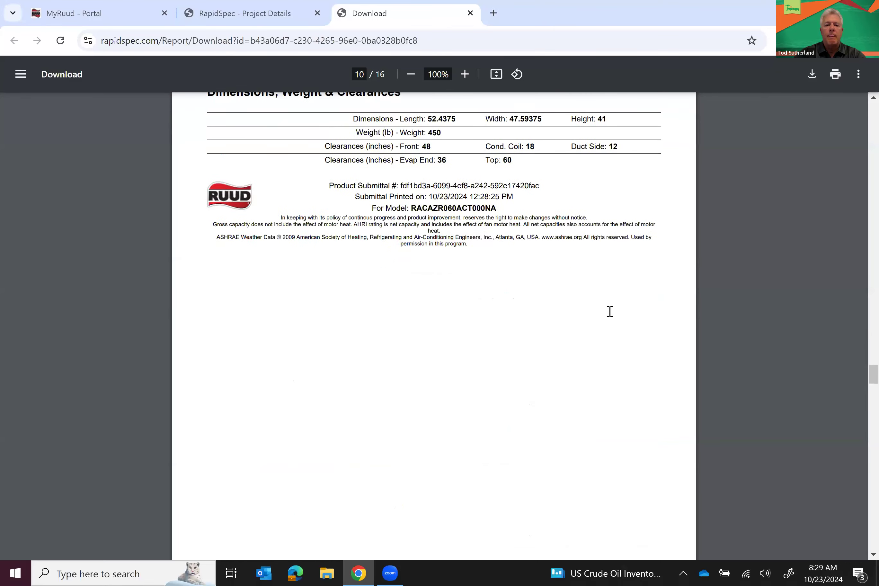
scroll(610, 311, "down", 5)
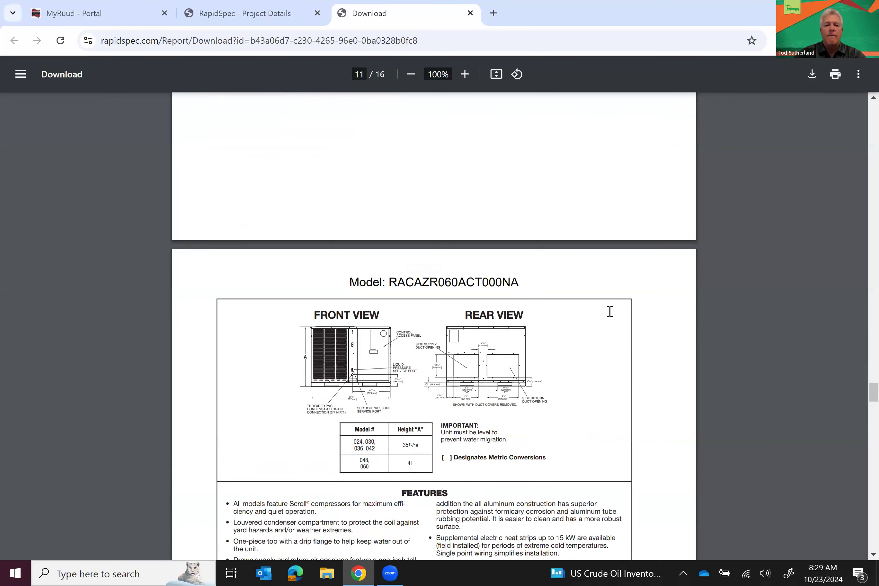
scroll(610, 312, "down", 15)
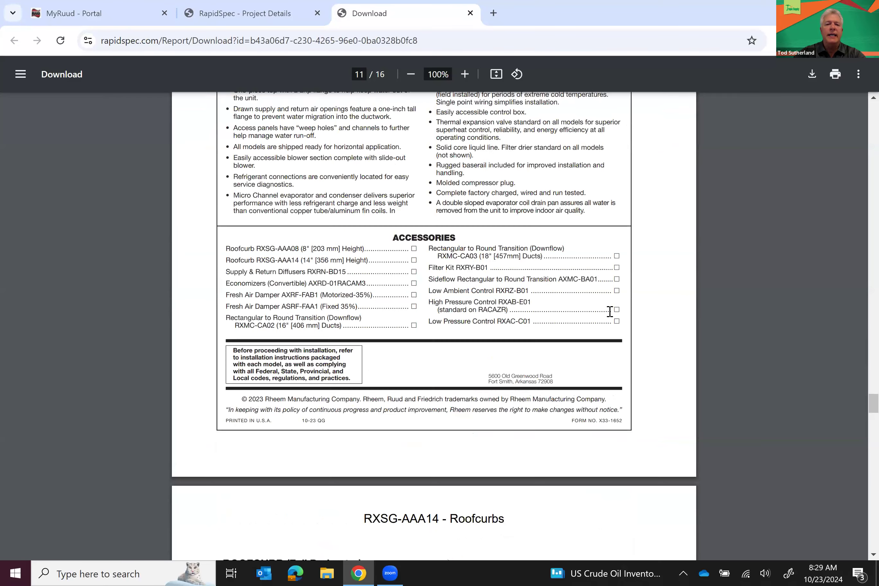
scroll(610, 311, "down", 15)
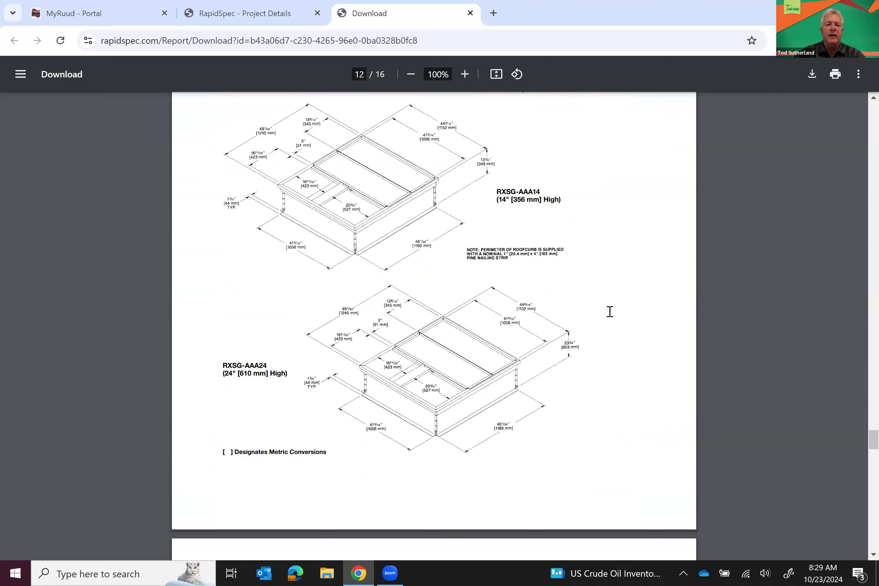
scroll(610, 311, "down", 15)
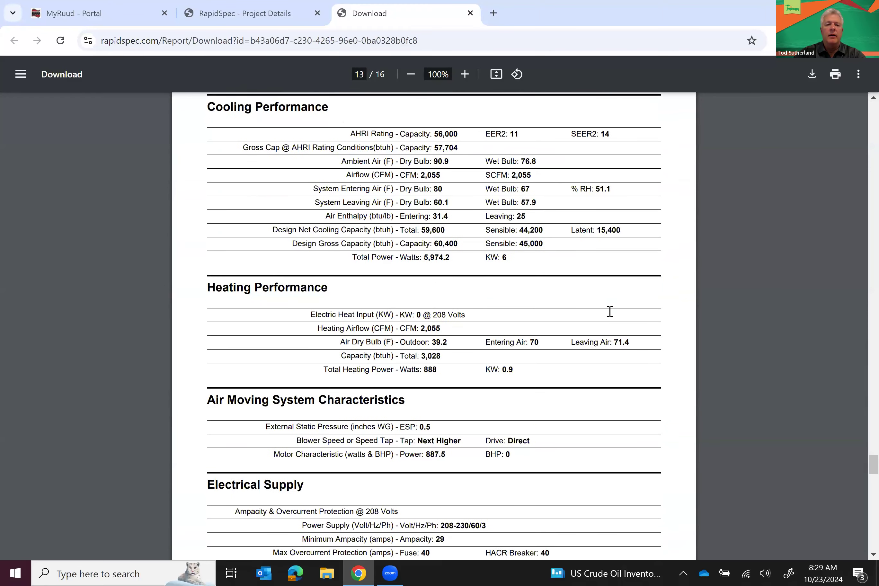
scroll(610, 312, "down", 15)
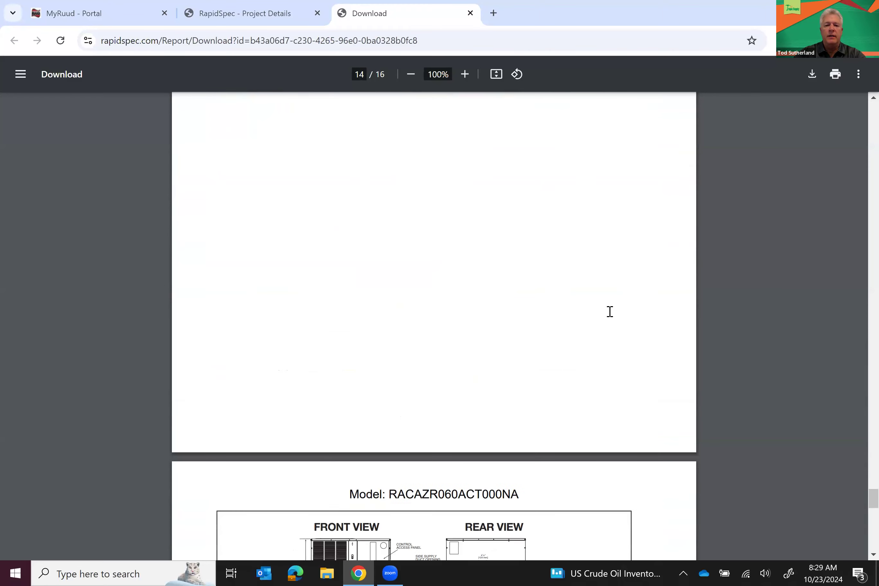
scroll(609, 311, "down", 15)
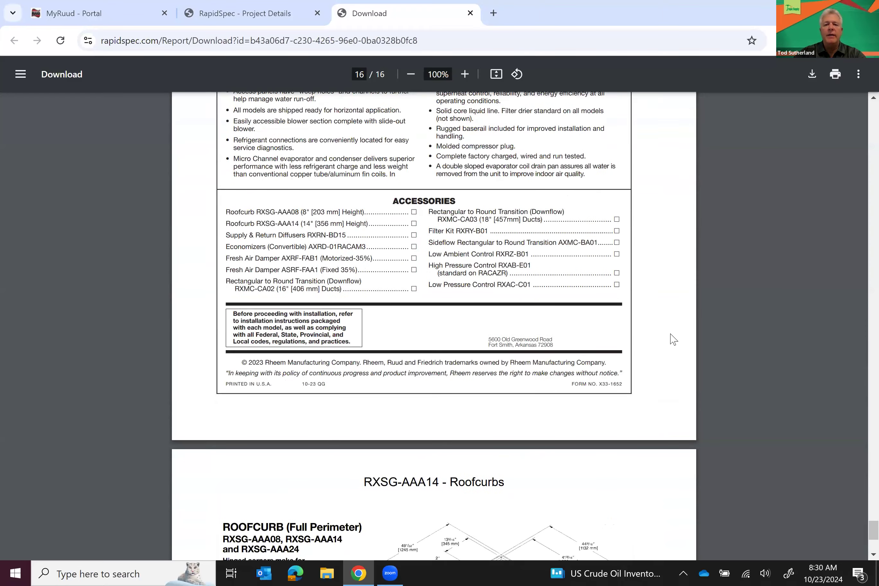
scroll(673, 339, "down", 15)
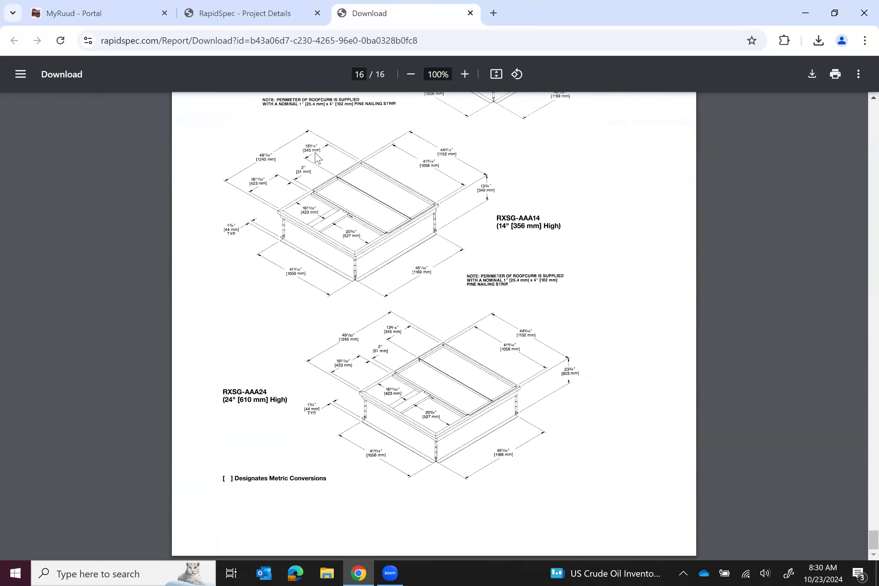
Close the report, go to All Projects, and reconfirm Test Project's status as Active
left_click(470, 13)
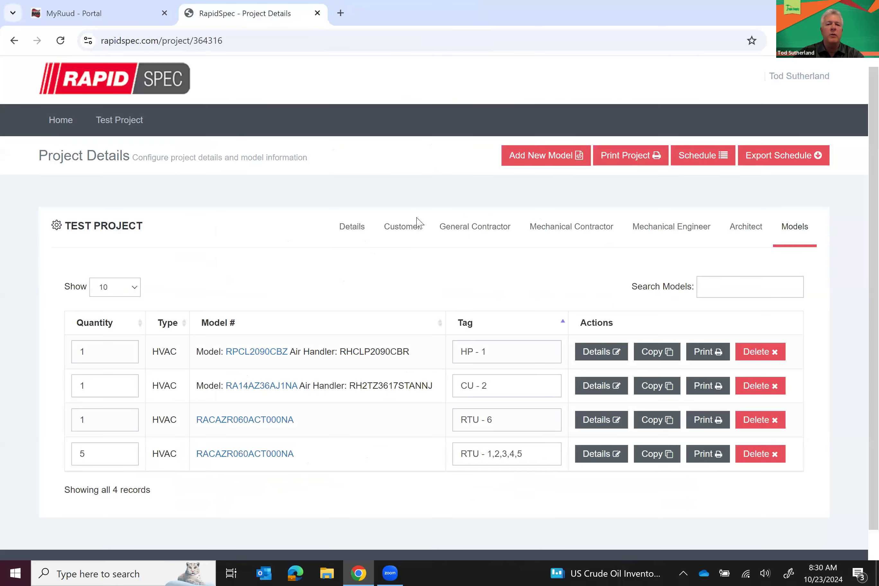
left_click(62, 130)
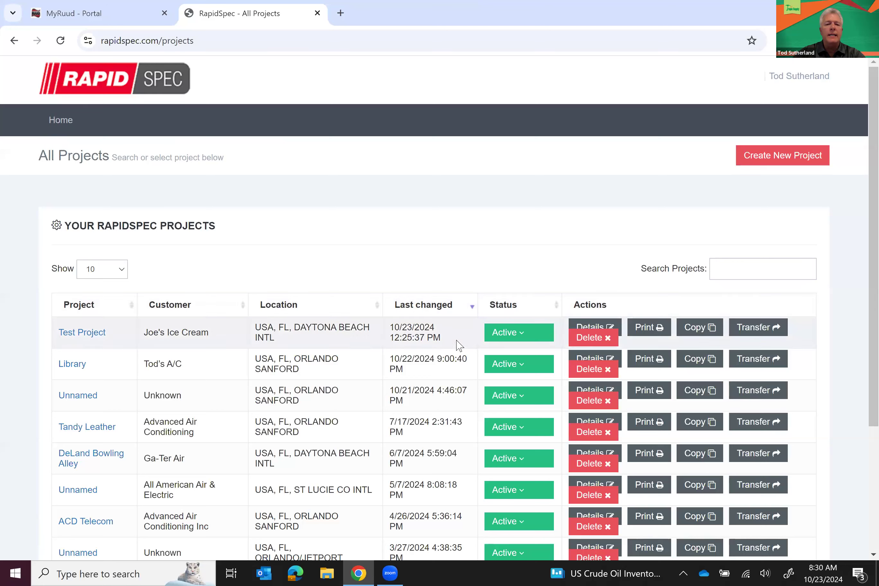
left_click(521, 338)
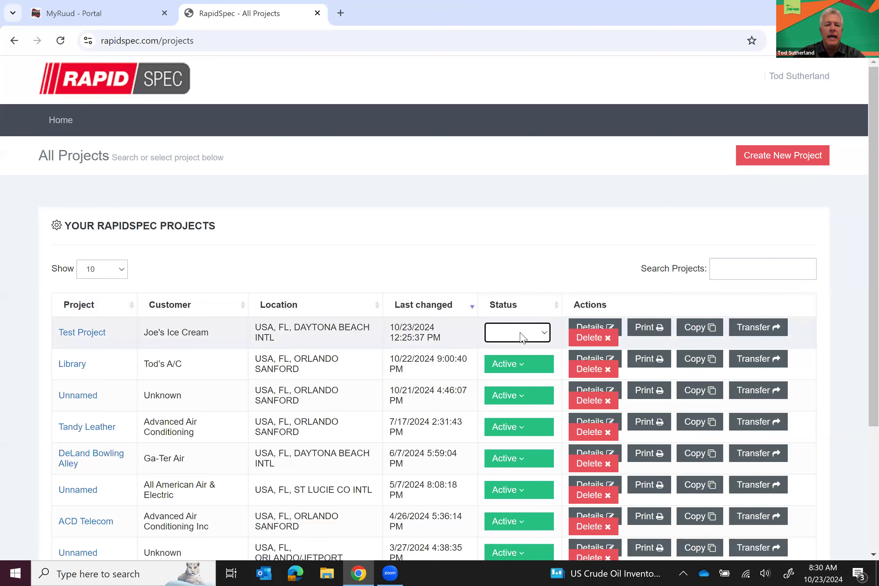
left_click(544, 334)
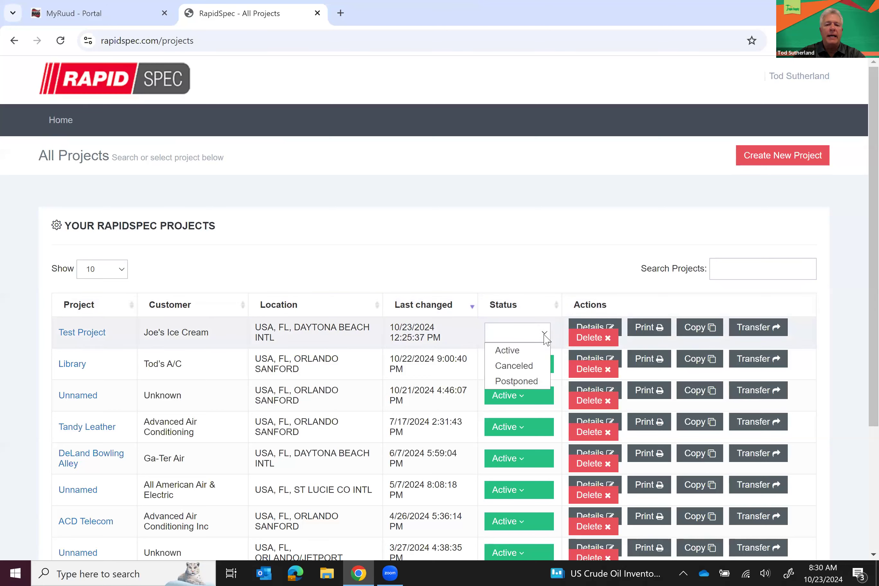
left_click(514, 354)
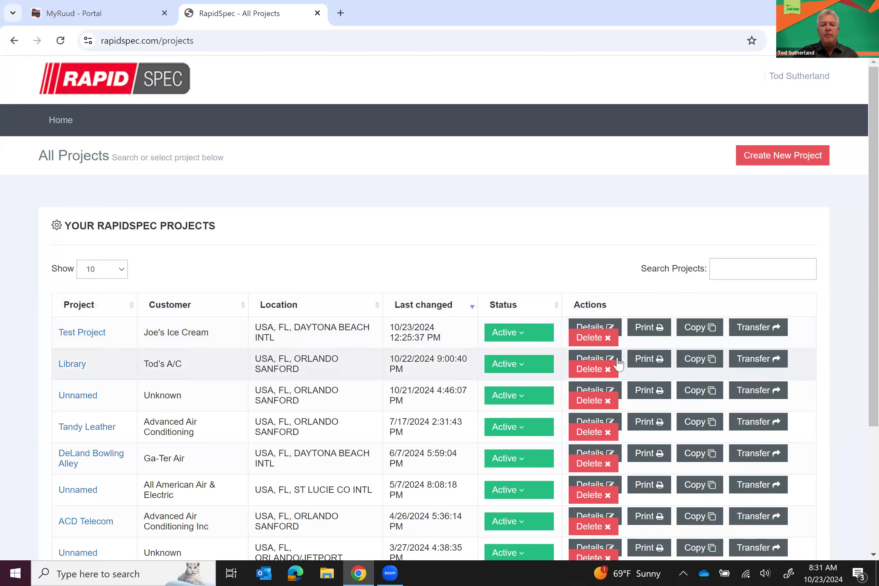
left_click(755, 362)
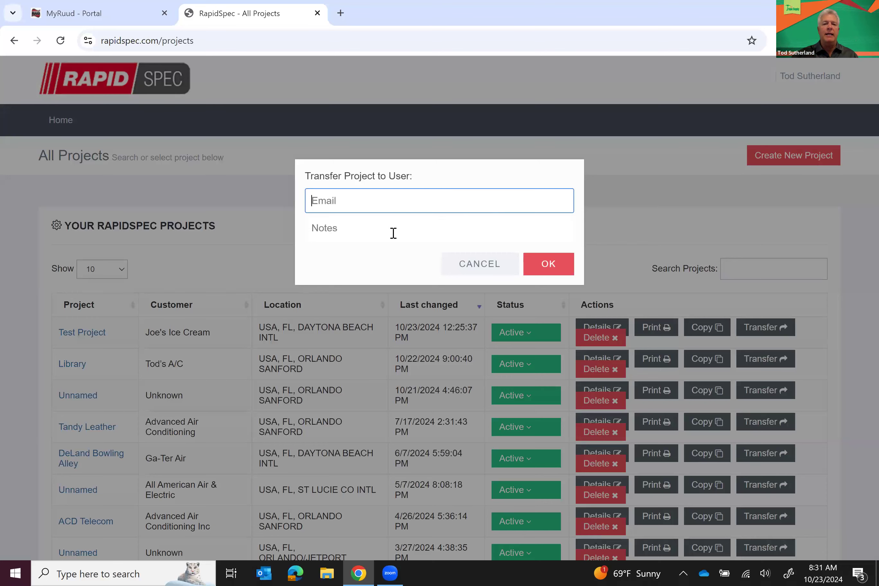
left_click(468, 265)
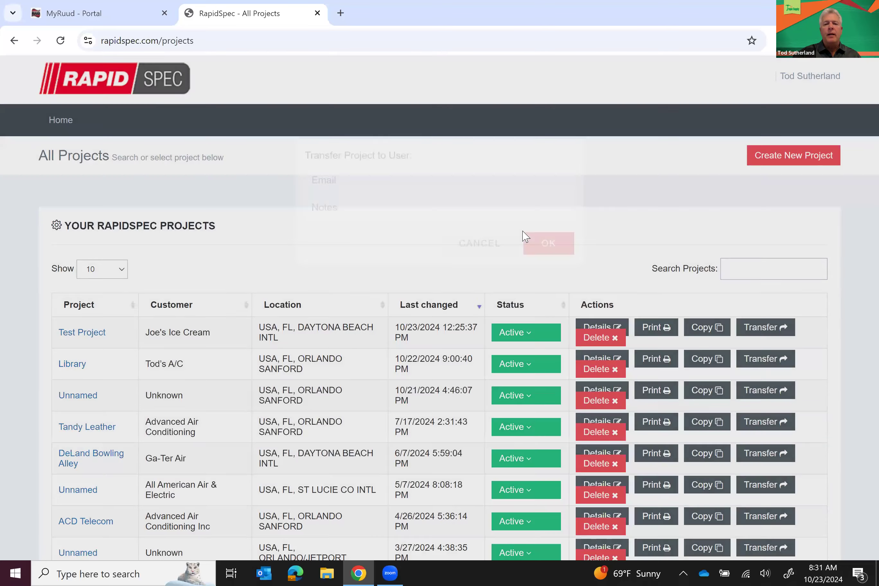
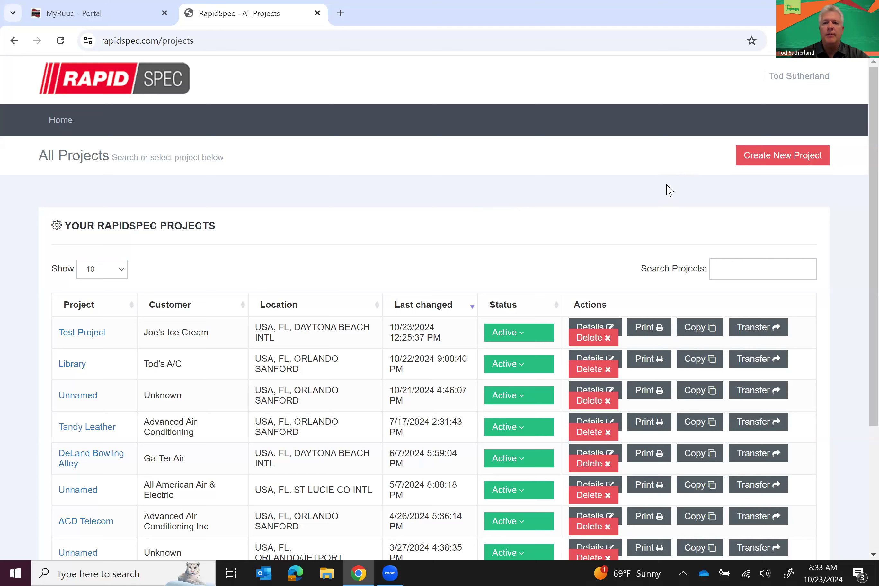
Create a new project and add an HVAC Equipment model to it
left_click(774, 162)
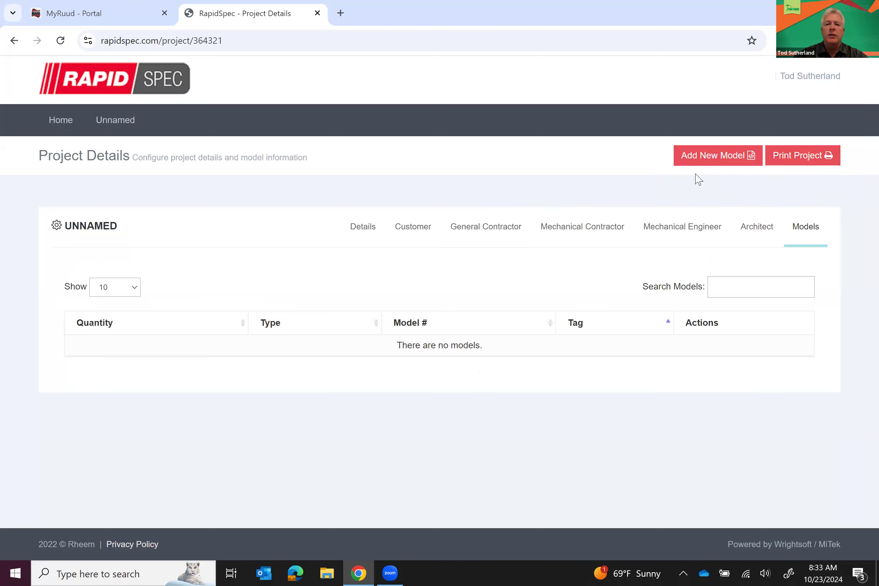
left_click(706, 165)
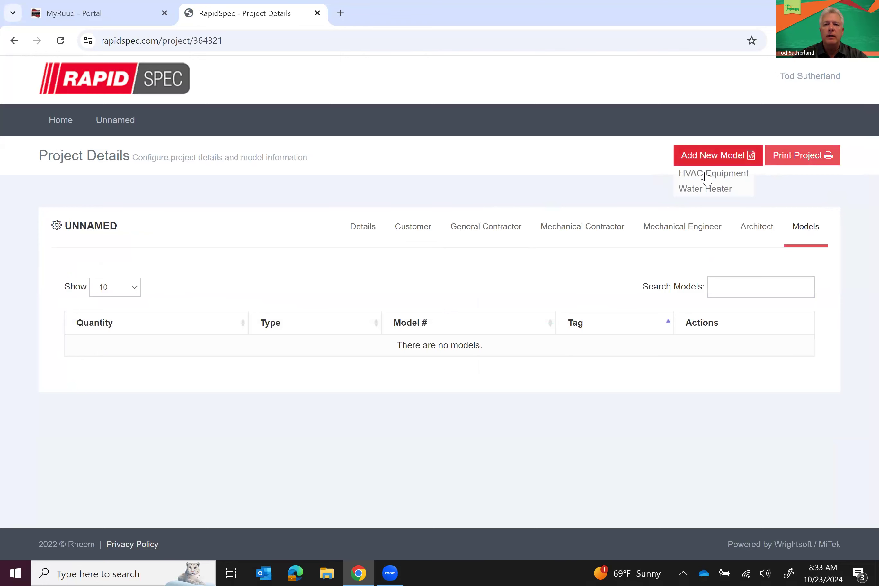
left_click(708, 175)
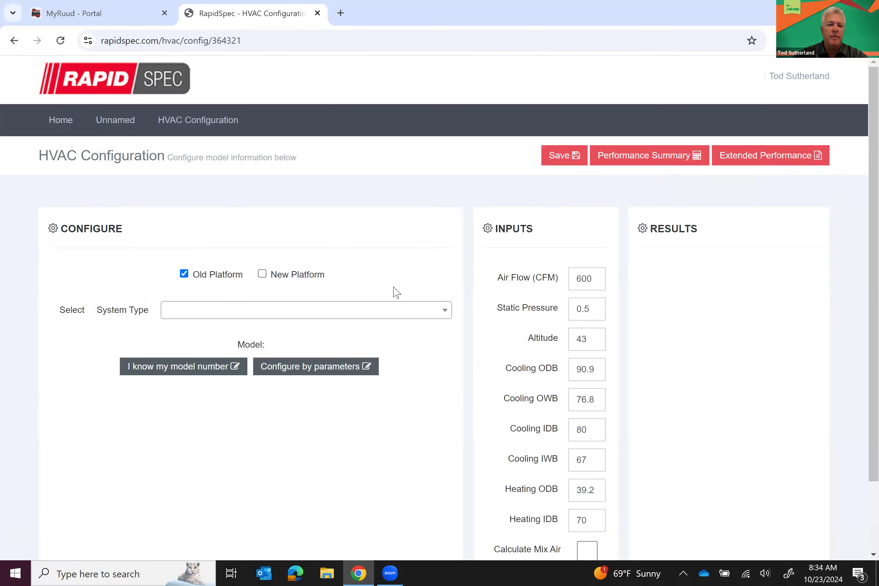
Include both Old and New Platform models and set system type to Split Heat Pump matched w/ Air Handler
left_click(263, 274)
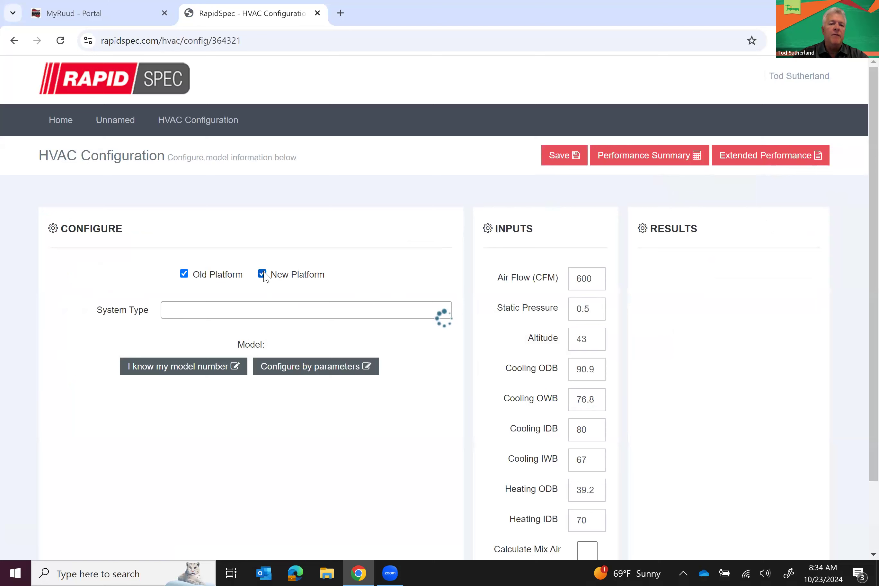
left_click(184, 274)
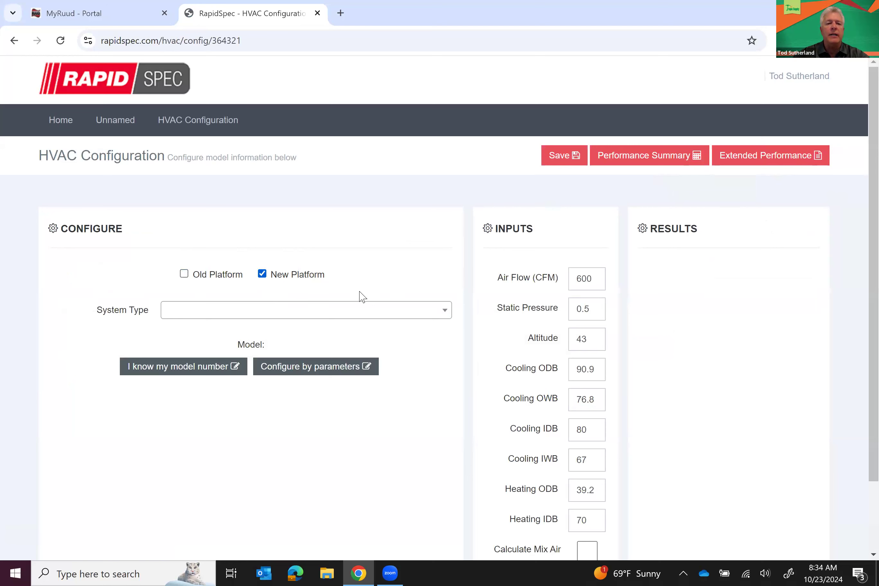
left_click(372, 314)
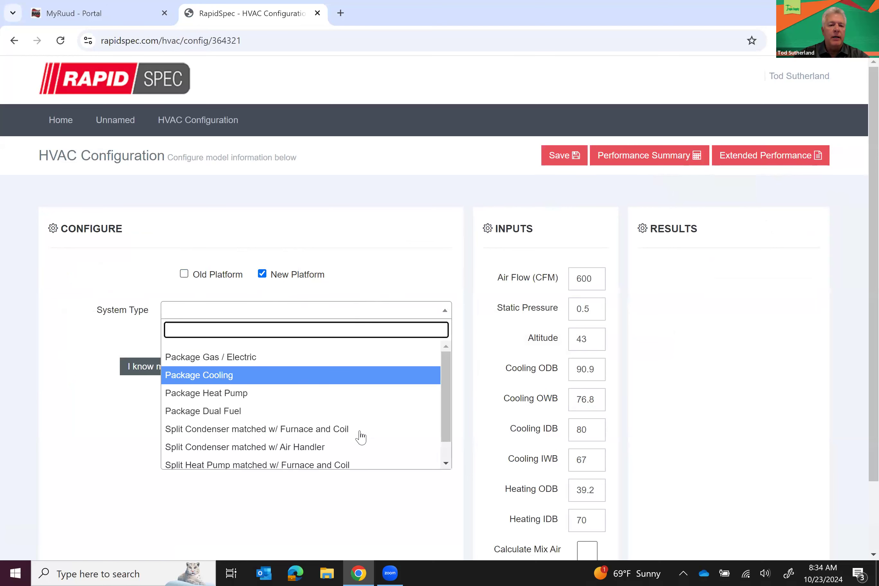
scroll(320, 465, "down", 1)
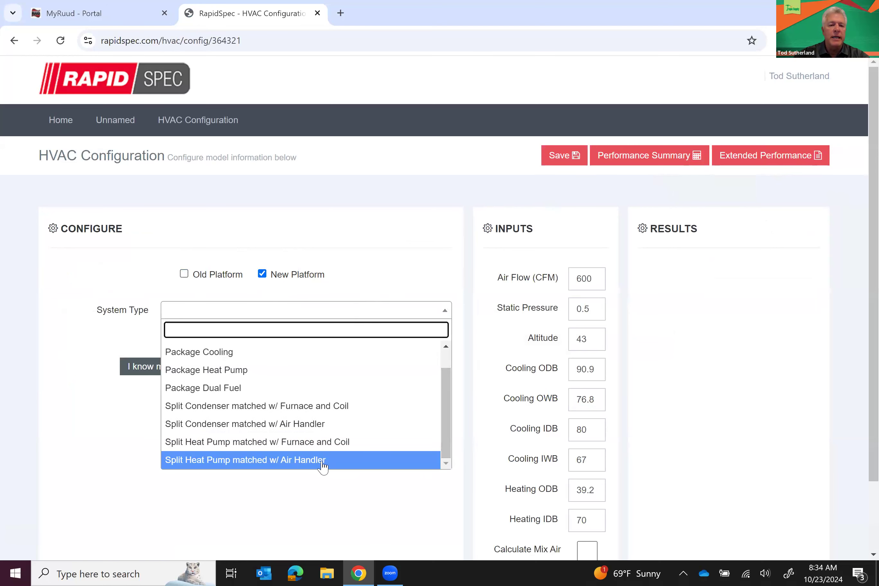
left_click(318, 463)
left_click(314, 344)
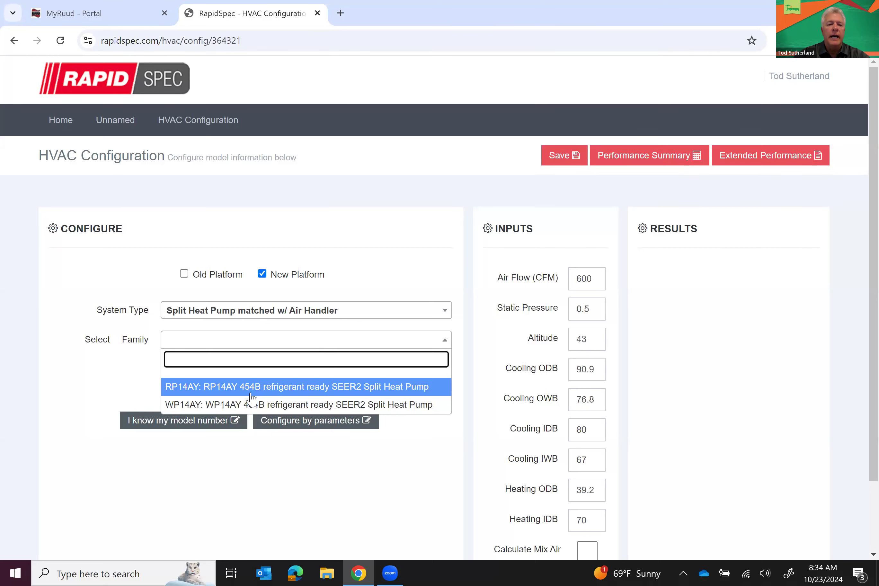
left_click(183, 274)
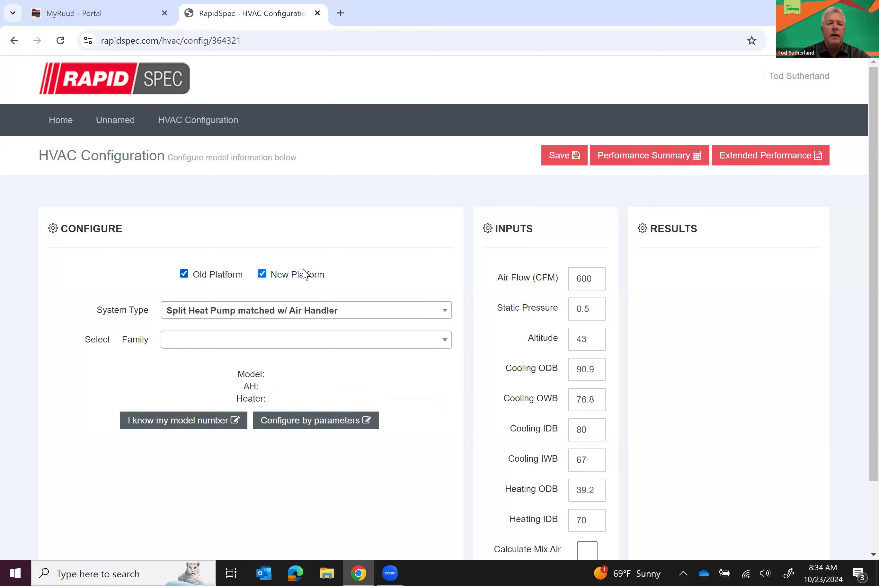
left_click(448, 311)
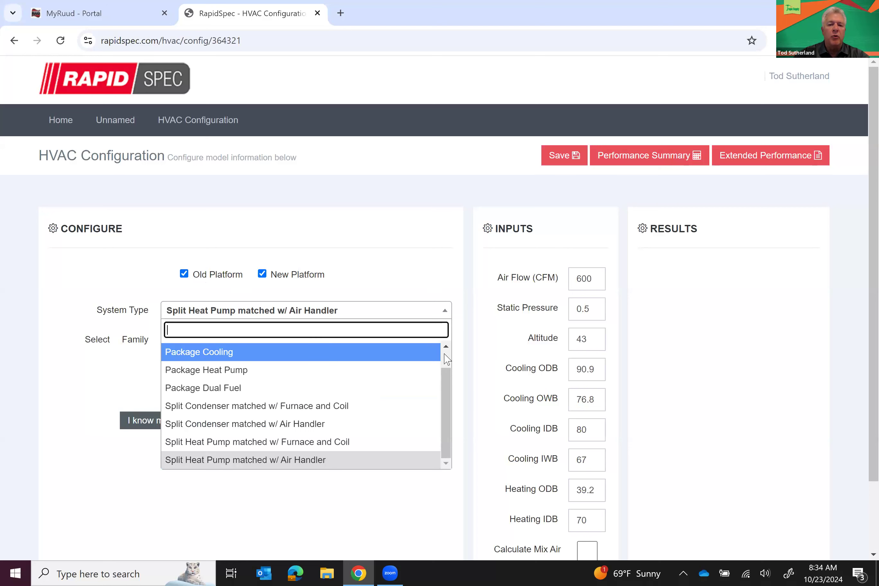
scroll(401, 357, "up", 1)
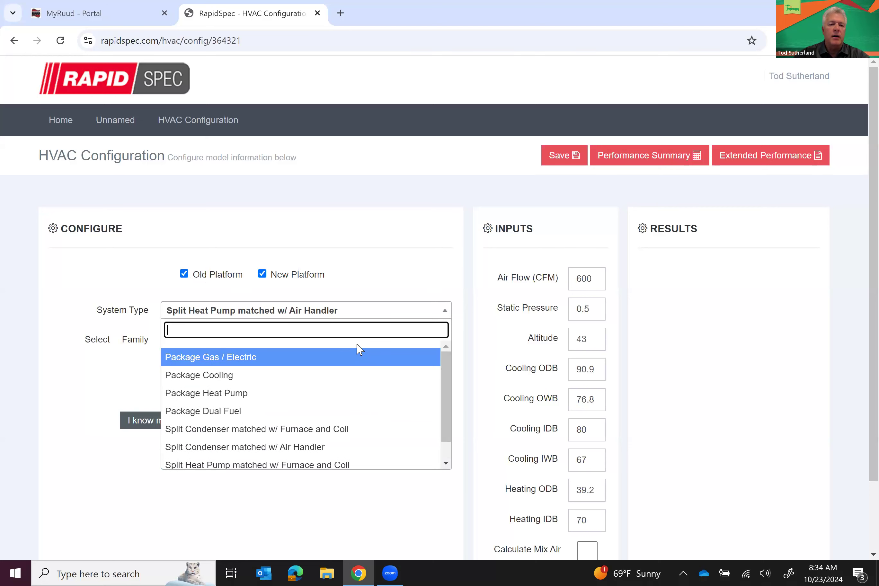
left_click(390, 284)
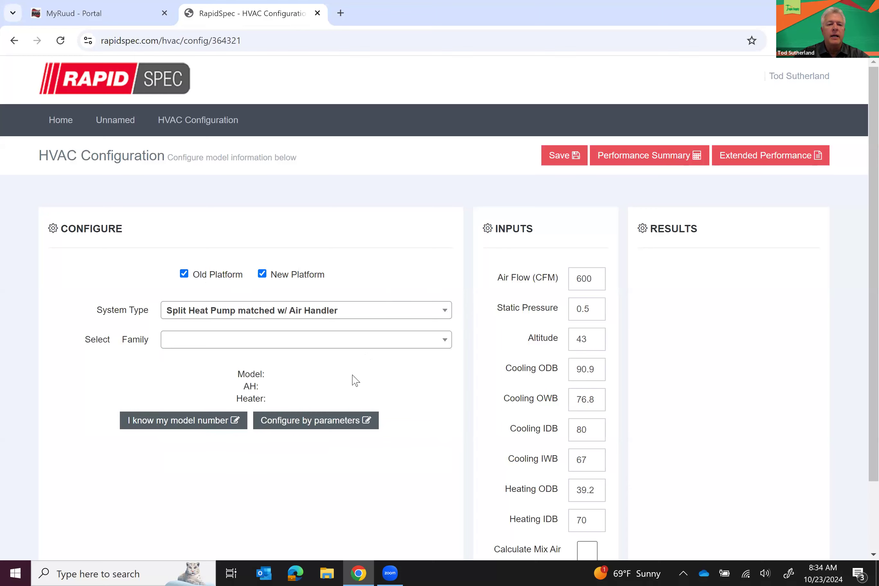
Configure by parameters: Split Condenser matched w/ Furnace and Coil, 42000 BTUH, 230V / 1PH / 60Hz
left_click(327, 424)
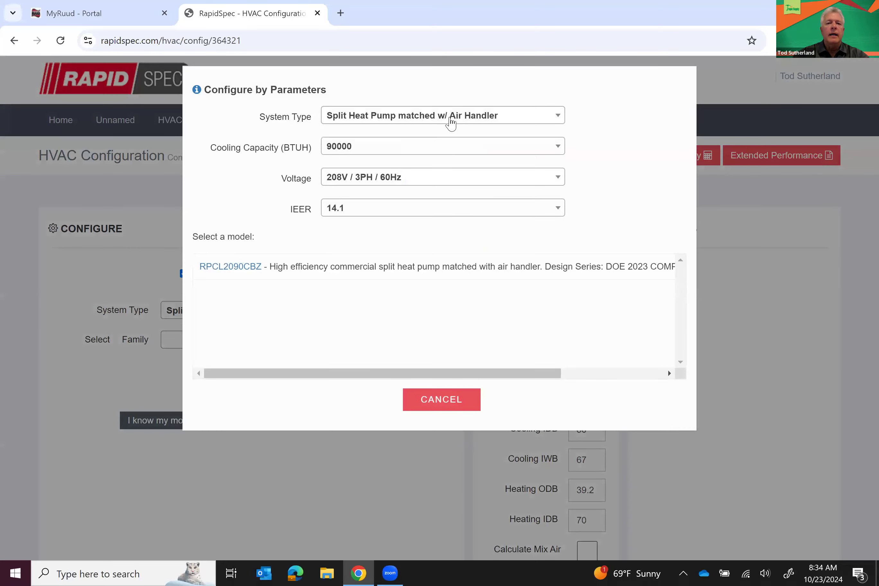
left_click(451, 117)
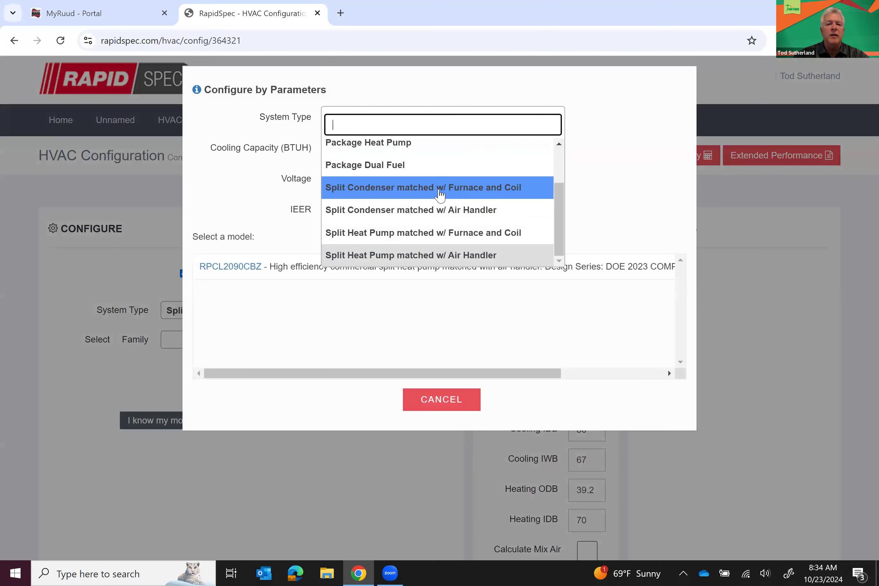
left_click(441, 193)
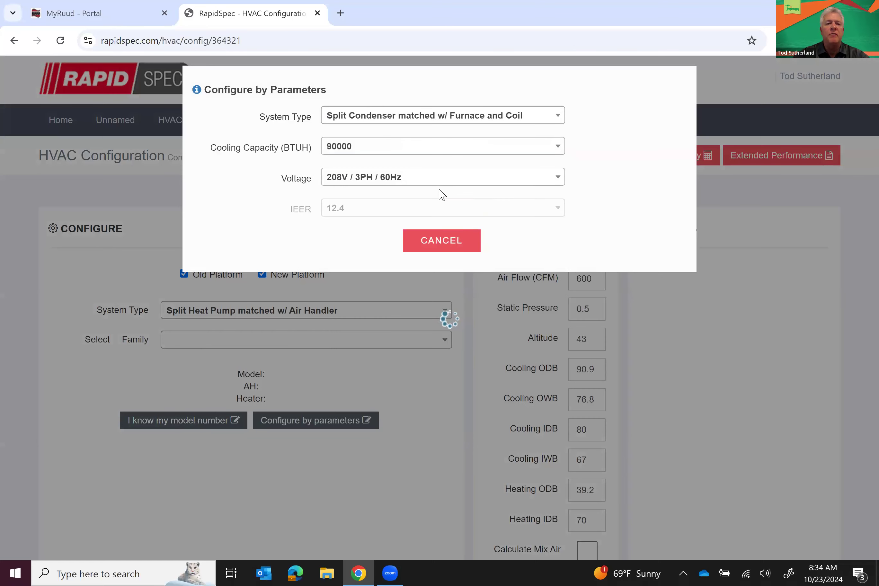
left_click(461, 146)
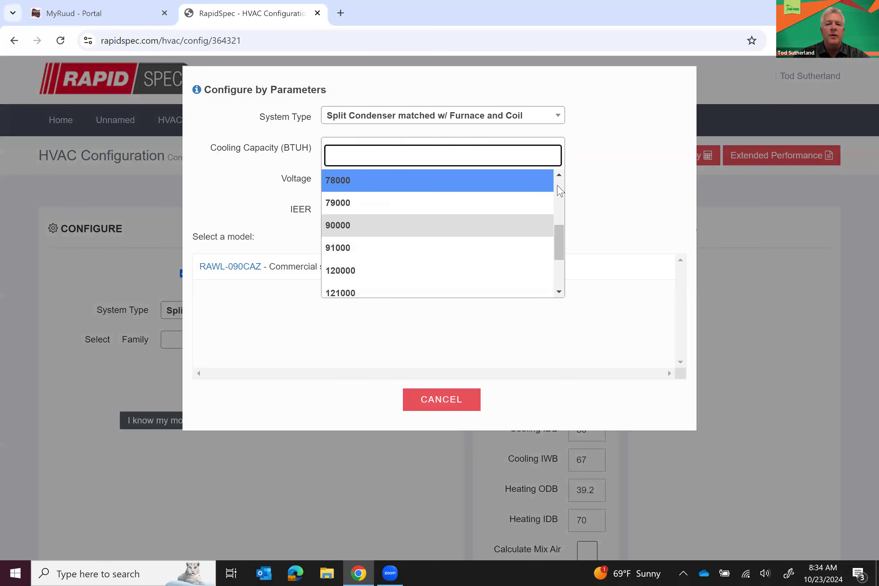
scroll(560, 191, "up", 5)
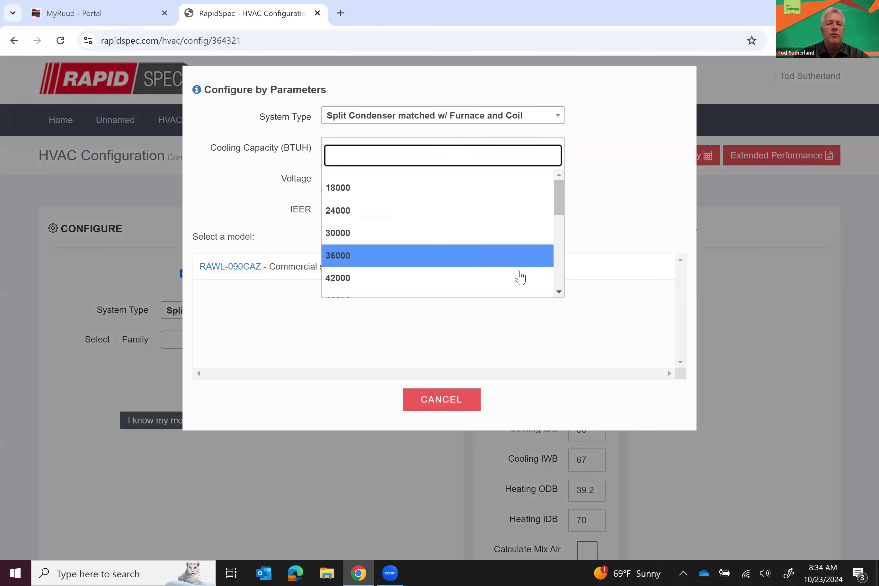
left_click(559, 292)
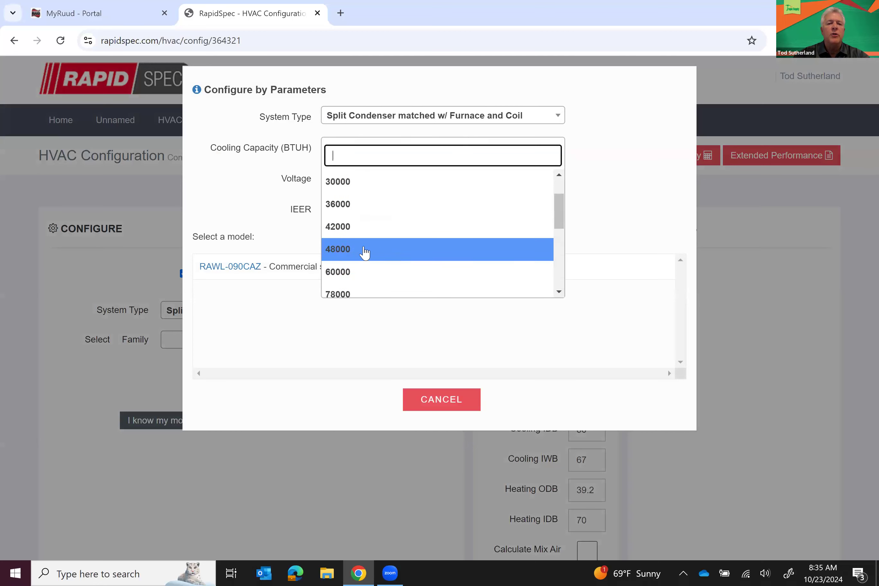
left_click(334, 228)
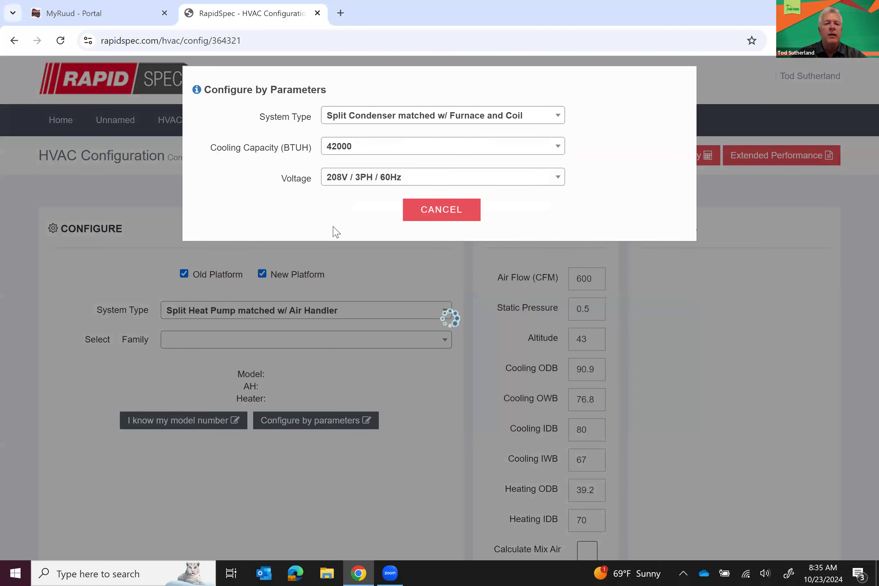
left_click(361, 177)
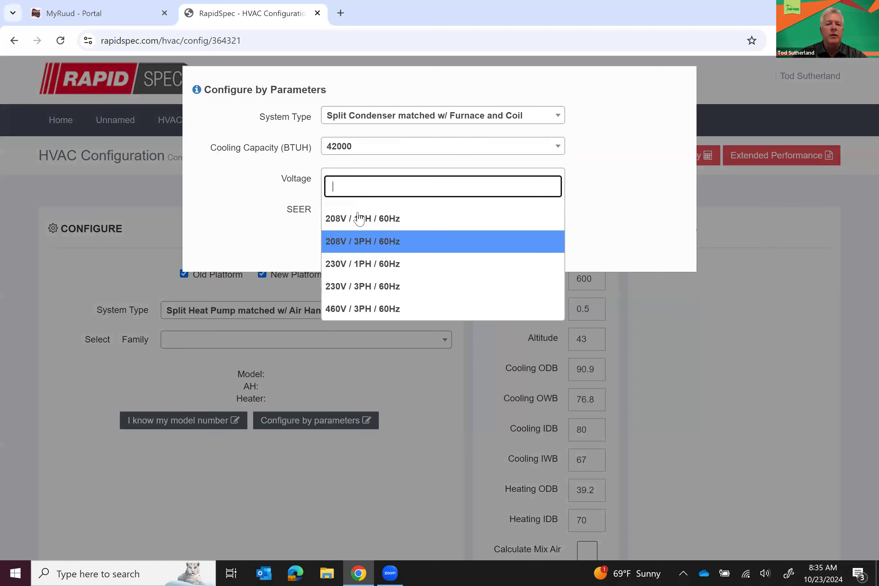
left_click(363, 264)
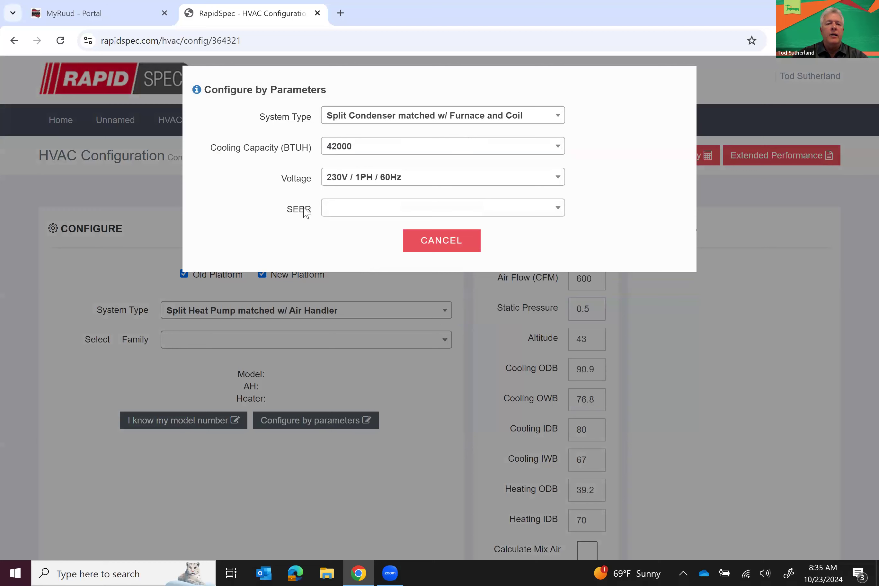
Filter by 14.3 SEER and select condenser model RA14AZ42AJ1NA
left_click(338, 207)
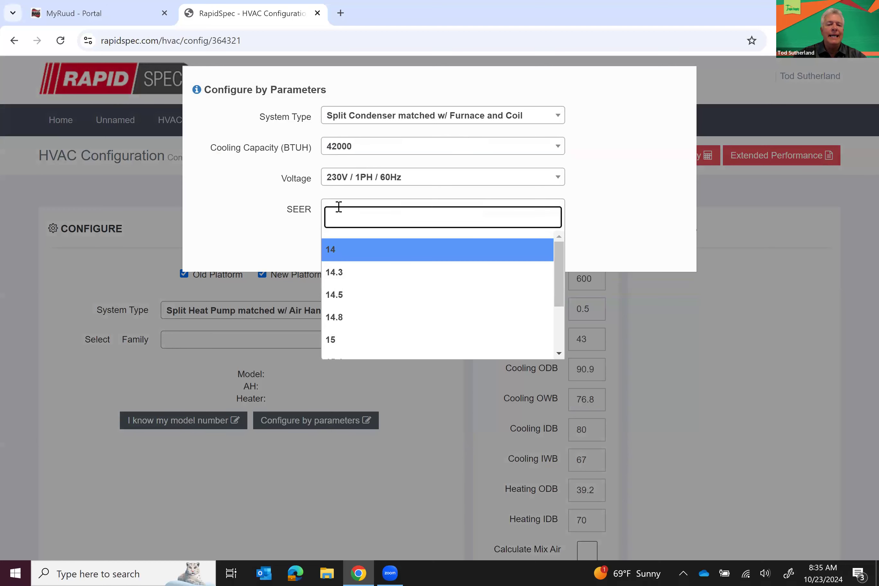
key("Down")
key("Down")
key("Down")
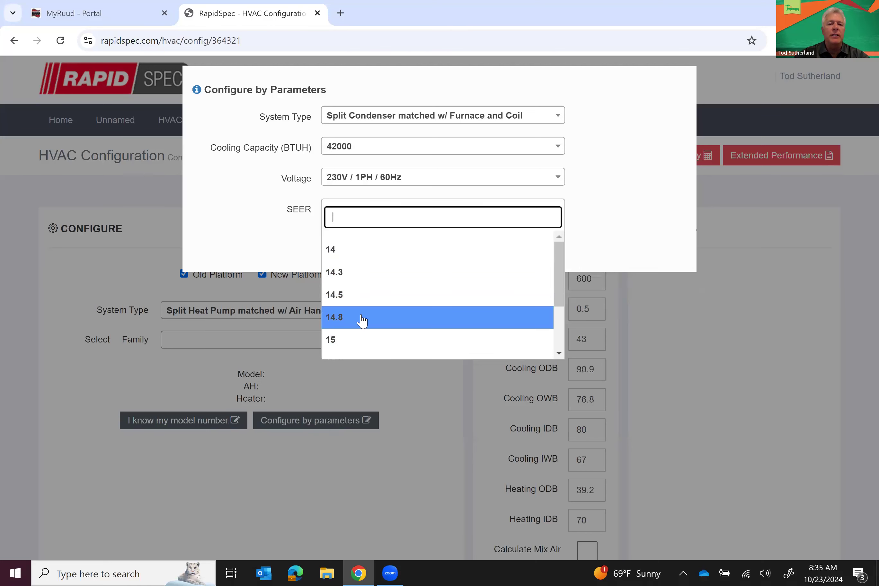
left_click(344, 256)
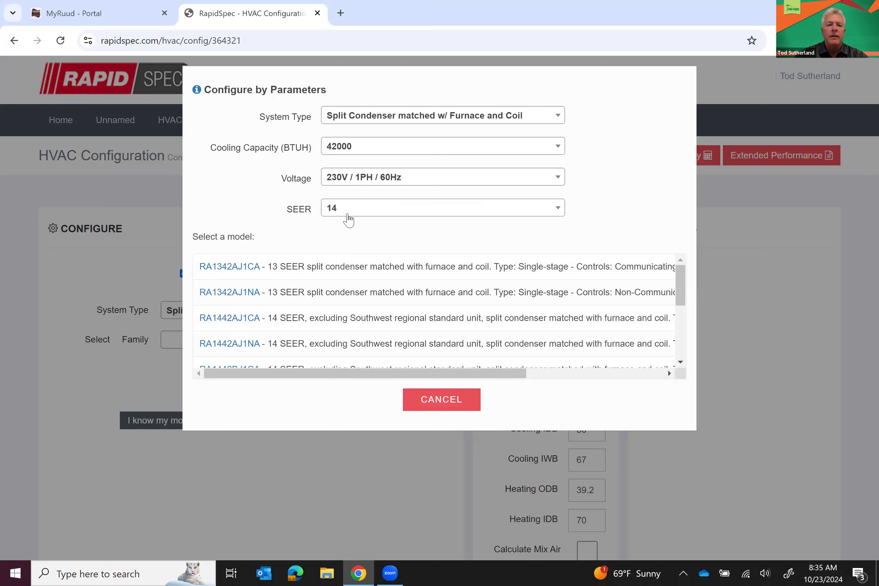
left_click(356, 208)
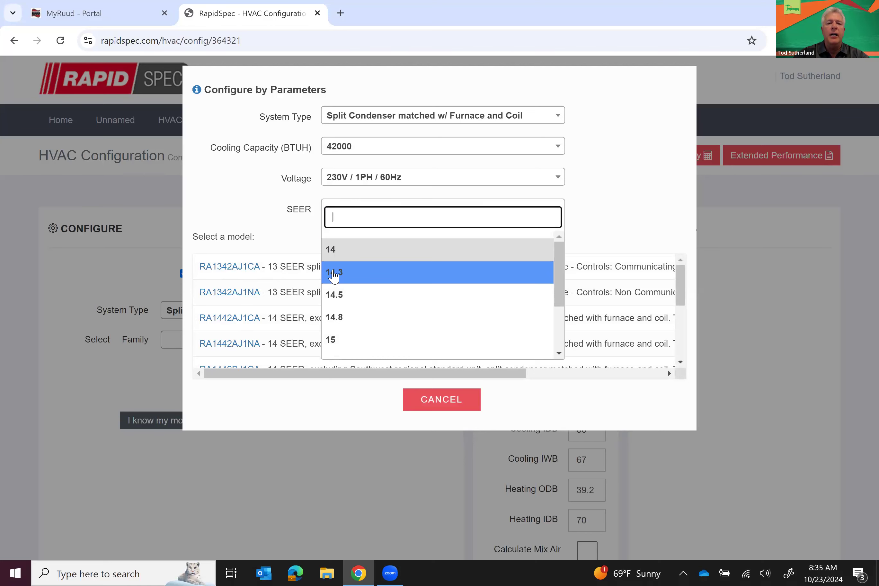
left_click(334, 274)
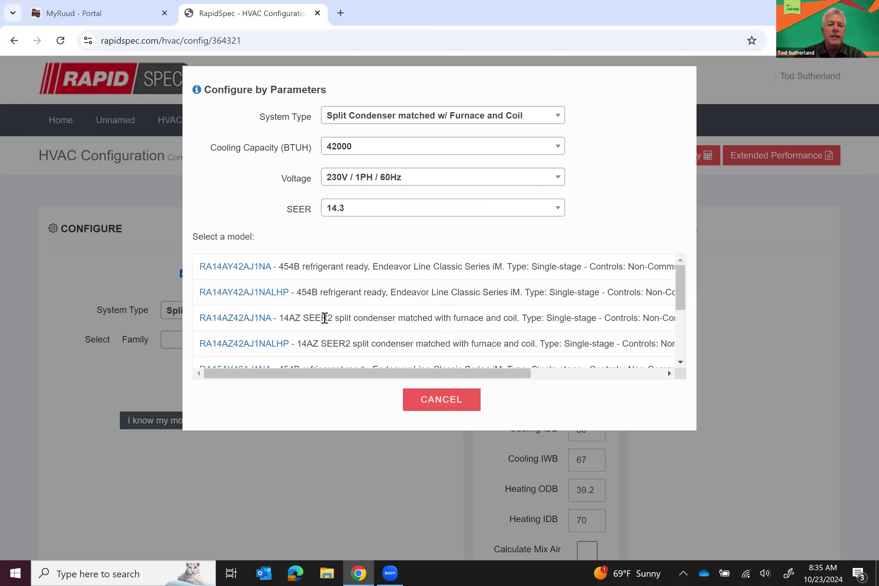
left_click(367, 210)
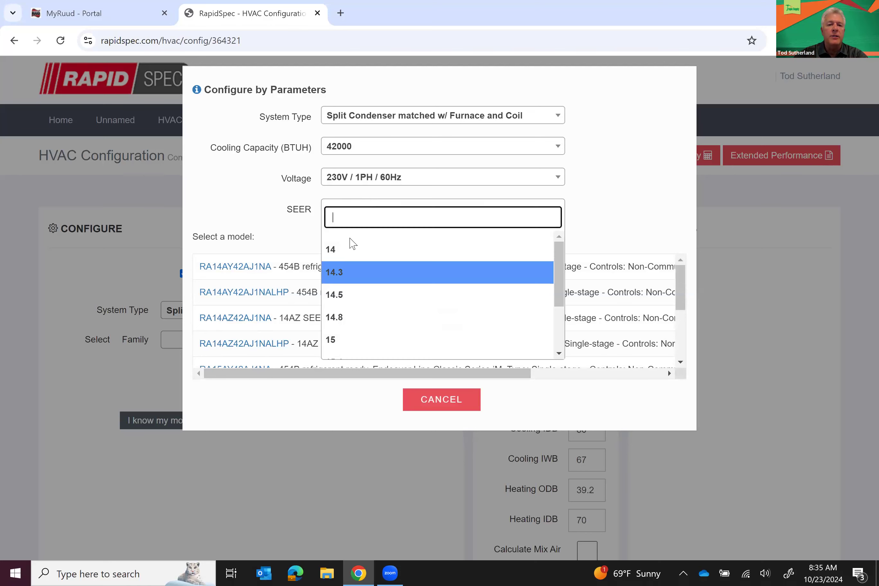
left_click(350, 250)
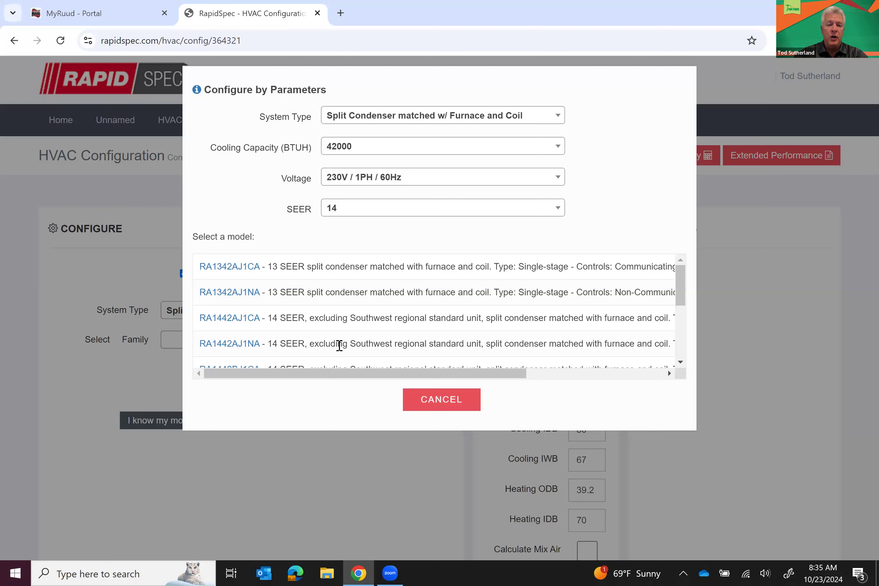
left_click(361, 214)
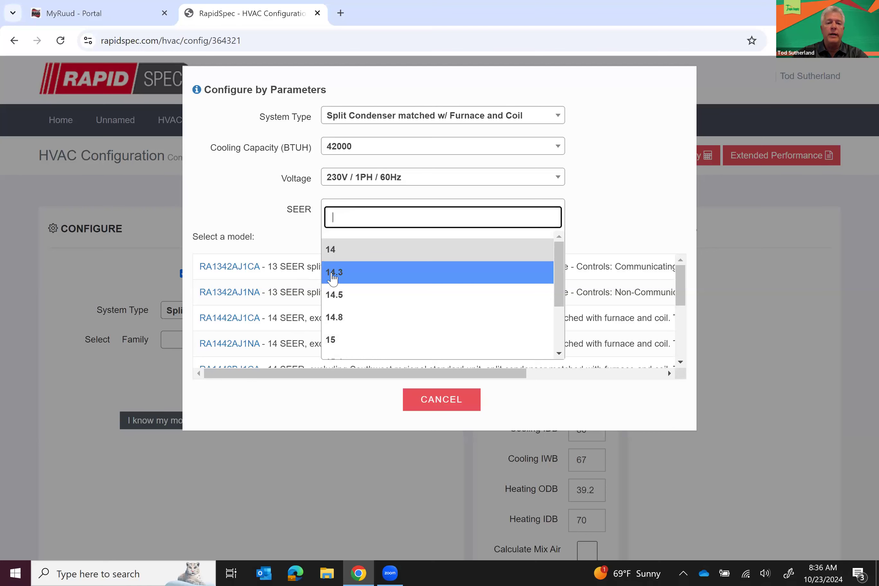
left_click(332, 278)
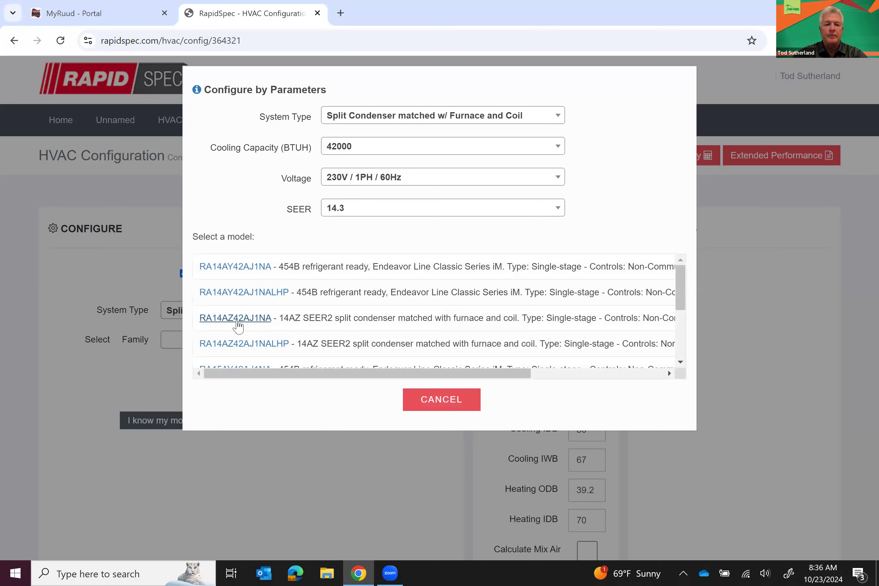
left_click(236, 318)
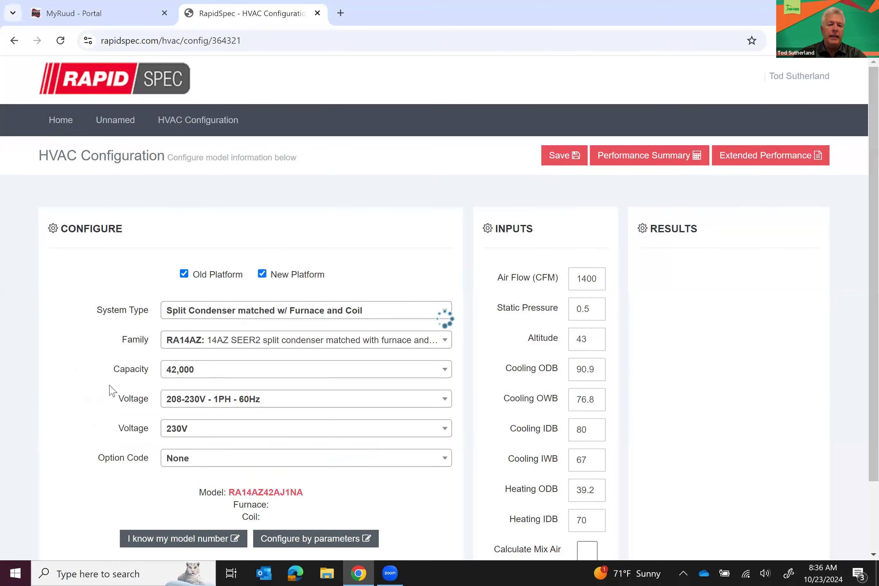
Choose the R801T furnace family with a 75,000 input
scroll(110, 390, "down", 1)
scroll(111, 389, "down", 2)
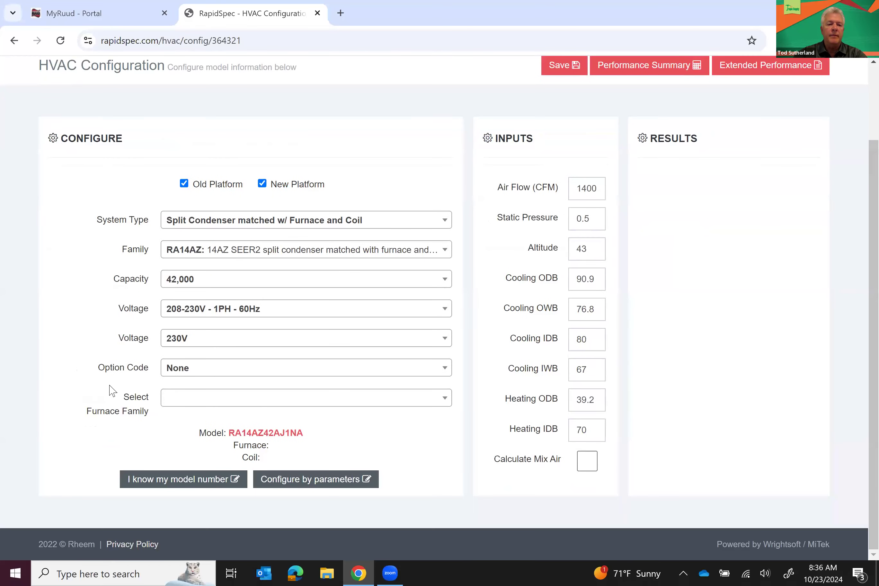
left_click(177, 401)
left_click(177, 402)
left_click(189, 404)
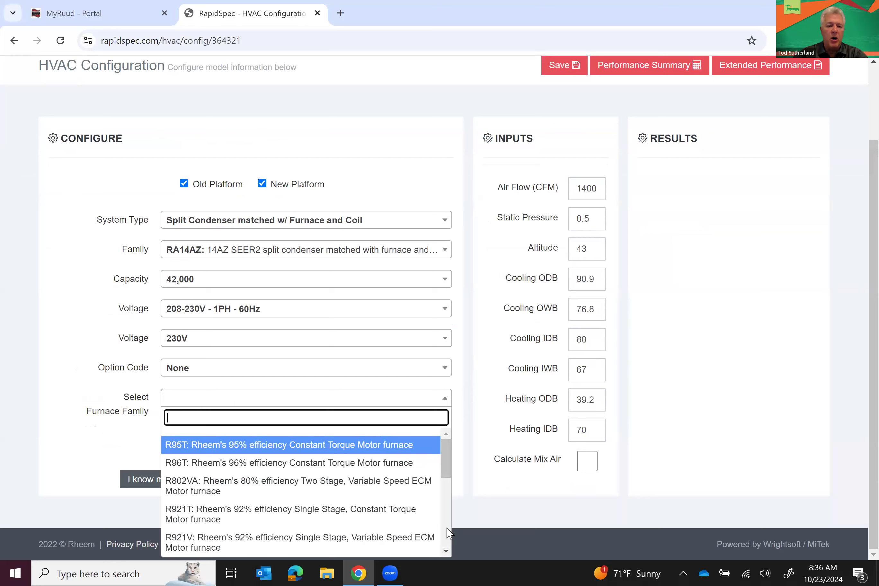
scroll(448, 533, "down", 3)
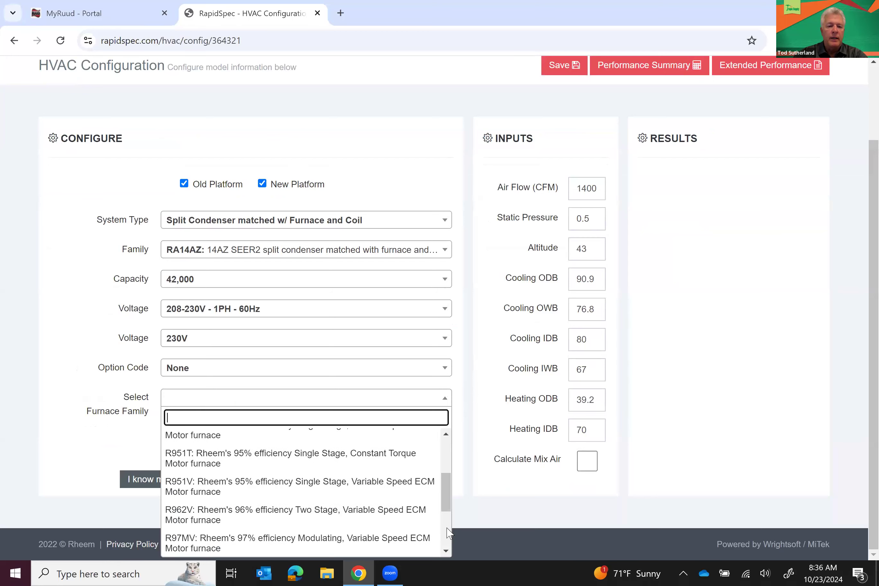
scroll(447, 533, "down", 3)
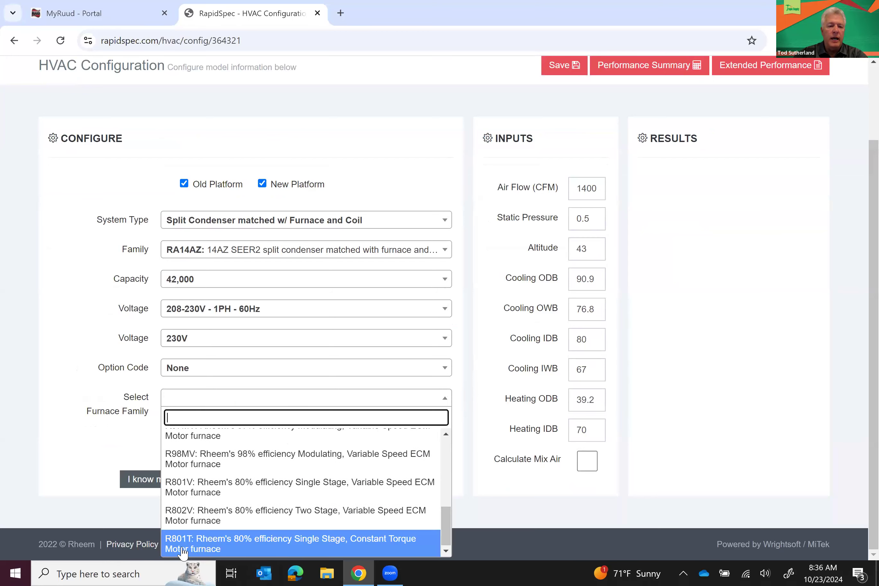
left_click(200, 547)
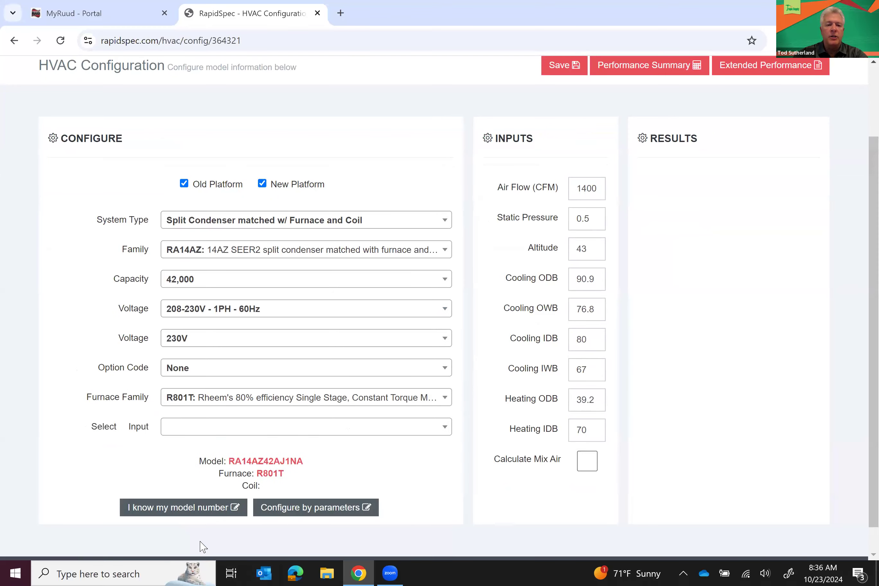
left_click(196, 431)
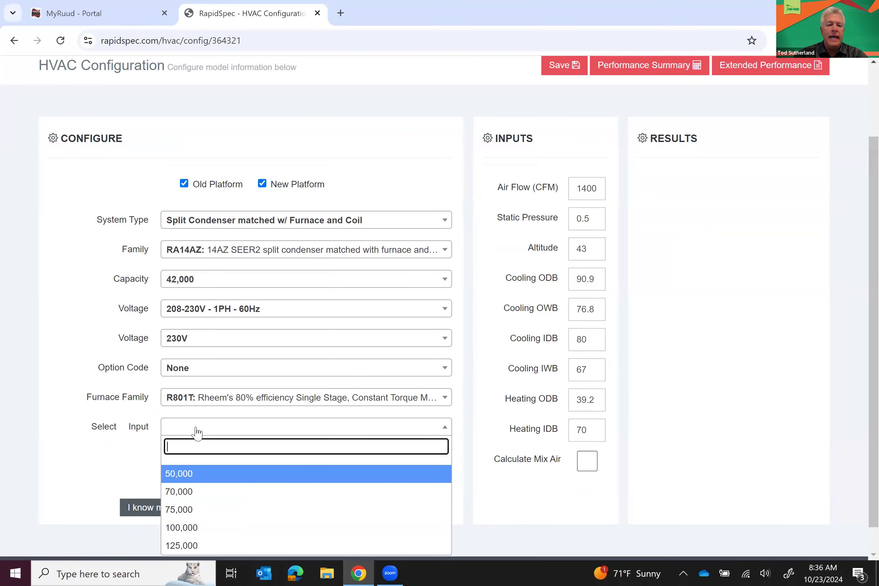
left_click(182, 511)
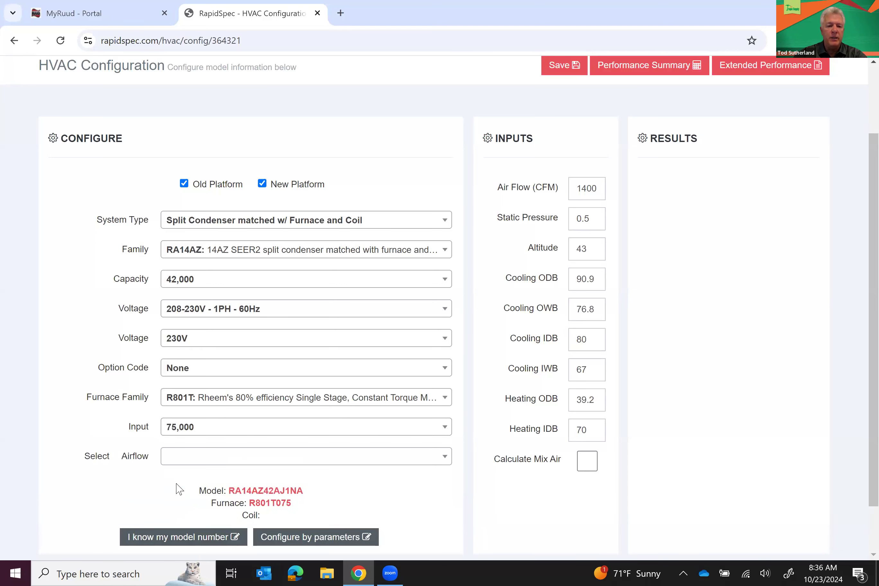
Set furnace airflow to Up to 4 Tons, cabinet width 17.5, and coil RCFZ4821STAAMC
left_click(180, 464)
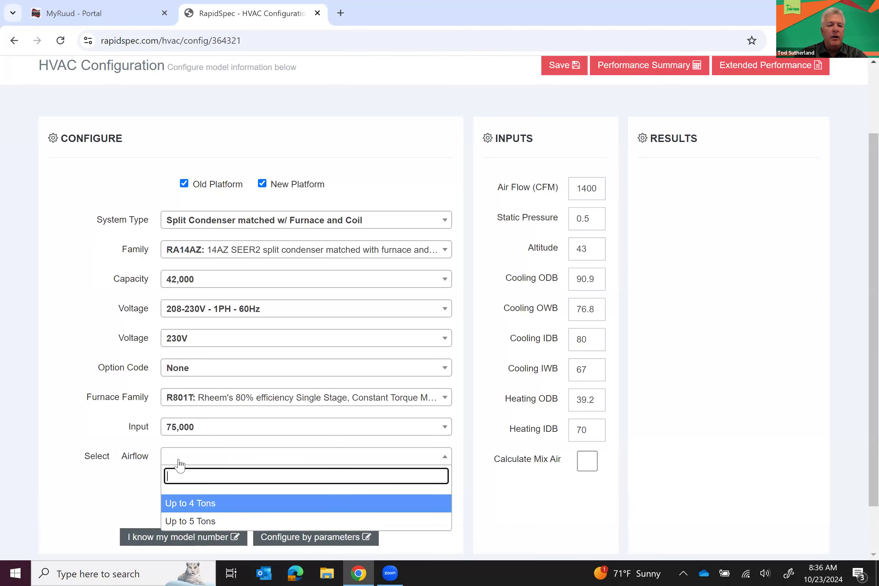
left_click(182, 505)
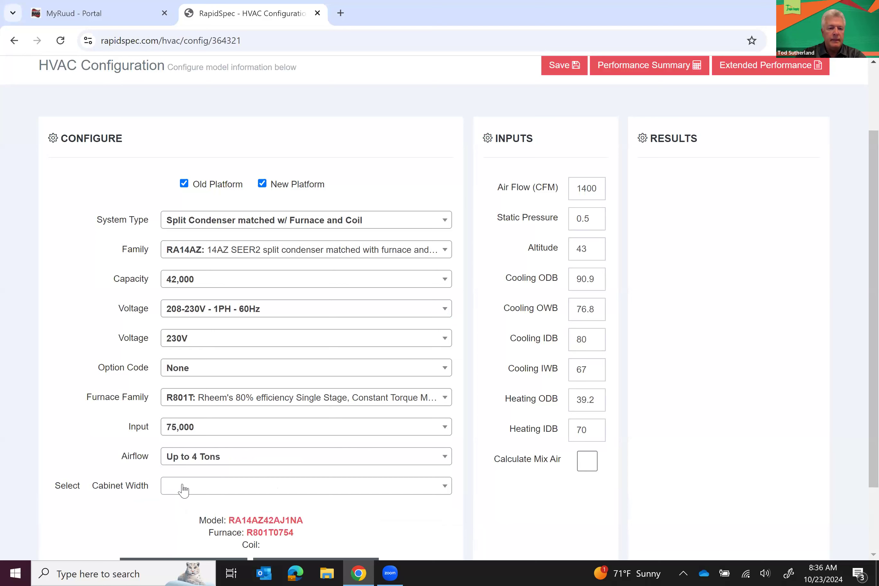
left_click(183, 489)
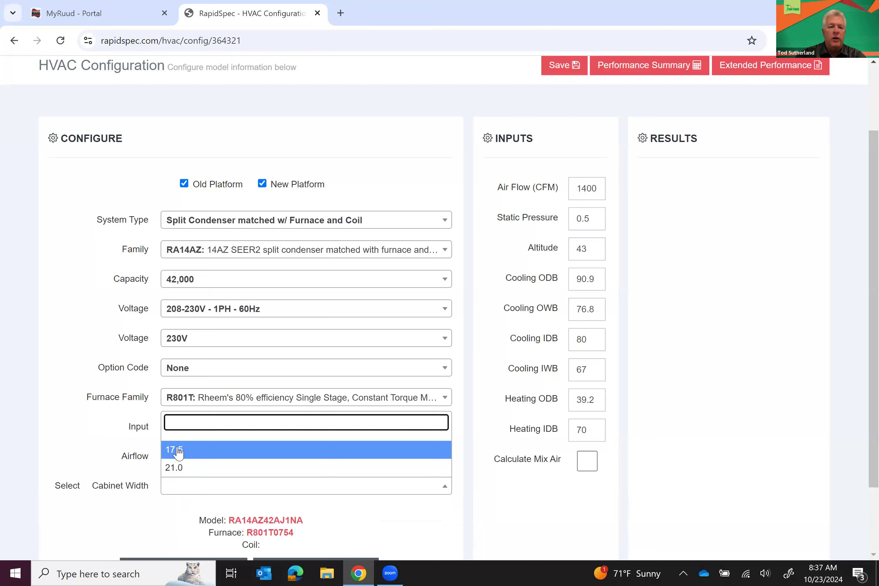
left_click(177, 453)
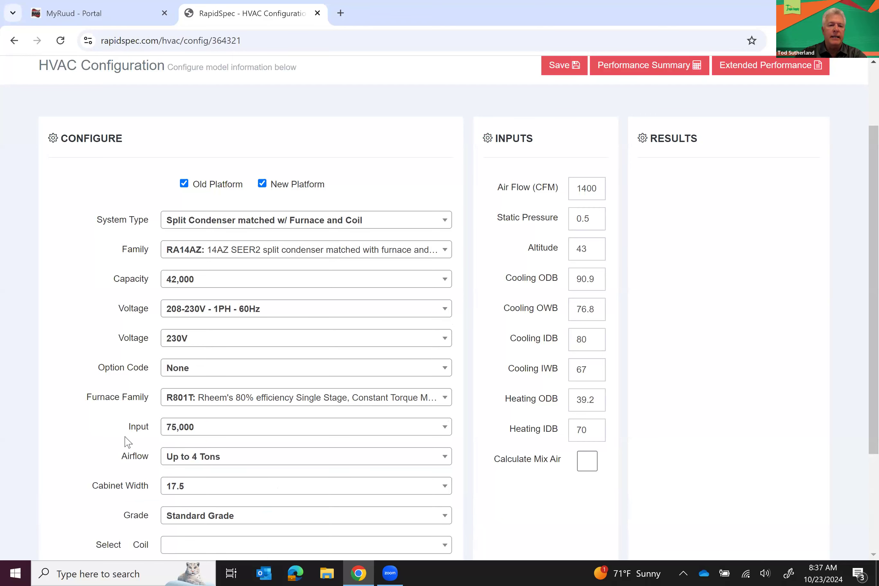
scroll(127, 442, "down", 4)
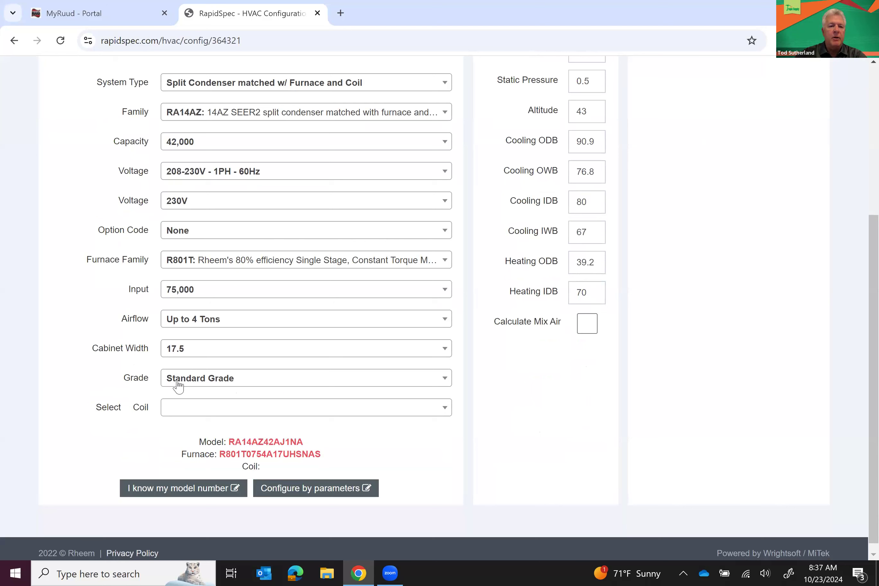
left_click(184, 414)
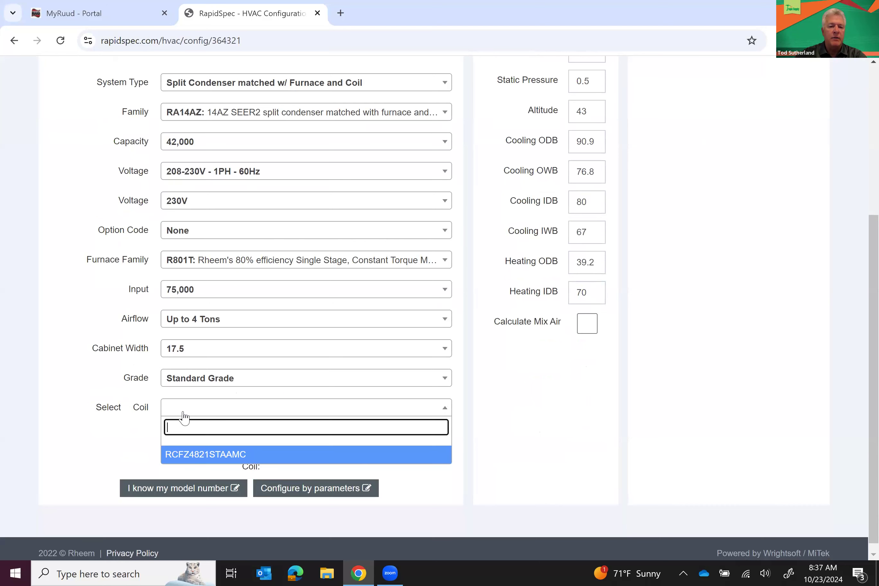
left_click(197, 455)
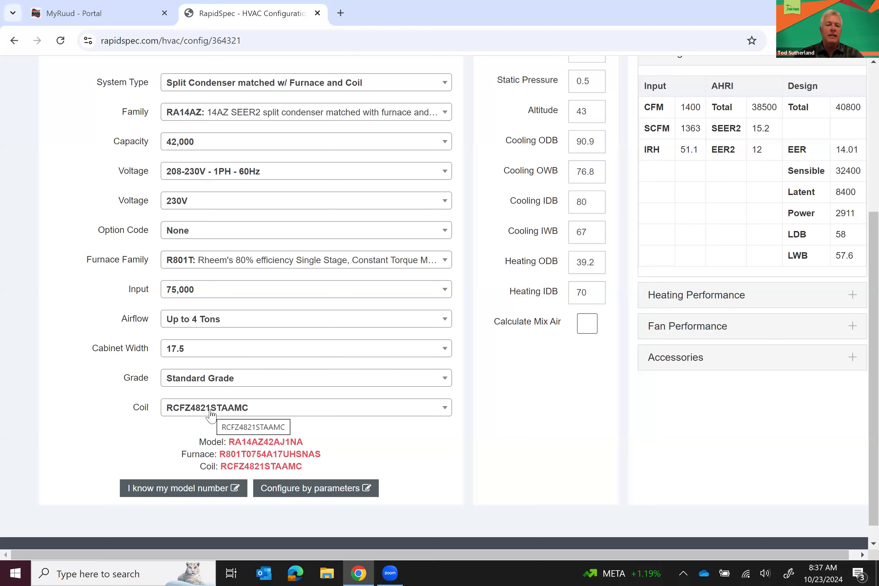
Change the furnace cabinet width to 21.0 with Standard NOX and review the cooling performance
left_click(217, 355)
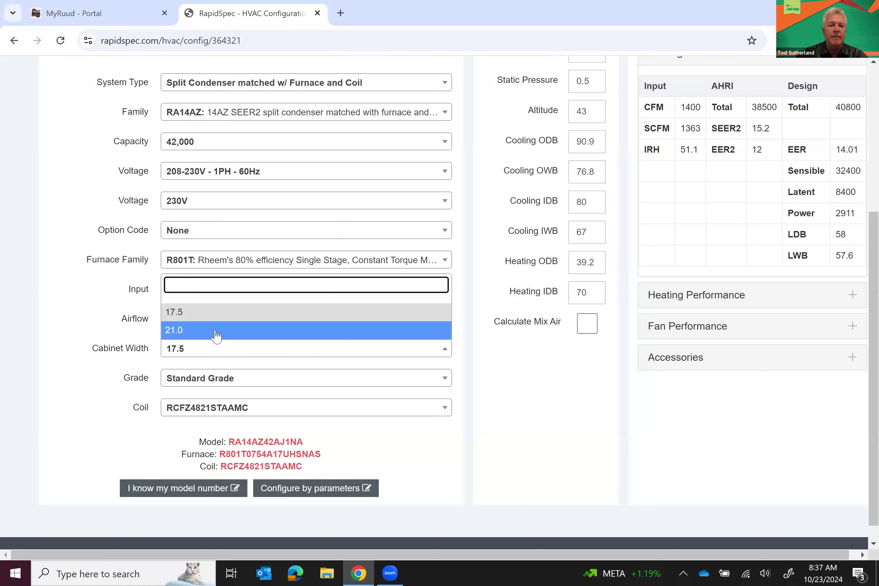
left_click(216, 330)
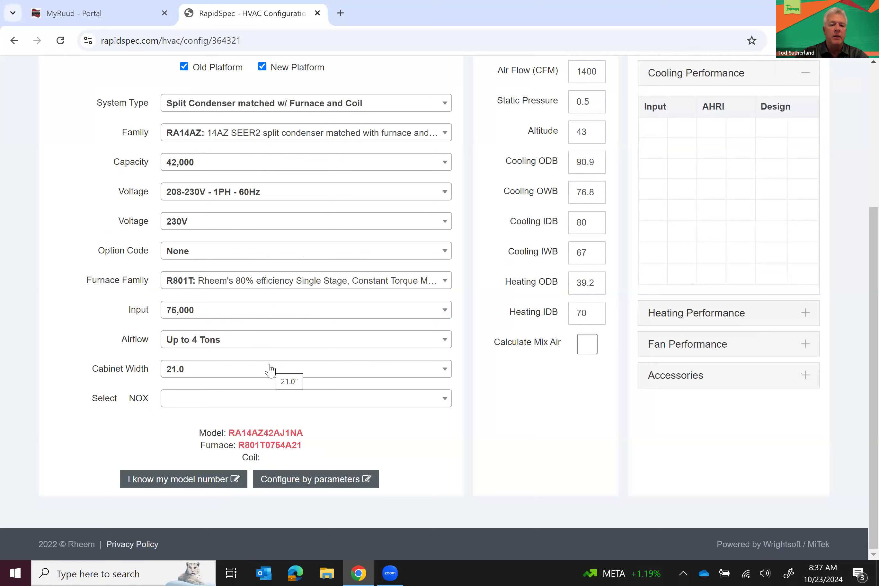
left_click(258, 401)
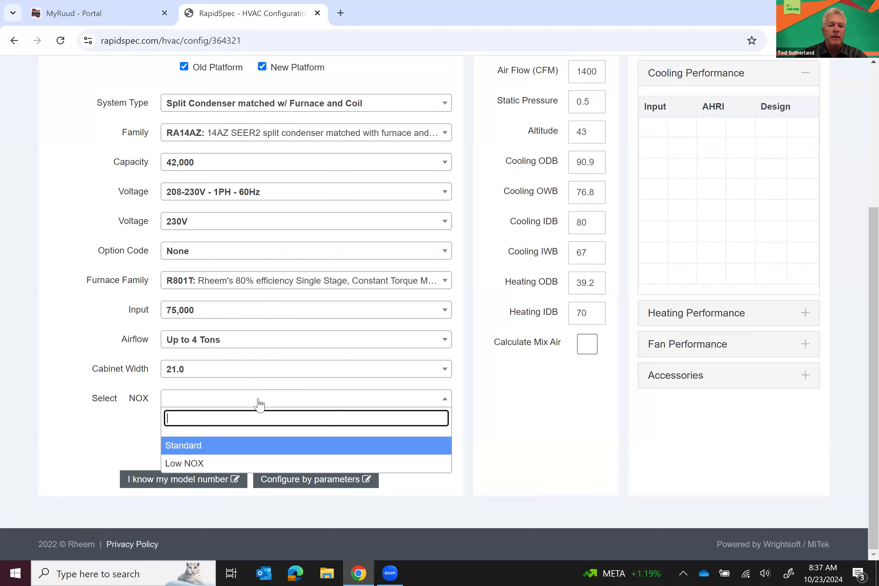
left_click(194, 446)
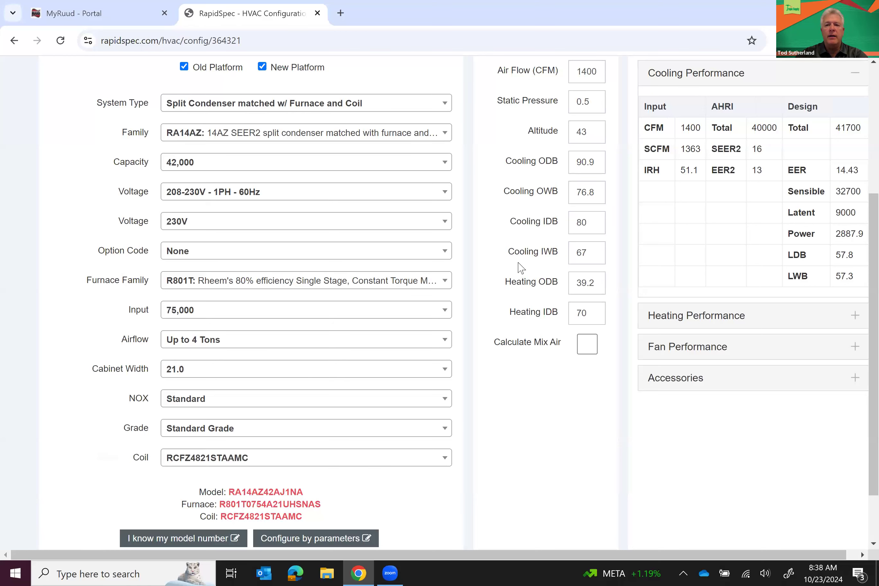
scroll(521, 285, "up", 2)
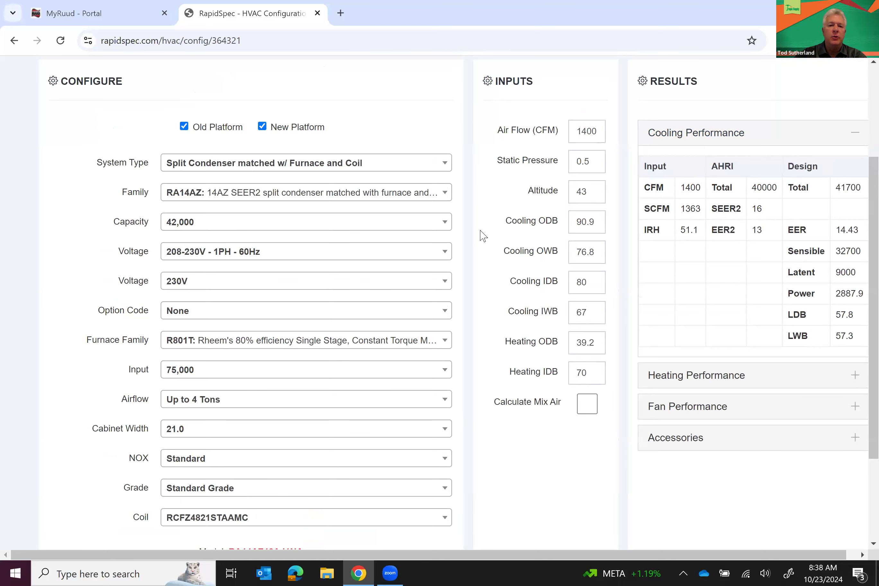
scroll(483, 236, "up", 2)
scroll(484, 236, "down", 5)
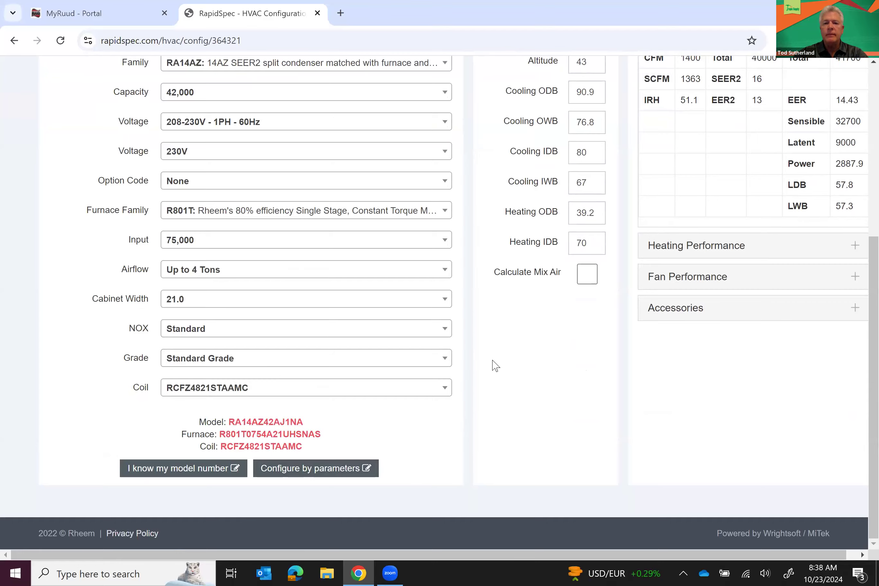
scroll(492, 365, "up", 5)
scroll(495, 365, "up", 3)
Save the system to the project as CU - 1 and add another HVAC Equipment model
left_click(561, 160)
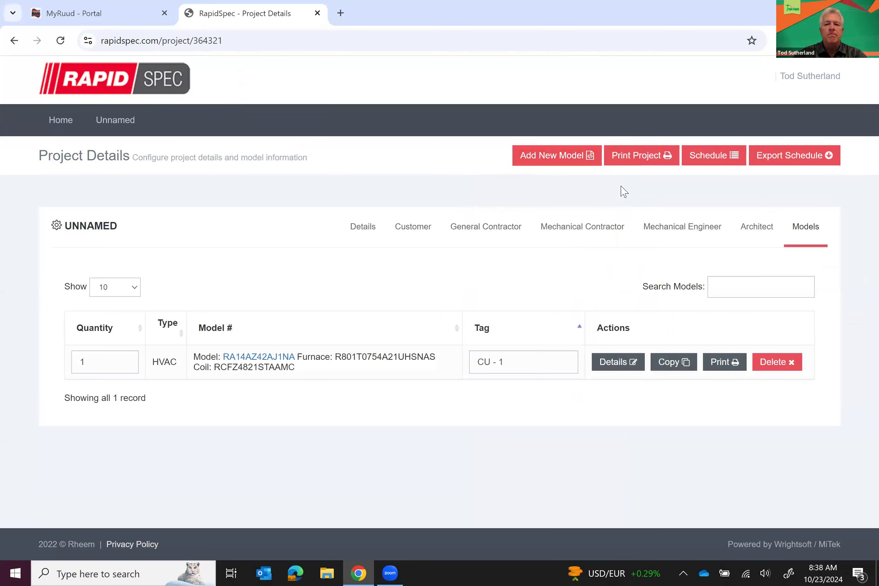
left_click(565, 162)
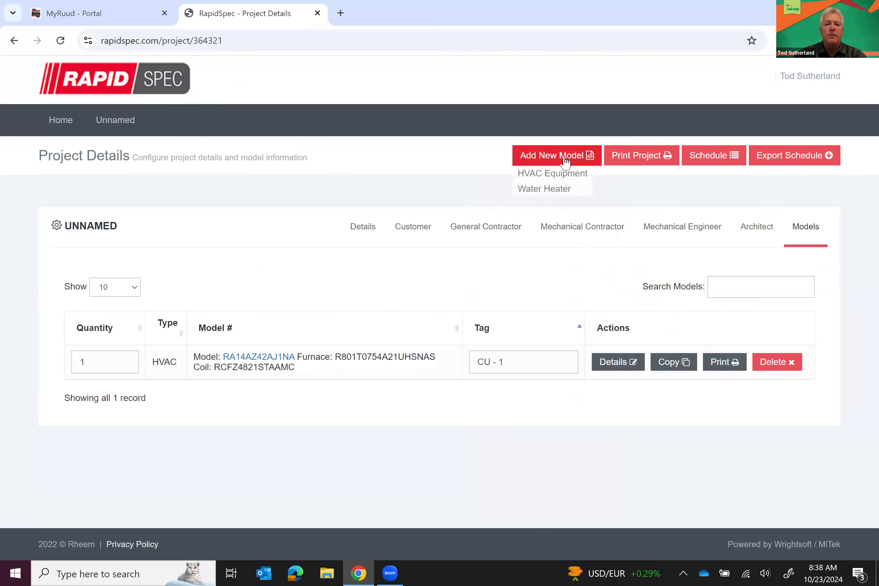
left_click(564, 174)
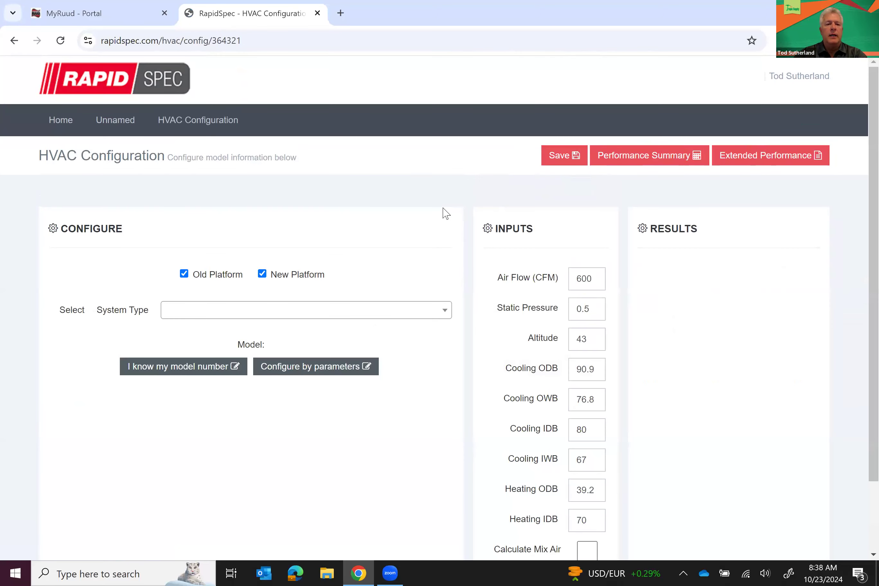
Set the second model to Split Heat Pump matched w/ Air Handler in the RP18AZ family
scroll(456, 275, "down", 2)
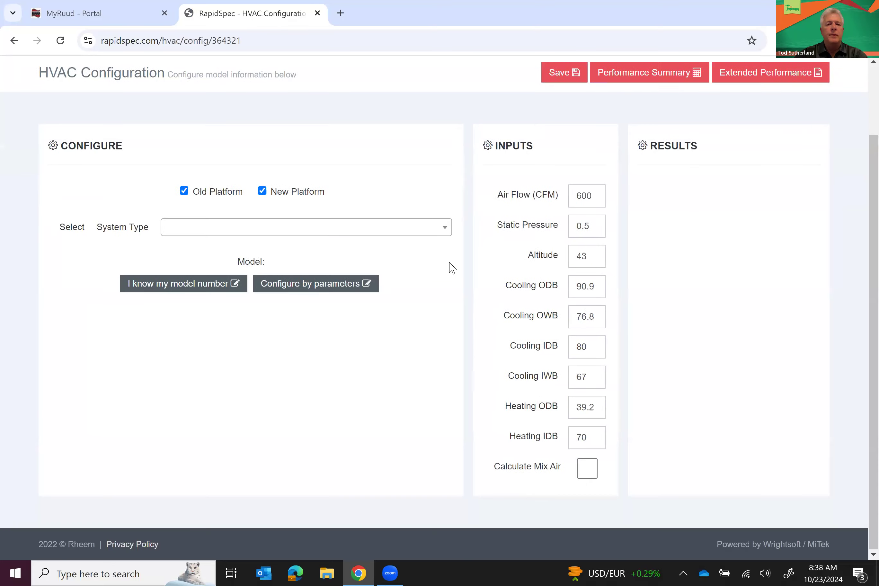
left_click(446, 235)
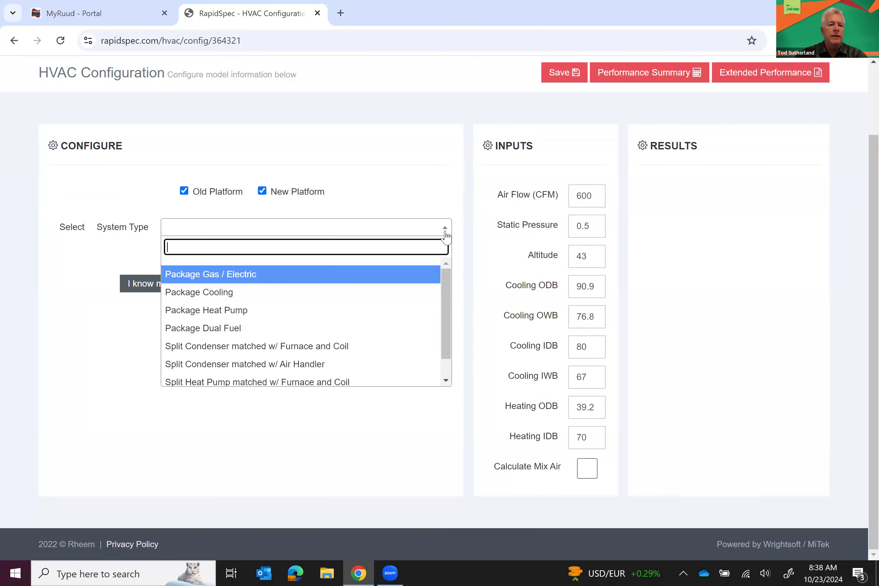
left_click(447, 378)
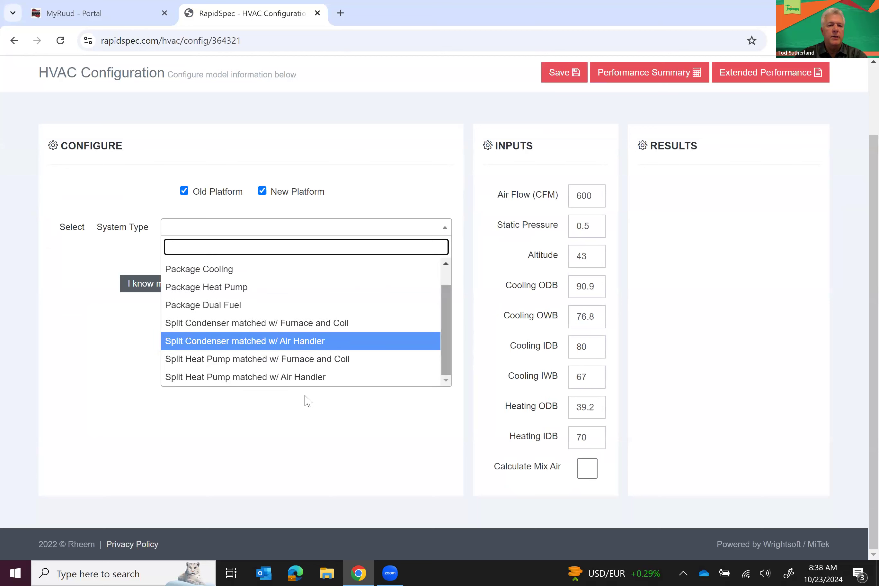
left_click(262, 378)
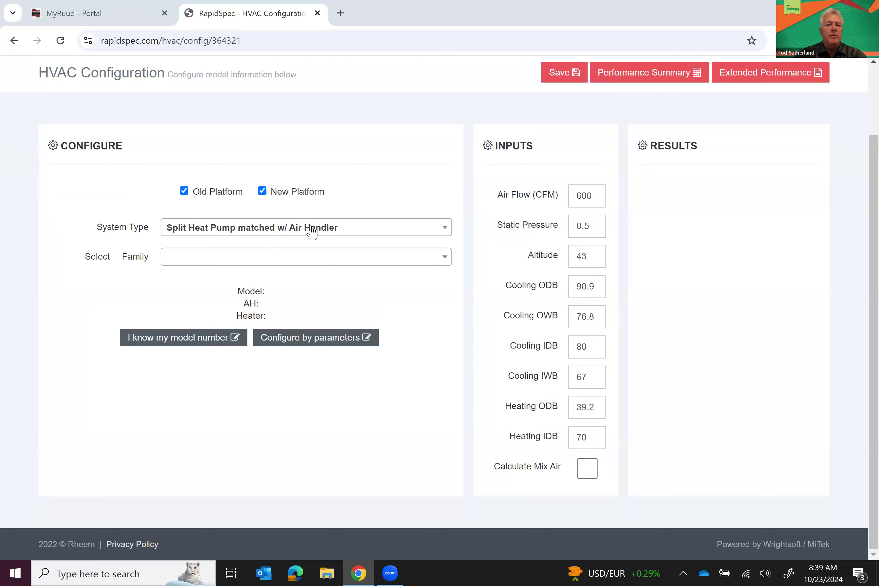
left_click(321, 261)
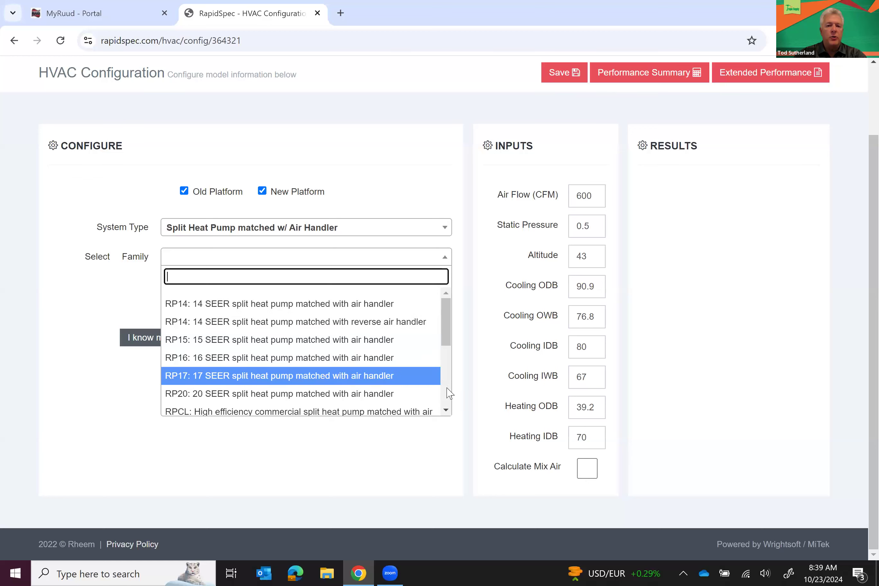
scroll(448, 393, "down", 3)
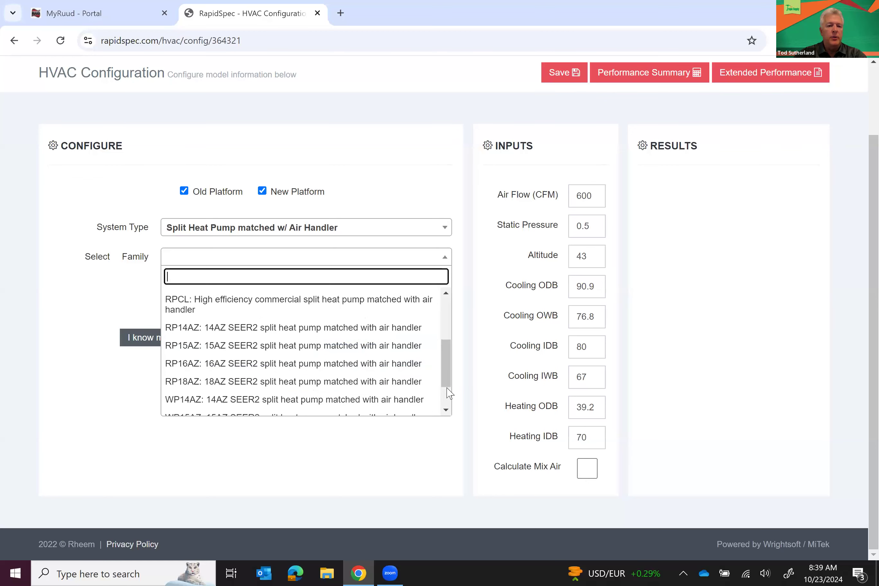
left_click(227, 382)
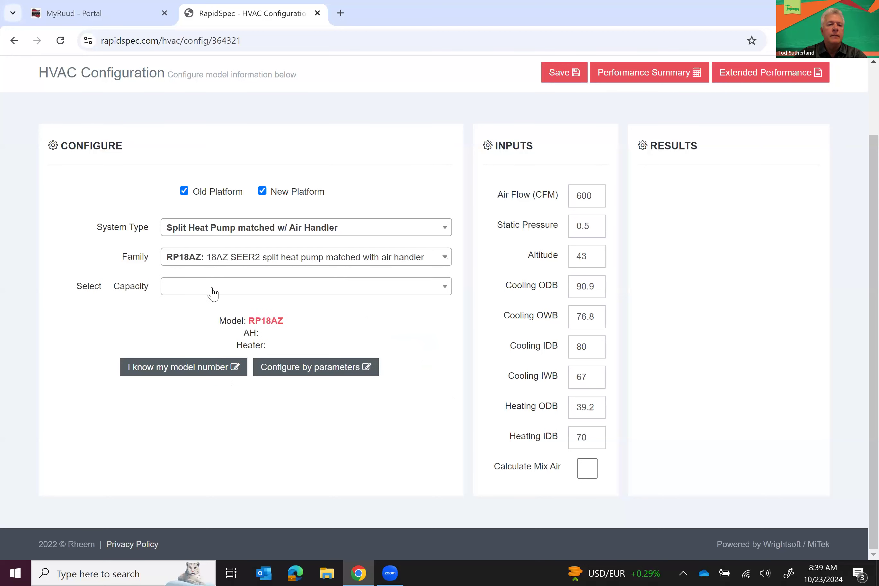
Set the heat pump capacity to 48,000 and voltage to 230V
left_click(213, 292)
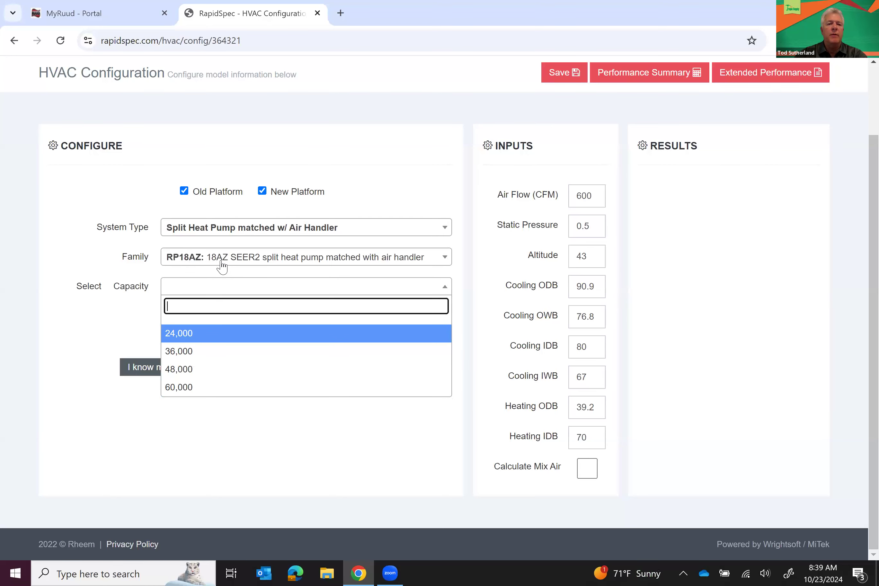
left_click(185, 369)
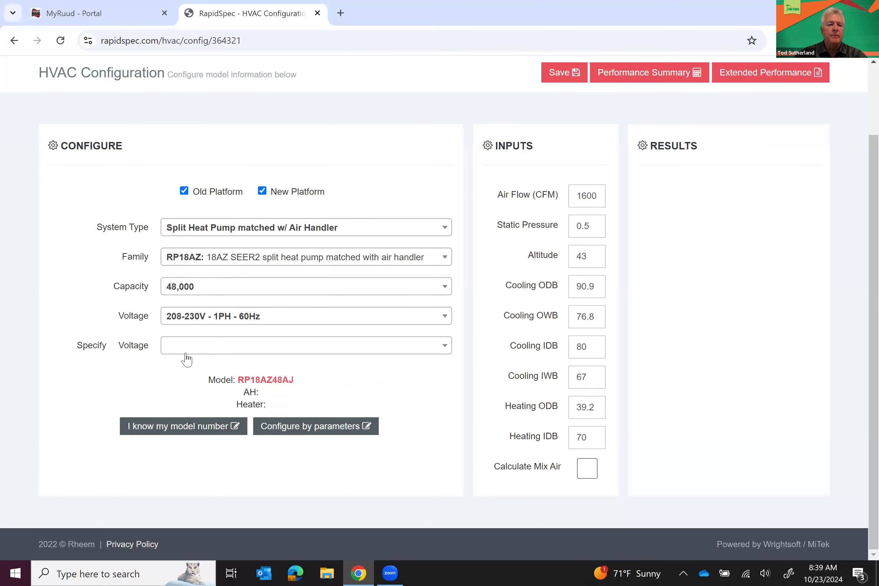
left_click(190, 345)
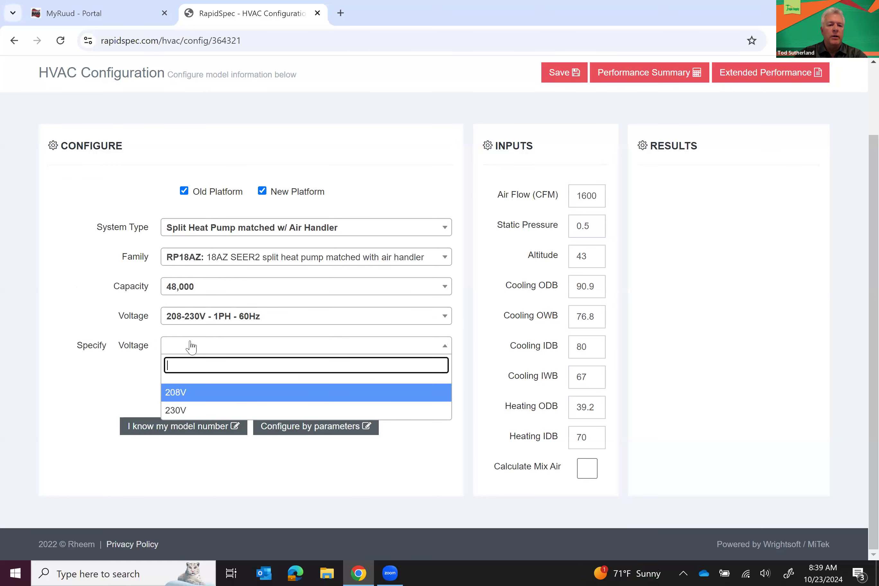
left_click(181, 409)
Choose air handler RHMVZ6021SEACA at 230V with the 9.6 - Single Phase heater
left_click(182, 409)
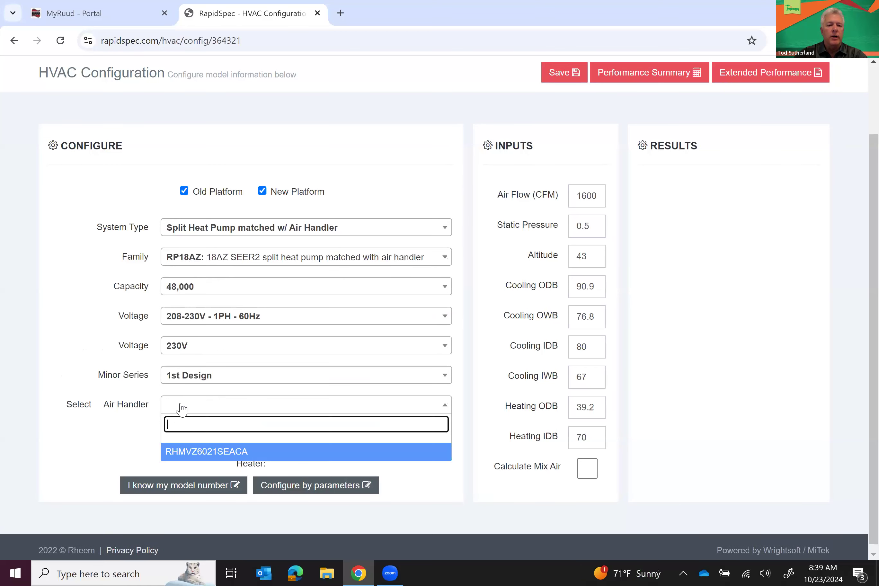
left_click(184, 454)
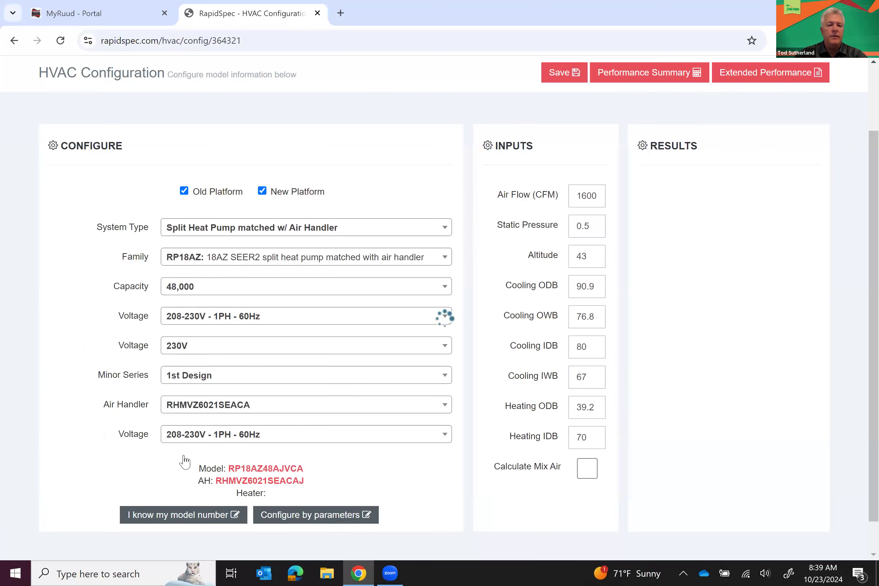
scroll(184, 461, "down", 2)
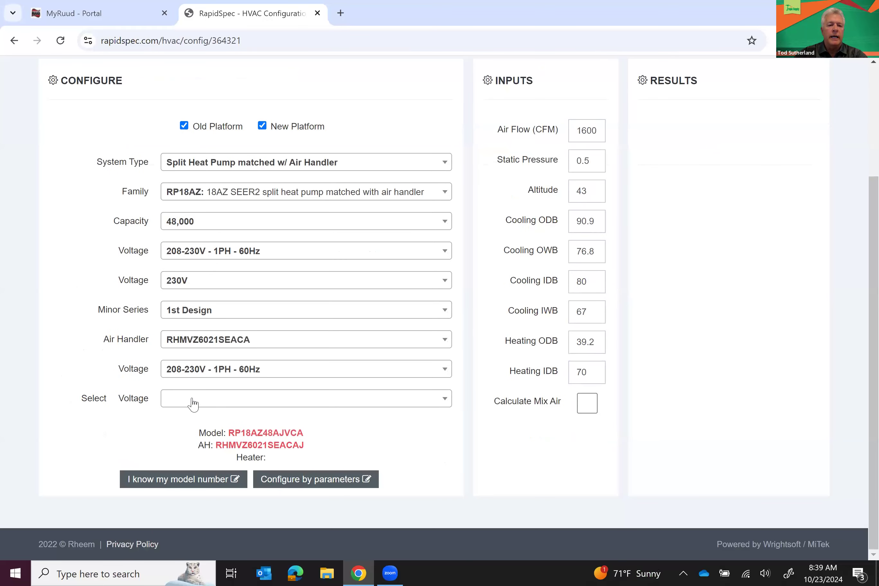
left_click(192, 403)
left_click(176, 466)
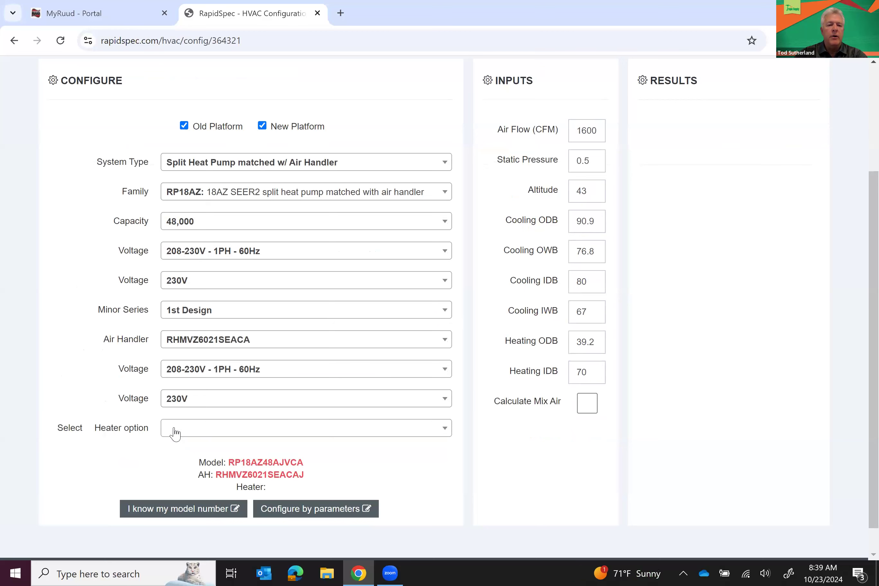
left_click(174, 430)
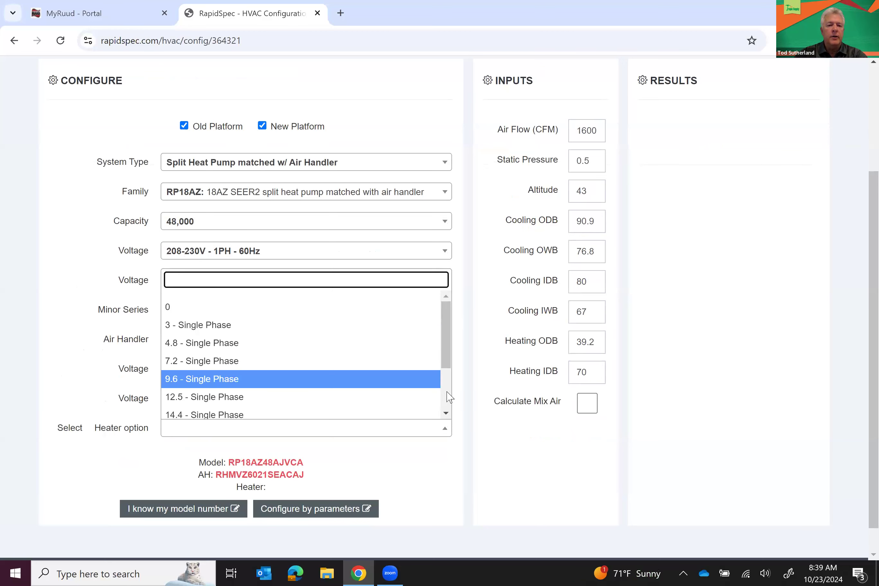
scroll(449, 397, "down", 3)
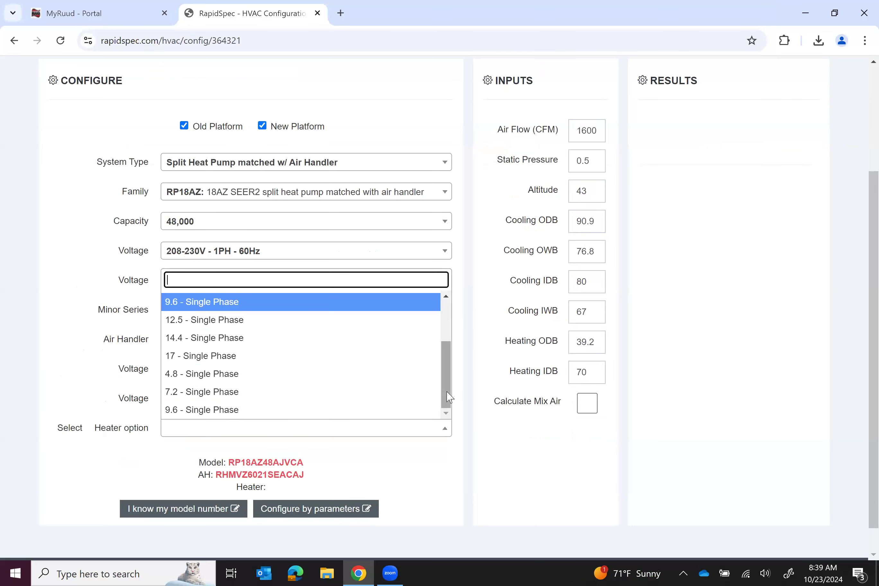
left_click(201, 411)
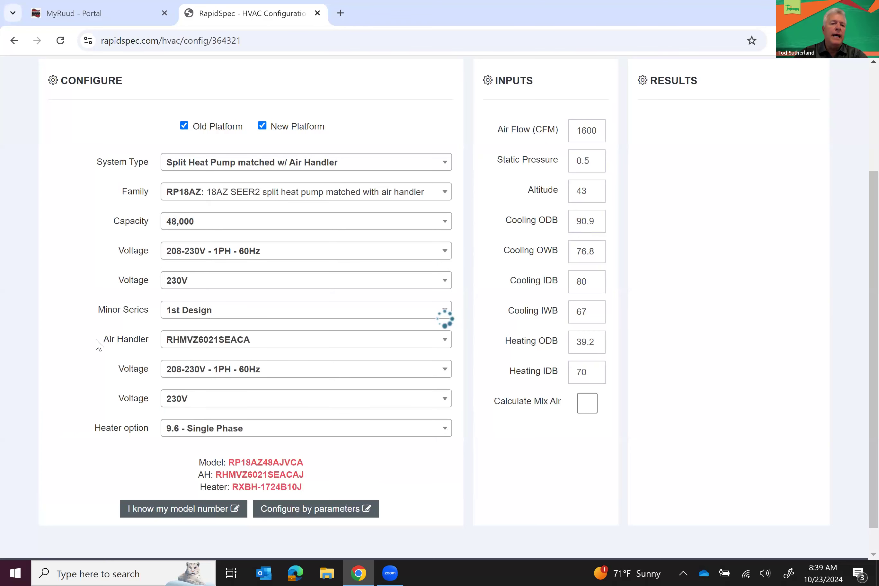
scroll(99, 323, "up", 5)
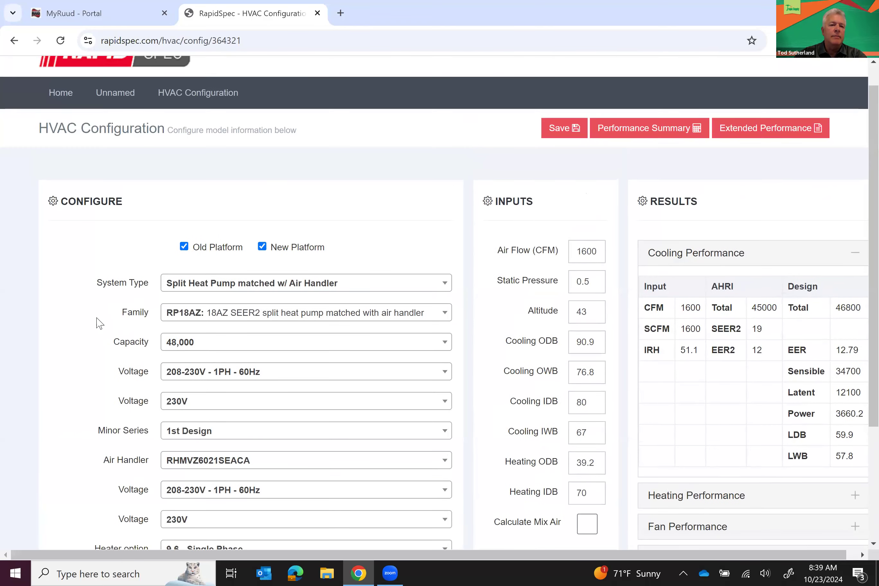
scroll(99, 323, "down", 4)
scroll(99, 323, "up", 3)
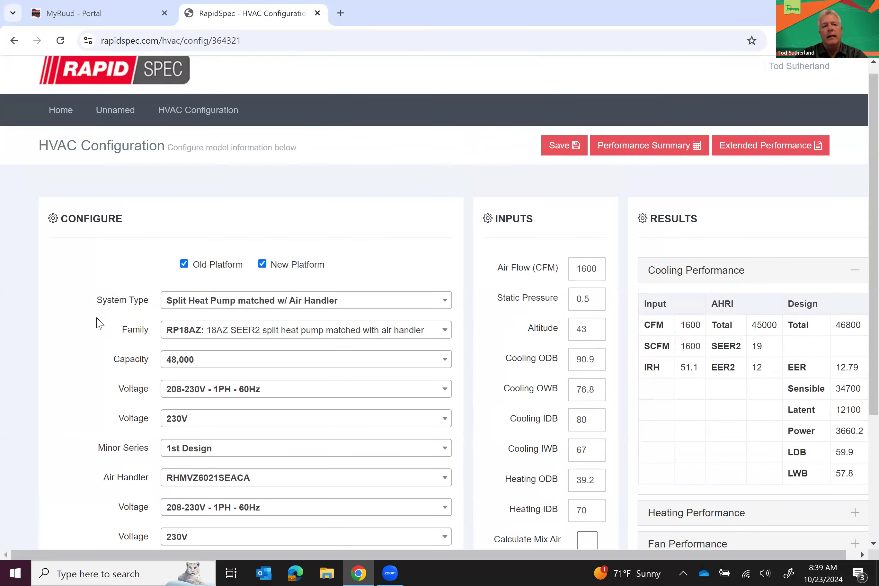
scroll(99, 323, "down", 4)
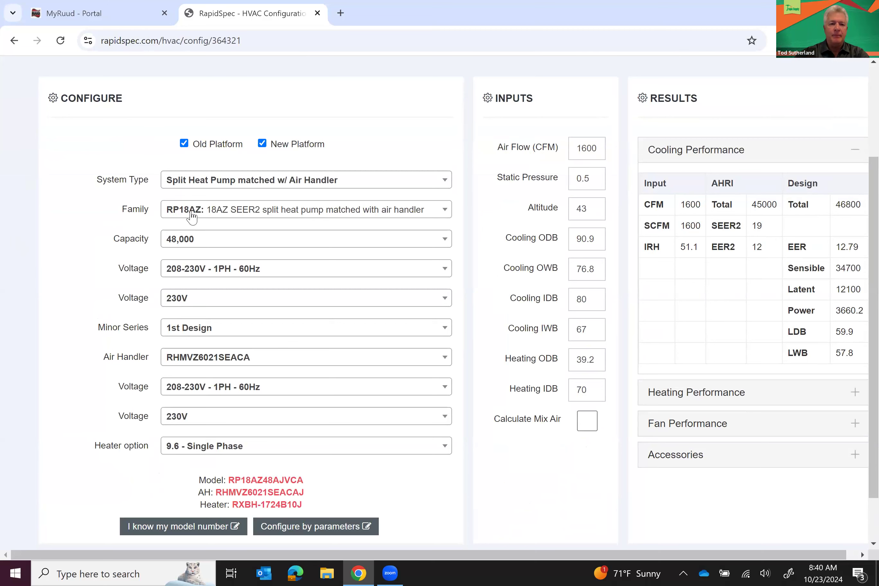
left_click(192, 216)
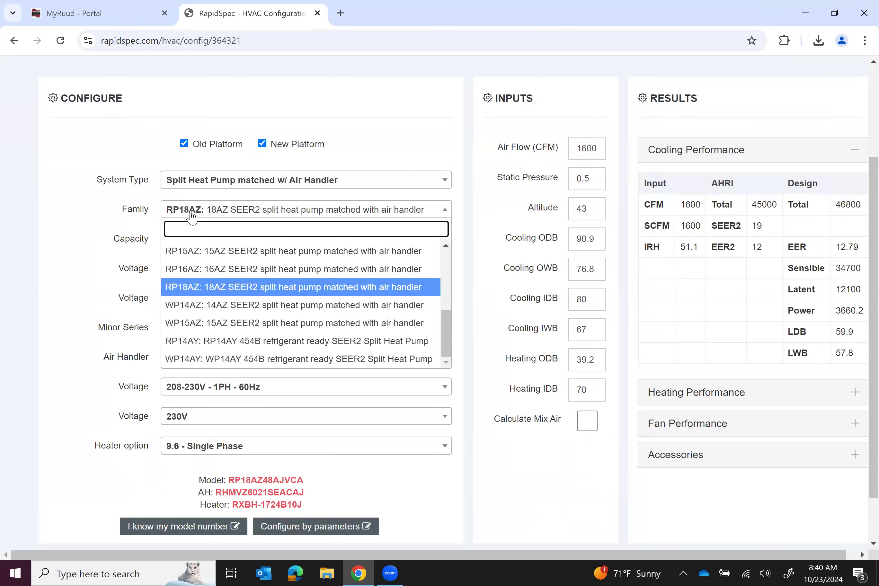
left_click(192, 215)
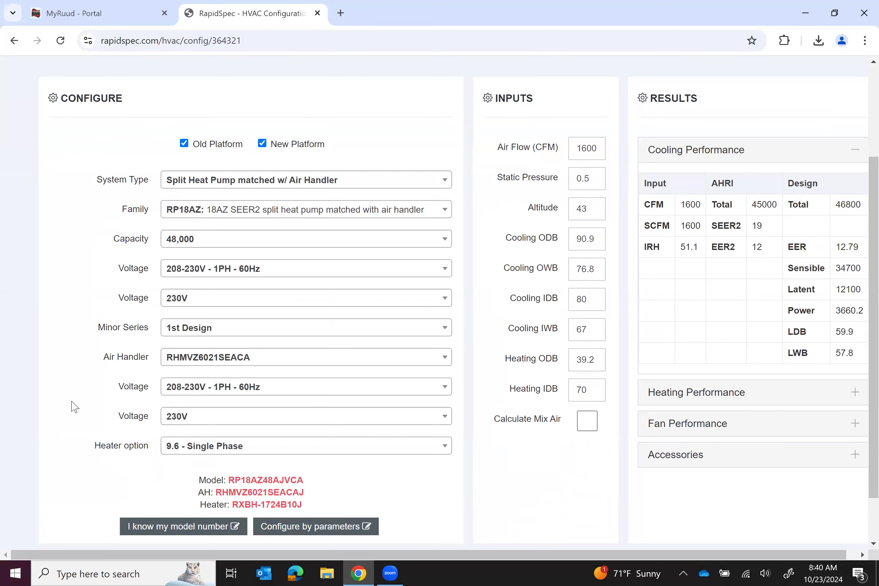
scroll(75, 406, "down", 1)
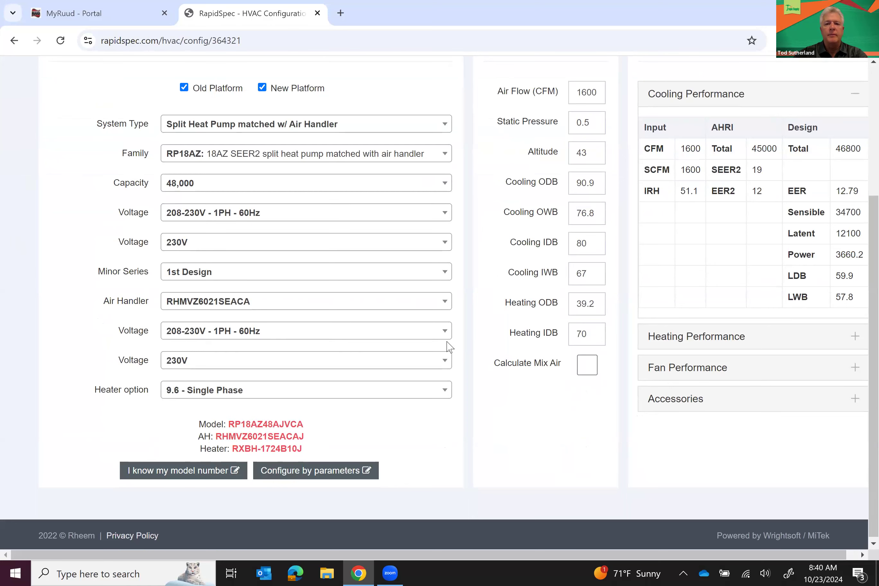
scroll(476, 323, "up", 2)
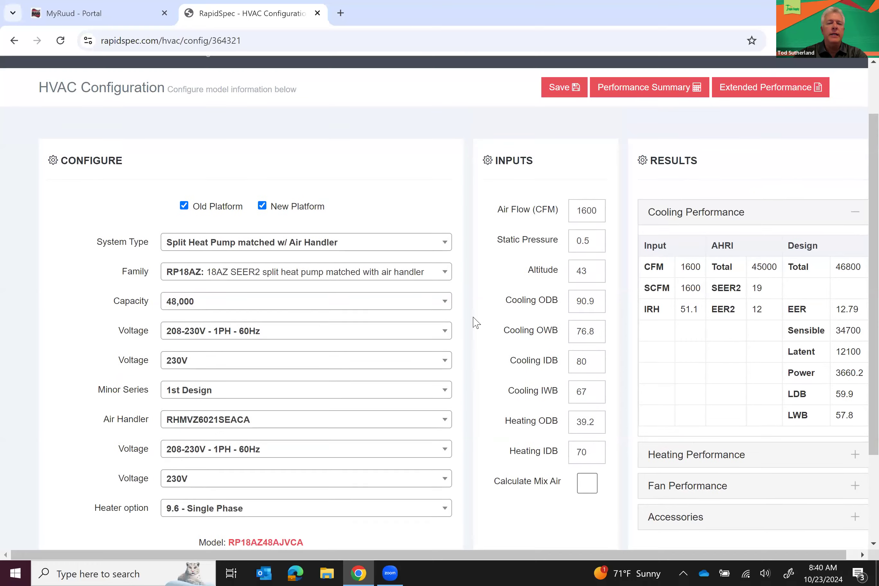
scroll(475, 322, "up", 1)
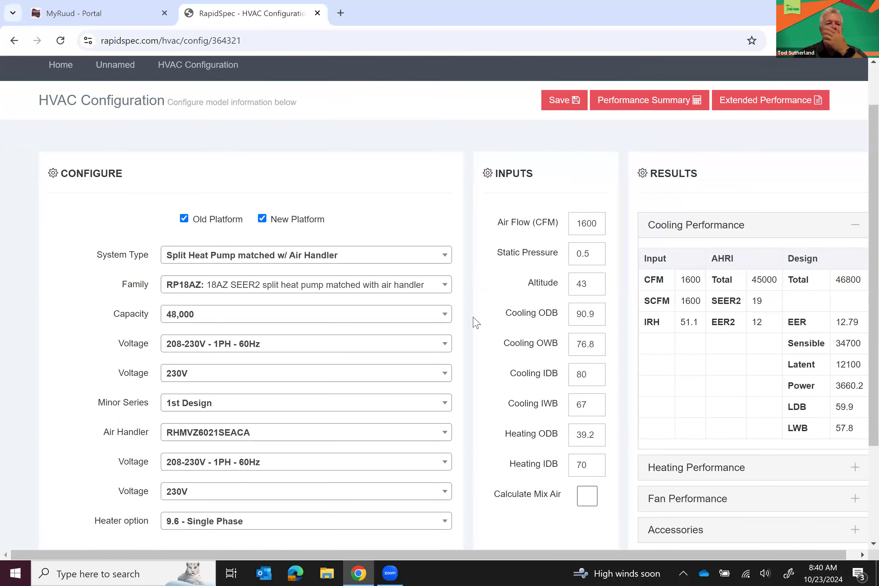
scroll(476, 322, "down", 1)
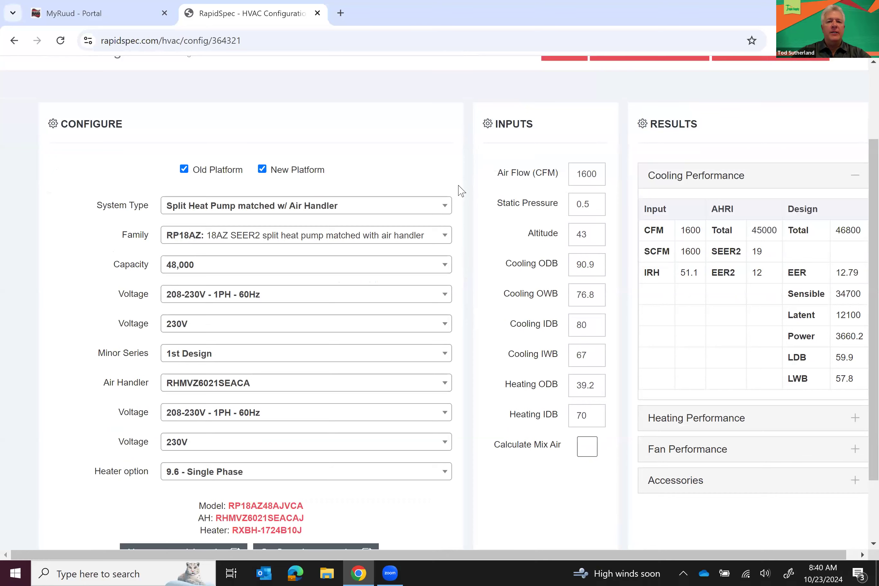
scroll(486, 192, "up", 3)
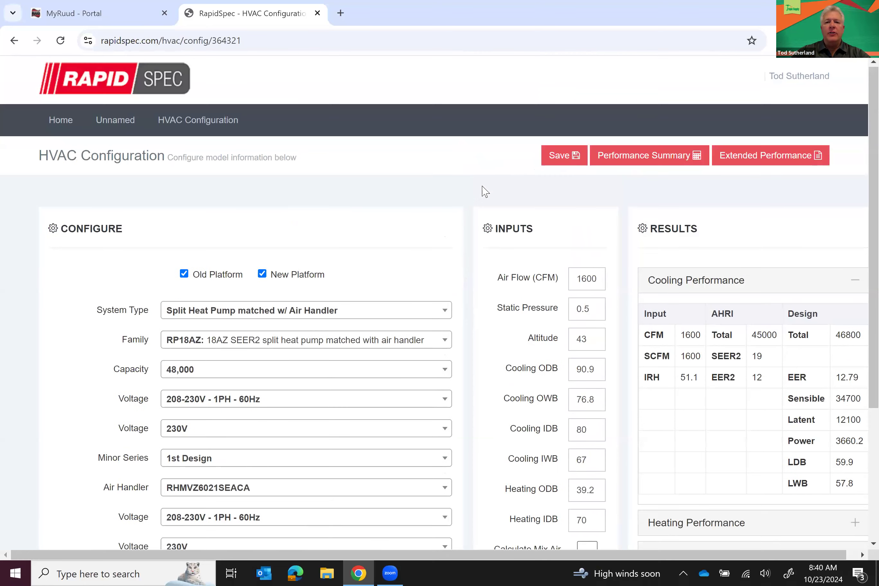
Save the RP18AZ48AJVCA heat pump system to the project as HP - 2
left_click(554, 157)
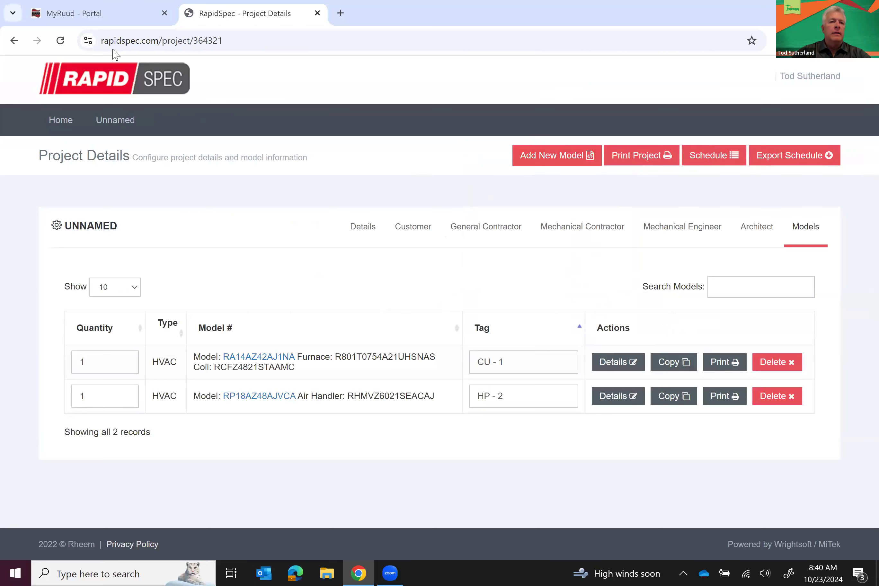
mouse_move(85, 18)
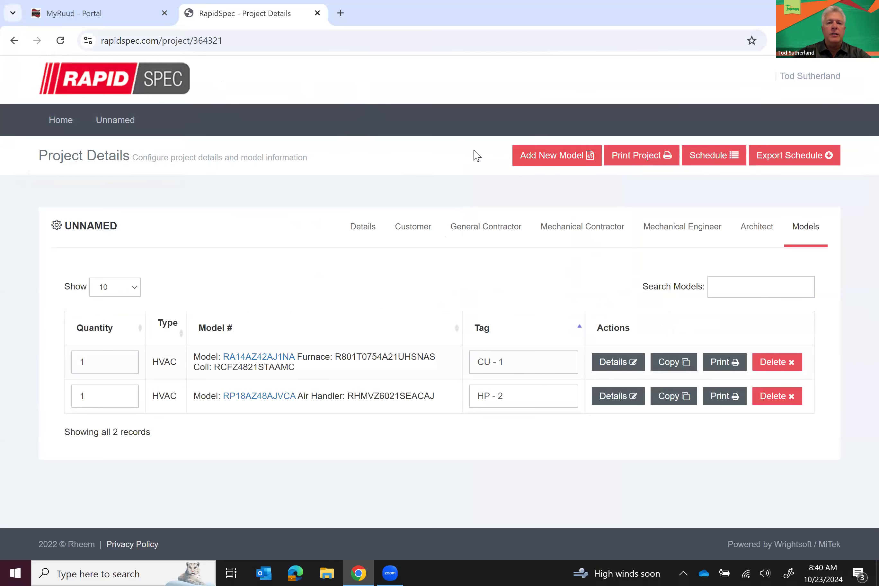
Start a new HVAC equipment model with system type split condenser matched with air handler
left_click(537, 159)
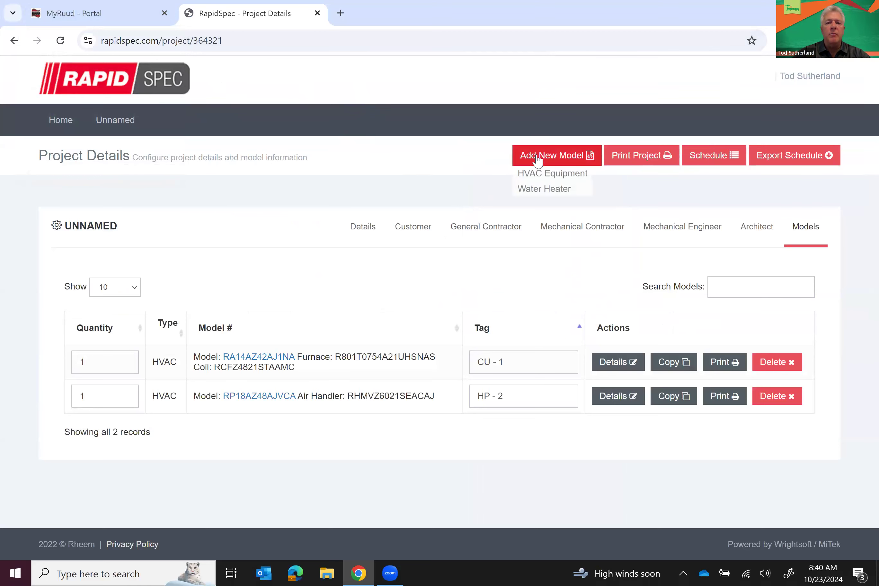
left_click(547, 184)
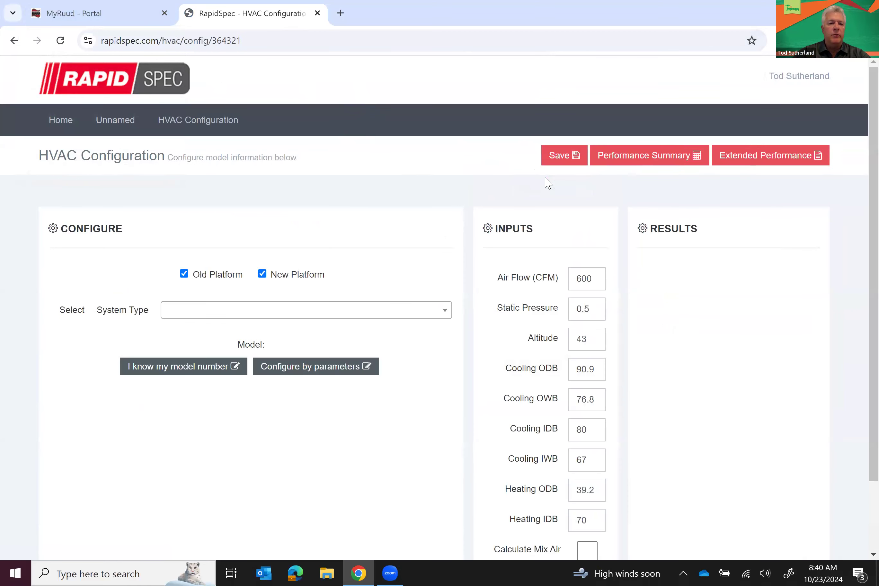
left_click(449, 319)
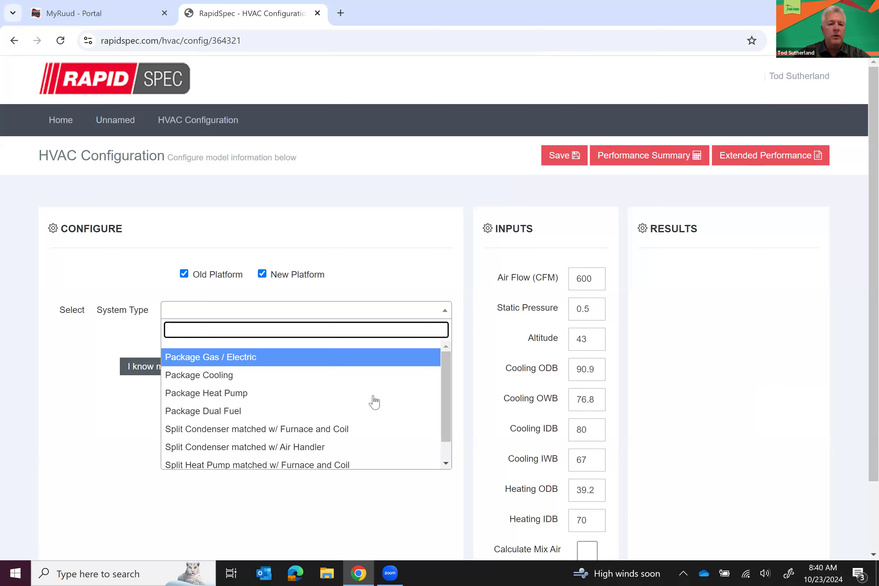
left_click(300, 453)
Set the condenser to family RA14AZ, capacity 36,000, voltage 230V and option code None
left_click(310, 344)
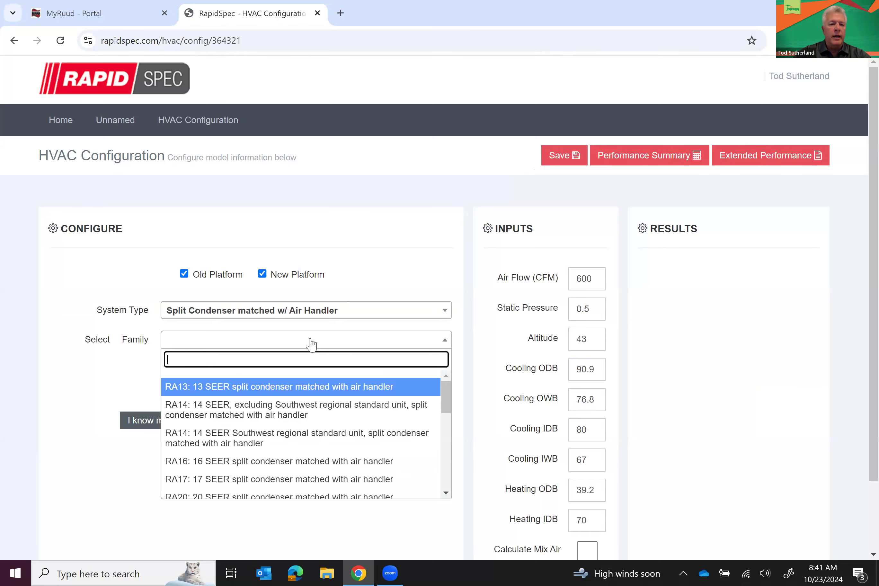
scroll(408, 467, "down", 3)
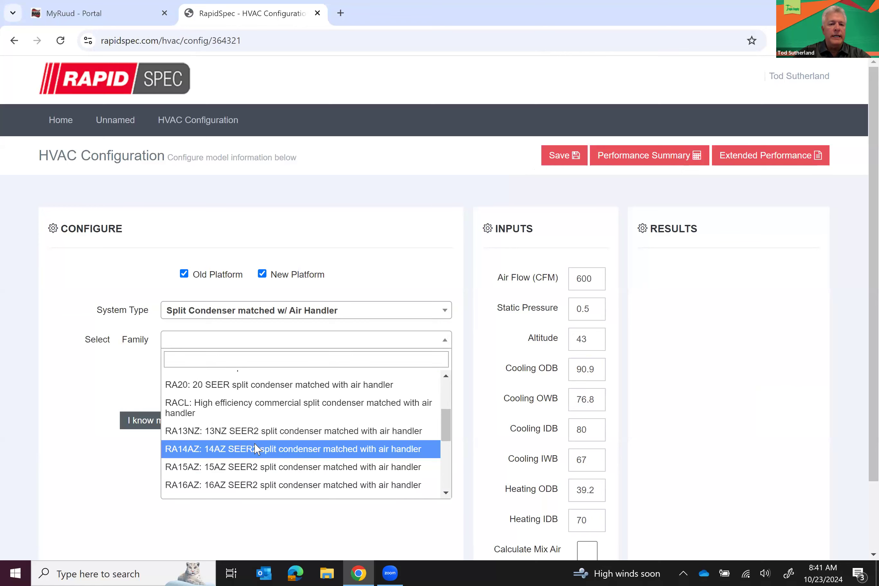
left_click(256, 450)
left_click(239, 374)
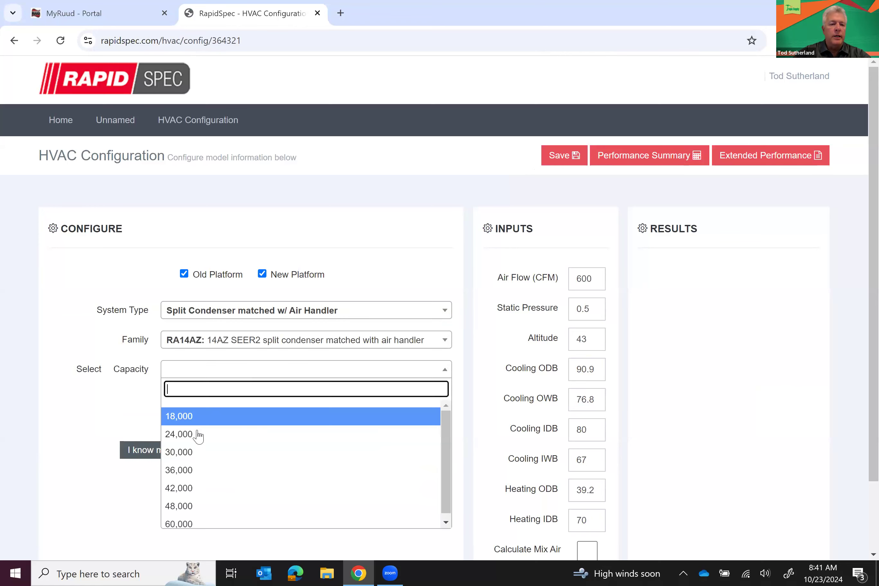
left_click(189, 473)
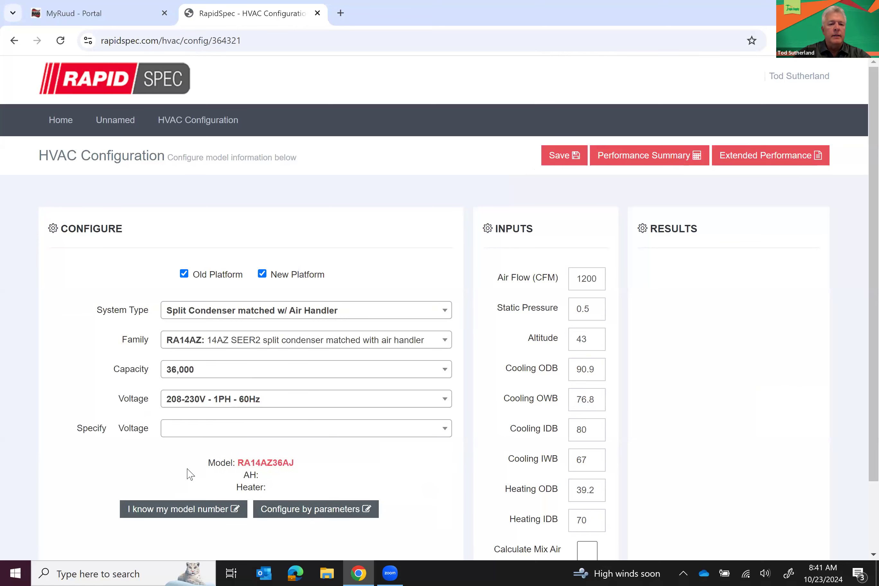
left_click(190, 428)
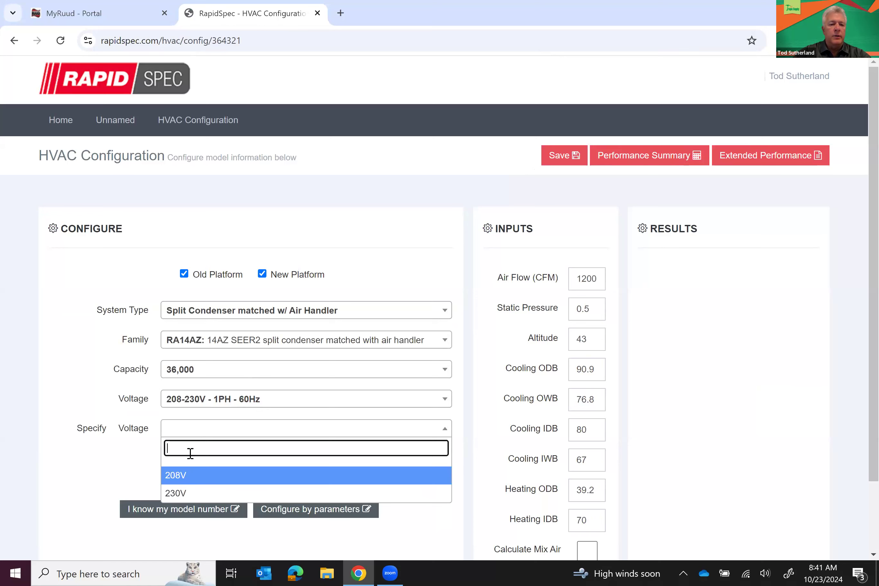
left_click(177, 499)
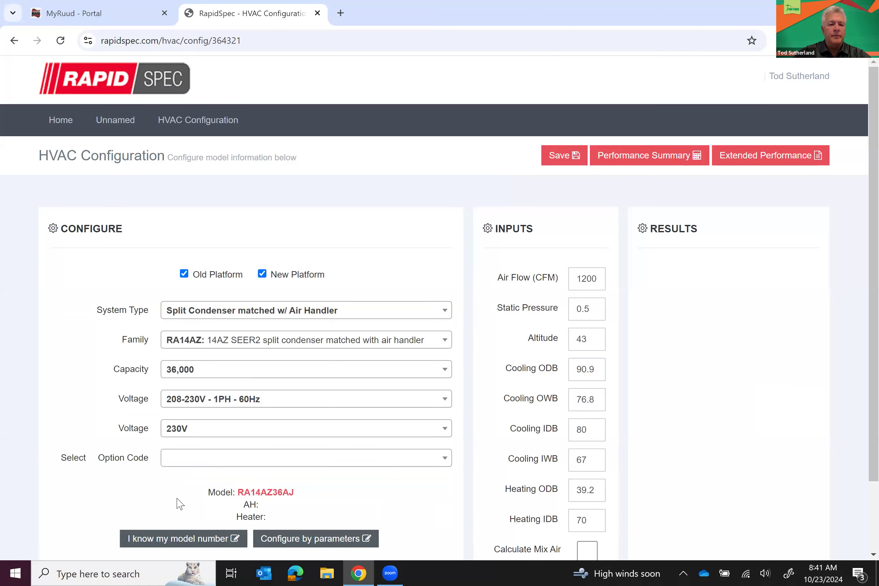
left_click(180, 460)
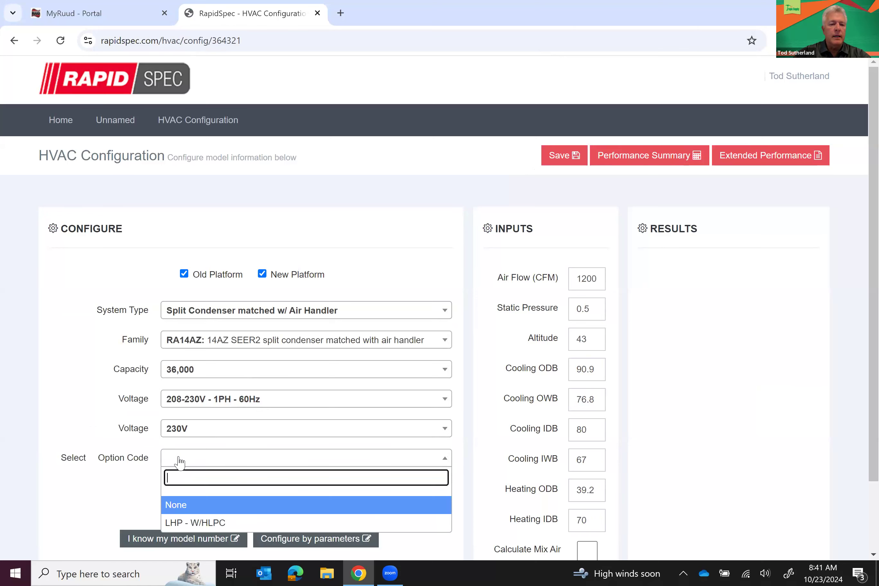
left_click(172, 507)
Choose the RH2TZ3617STANN matching air handler
left_click(172, 497)
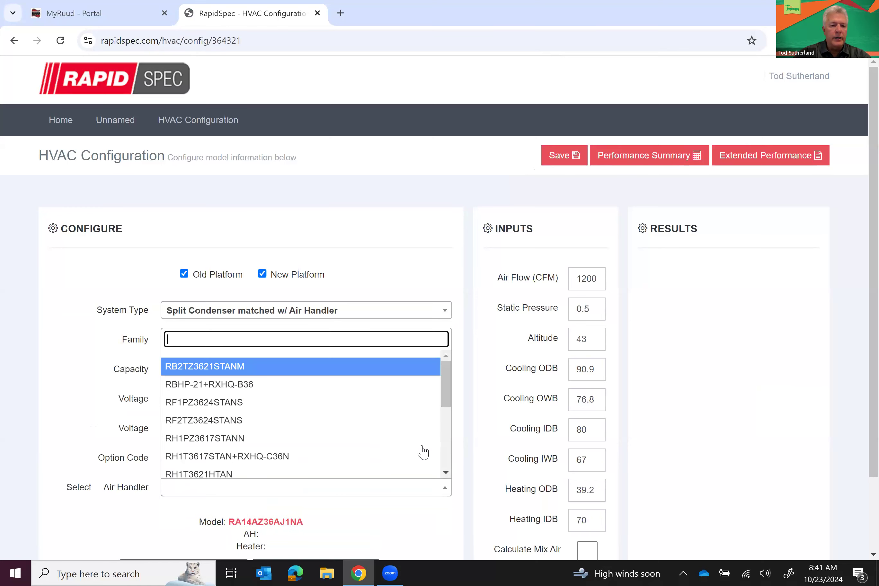
left_click(446, 454)
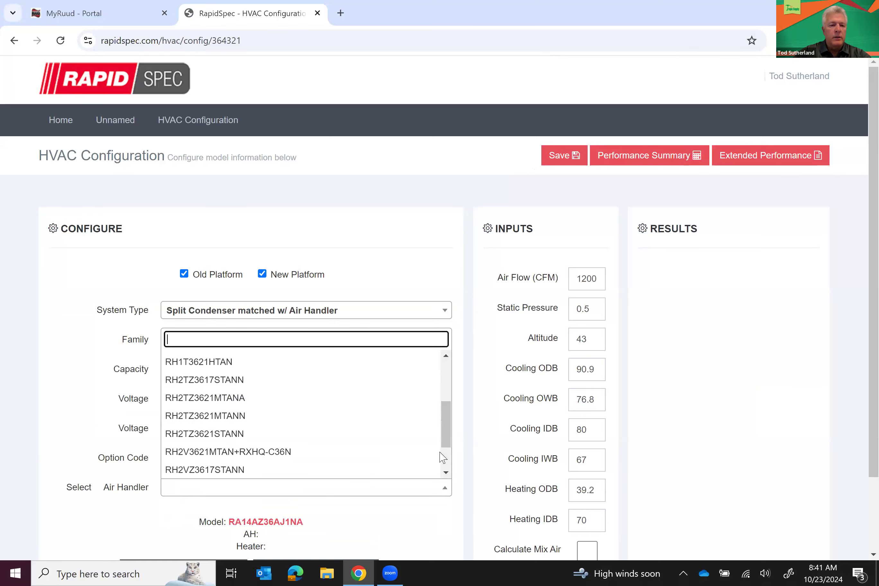
left_click(211, 381)
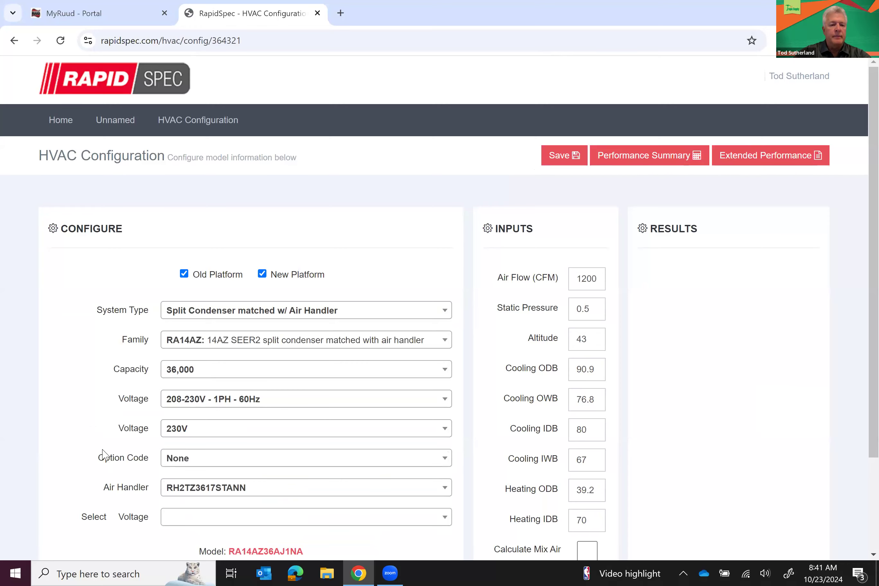
scroll(104, 455, "down", 3)
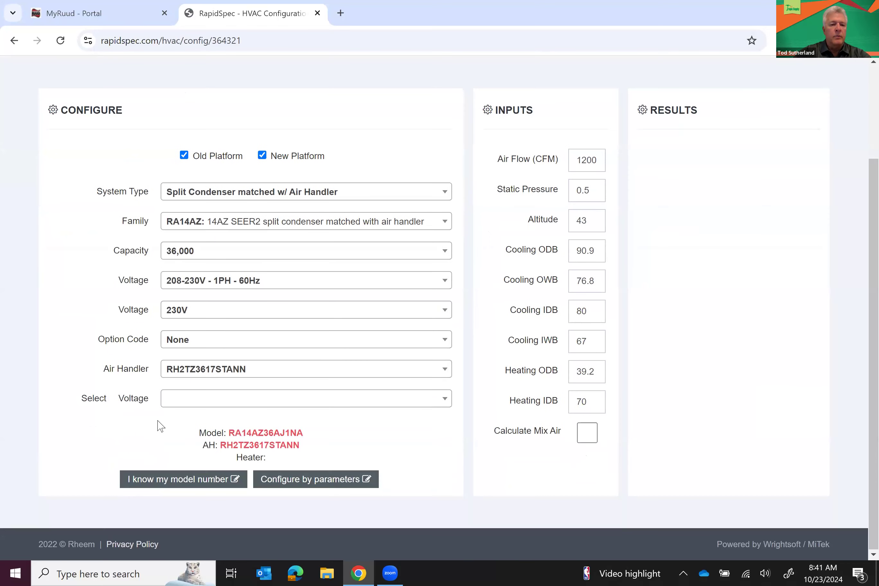
Set the air handler voltage to 208-230V, then 230V, with the 7.2 - Single Phase heater
left_click(181, 403)
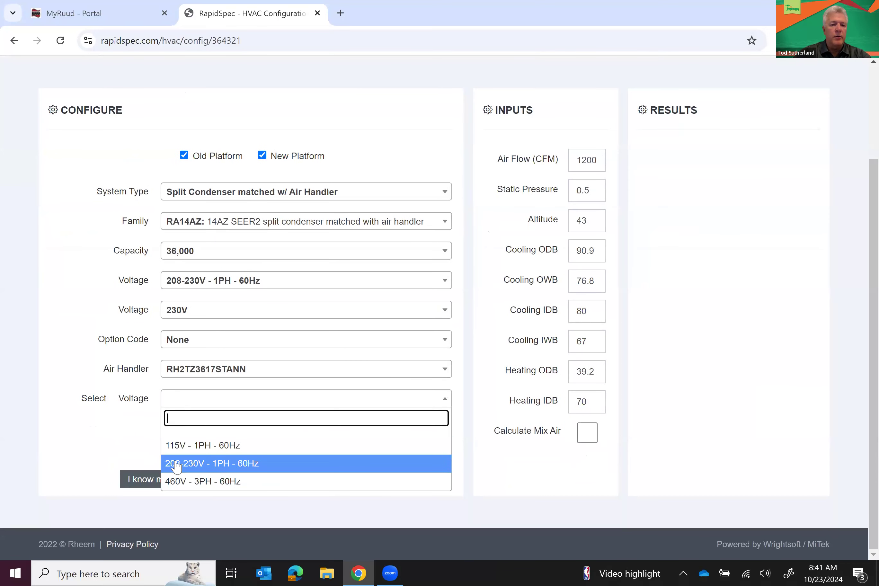
left_click(177, 464)
left_click(175, 434)
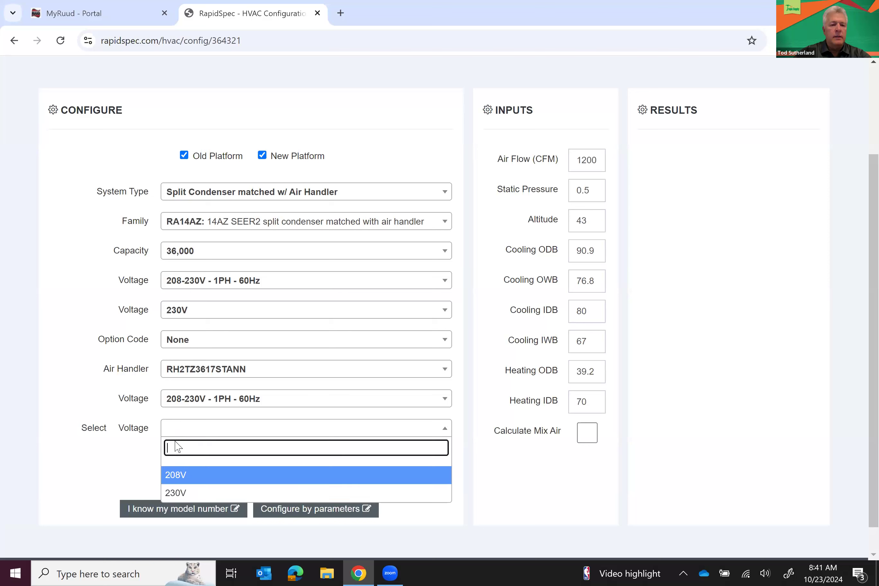
left_click(173, 492)
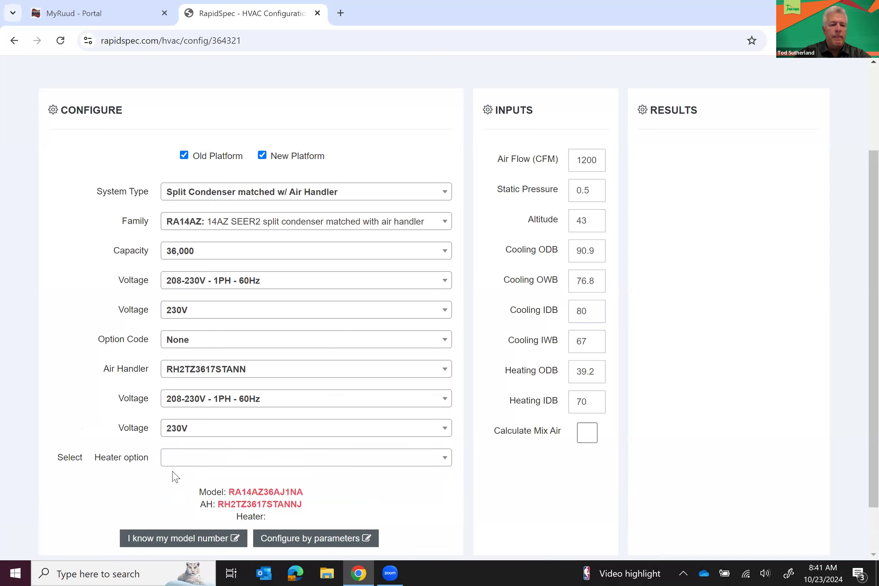
left_click(173, 460)
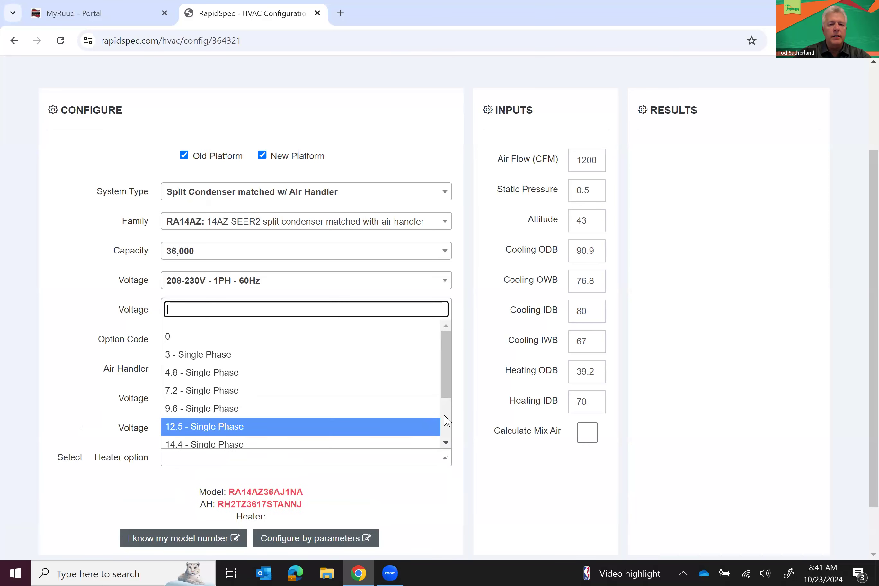
scroll(449, 422, "down", 2)
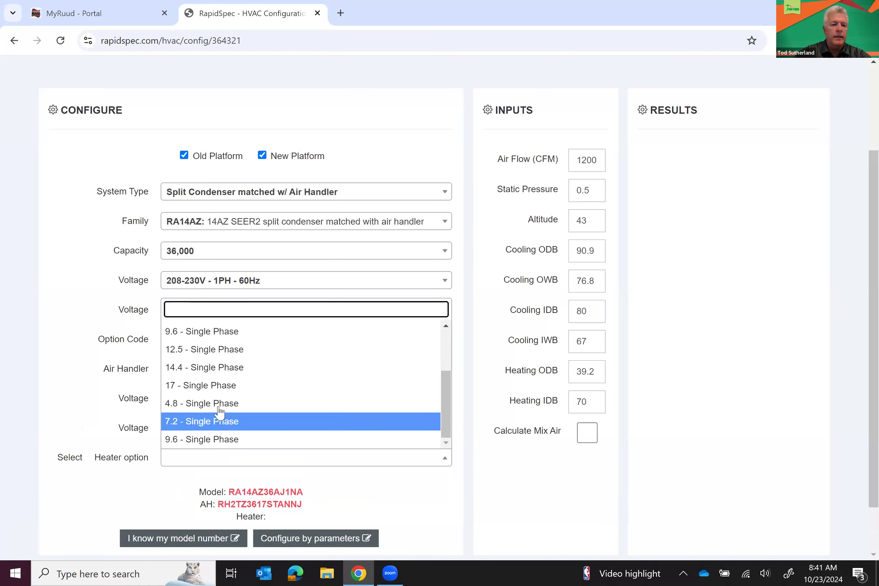
left_click(219, 421)
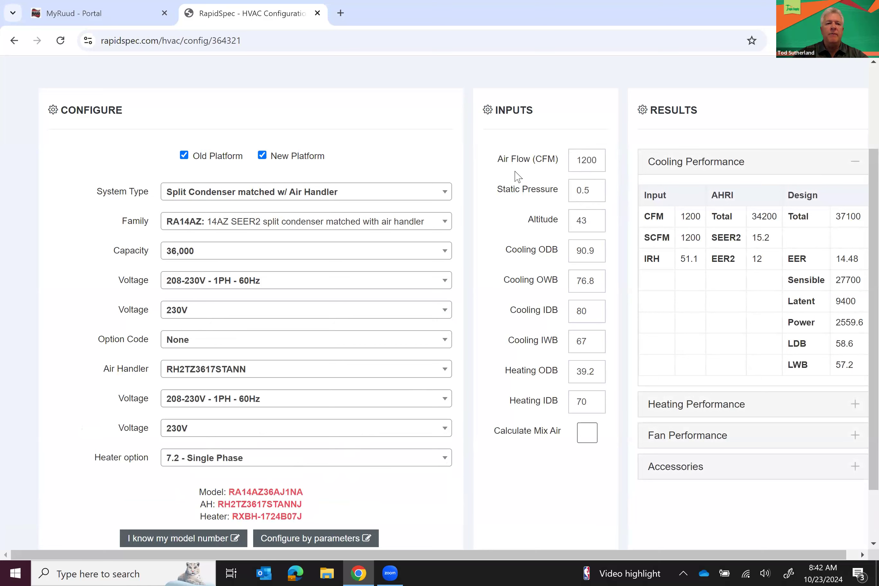
In MyRuud, go to Product Technical Support > Condensing Units > RA14AZ Endeavor Achiever specification sheets
left_click(128, 19)
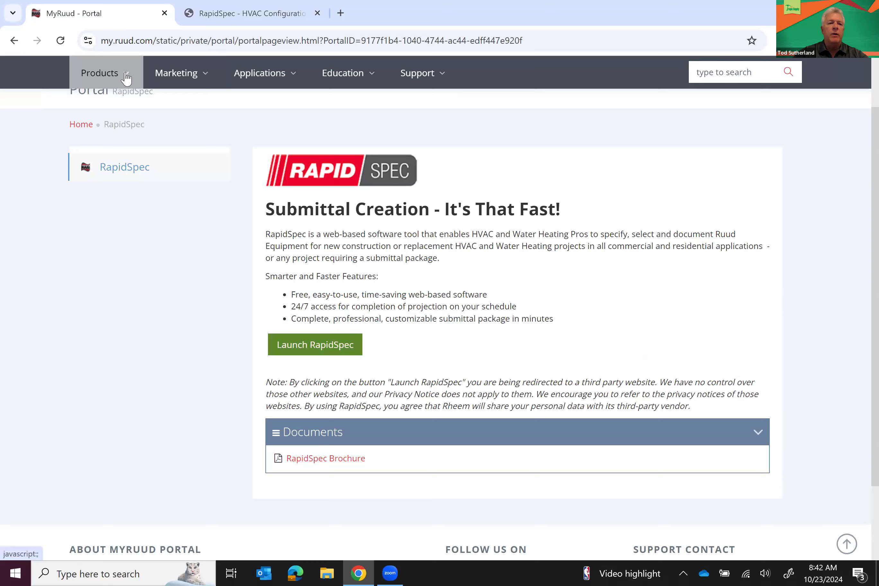
mouse_move(124, 75)
left_click(147, 203)
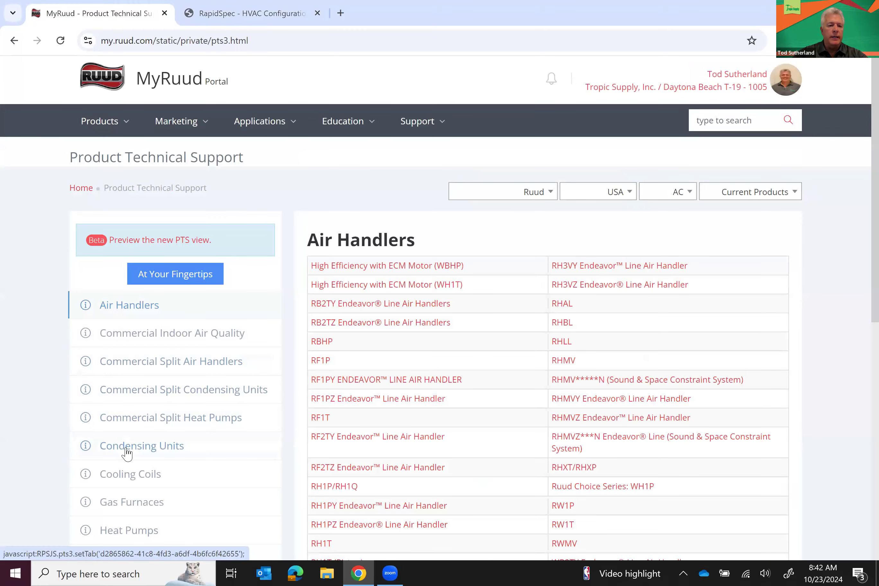
left_click(127, 453)
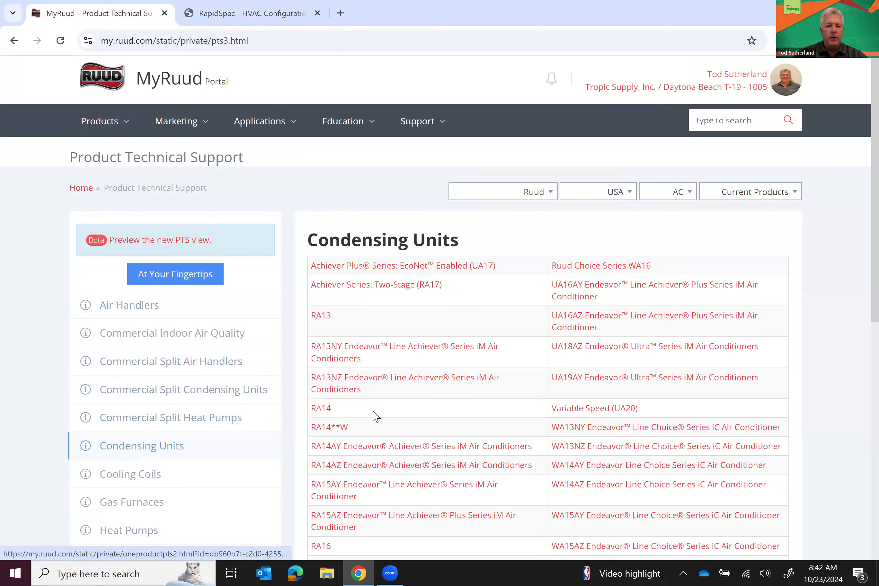
left_click(376, 471)
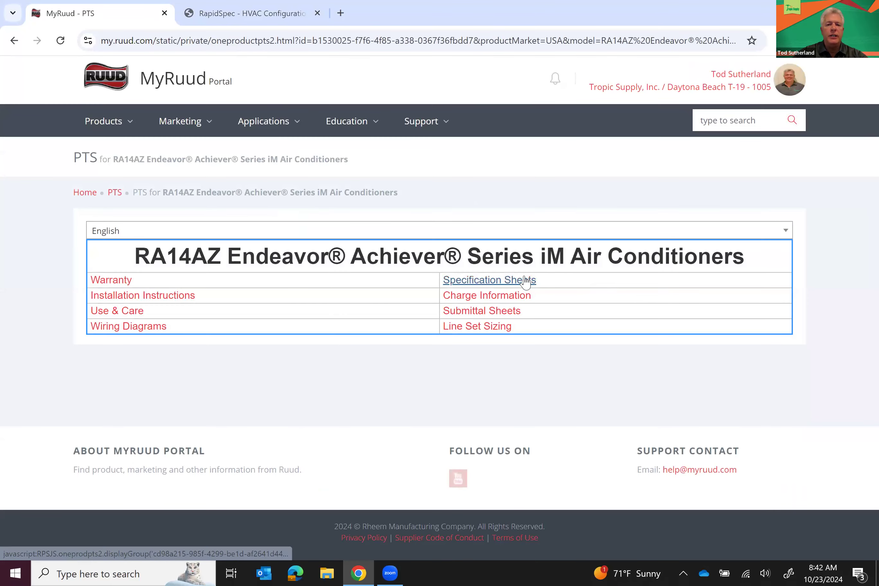
left_click(525, 280)
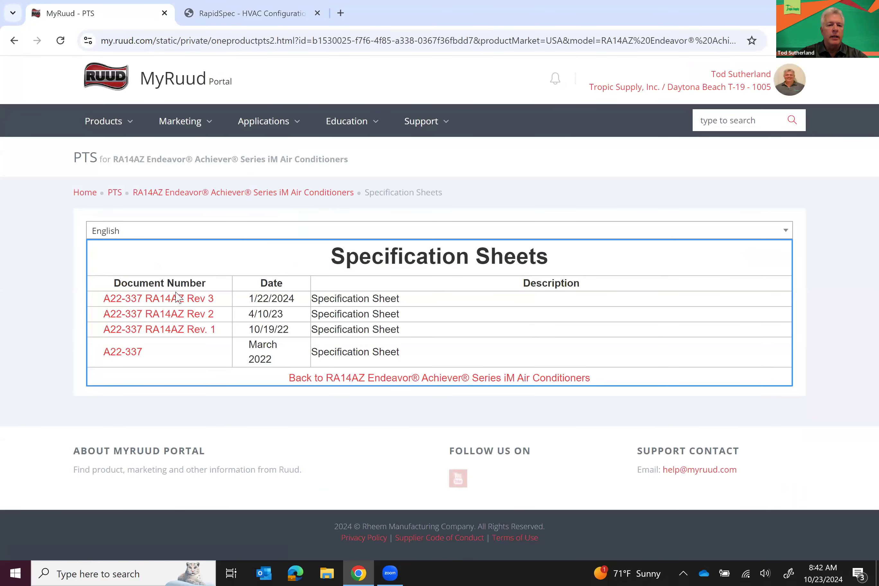
Open the A22-337 RA14AZ Rev 3 PDF and scroll down to the General Data table
left_click(163, 299)
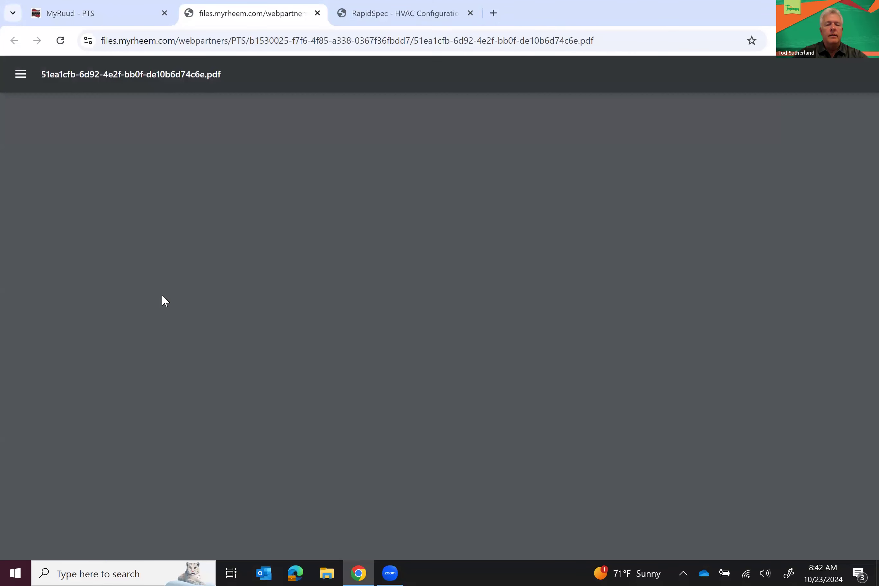
scroll(377, 317, "down", 2)
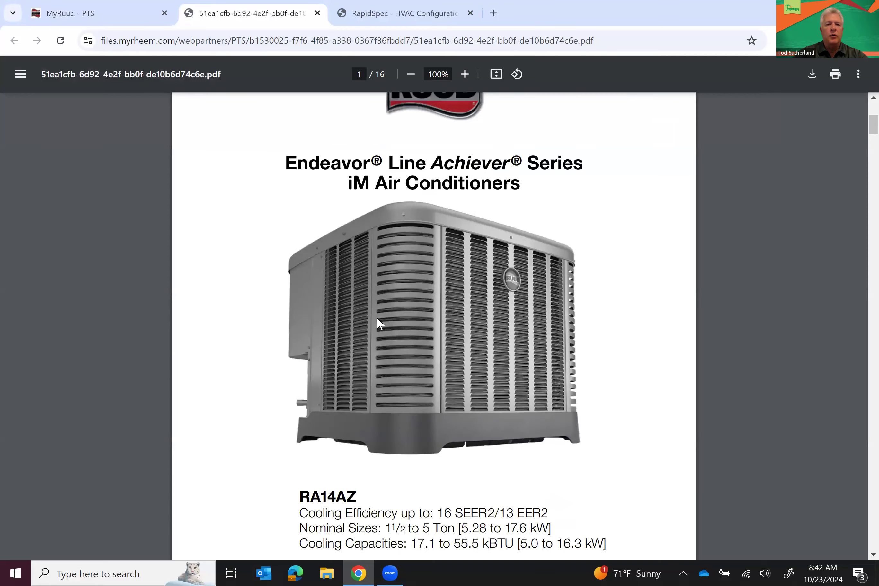
scroll(378, 317, "down", 20)
scroll(380, 323, "down", 20)
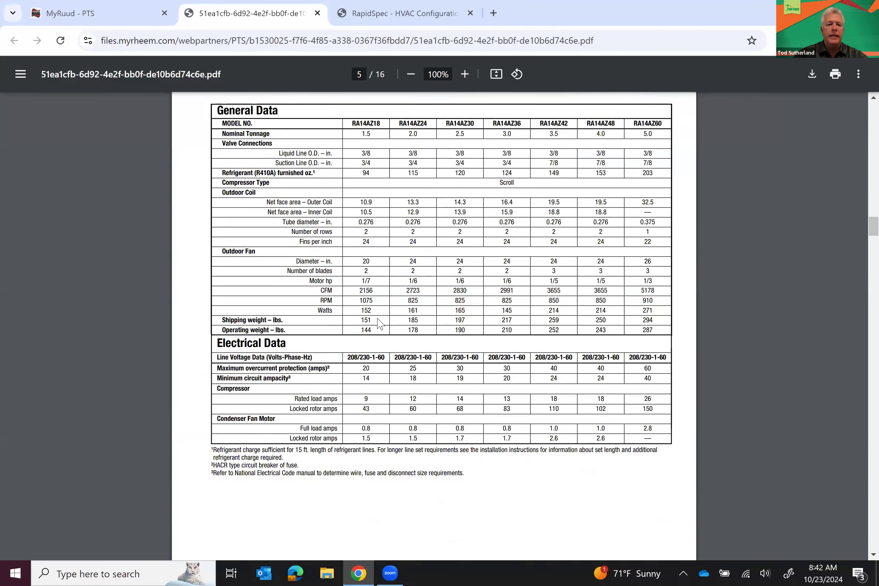
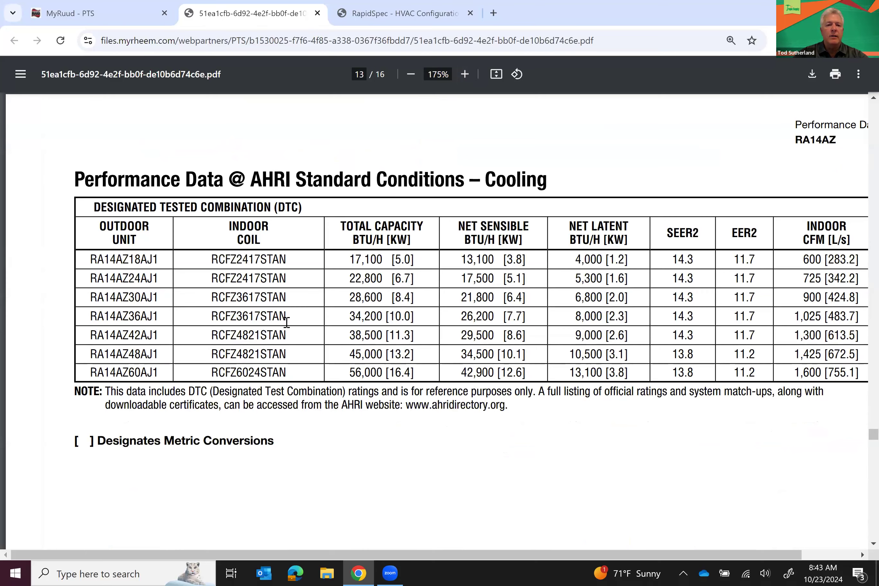
Find the 1,025 CFM indoor airflow for RA14AZ36AJ1 in the spec sheet's AHRI cooling table, then return to RapidSpec
scroll(369, 331, "down", 10)
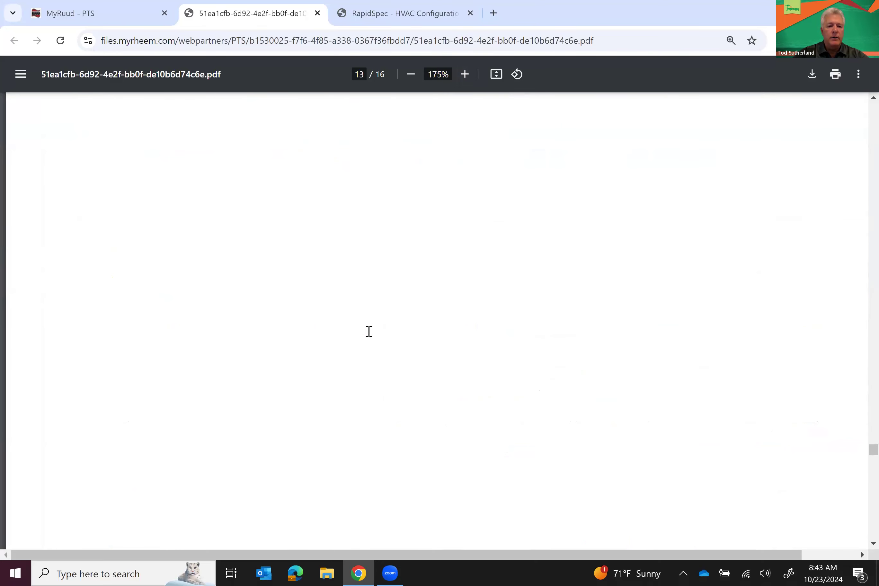
scroll(369, 331, "down", 5)
scroll(368, 332, "up", 8)
scroll(369, 331, "up", 6)
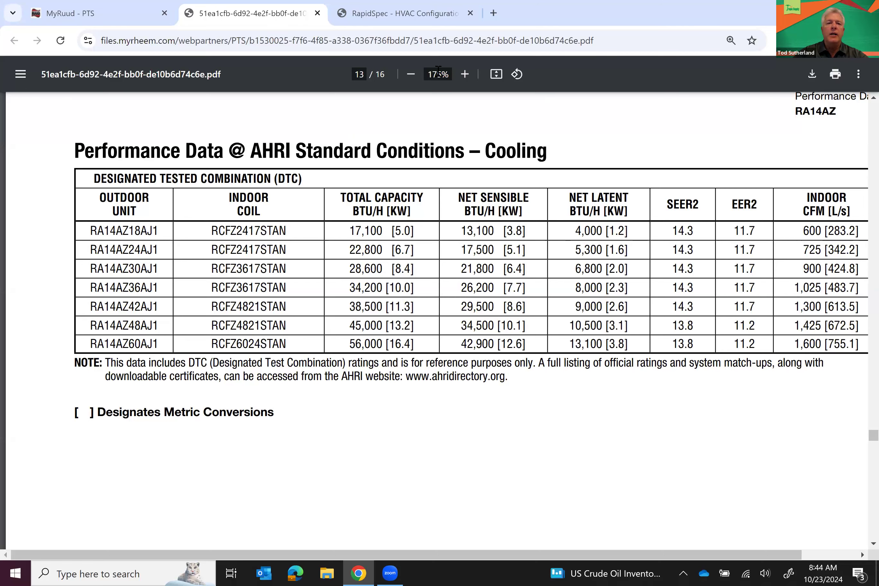
left_click(419, 15)
Change the unit's Air Flow from 1200 to 1025 CFM and recalculate the cooling results
left_click(597, 156)
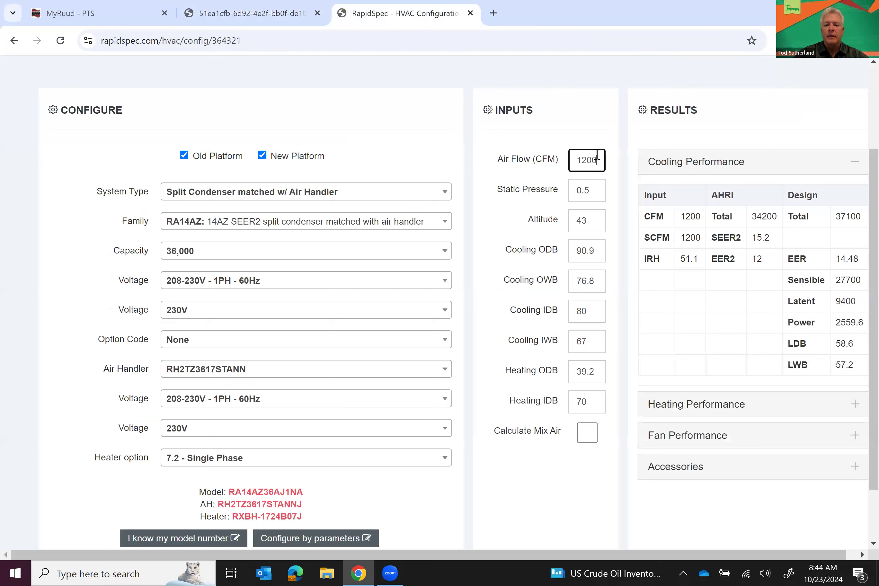
key("BackSpace")
key("BackSpace")
key("BackSpace")
key("BackSpace")
type("1025")
left_click(617, 196)
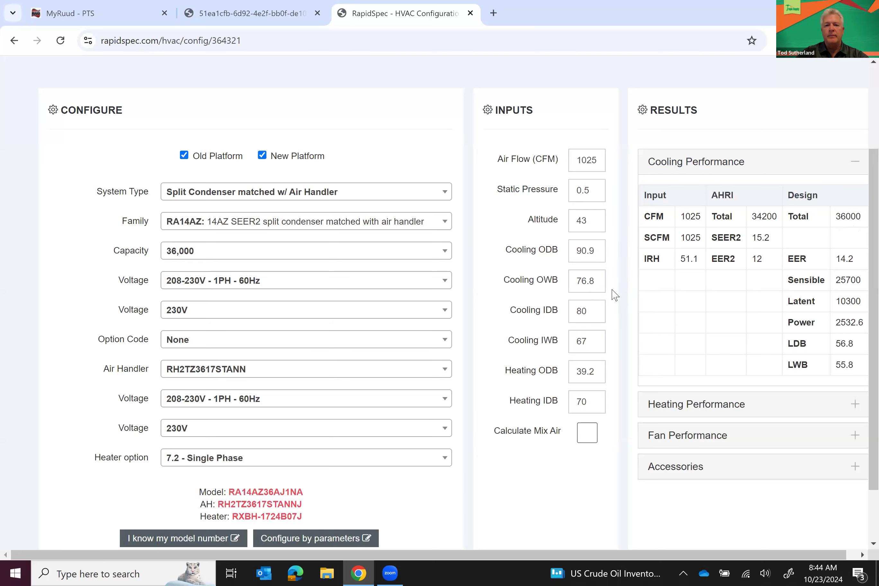
scroll(614, 295, "up", 2)
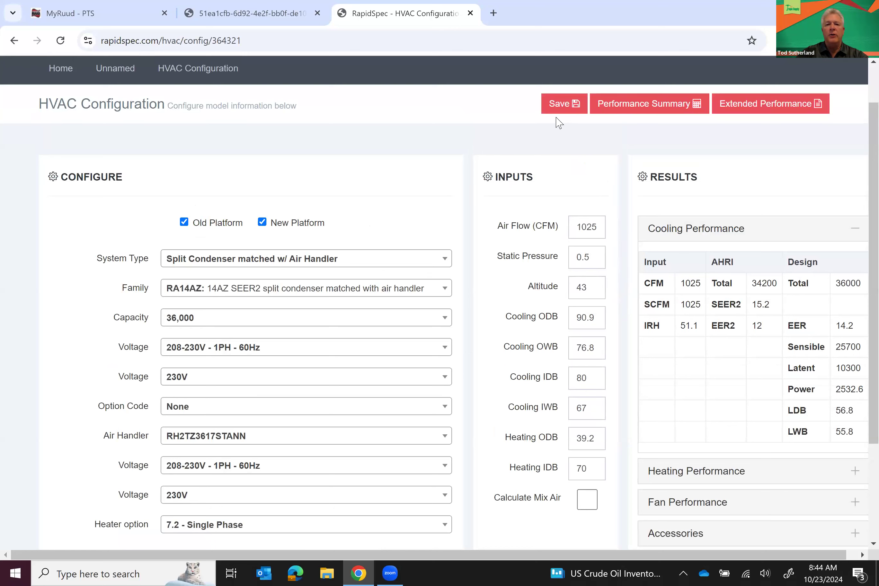
Save the configuration as CU-3, reopen its details, and generate its performance summary report
left_click(555, 107)
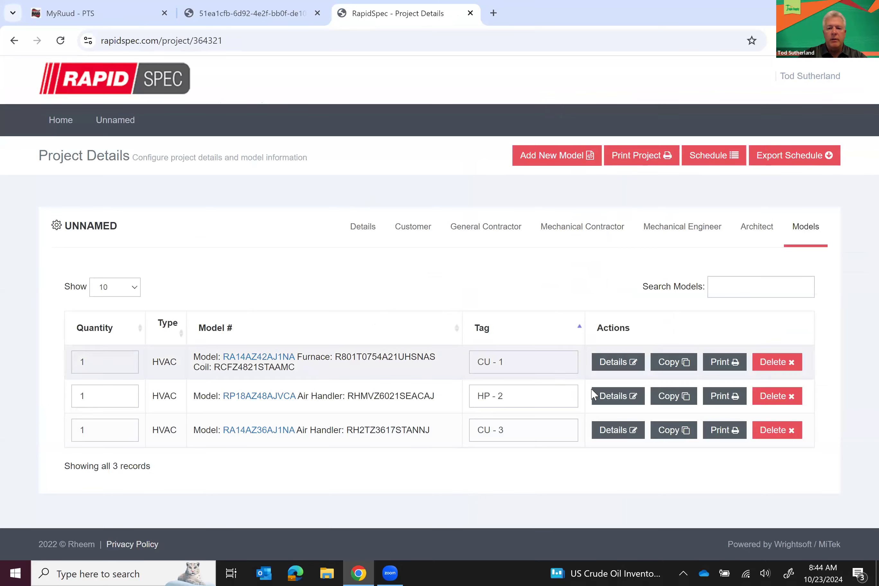
left_click(613, 431)
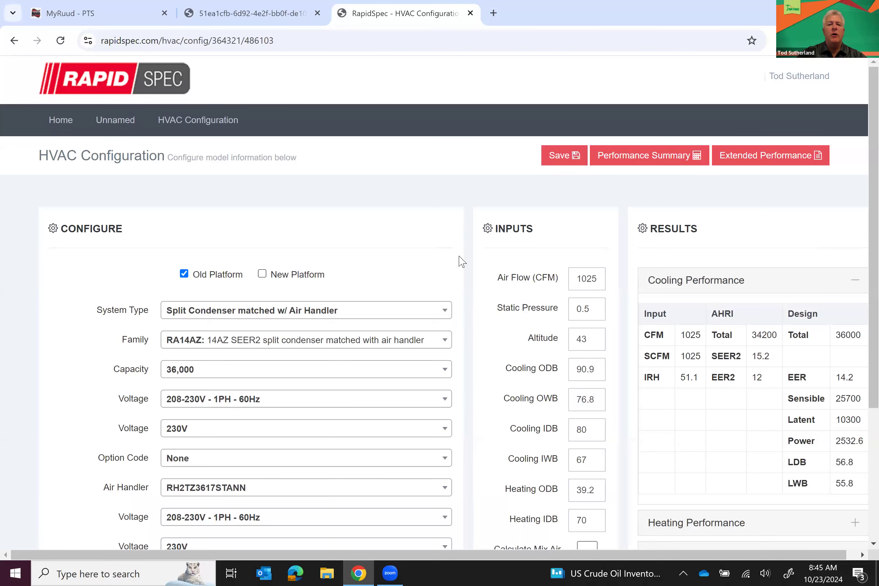
scroll(471, 282, "down", 3)
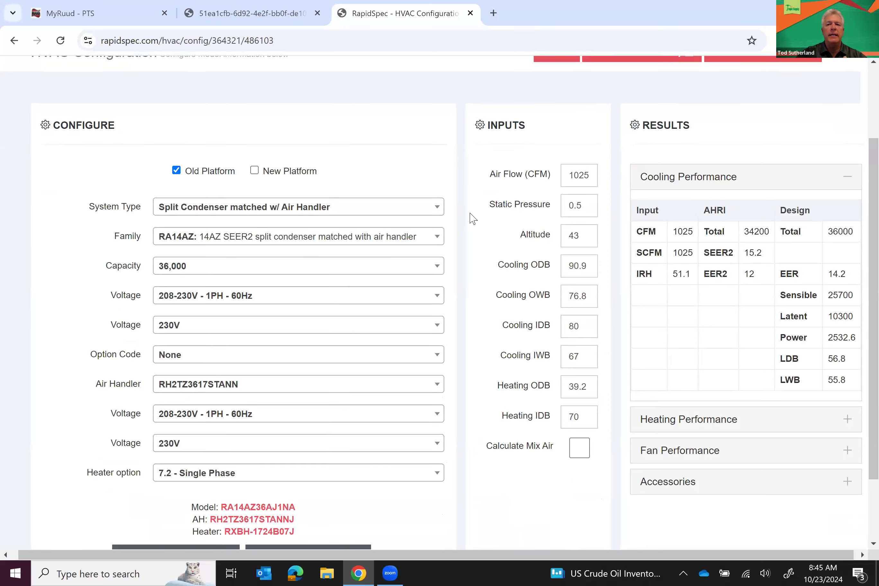
scroll(471, 218, "up", 2)
left_click(624, 140)
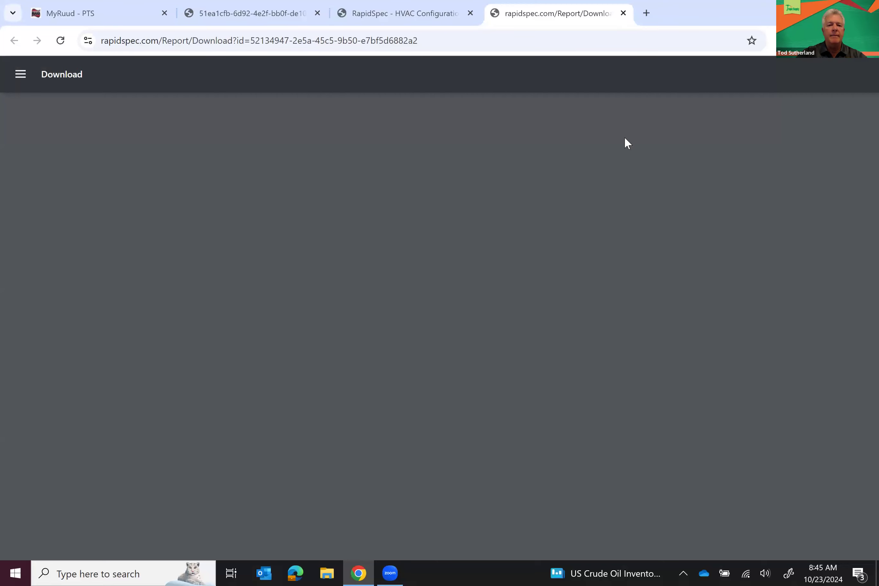
scroll(576, 272, "down", 6)
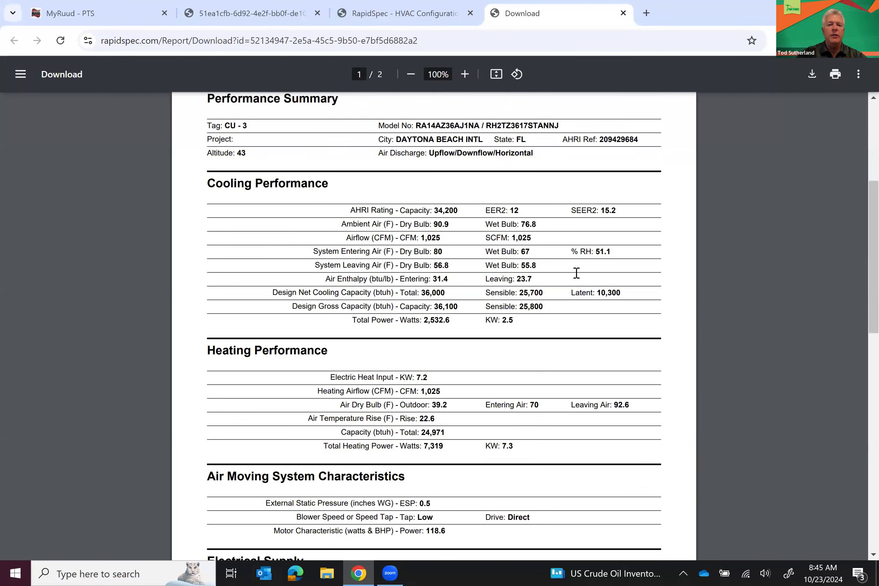
scroll(575, 272, "up", 5)
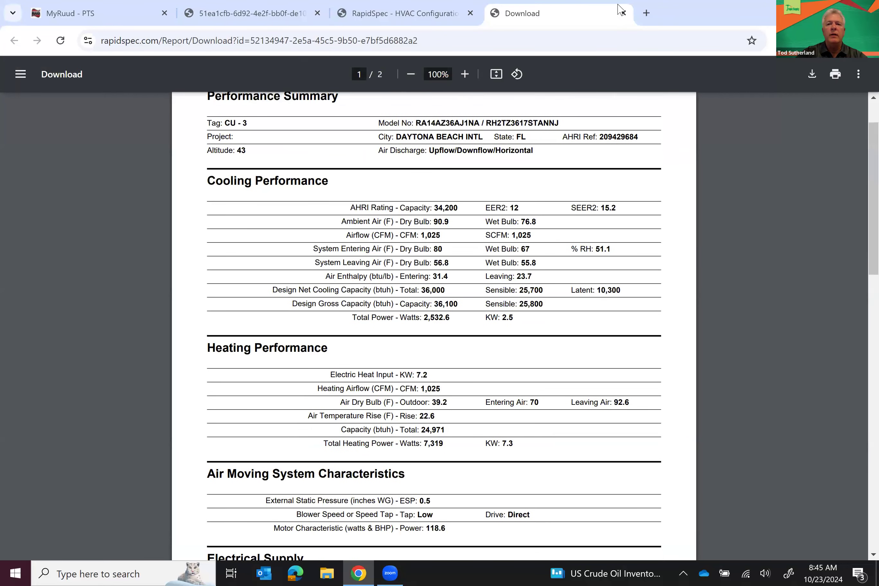
left_click(623, 13)
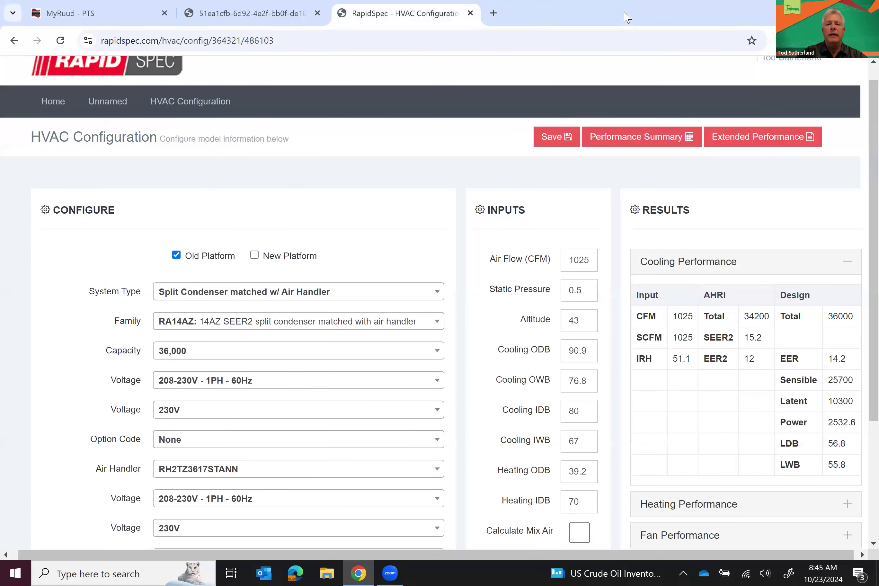
left_click(751, 137)
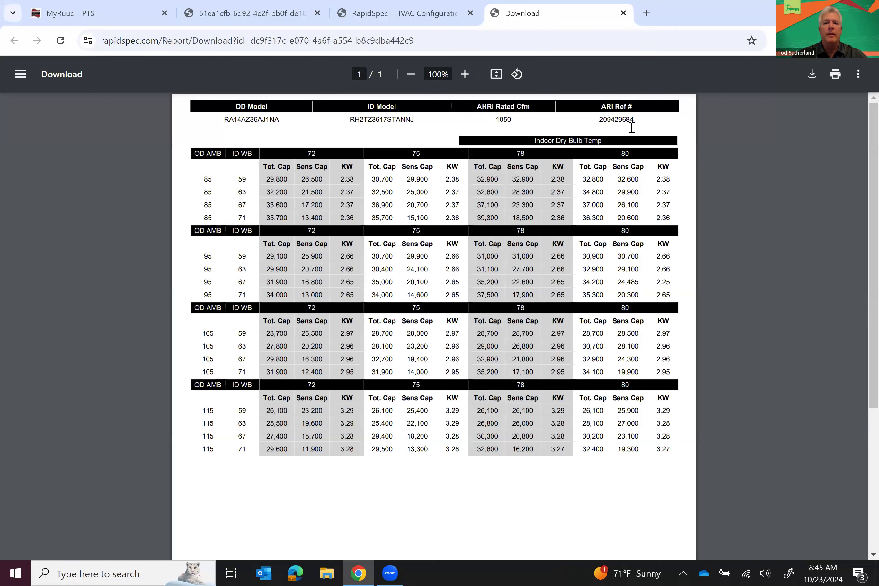
left_click(622, 14)
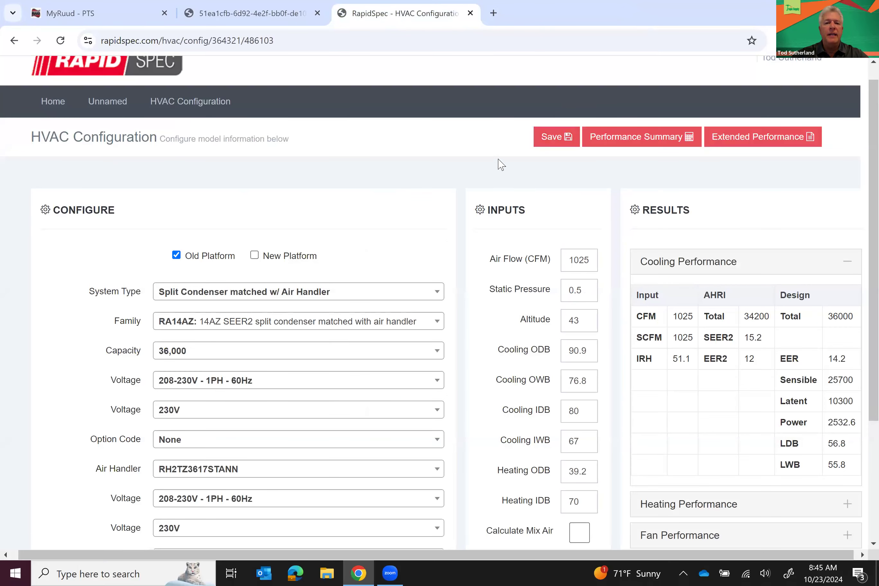
Save the configuration, then generate, review and close the project's 21-page spec report
left_click(546, 147)
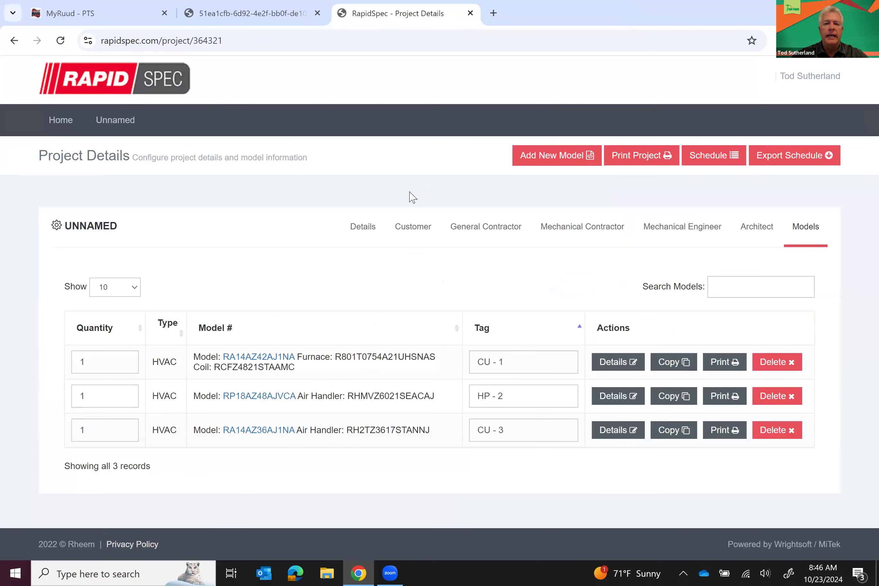
left_click(628, 156)
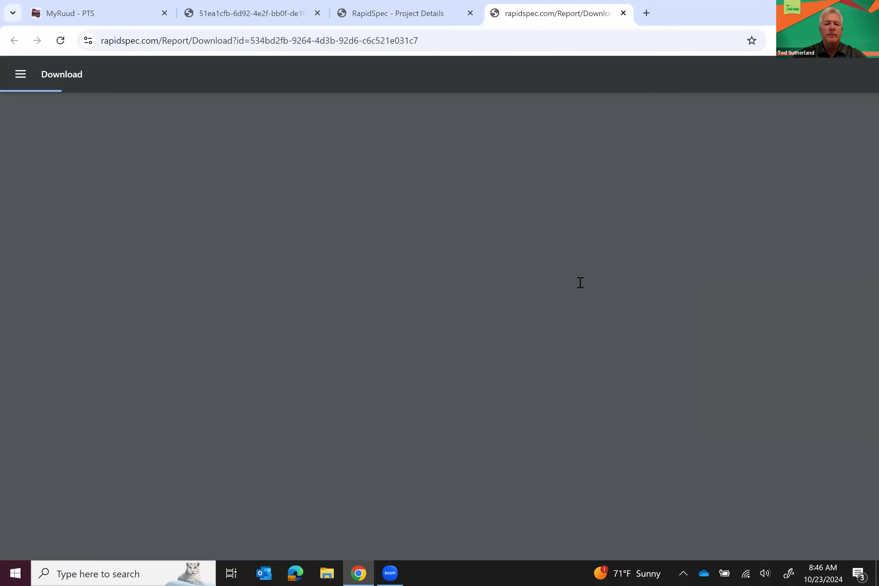
scroll(578, 308, "down", 12)
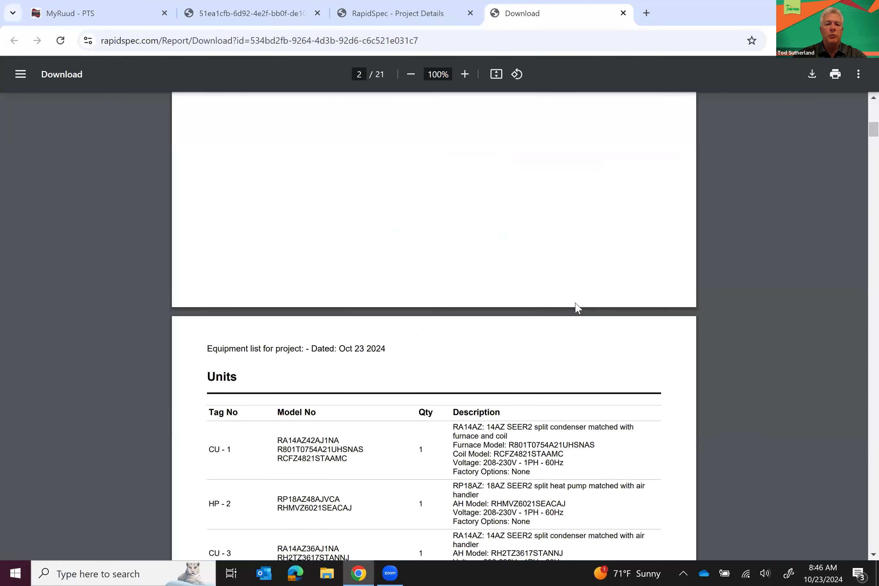
scroll(578, 308, "down", 4)
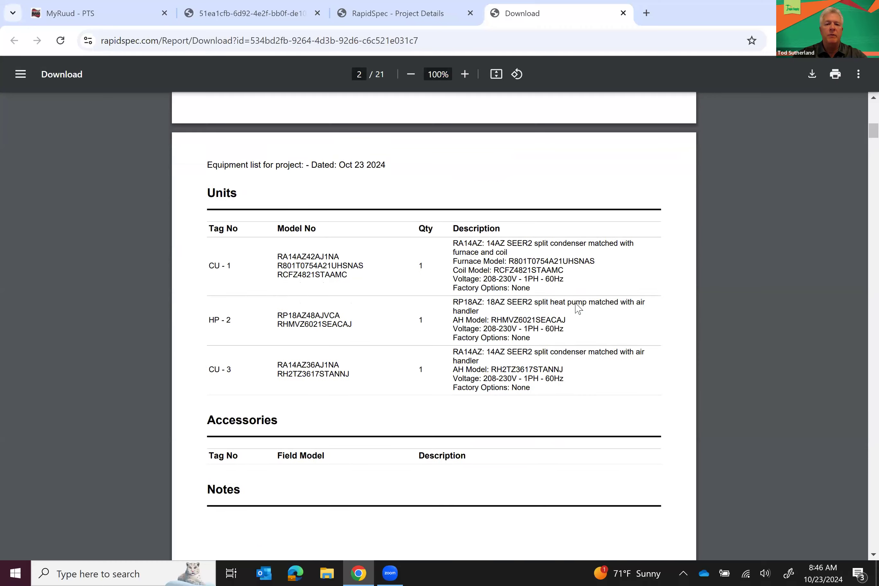
scroll(539, 291, "down", 20)
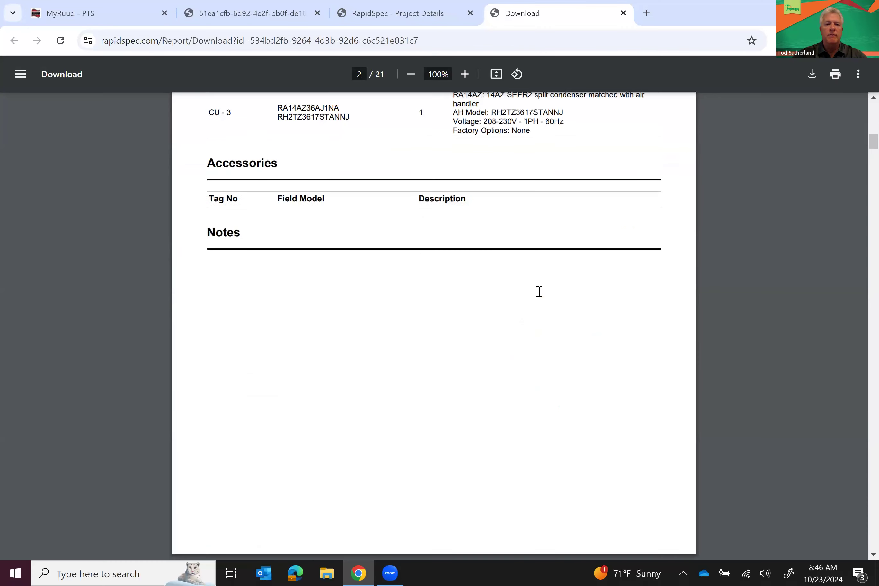
scroll(539, 292, "down", 20)
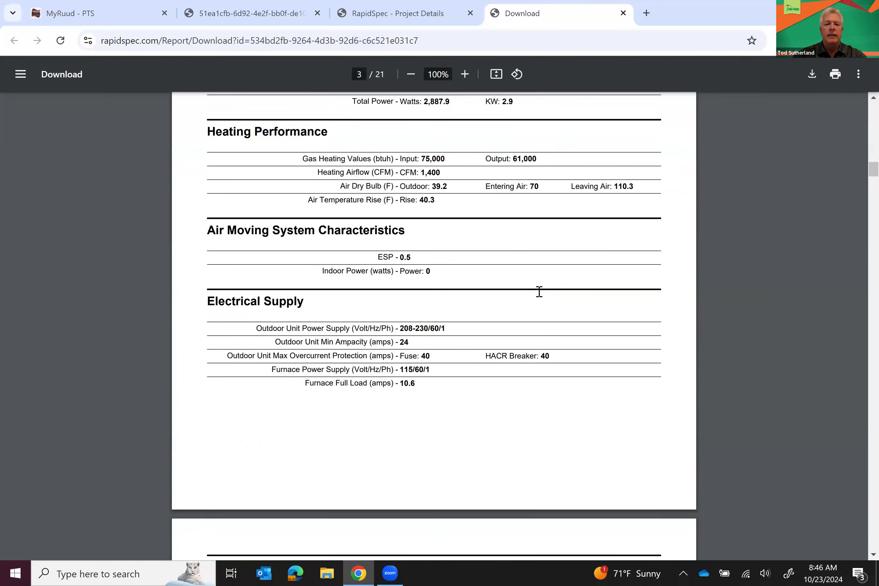
scroll(539, 291, "down", 12)
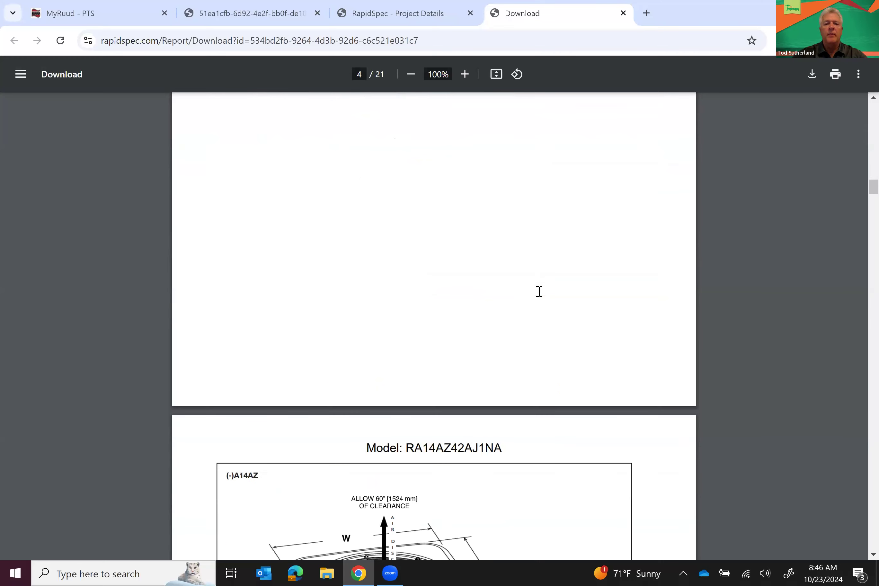
scroll(539, 292, "down", 20)
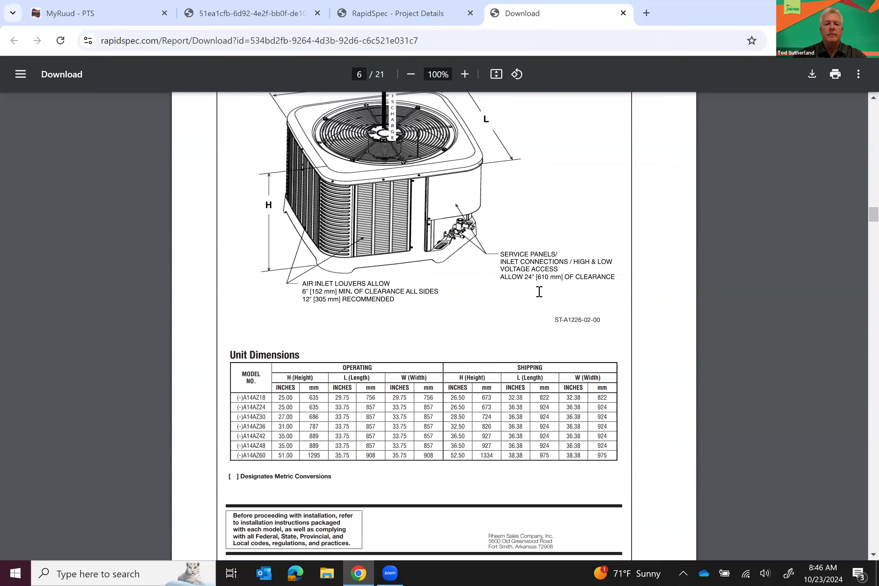
scroll(539, 292, "down", 1)
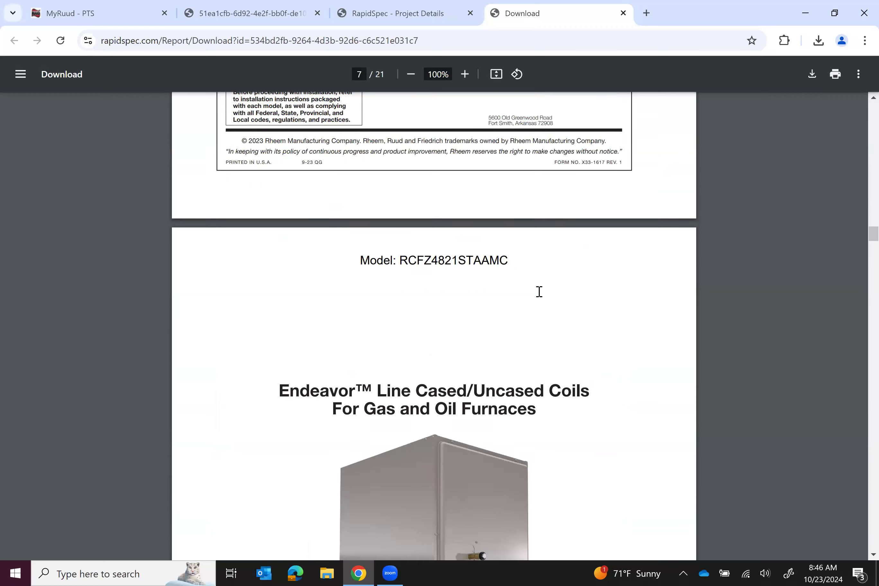
left_click(623, 14)
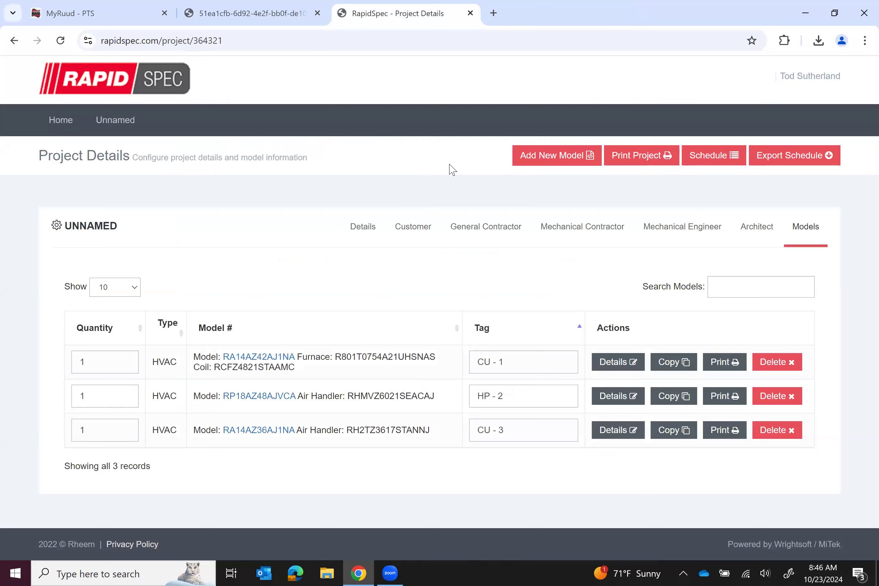
Add a new HVAC equipment model including new platform units, with system type Package Gas / Electric
left_click(539, 154)
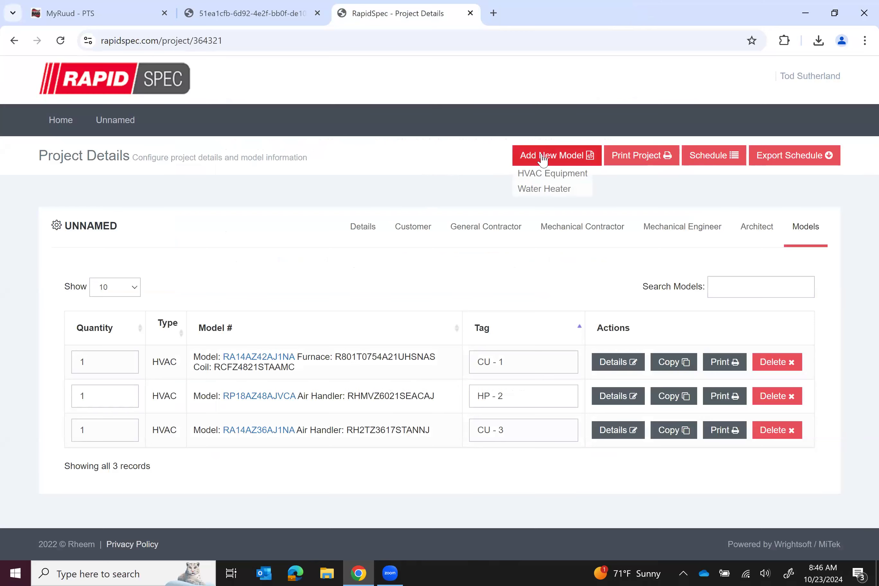
left_click(548, 176)
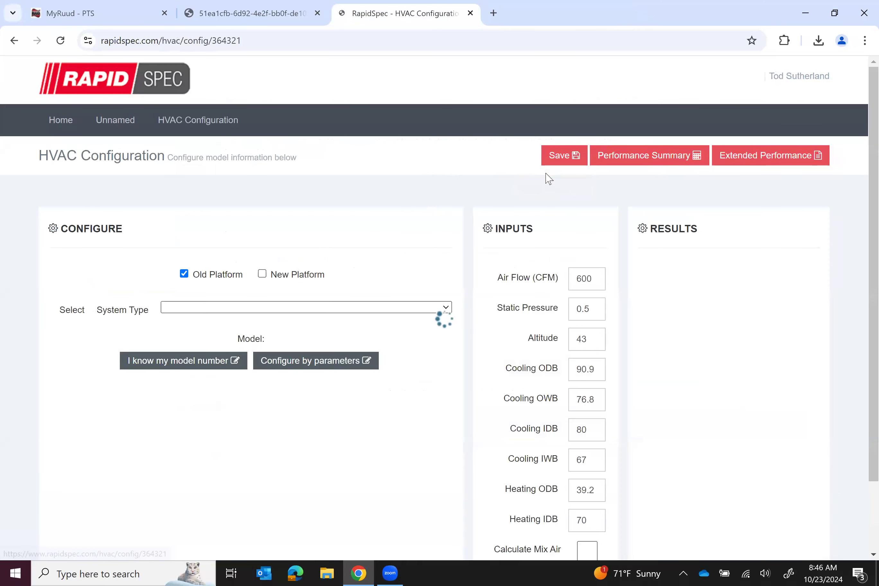
left_click(372, 313)
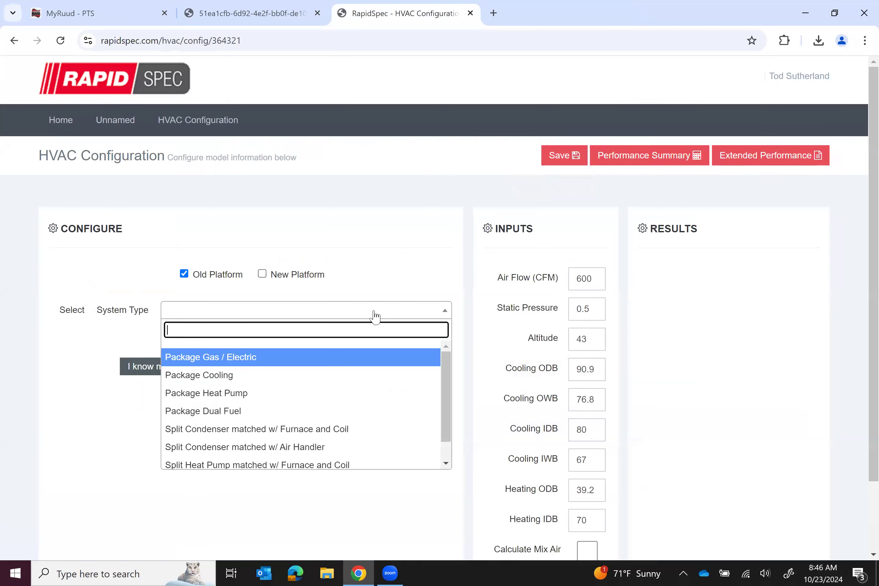
left_click(265, 276)
left_click(263, 274)
left_click(279, 312)
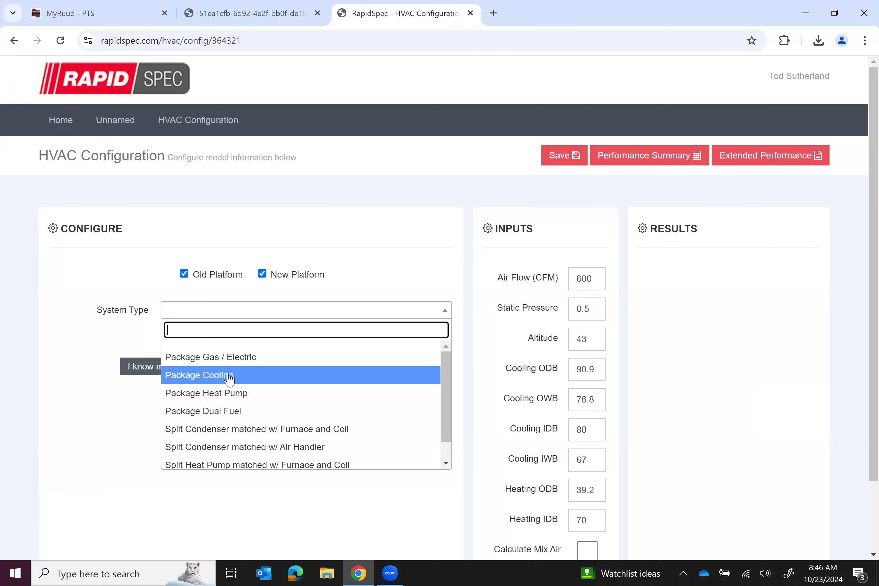
left_click(218, 360)
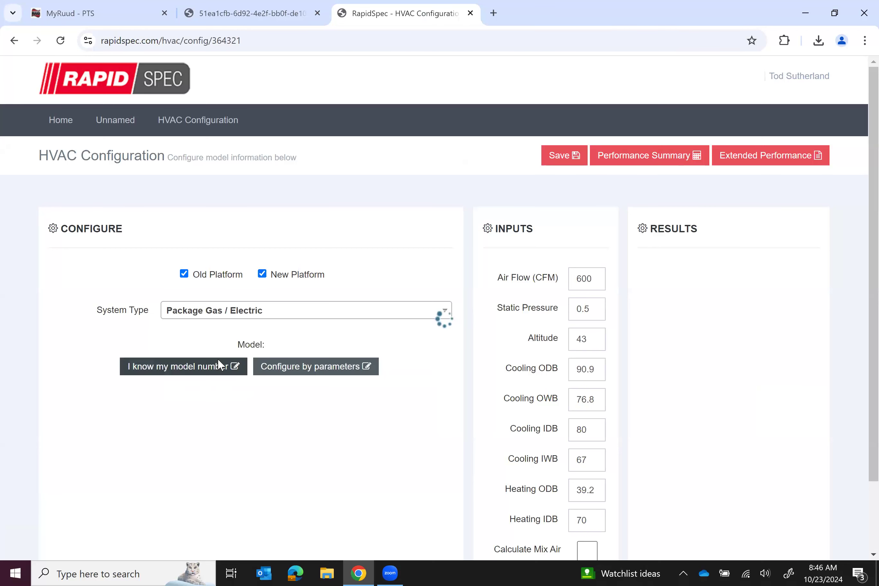
Choose the RGEAZR Classic Plus Series iR product family and select the unit by parameters
left_click(220, 340)
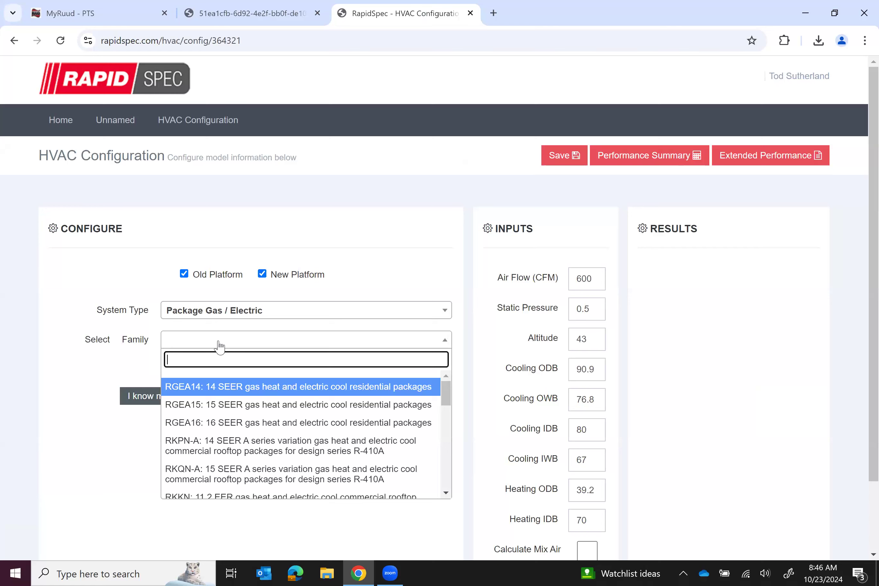
left_click(449, 465)
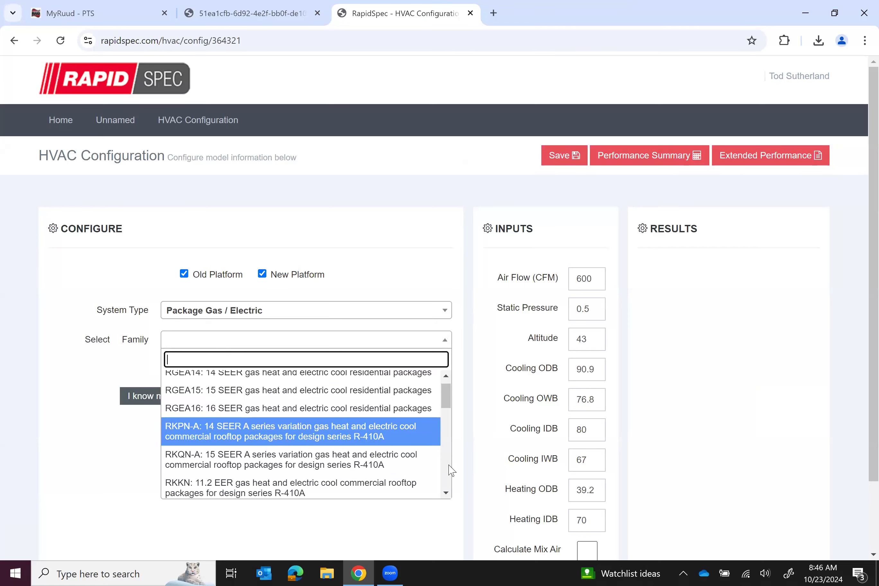
left_click(447, 486)
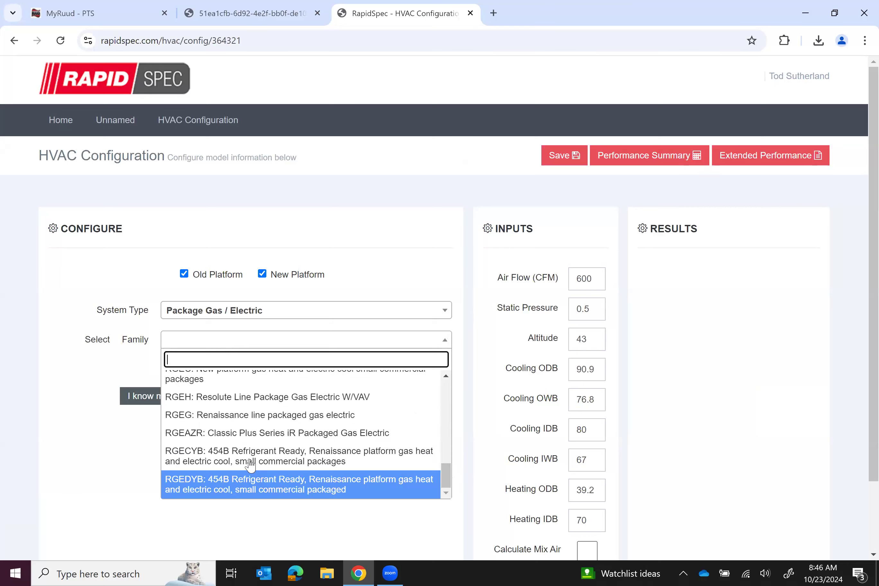
left_click(244, 435)
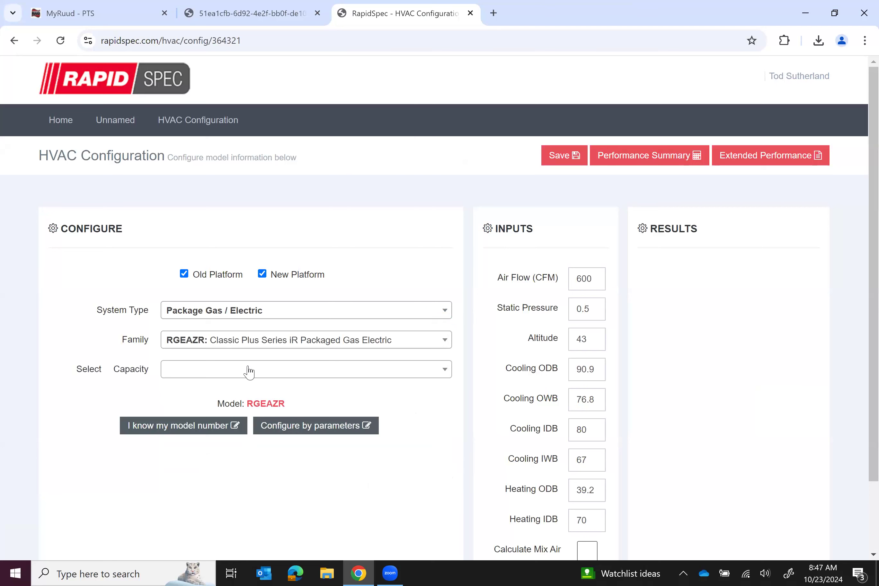
left_click(249, 370)
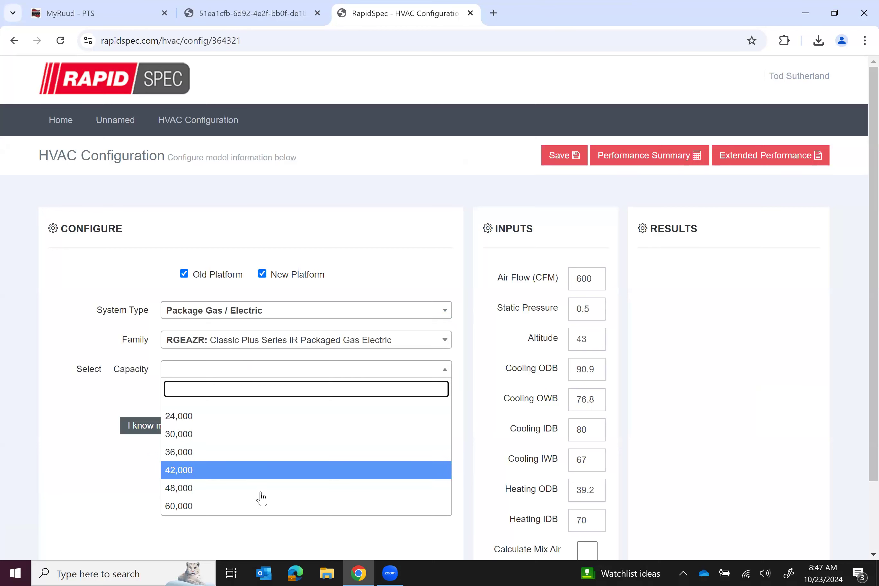
key("Up")
key("Up")
key("Up")
key("Up")
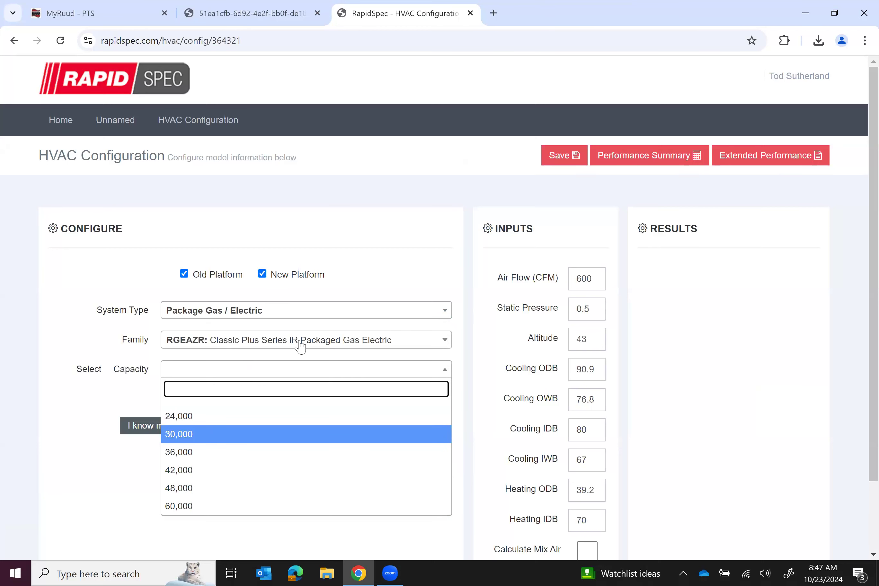
left_click(301, 342)
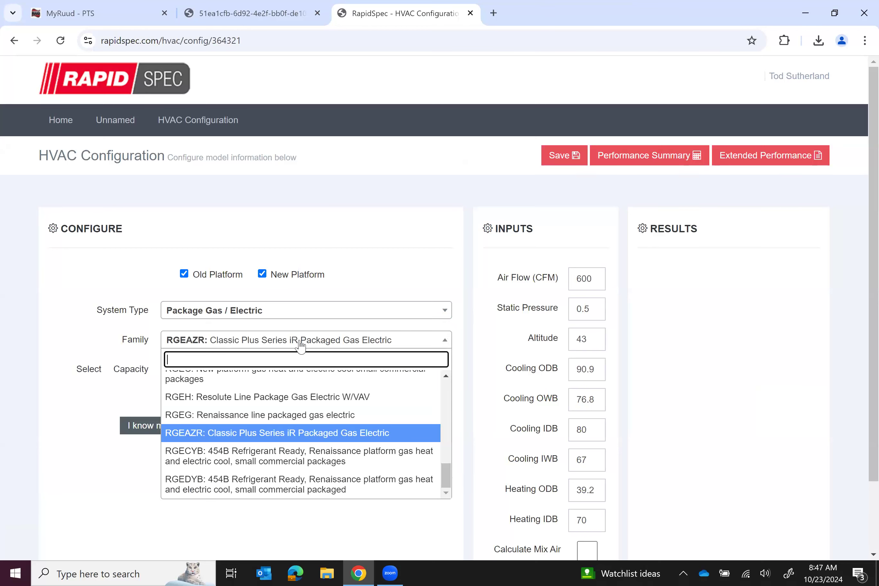
left_click(382, 244)
left_click(320, 429)
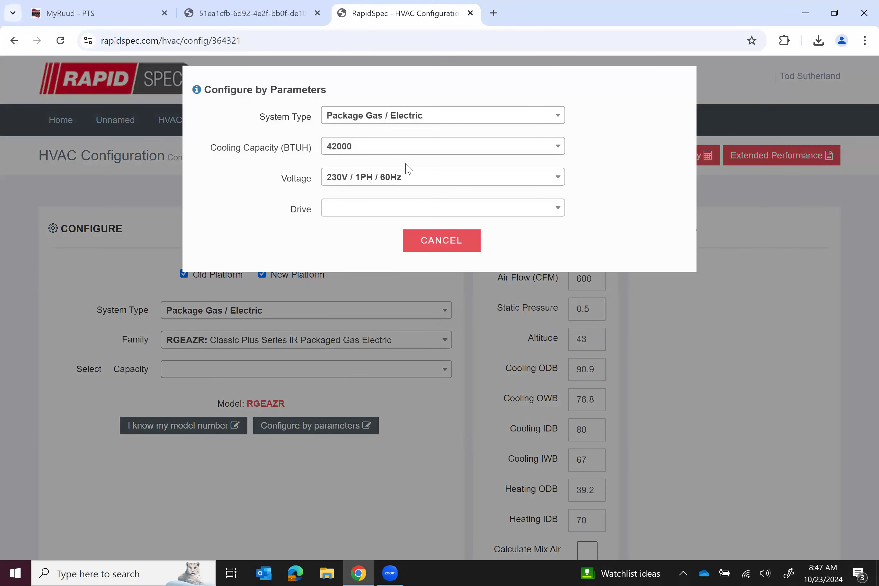
Set the search parameters to 300000 BTUH cooling capacity and 460V / 3PH / 60Hz
left_click(408, 146)
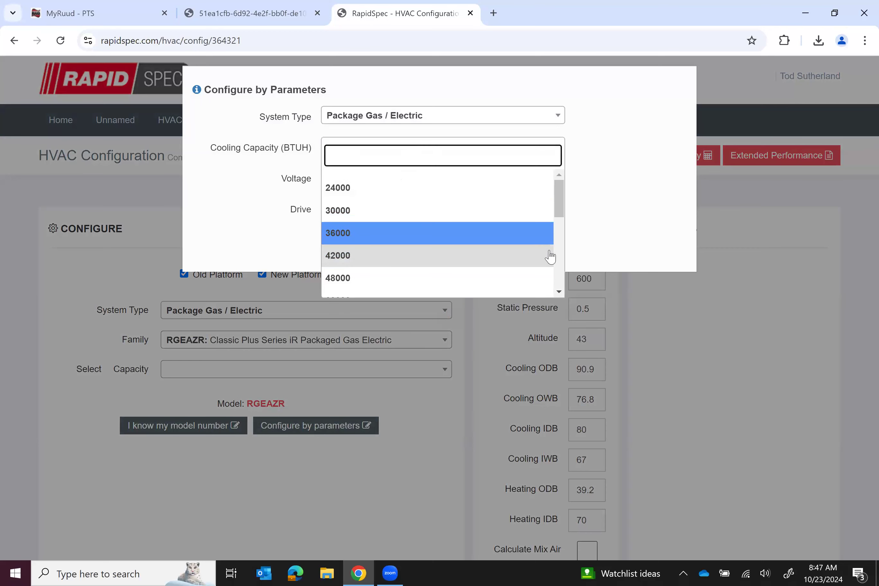
scroll(563, 273, "down", 3)
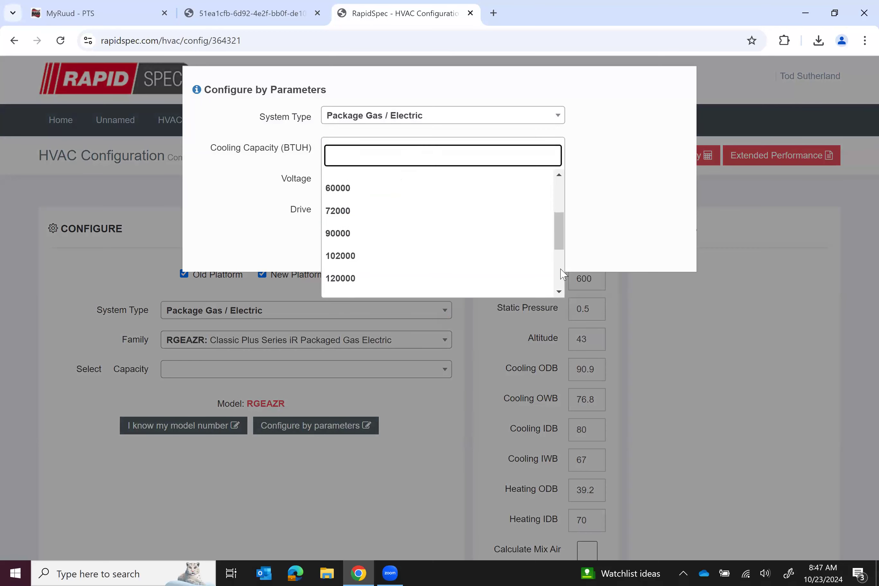
scroll(563, 273, "down", 2)
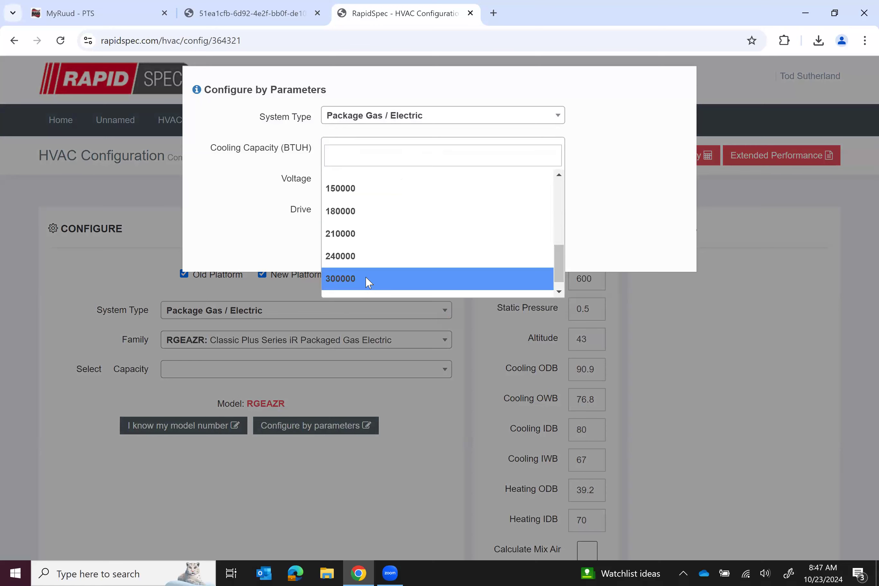
left_click(369, 282)
left_click(361, 181)
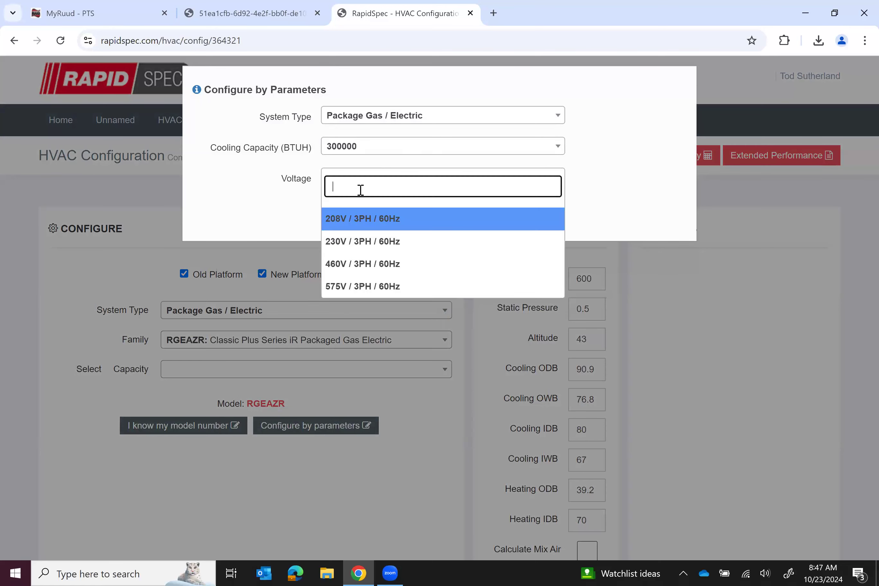
left_click(345, 263)
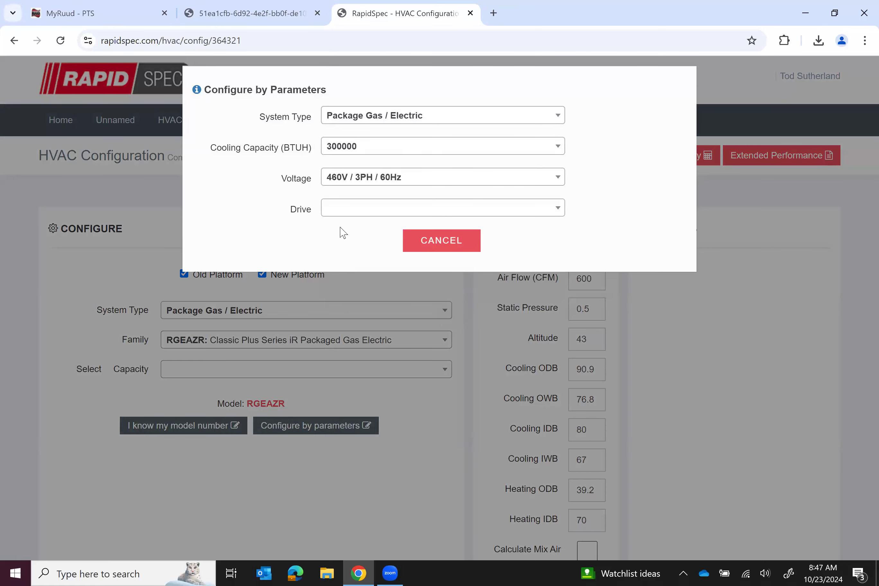
Set drive type Any, IEER 14.1 and heating capacity 300,000 to list matching RKNL models
left_click(343, 207)
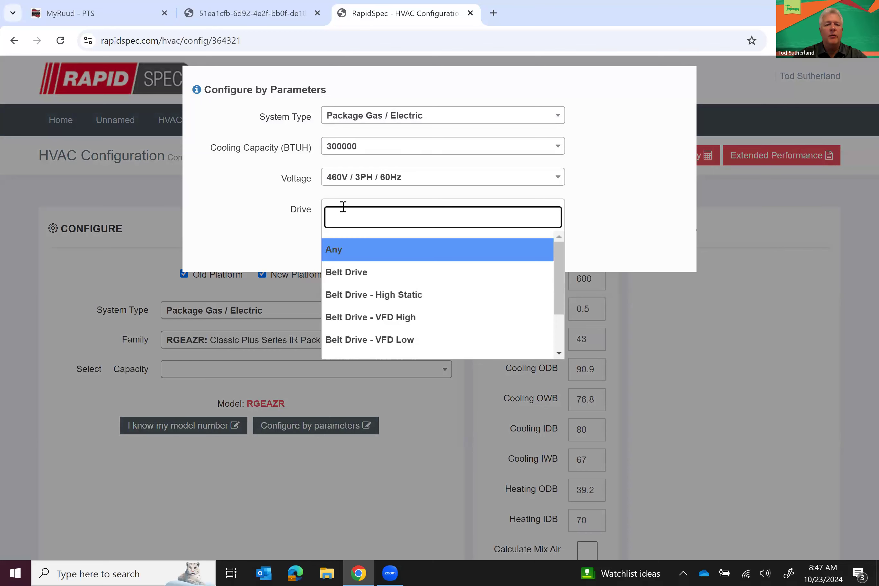
left_click(334, 250)
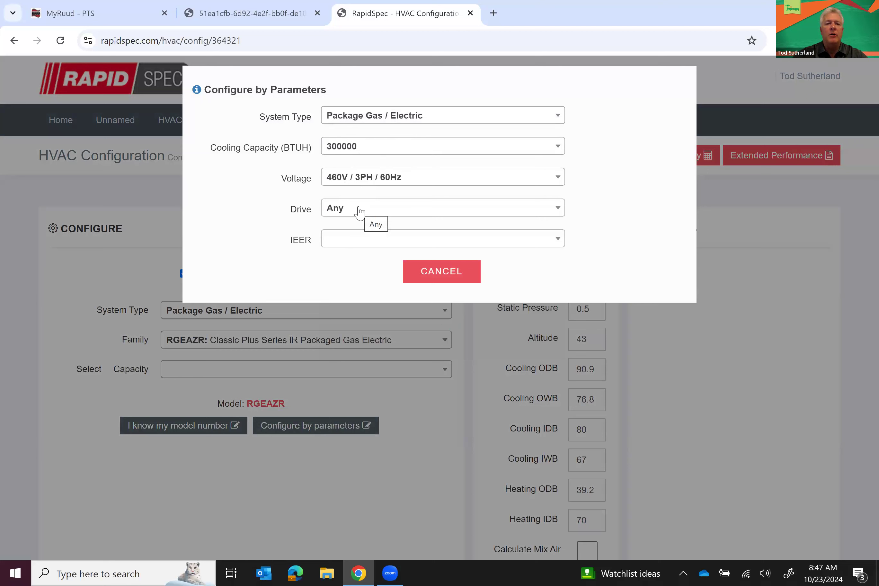
left_click(360, 211)
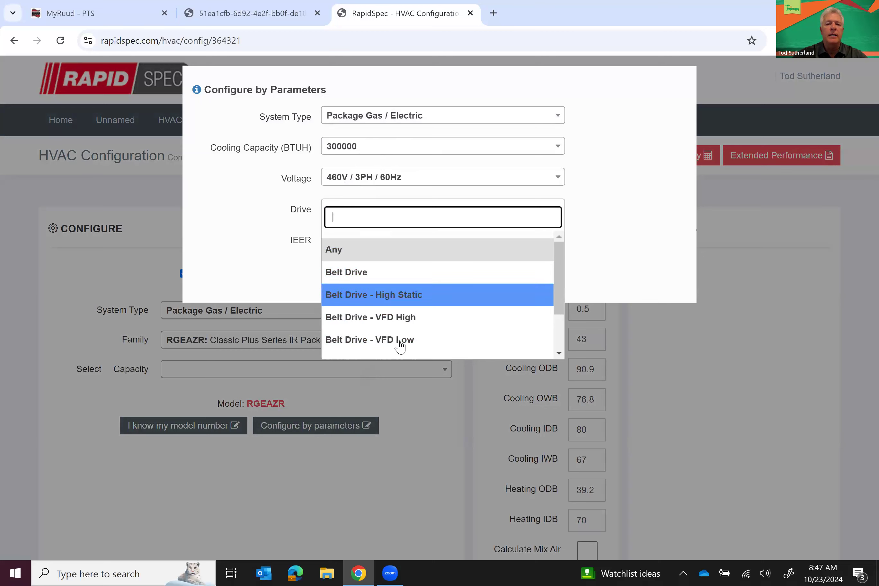
scroll(563, 346, "down", 2)
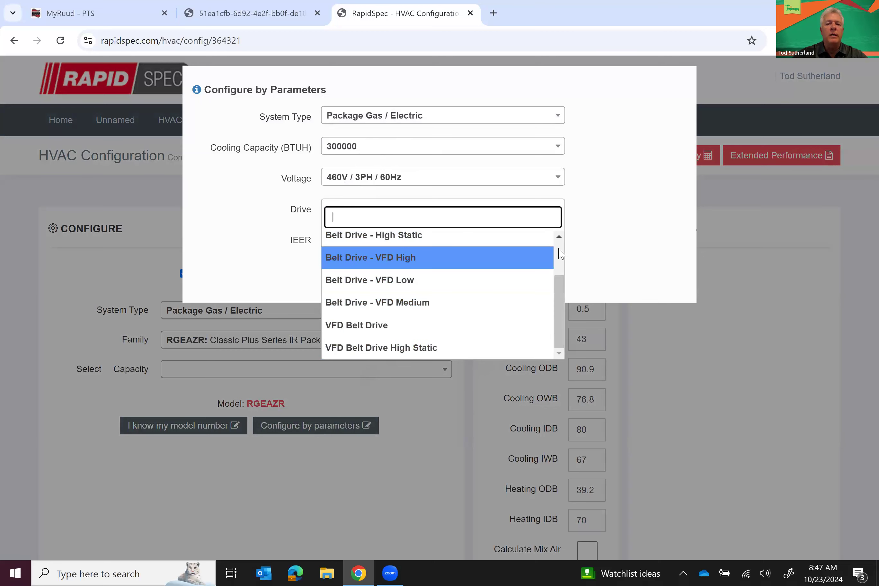
scroll(562, 253, "up", 2)
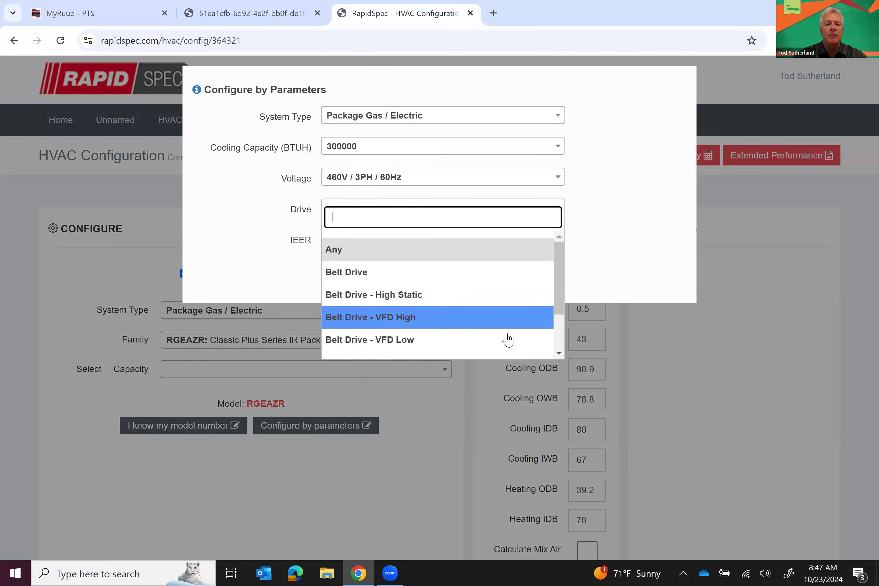
scroll(561, 342, "down", 2)
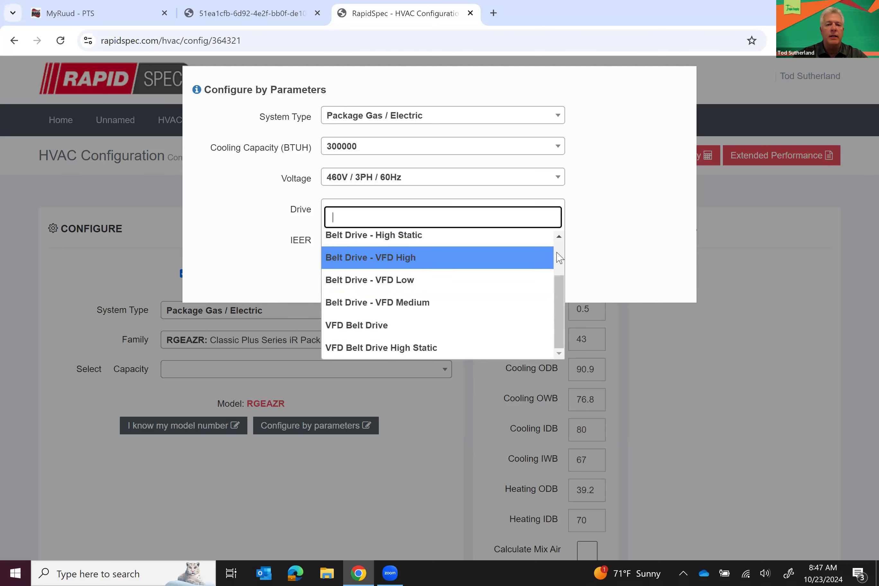
scroll(559, 259, "up", 3)
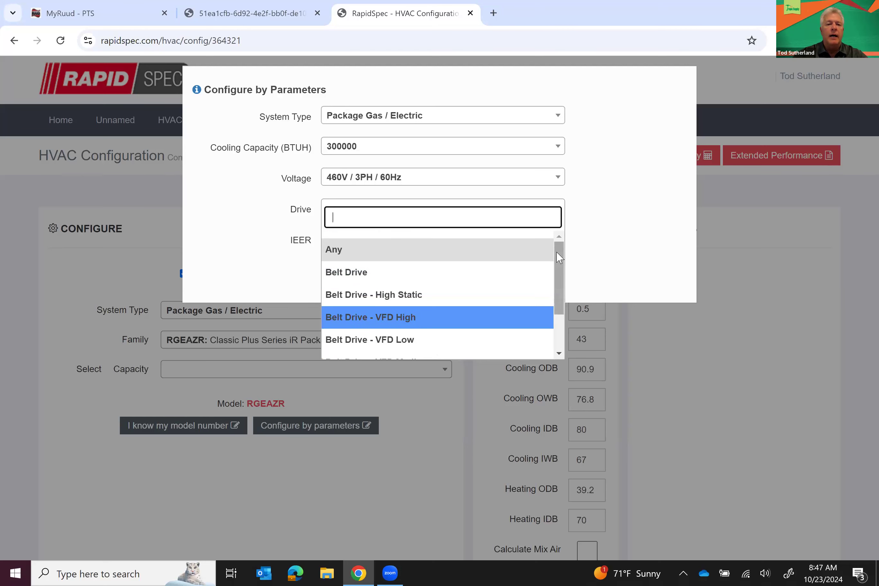
left_click(335, 260)
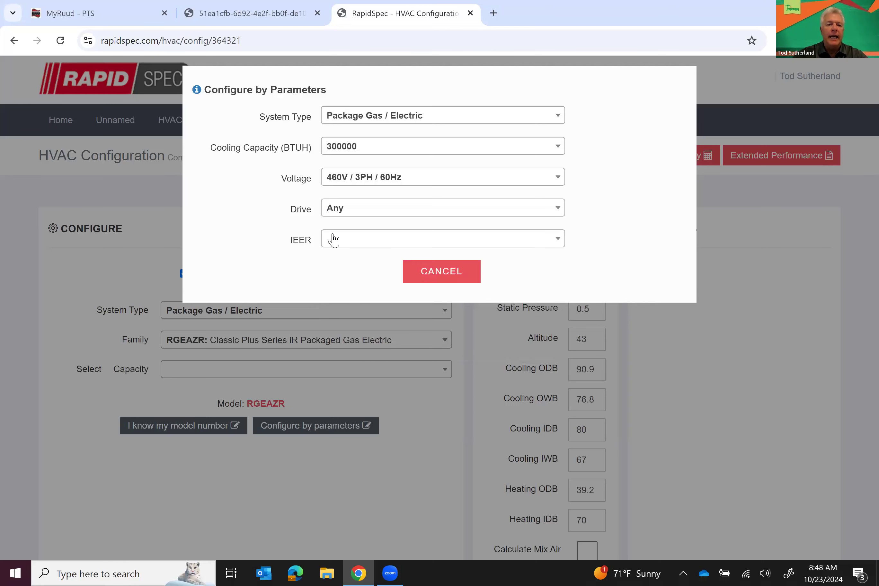
left_click(334, 239)
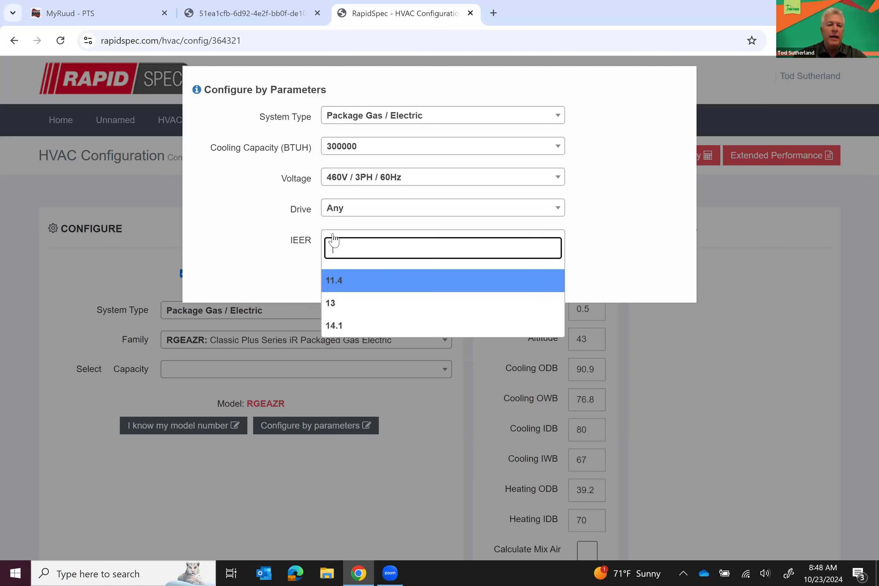
left_click(335, 328)
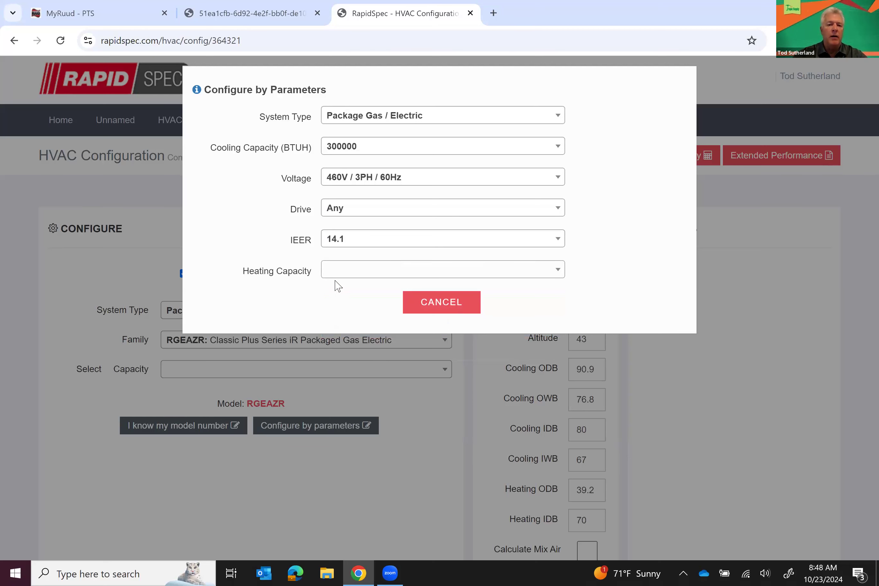
left_click(334, 271)
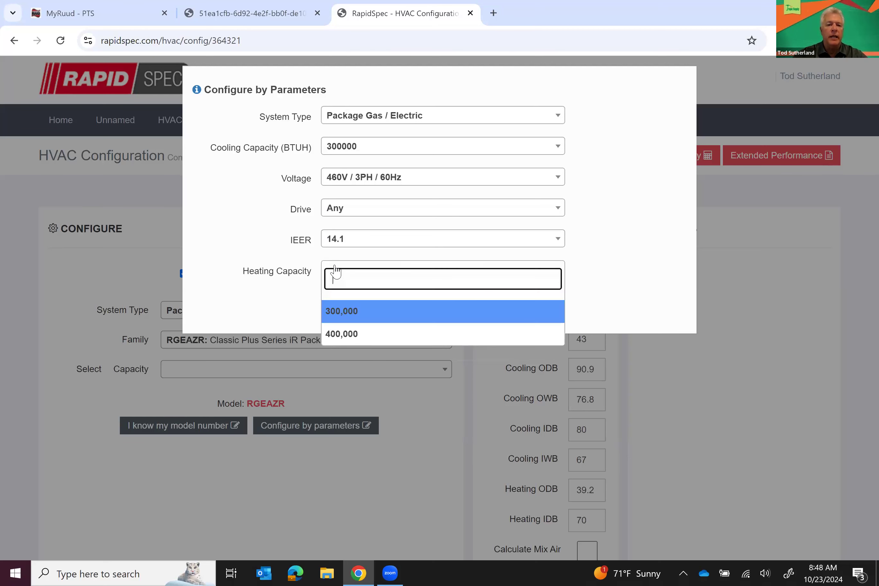
left_click(339, 319)
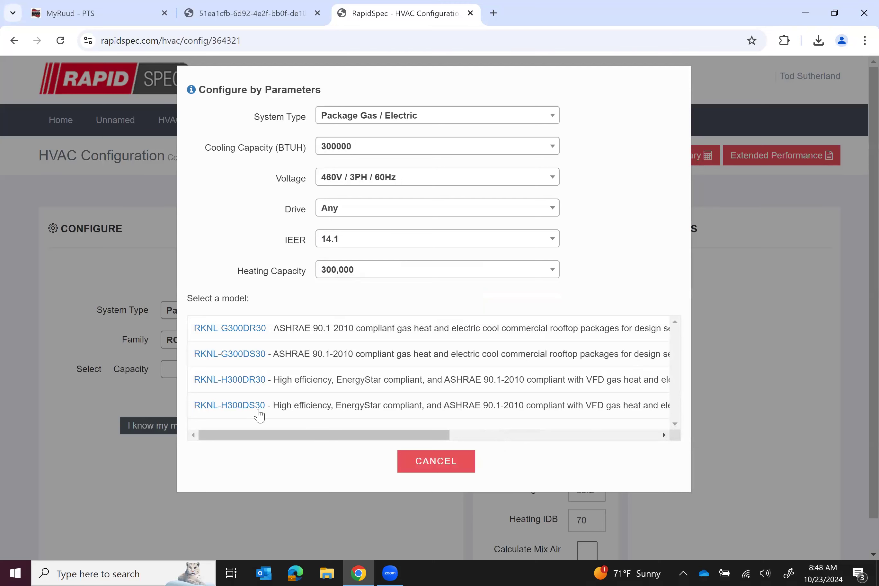
Select model RKNL-H300DS30 for the configuration and reopen the parameter search
left_click(242, 408)
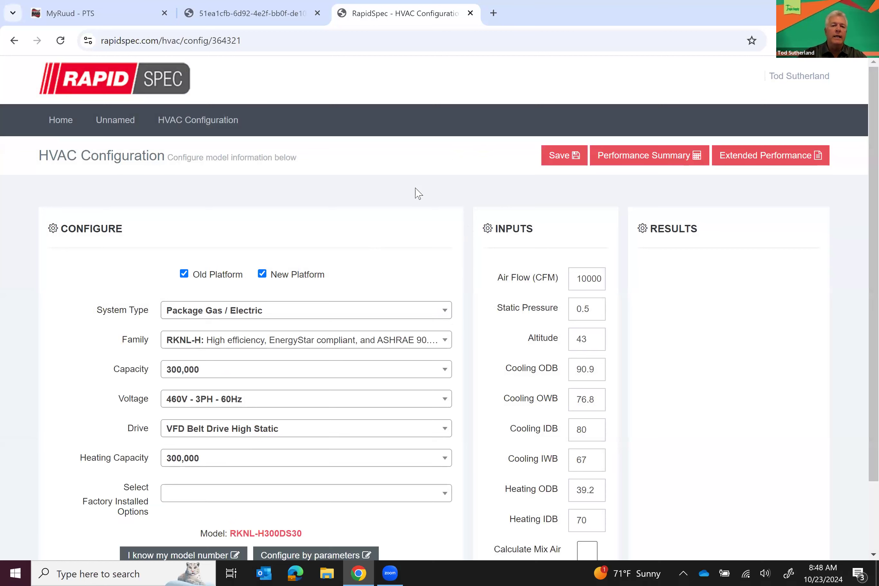
left_click(325, 556)
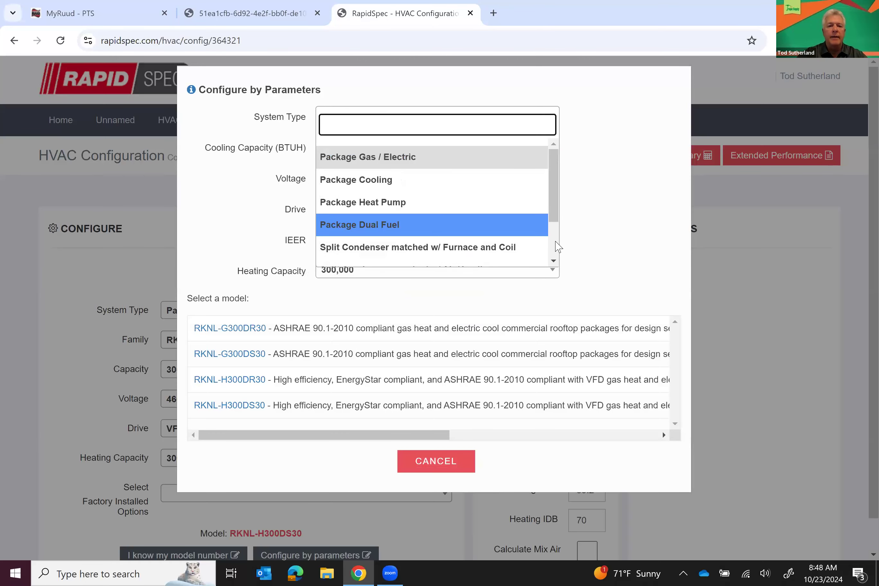
Search split heat pumps with air handler at 36000 BTUH, 230V/1PH, SEER 14.3, and select RP14AY36AJ2NA
scroll(453, 257, "down", 2)
left_click(452, 256)
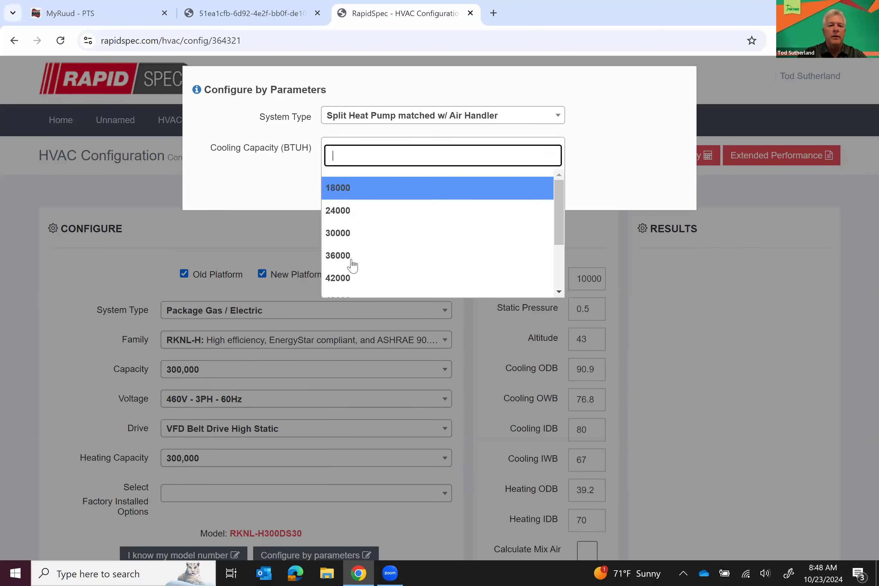
left_click(354, 263)
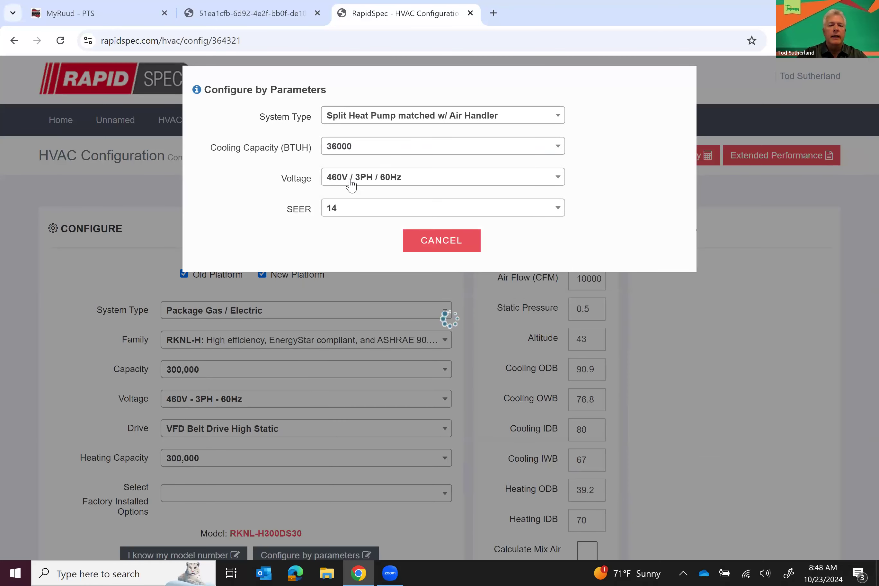
left_click(350, 179)
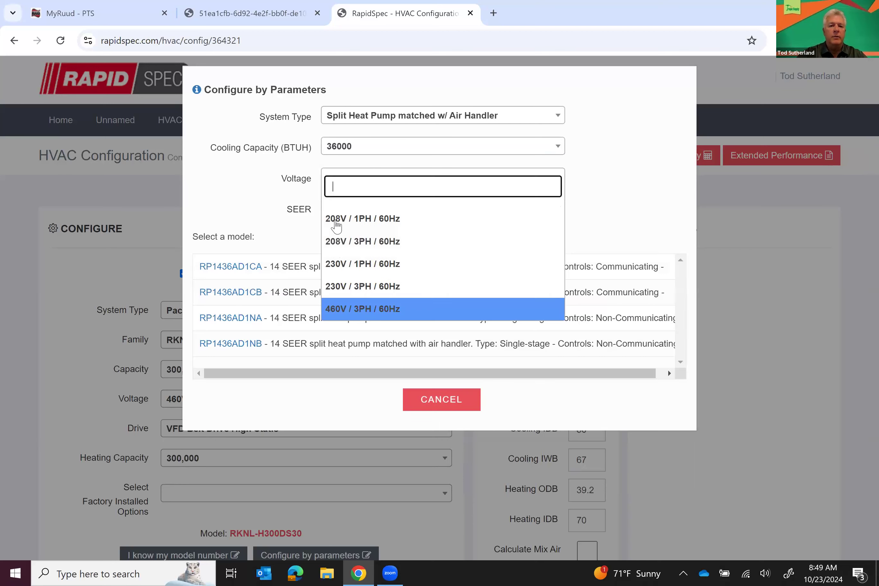
left_click(337, 263)
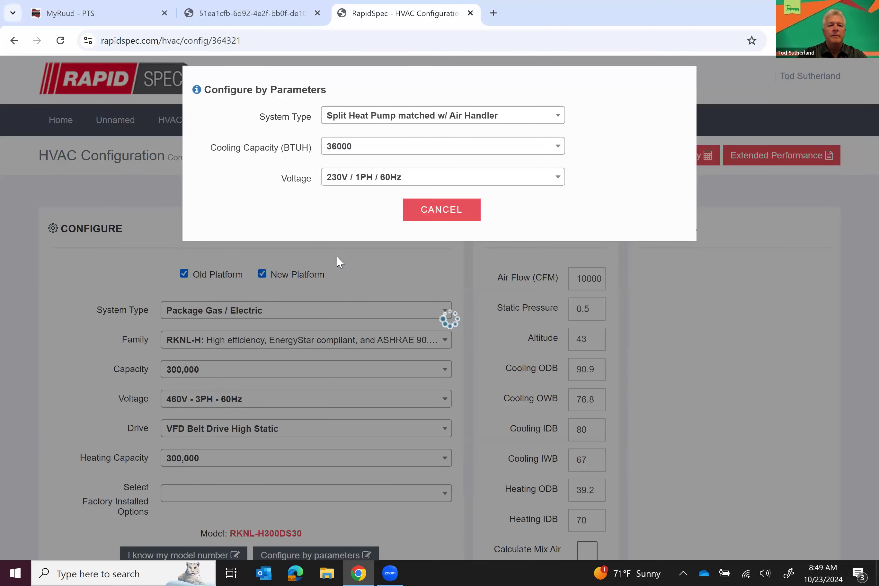
left_click(346, 210)
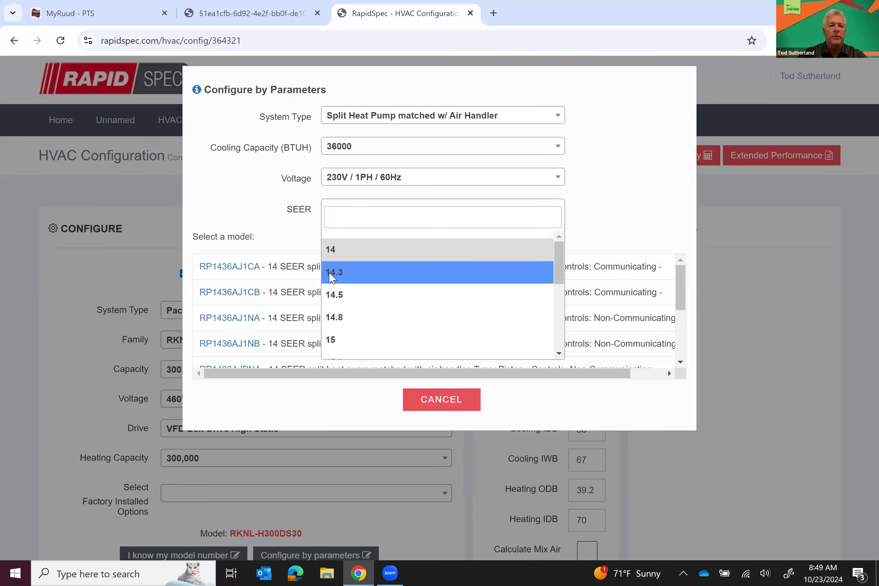
left_click(332, 273)
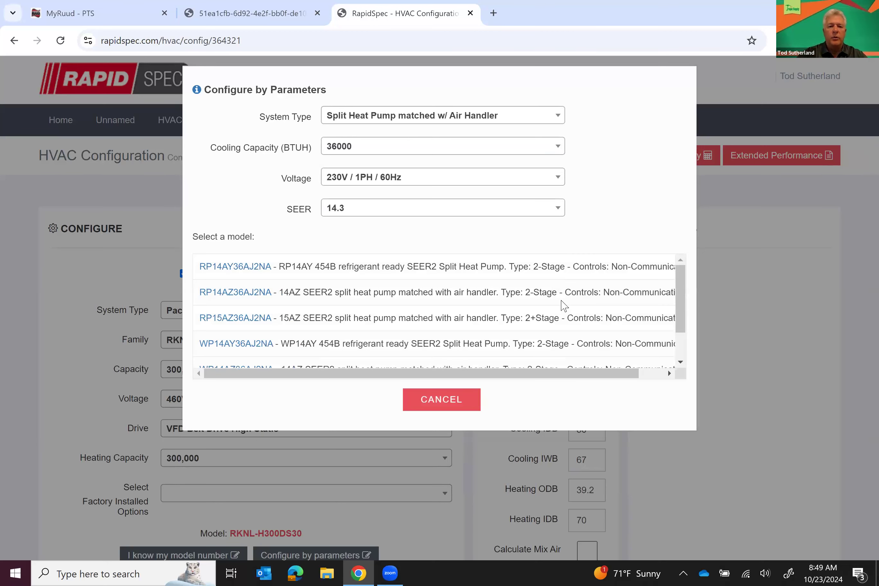
left_click(251, 267)
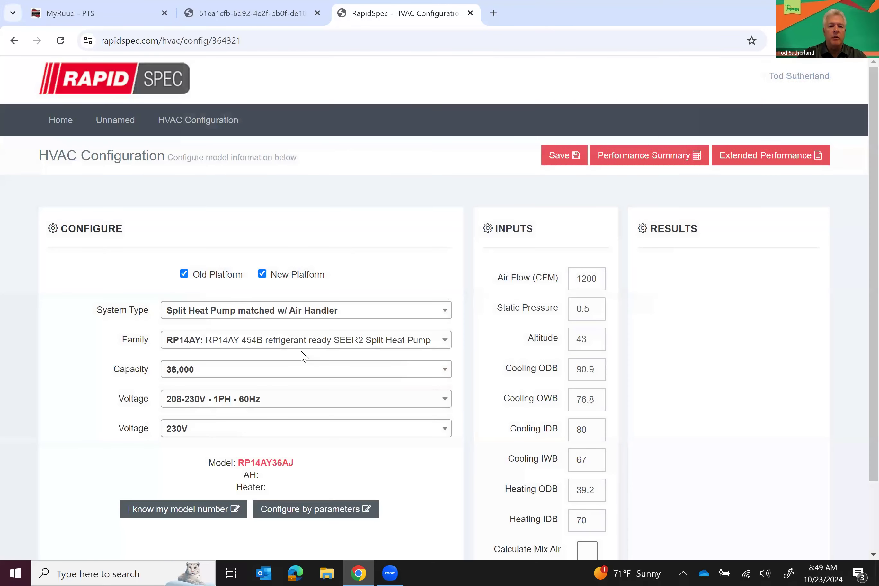
Pair RP14AY36AJ2NA with air handler RH2TY3617STANN and a 7.2 - Single Phase heater, then review cooling results
scroll(264, 411, "down", 3)
left_click(265, 411)
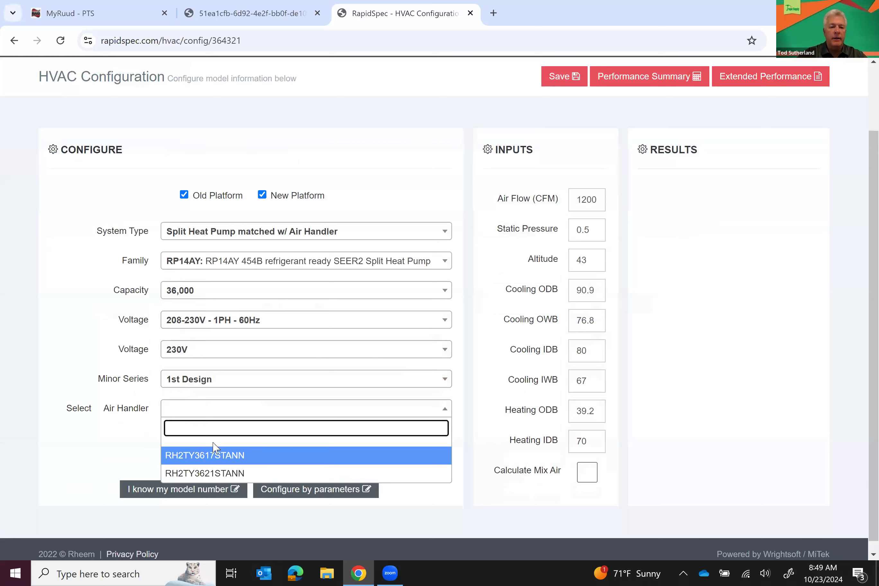
left_click(203, 457)
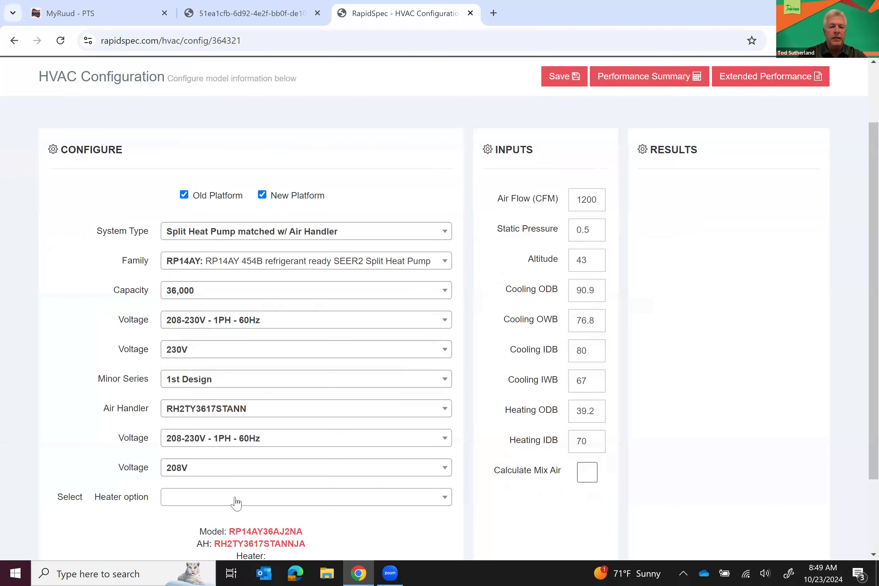
left_click(235, 503)
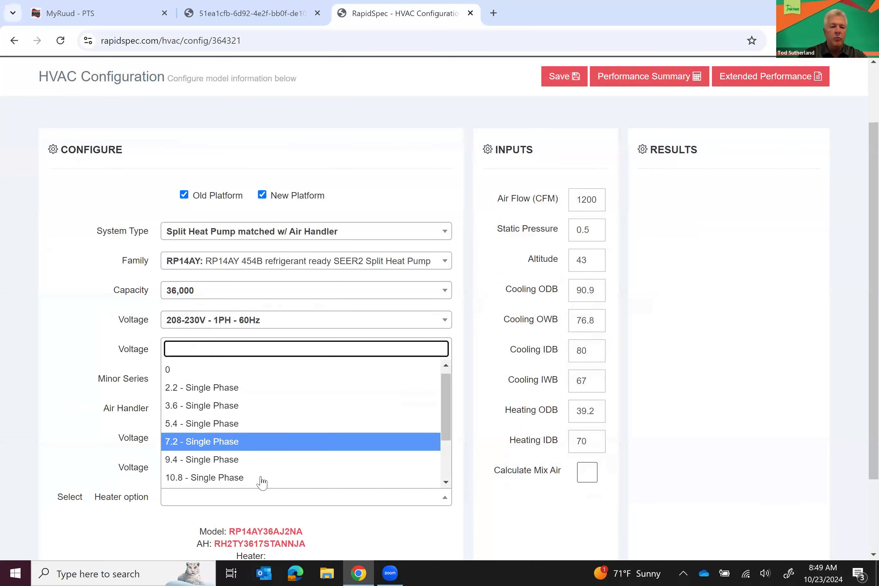
scroll(231, 438, "down", 2)
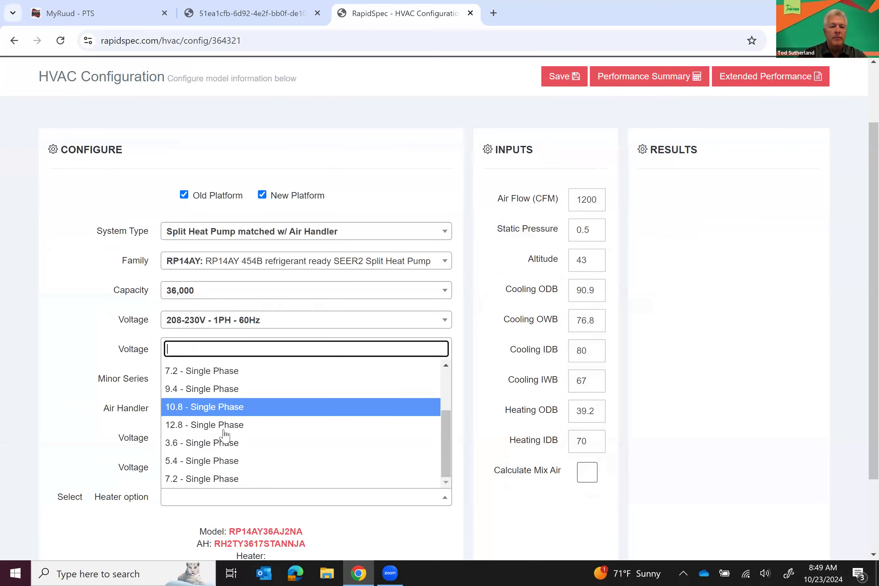
left_click(223, 480)
scroll(230, 465, "down", 1)
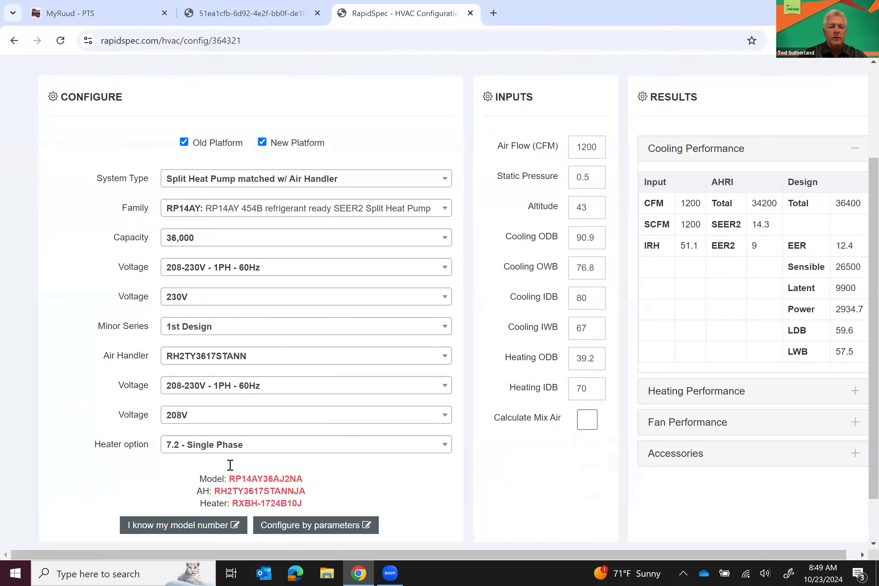
scroll(239, 460, "down", 1)
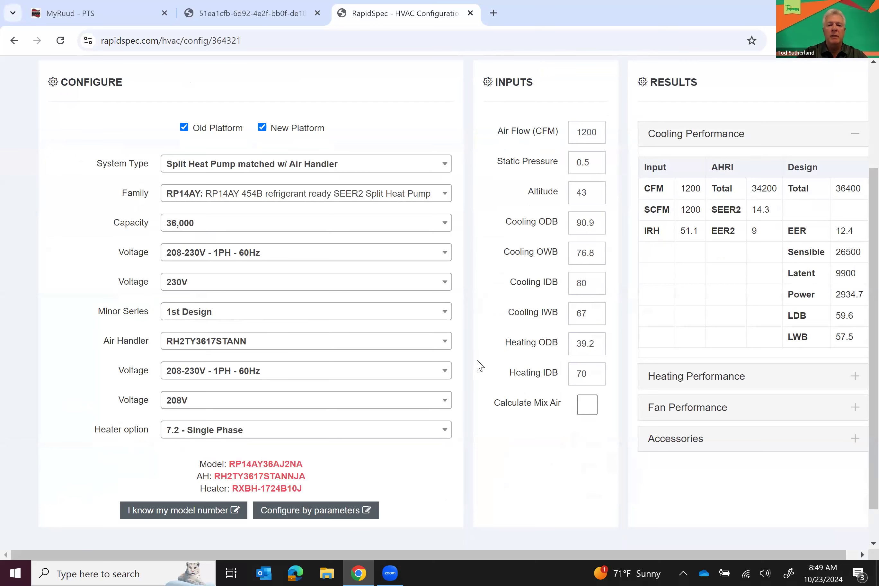
scroll(485, 421, "up", 1)
scroll(487, 430, "up", 3)
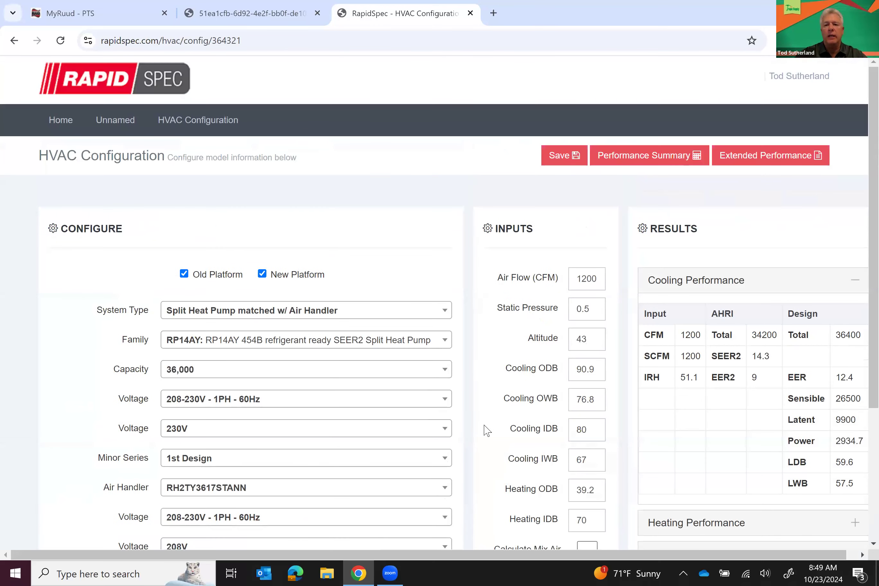